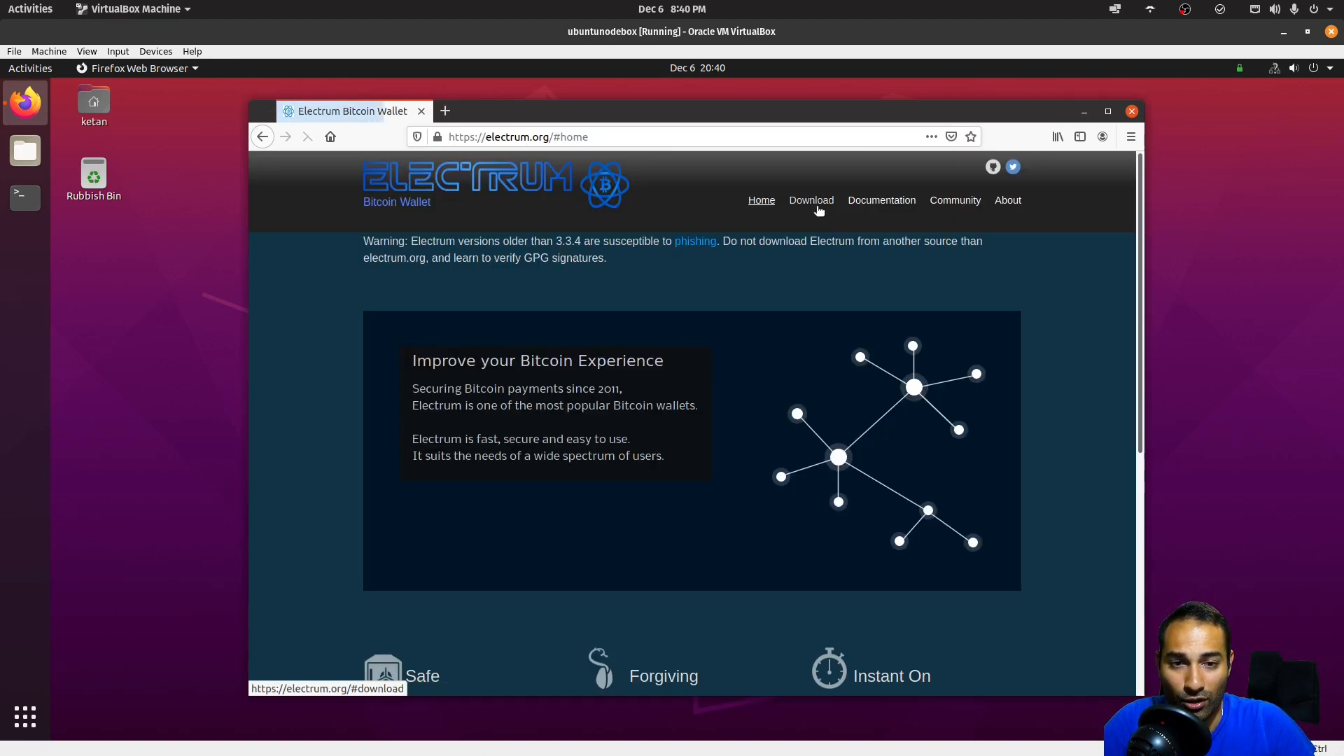
- Open Electrum's download page and copy the Linux command for installing the Python dependencies
left_click(815, 205)
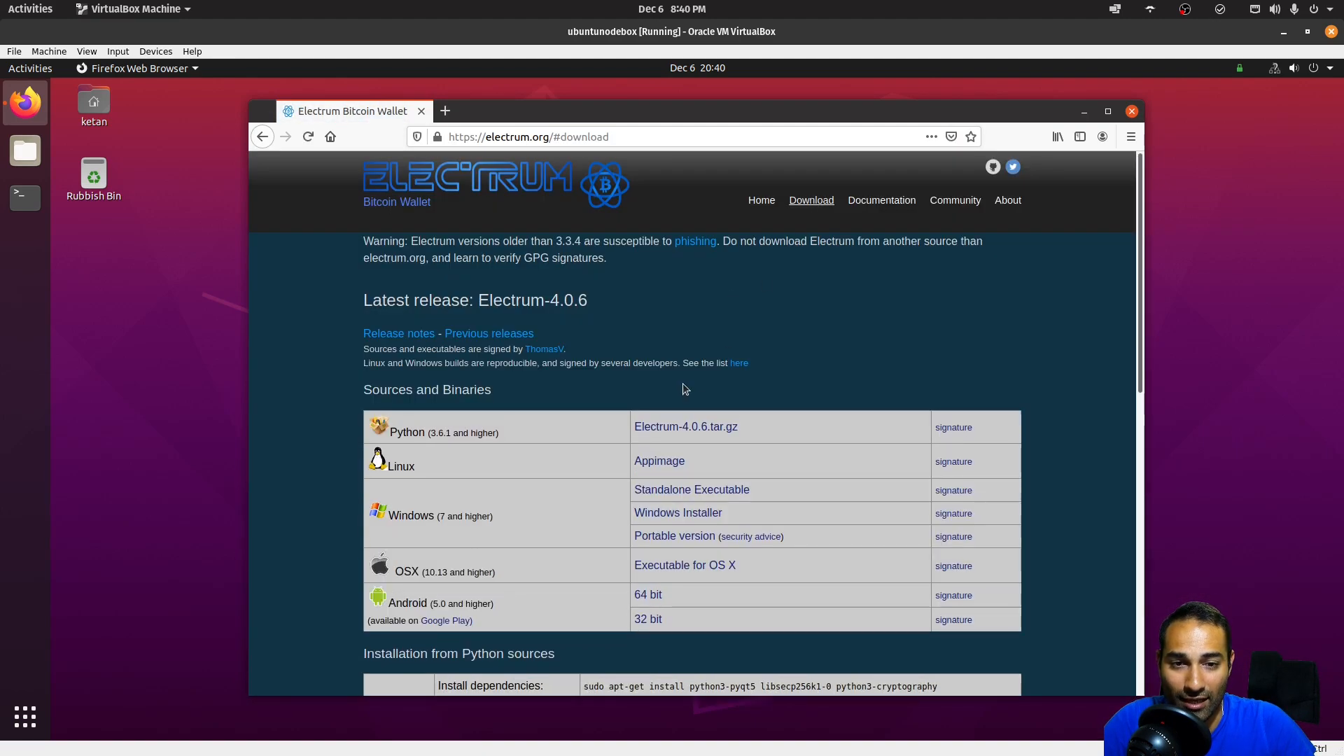
scroll(652, 380, "down", 5)
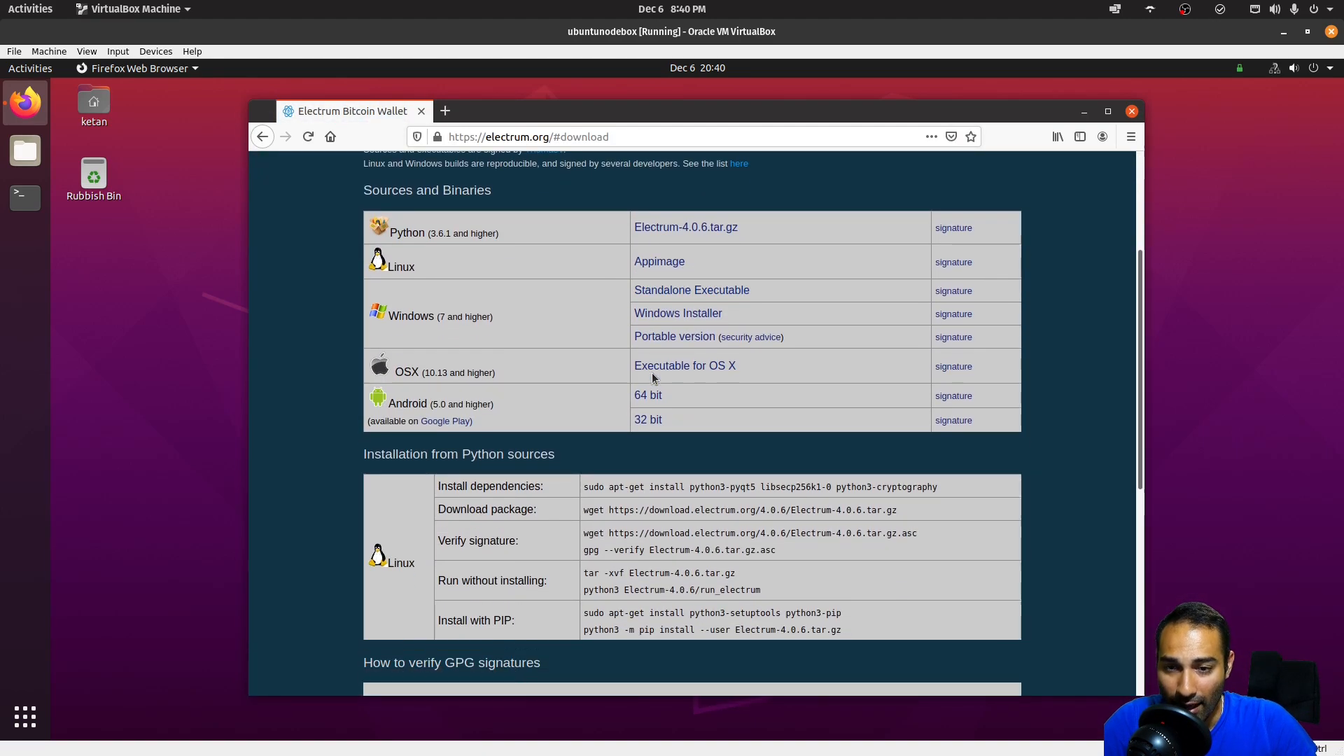
scroll(653, 379, "down", 3)
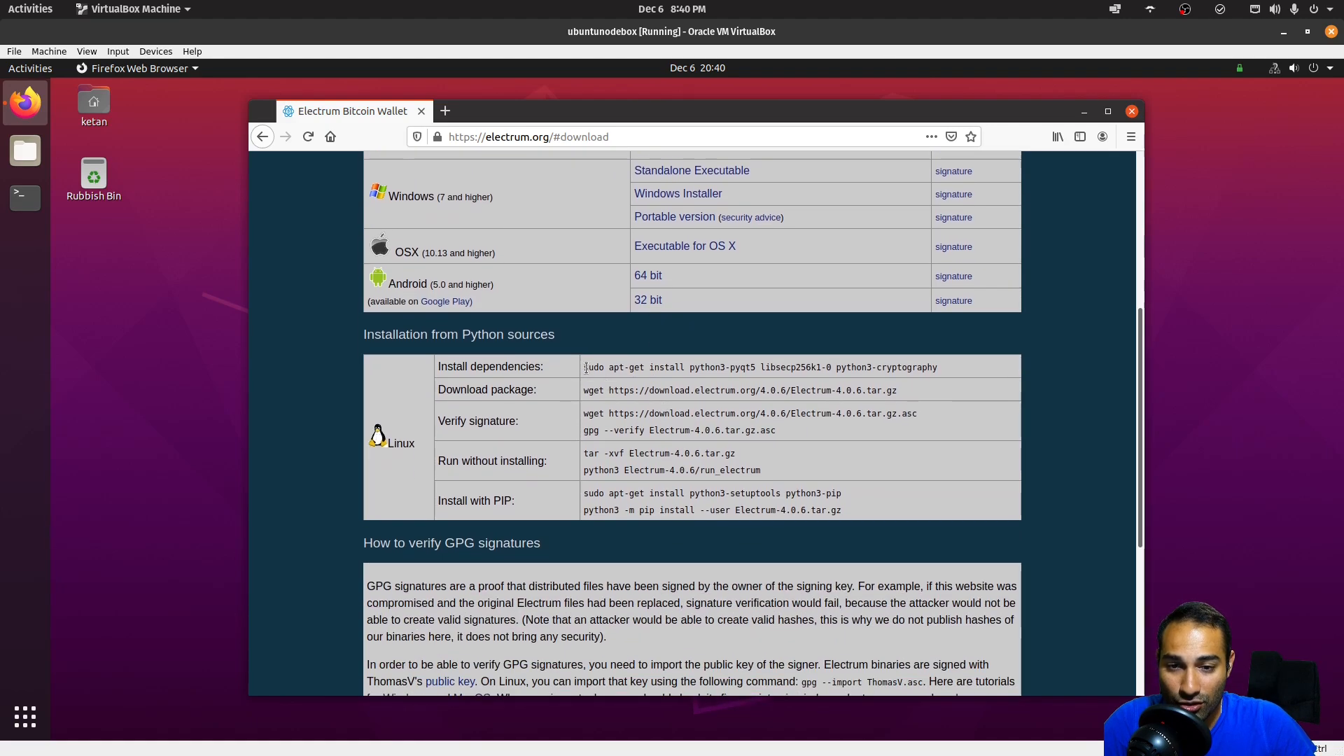
left_click_drag(583, 367, 938, 369)
right_click(919, 374)
left_click(946, 380)
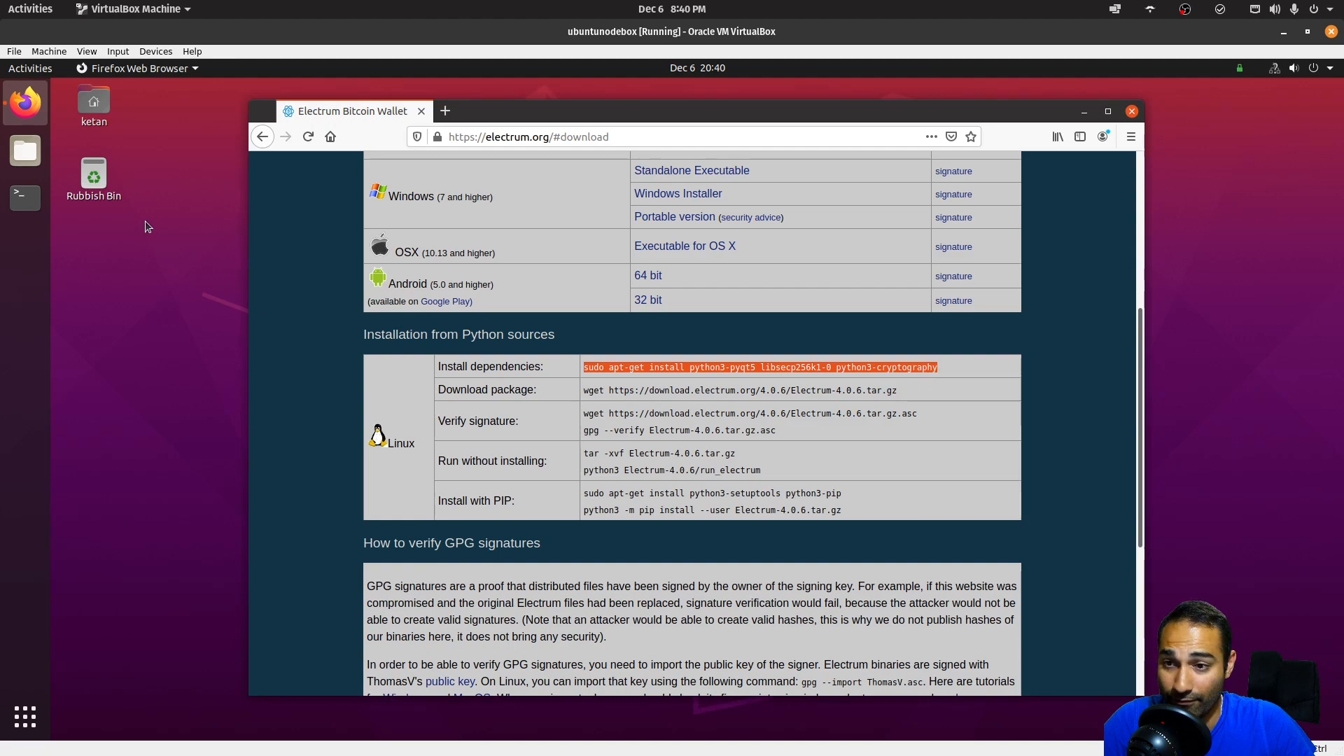
- Run sudo apt-get install python3-pyqt5 libsecp256k1-0 python3-cryptography in a terminal, entering the sudo password and accepting the installation
left_click(25, 196)
right_click(291, 207)
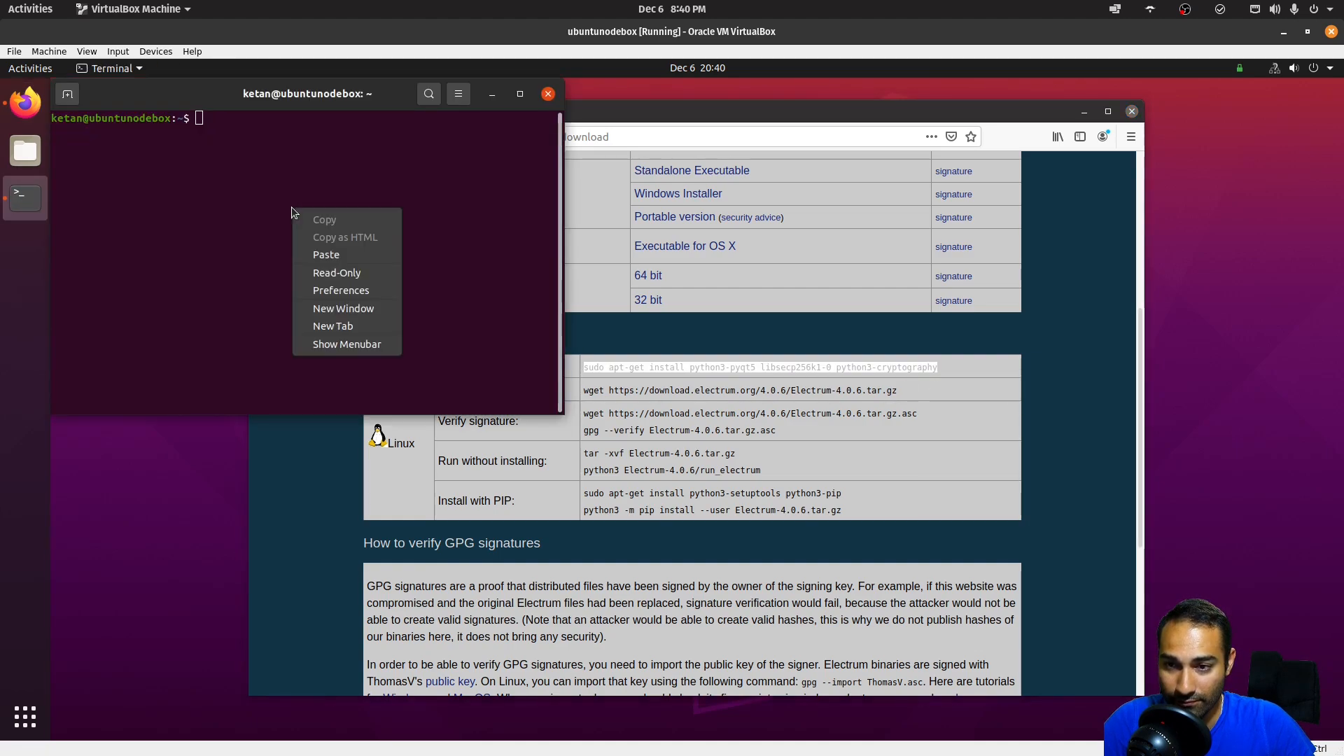
left_click(343, 251)
key("Return")
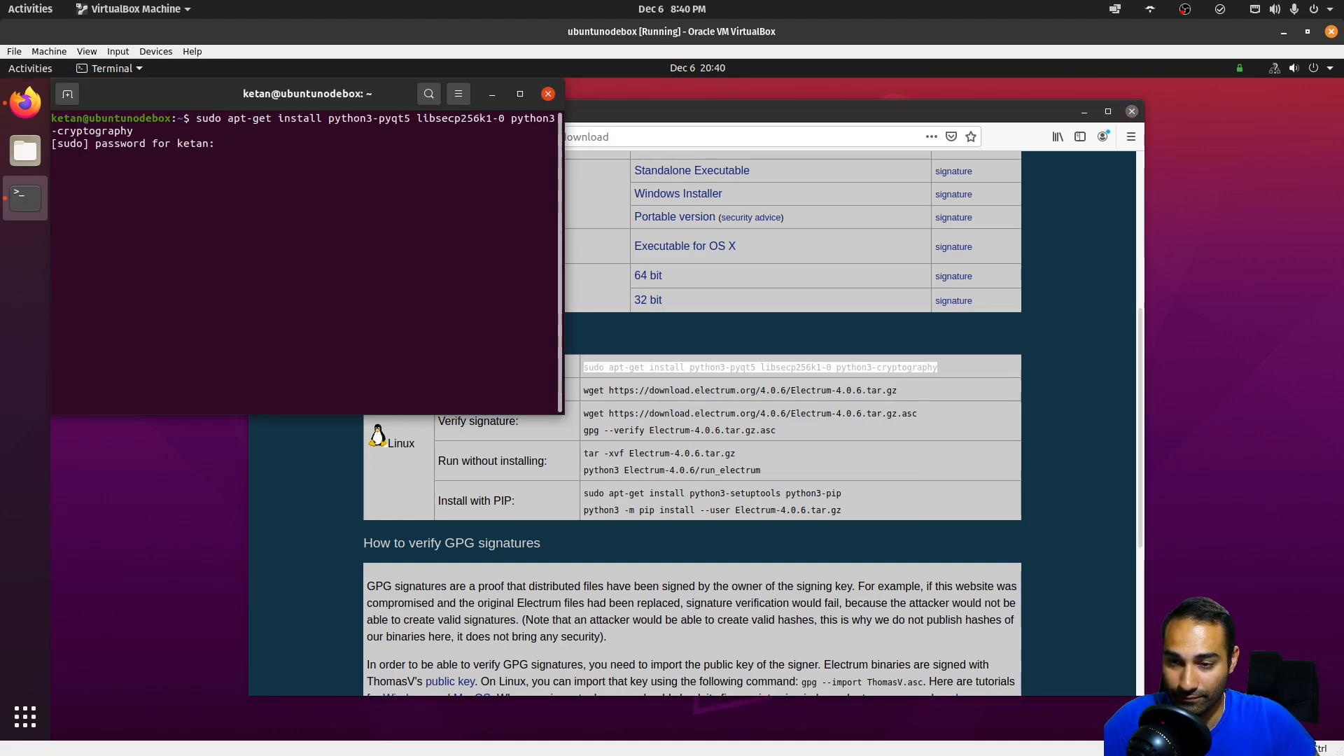
key("Return")
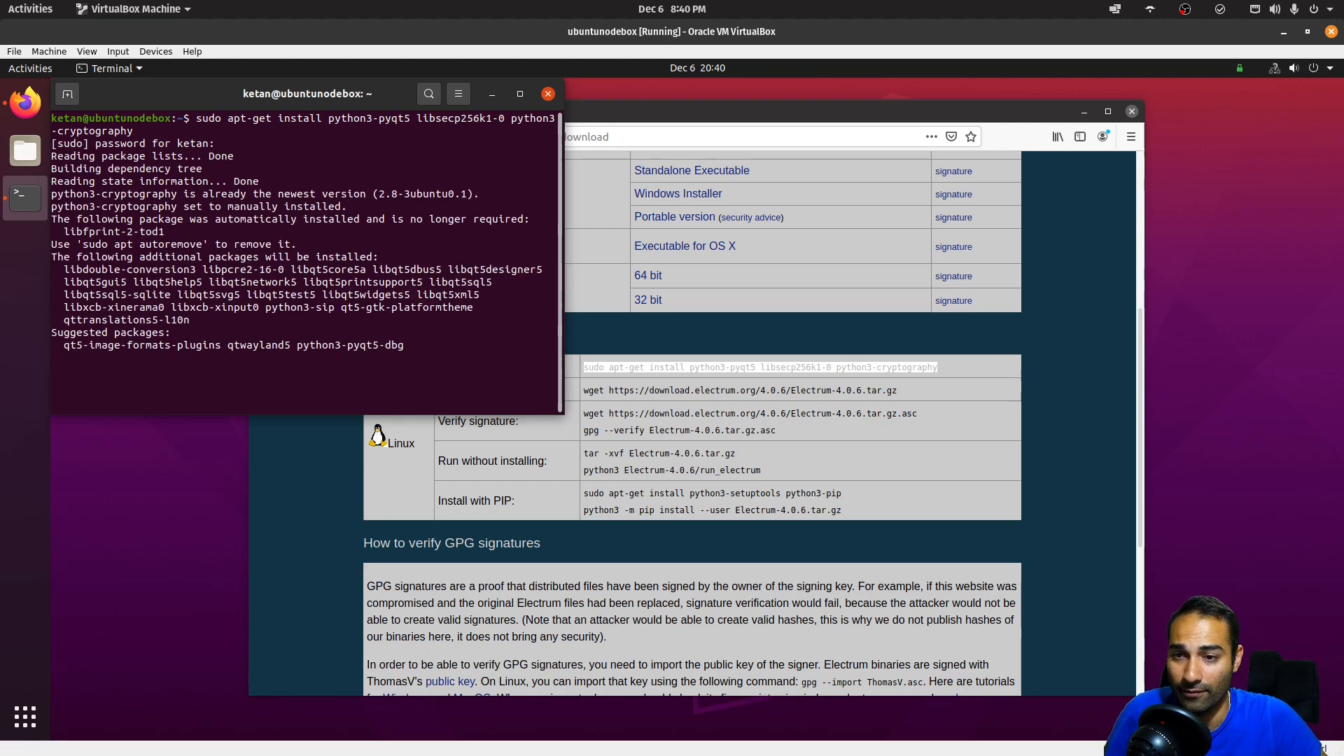
key("Return")
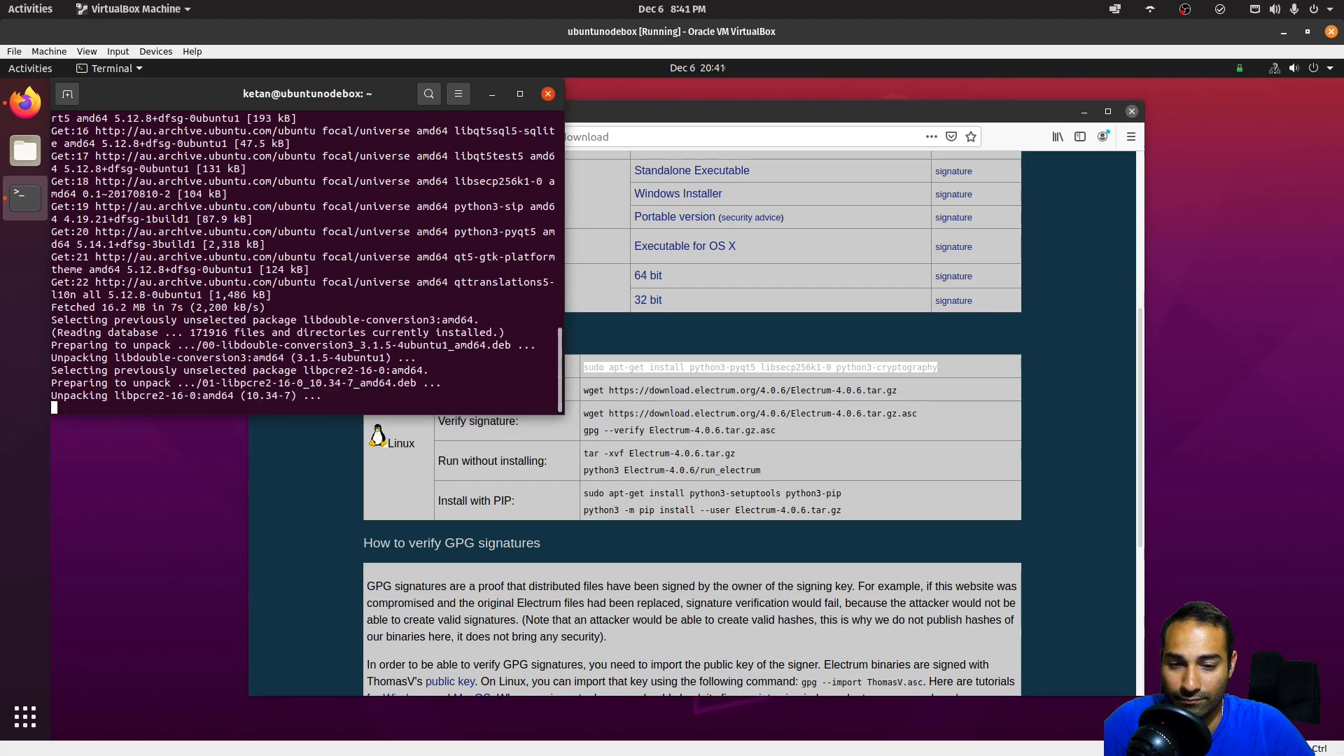
- Download Electrum-4.0.6.tar.gz into the Downloads folder using the wget command from the download page
left_click(805, 420)
triple_click(821, 390)
right_click(821, 390)
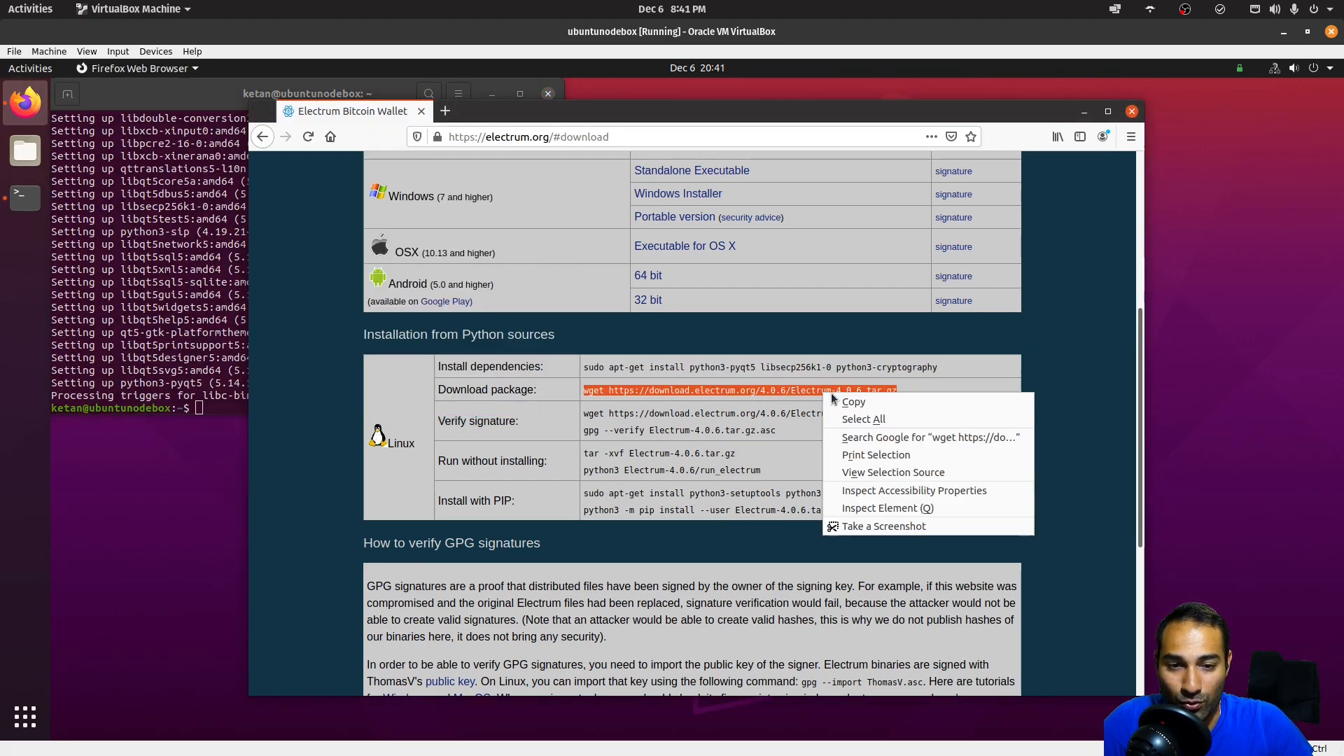
left_click(841, 400)
left_click(160, 312)
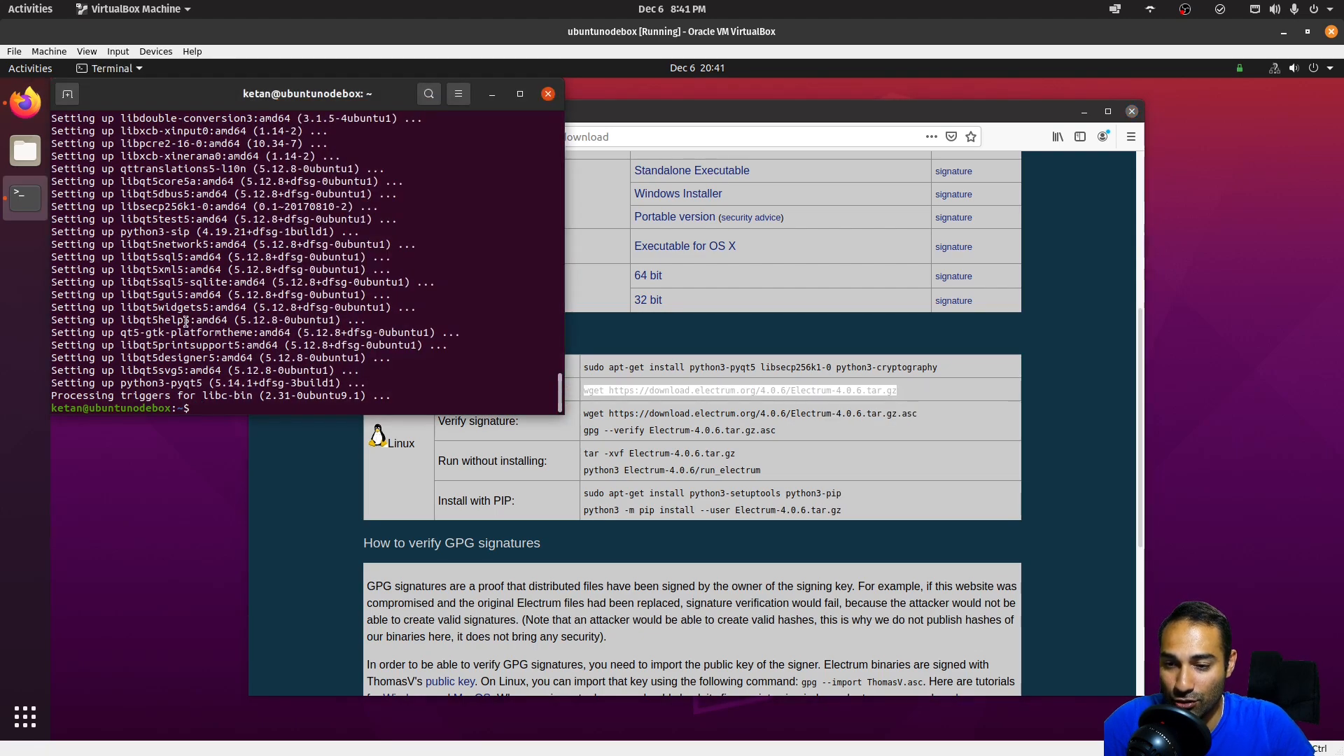
type("cd Downloads/")
key("Return")
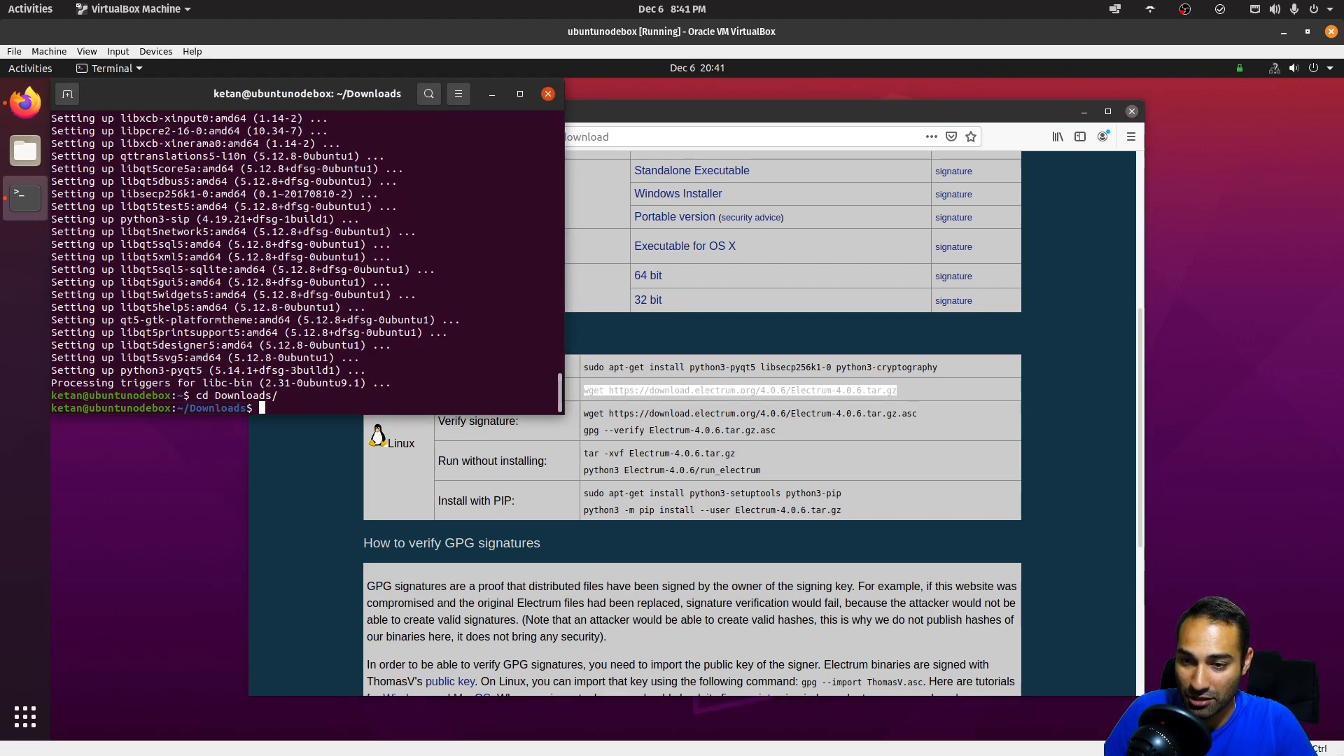
key("ctrl+shift+v")
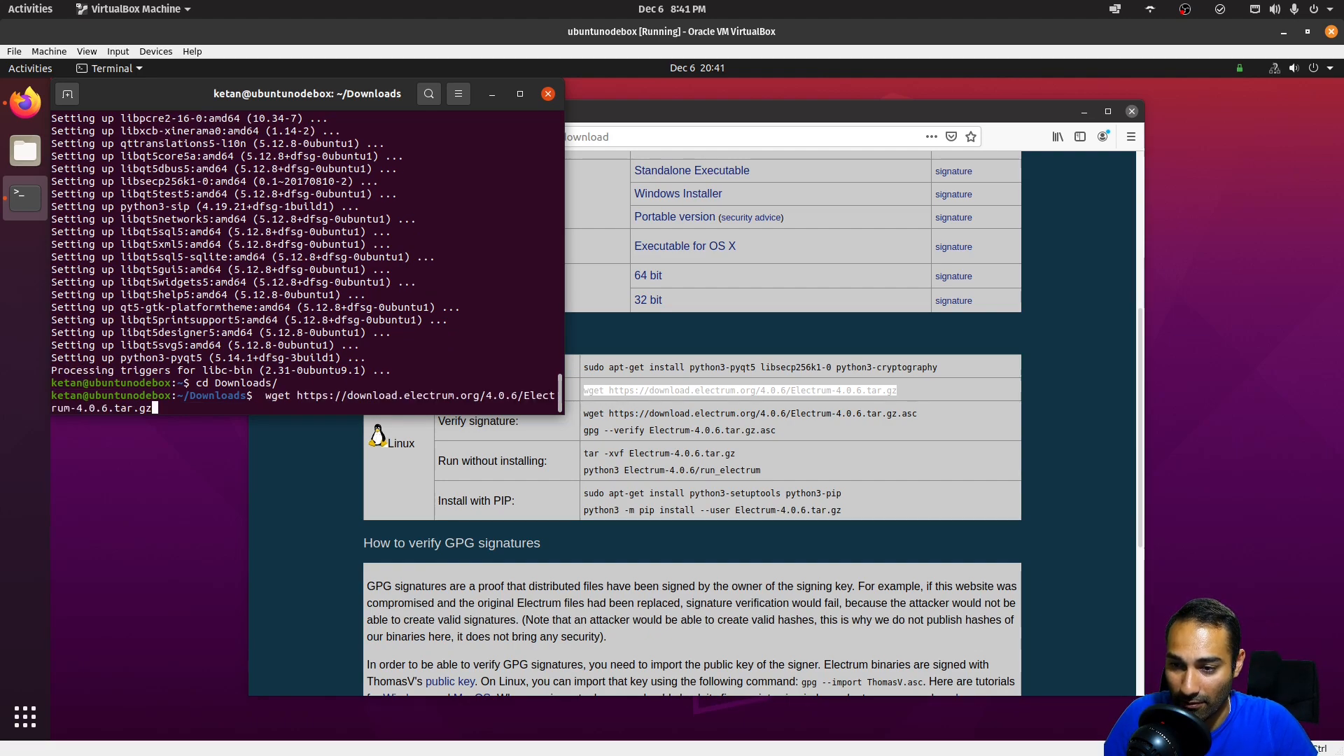
key("Return")
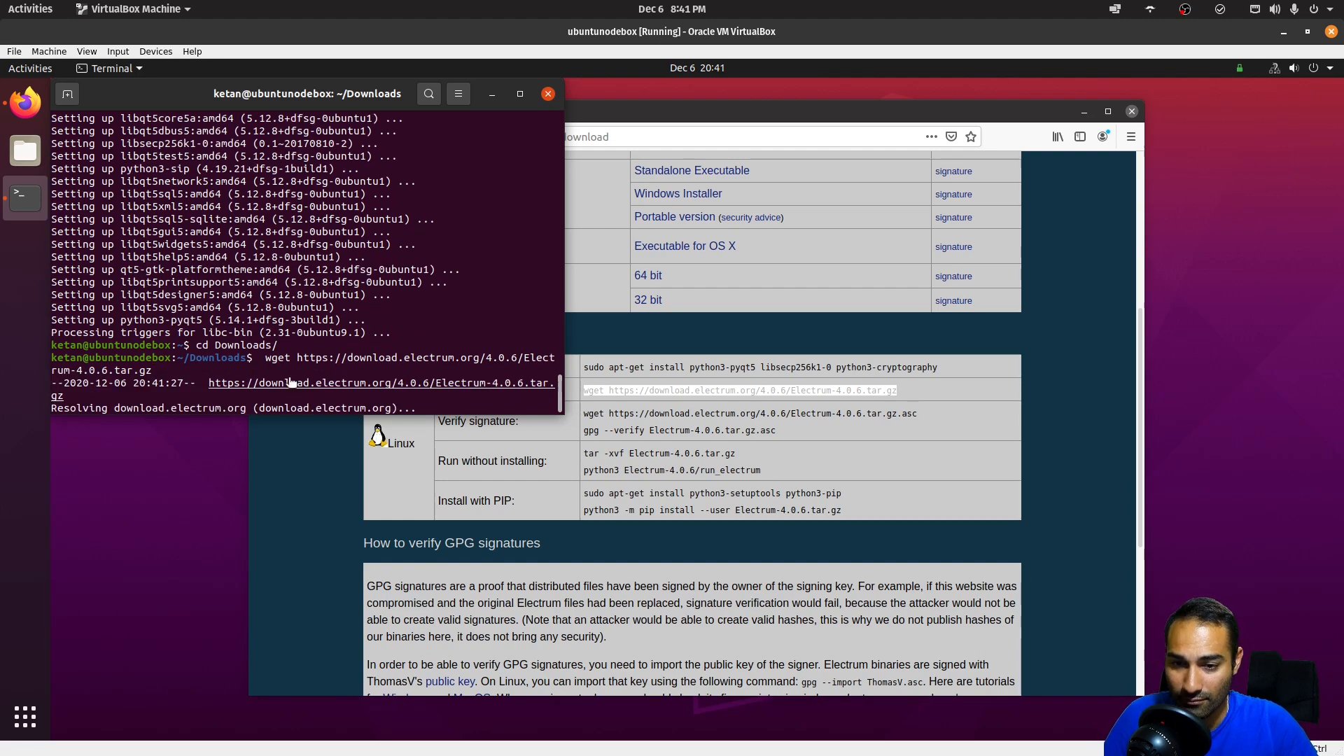
- Download the signature file Electrum-4.0.6.tar.gz.asc with the wget command from the page's Verify signature row
left_click(635, 418)
triple_click(635, 414)
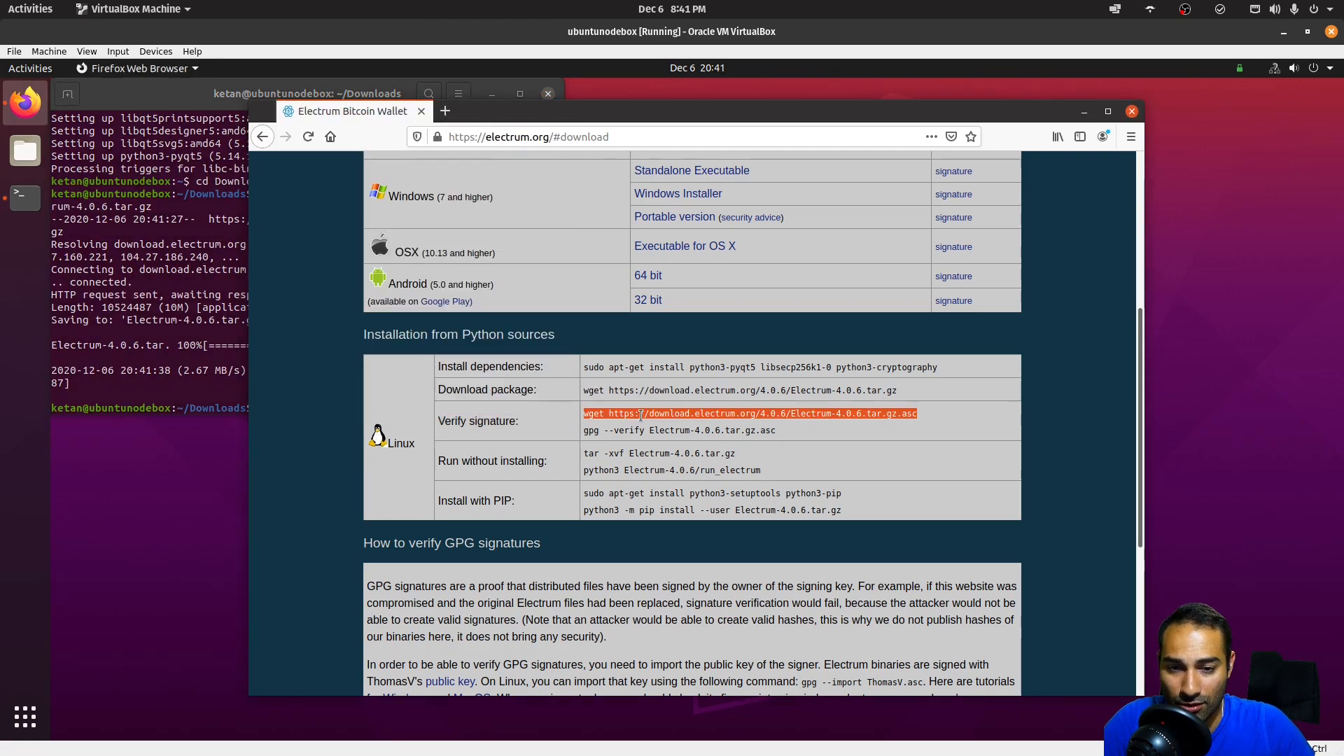
right_click(639, 415)
left_click(666, 427)
left_click(340, 401)
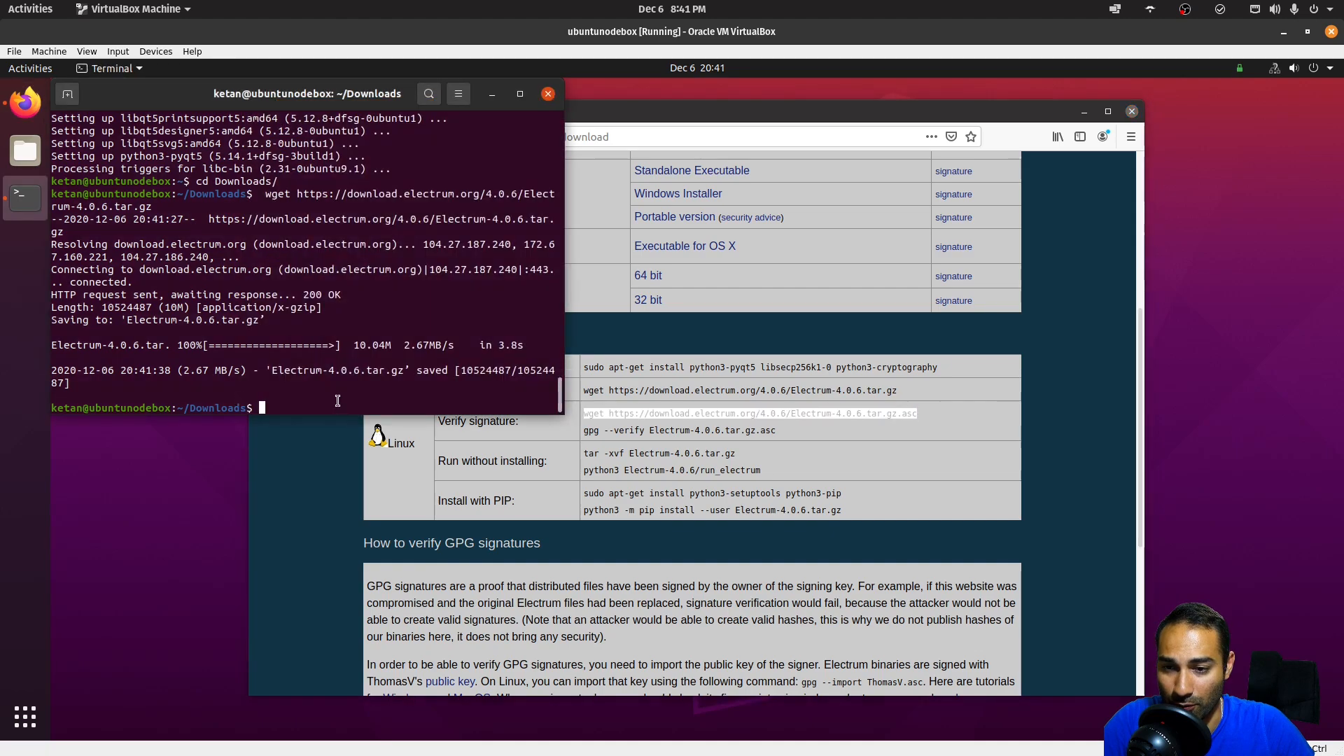
right_click(340, 401)
left_click(373, 448)
key("Return")
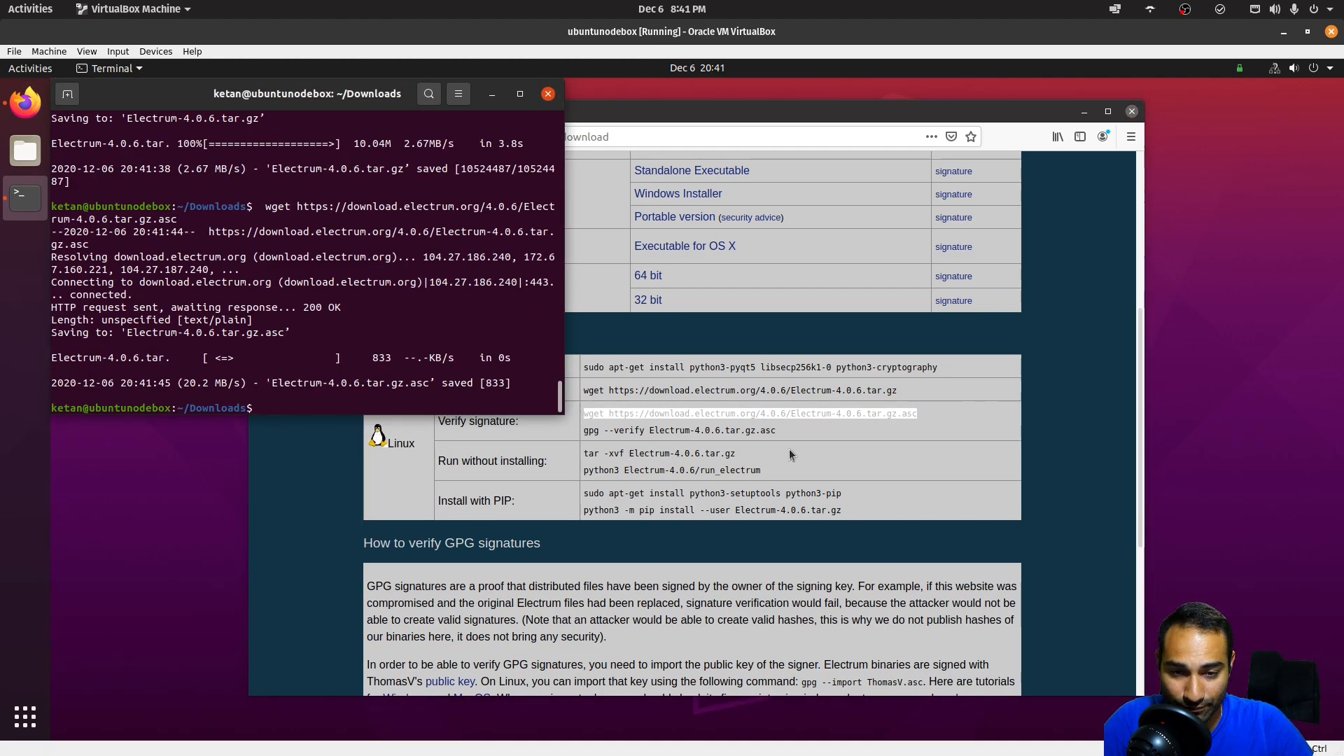
- Read the GPG signature verification instructions and view the signer's linked public key, returning to the download page
left_click(790, 456)
scroll(821, 427, "down", 3)
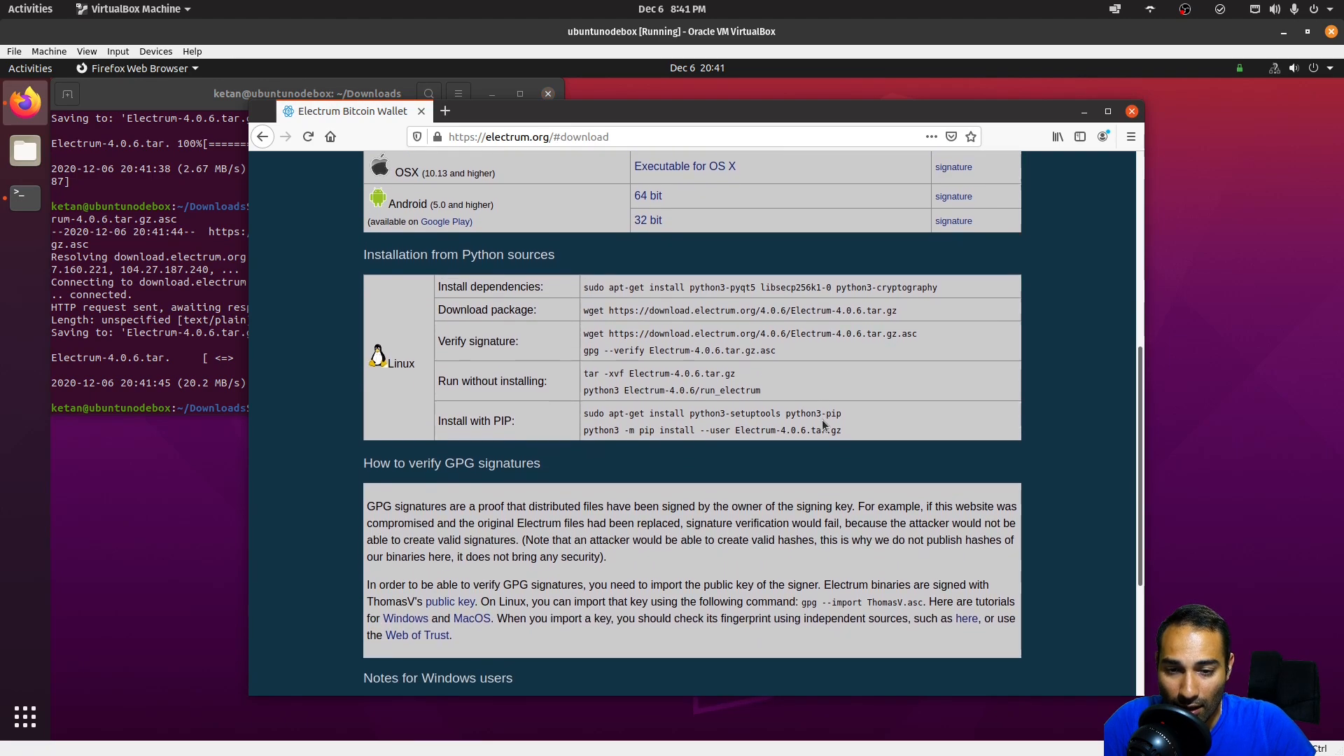
scroll(822, 419, "down", 3)
scroll(822, 419, "up", 3)
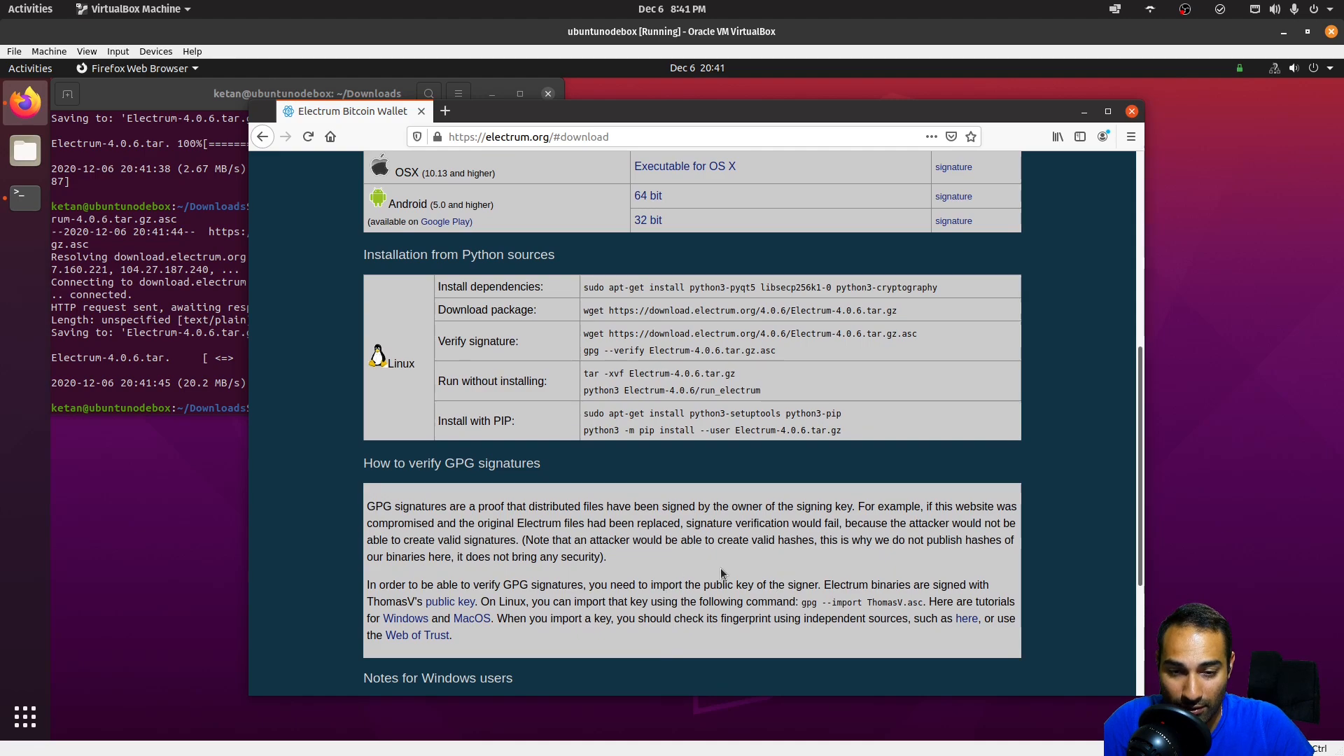
left_click(450, 605)
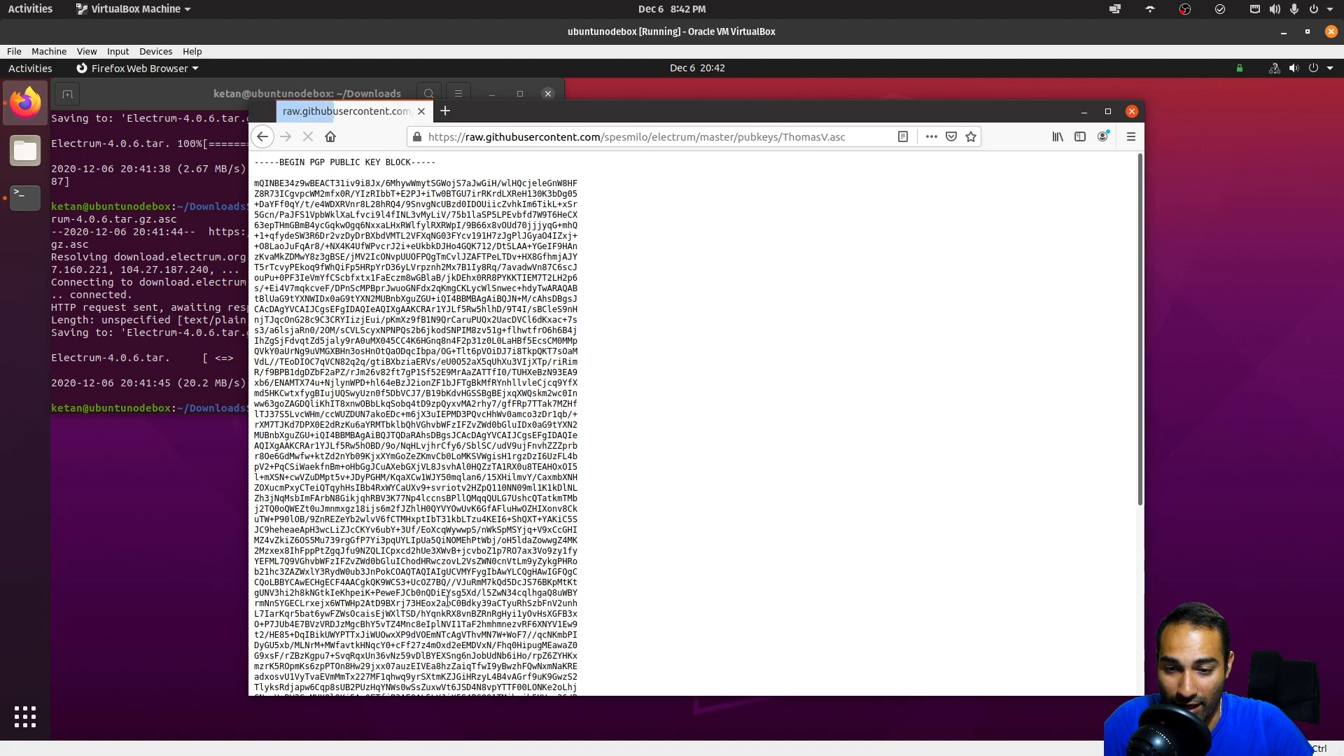
left_click(263, 137)
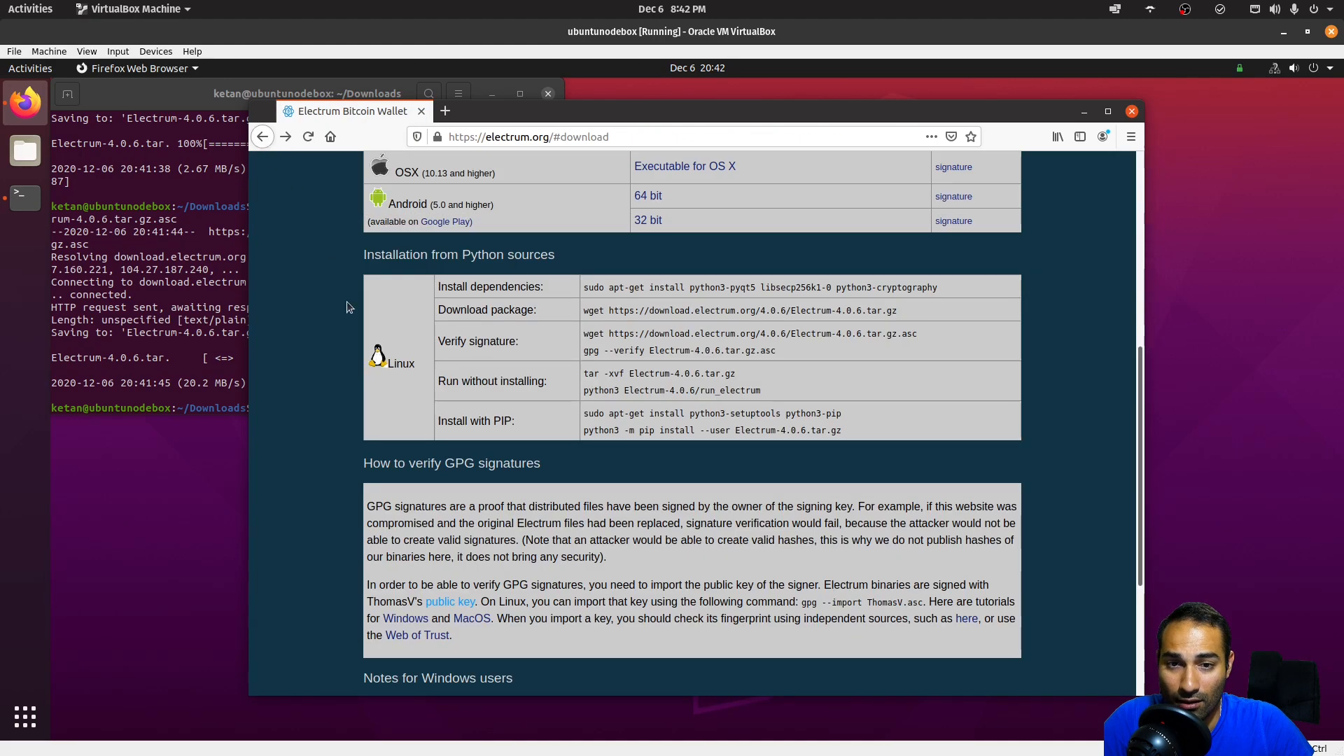
- Copy the public key's link address and download ThomasV.asc from it with wget in the terminal
right_click(464, 601)
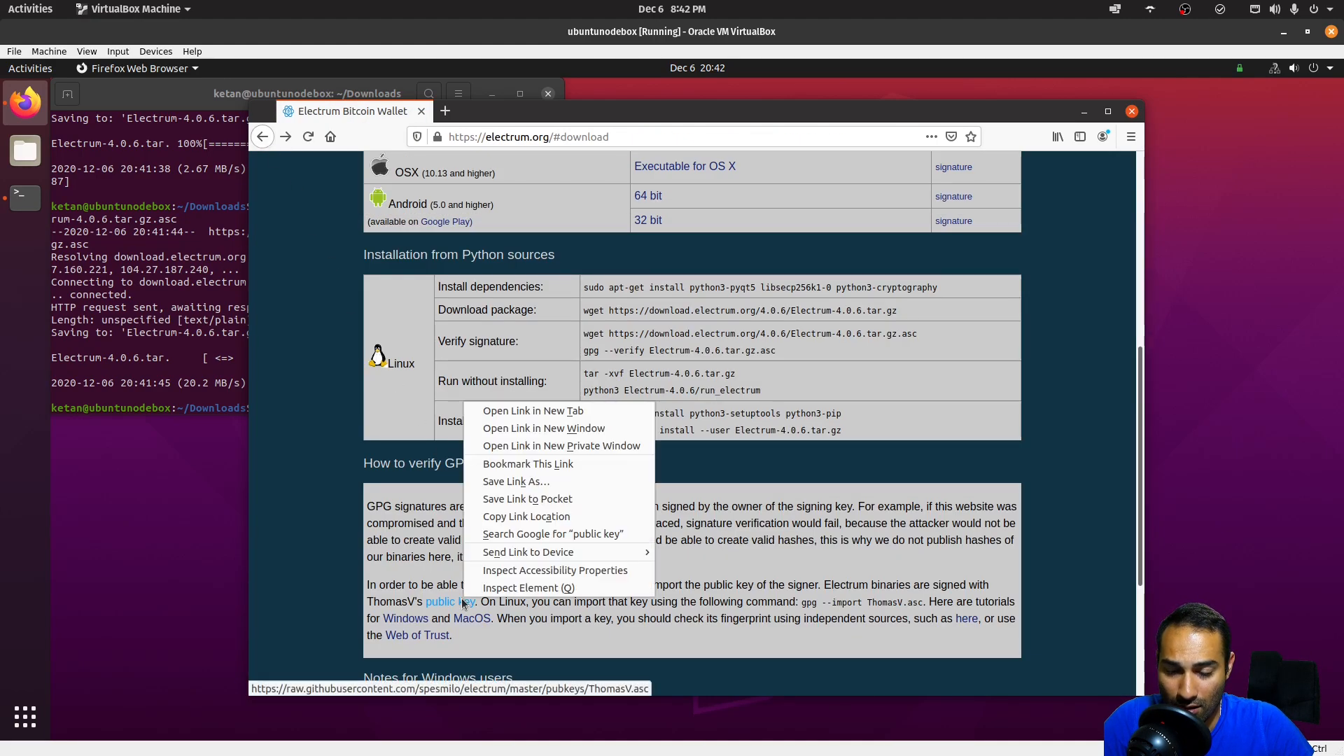
left_click(556, 522)
key("alt+Tab")
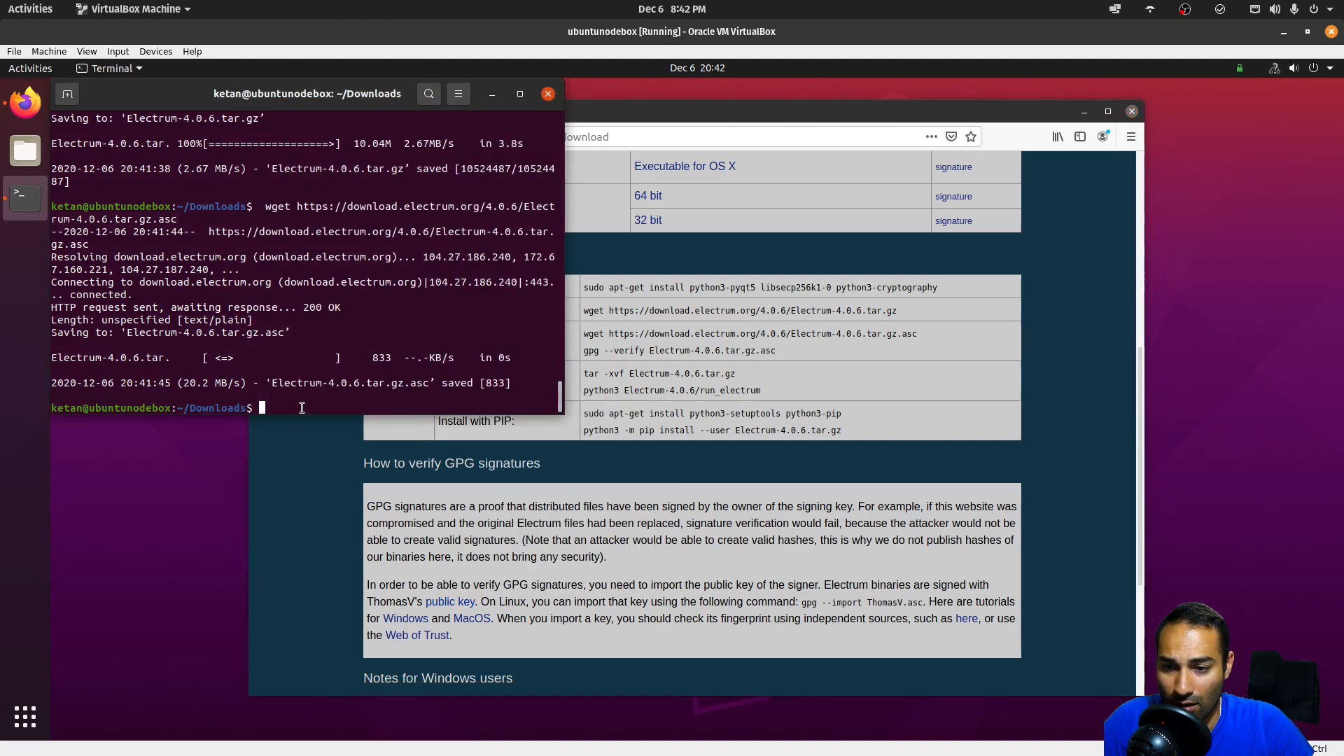
type("wget")
key("ctrl+shift+v")
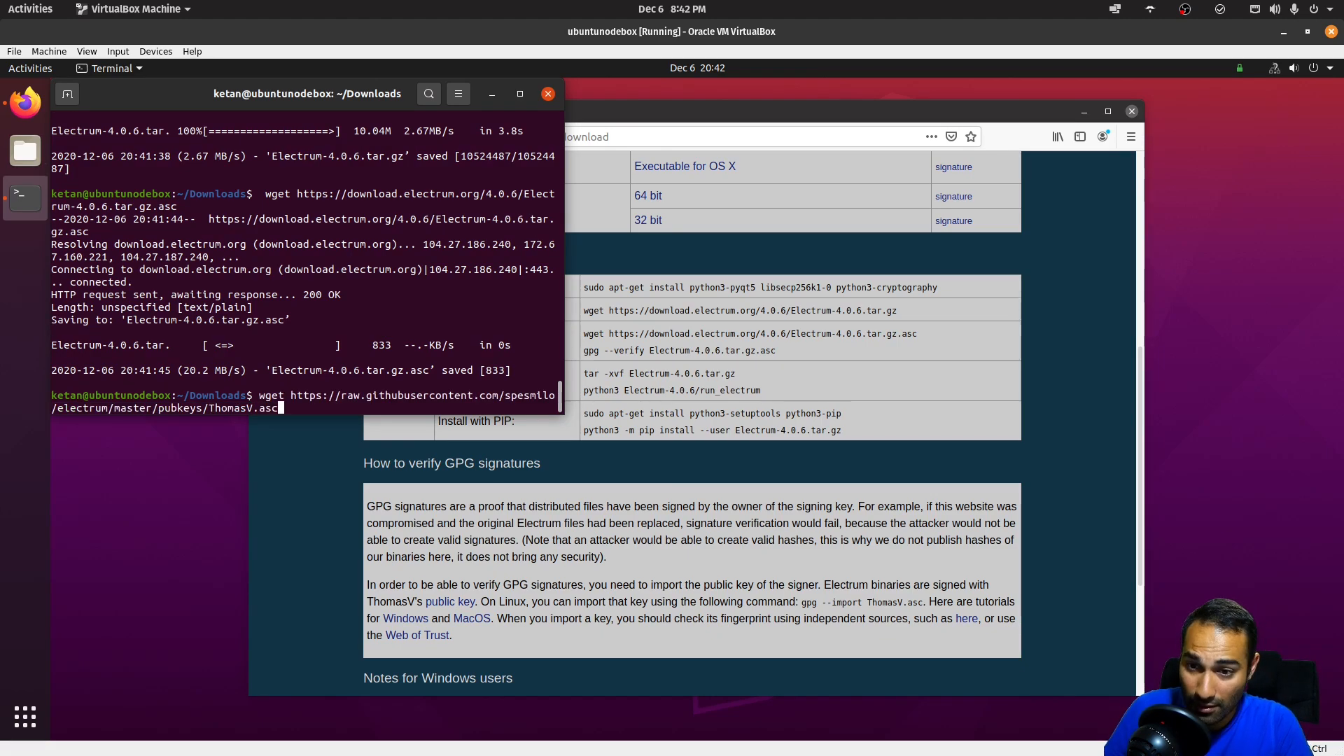
key("Return")
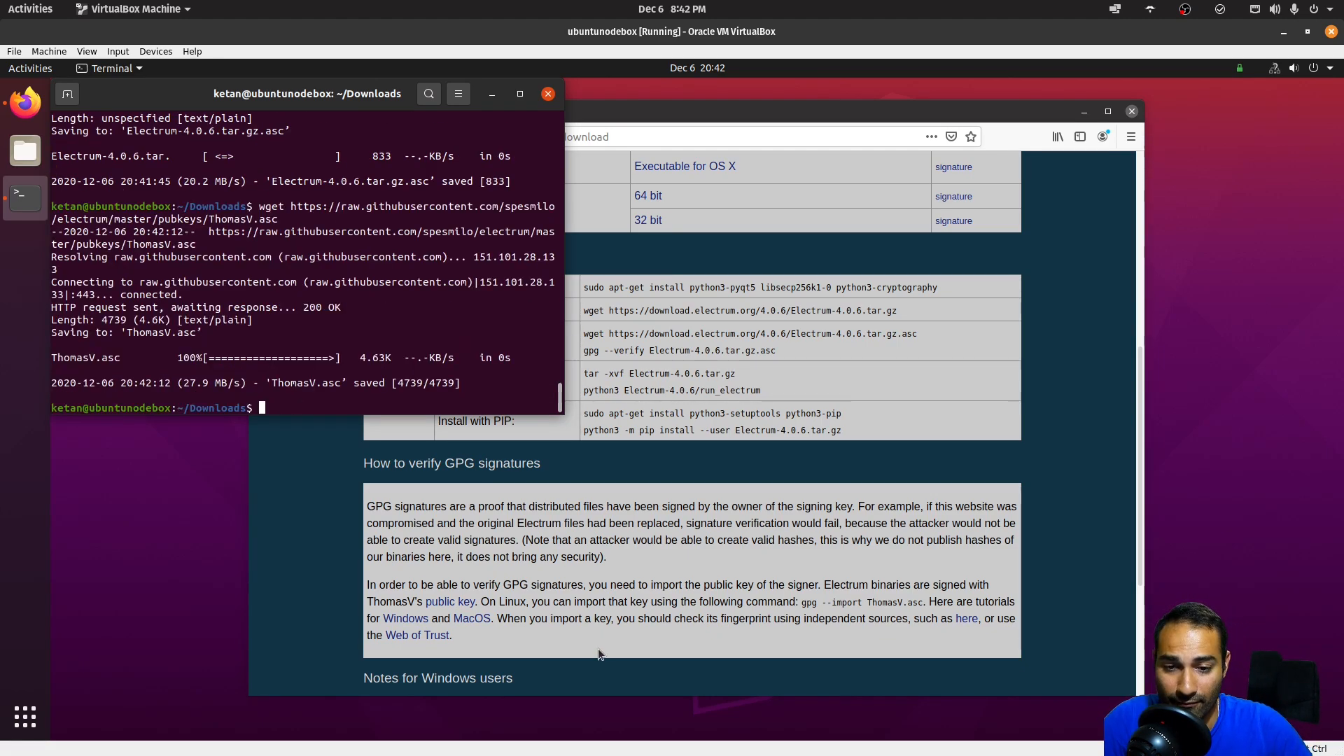
- Import the downloaded public key by running the page's gpg --import ThomasV.asc command in the terminal
left_click(672, 632)
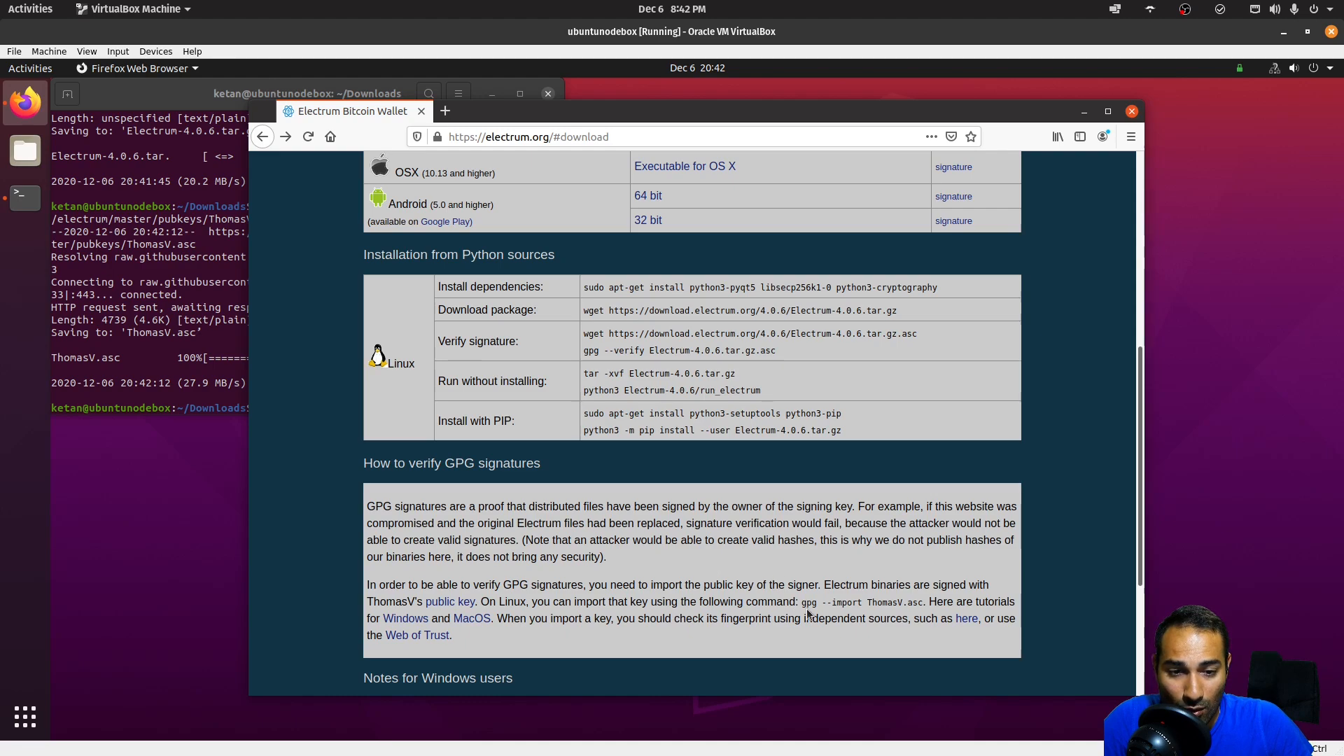
left_click_drag(802, 604, 919, 600)
right_click(909, 600)
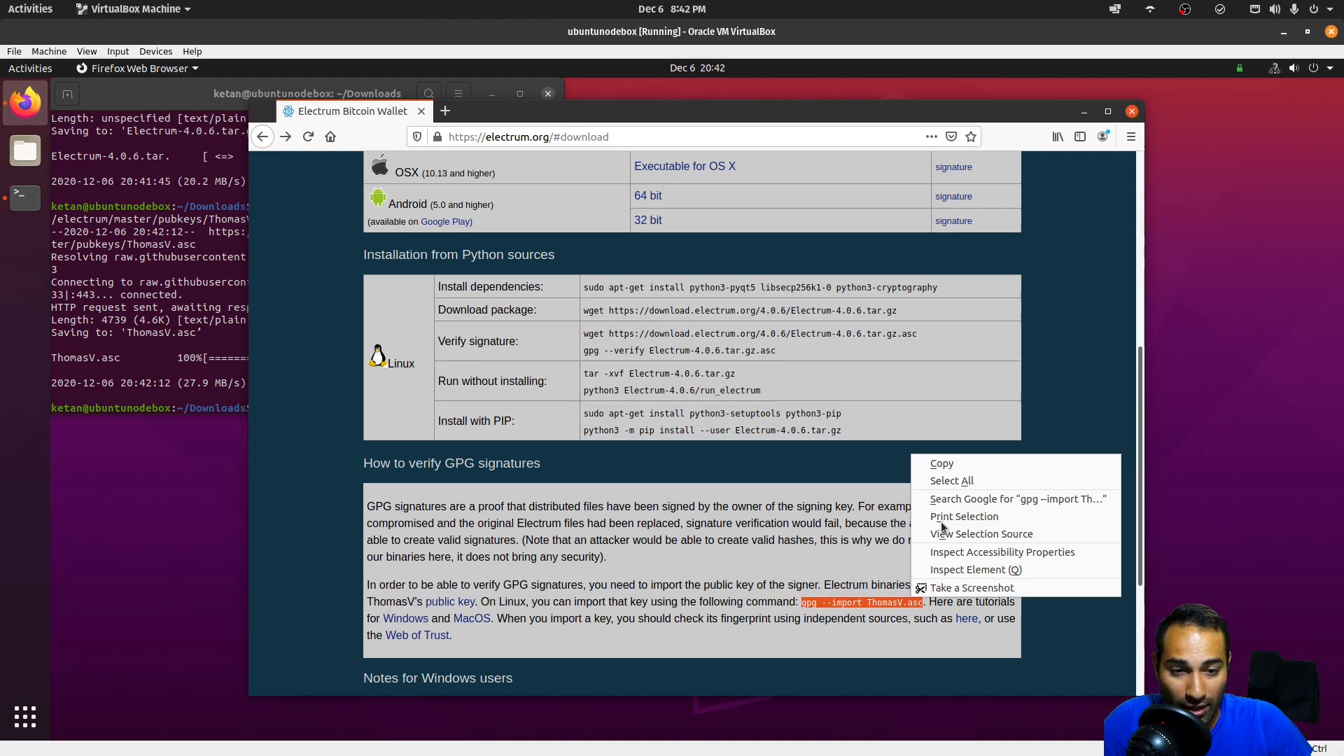
left_click(941, 467)
left_click(235, 394)
right_click(334, 397)
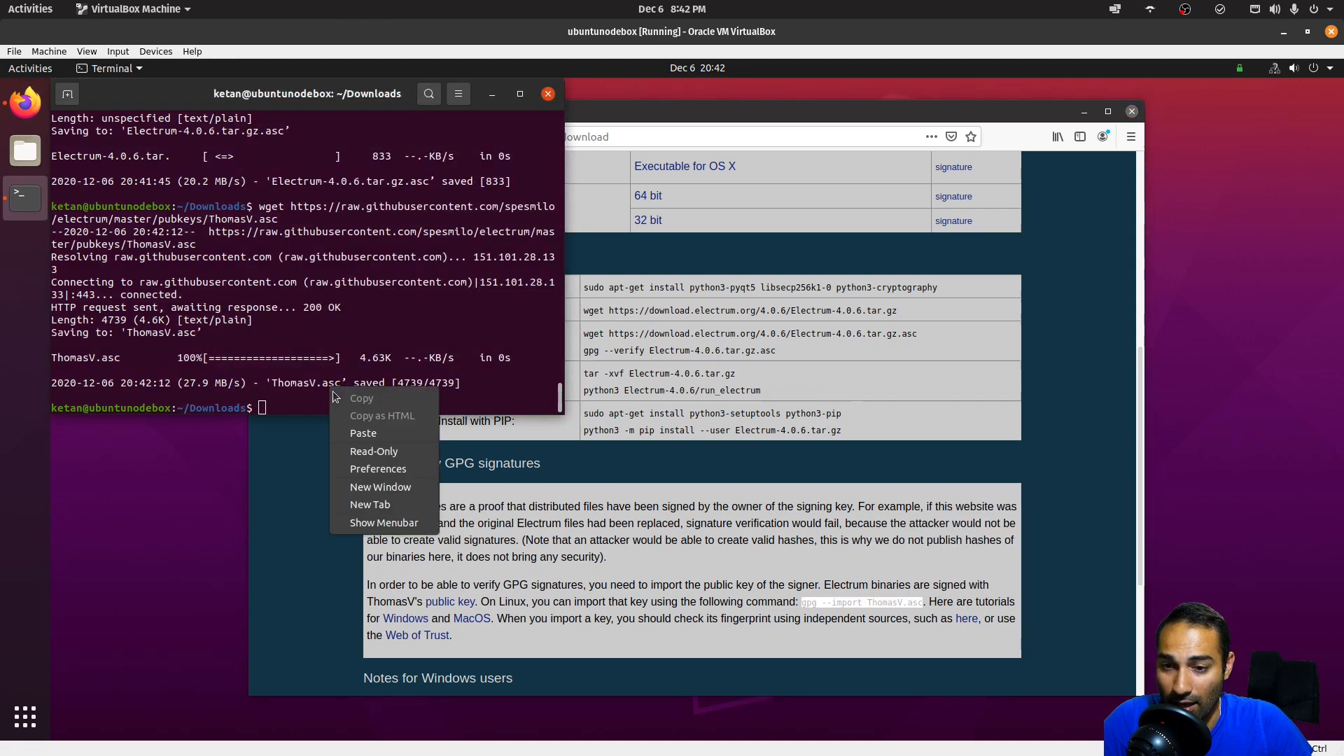
left_click(357, 433)
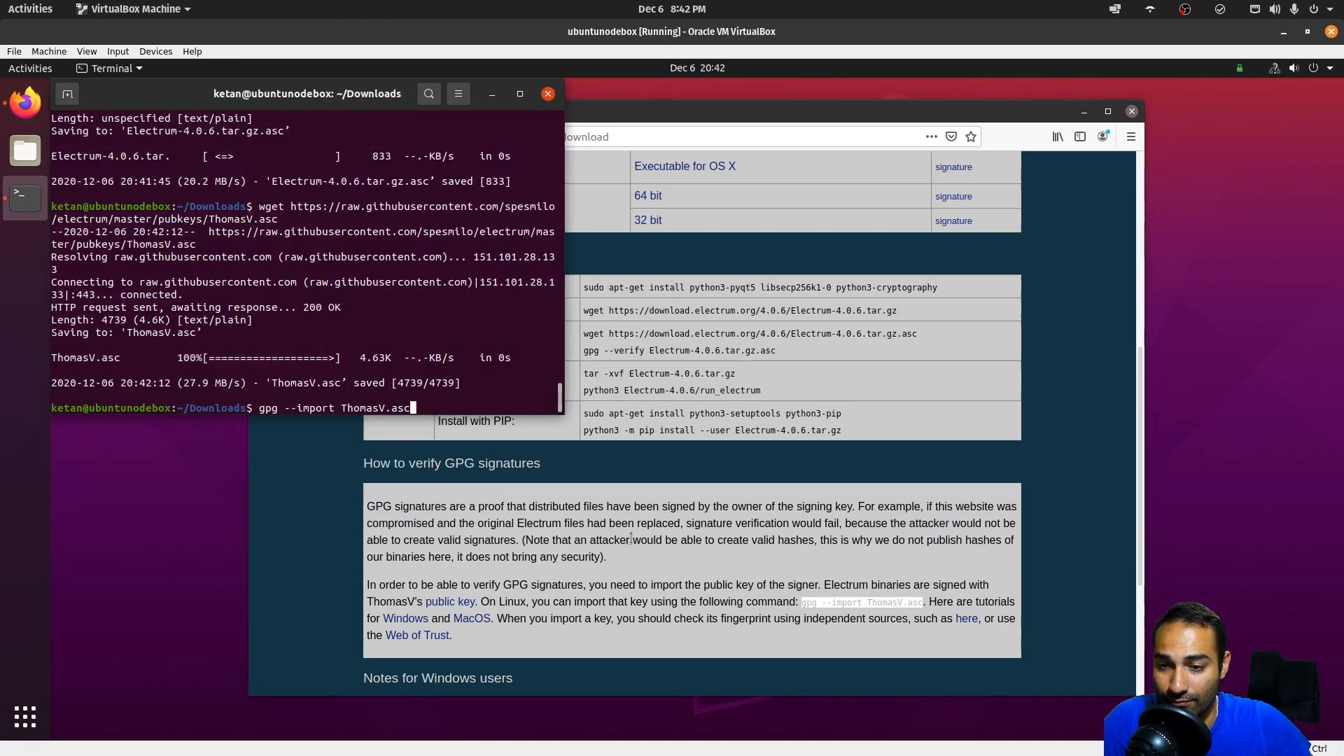
key("Return")
- Verify the package signature by running the page's gpg --verify Electrum-4.0.6.tar.gz.asc command in the terminal
left_click(708, 562)
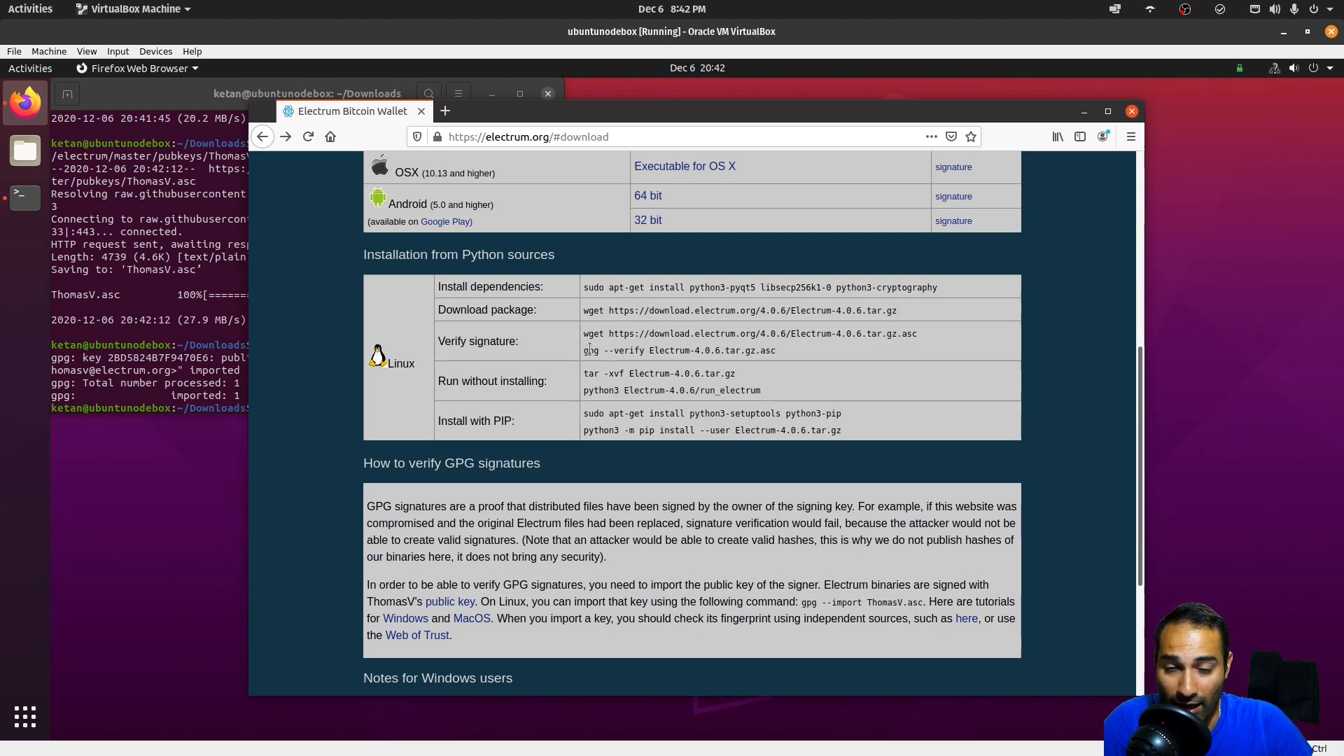
left_click_drag(584, 348, 777, 350)
right_click(751, 351)
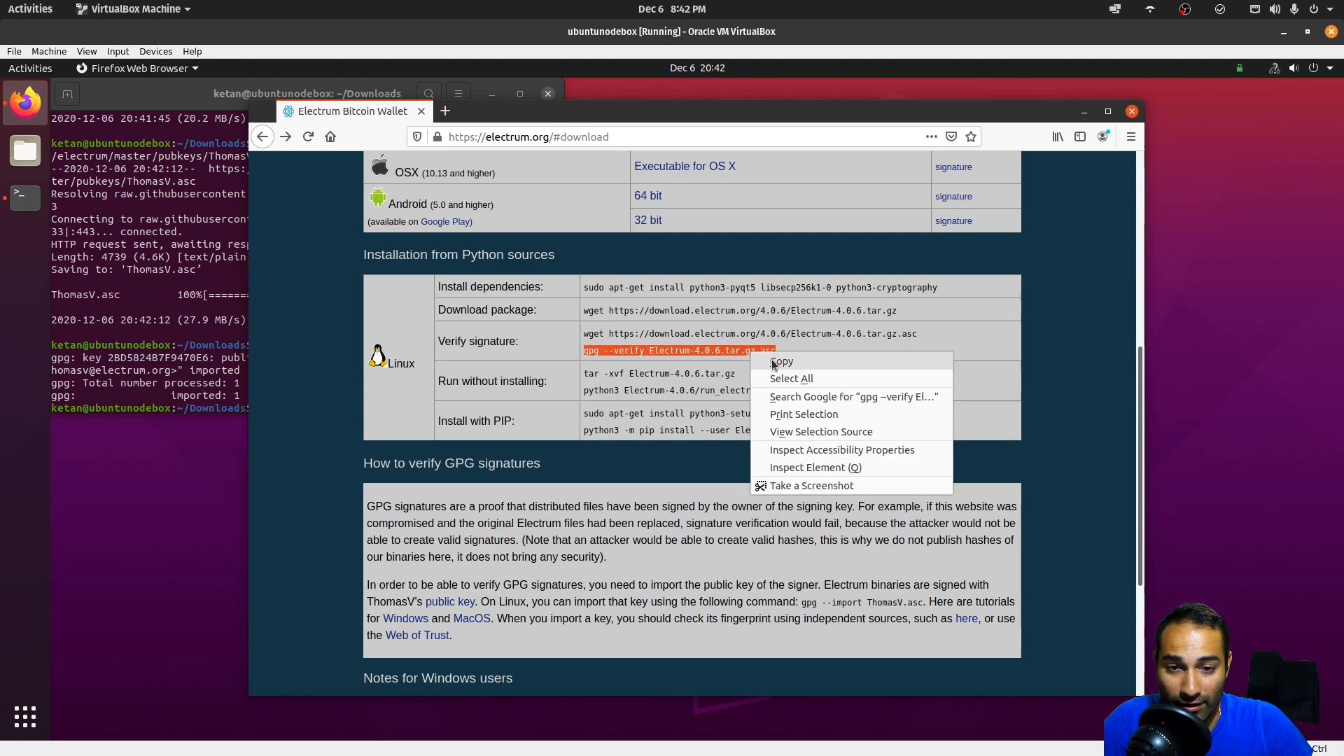
left_click(771, 362)
left_click(184, 370)
right_click(300, 403)
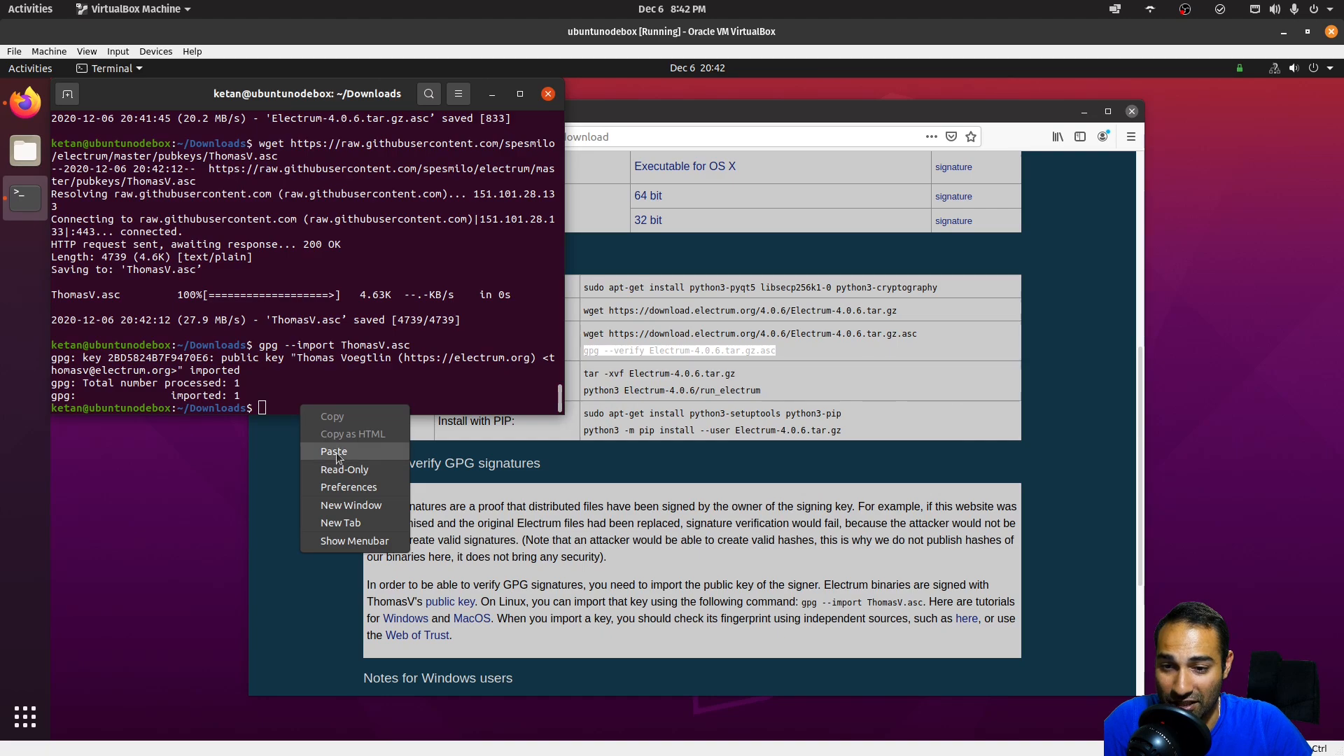
left_click(337, 452)
key("Return")
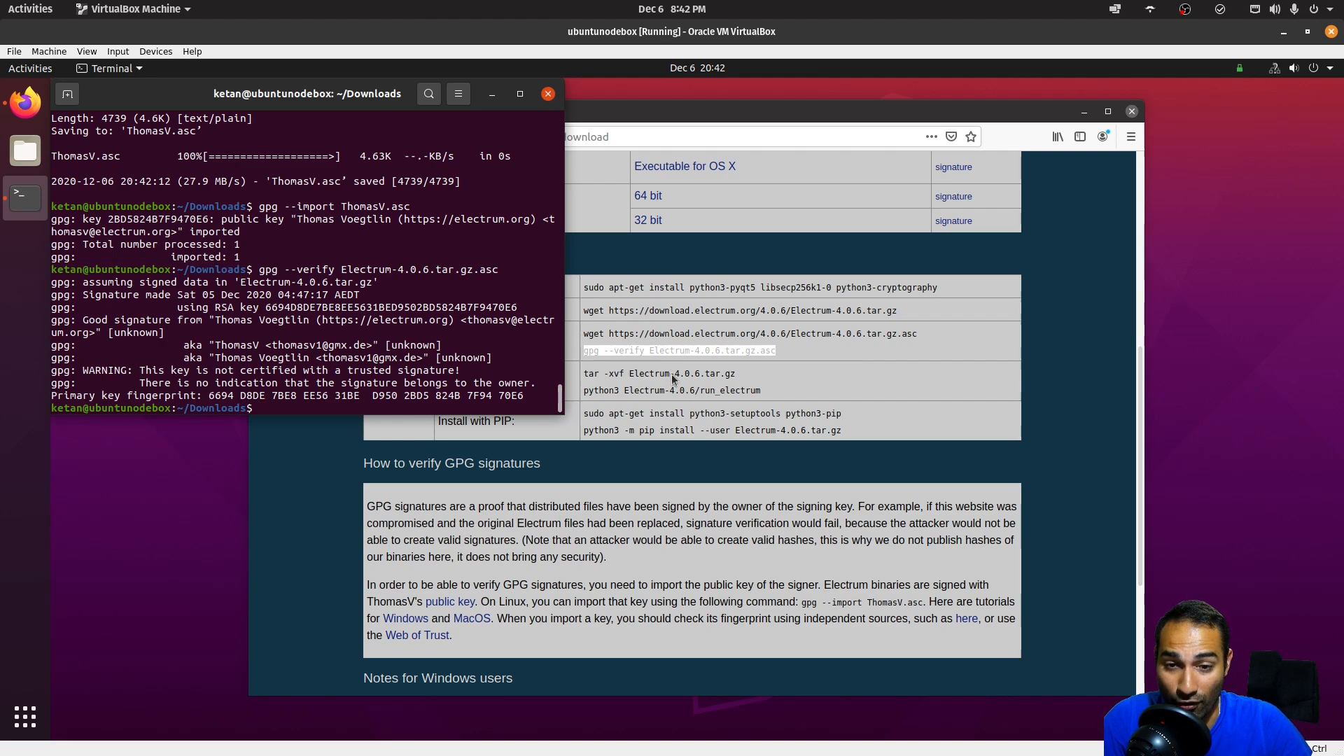
- Compare the commands for running Electrum without installing and for installing it with PIP on the download page
left_click(758, 373)
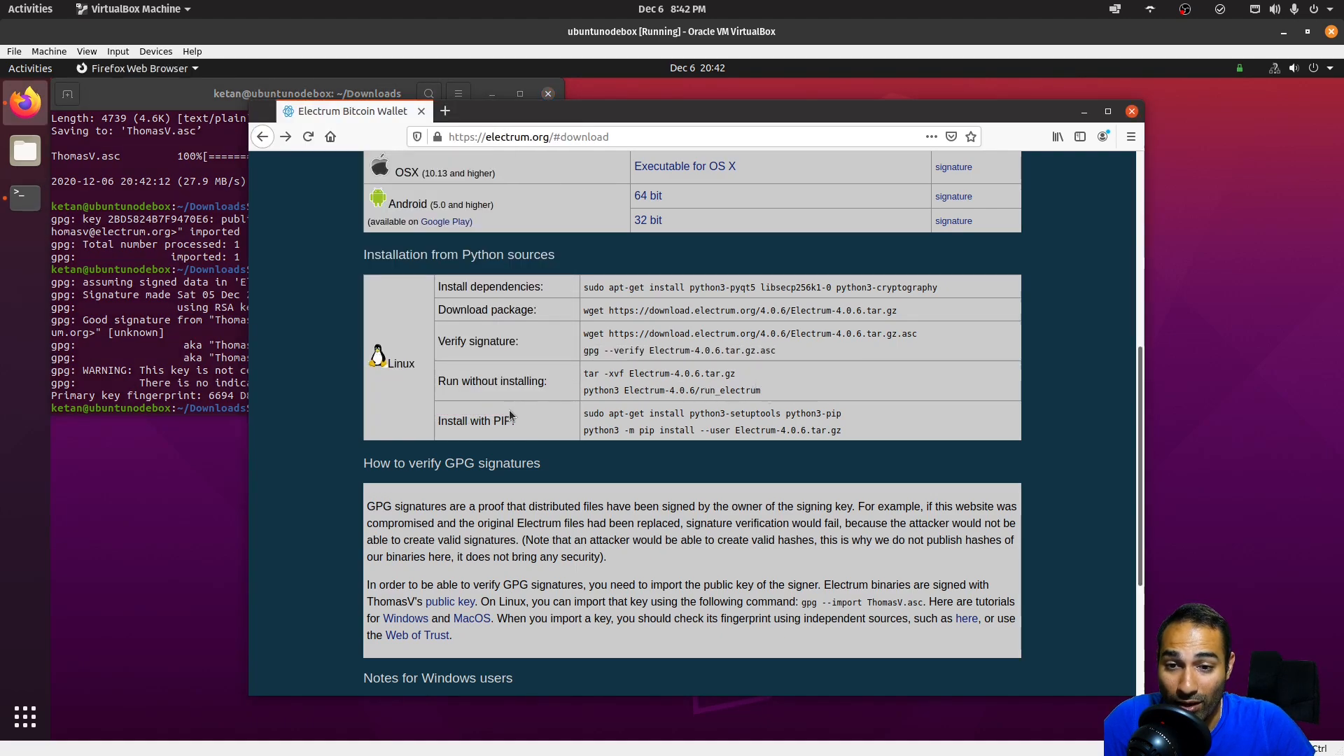
left_click_drag(437, 384, 739, 396)
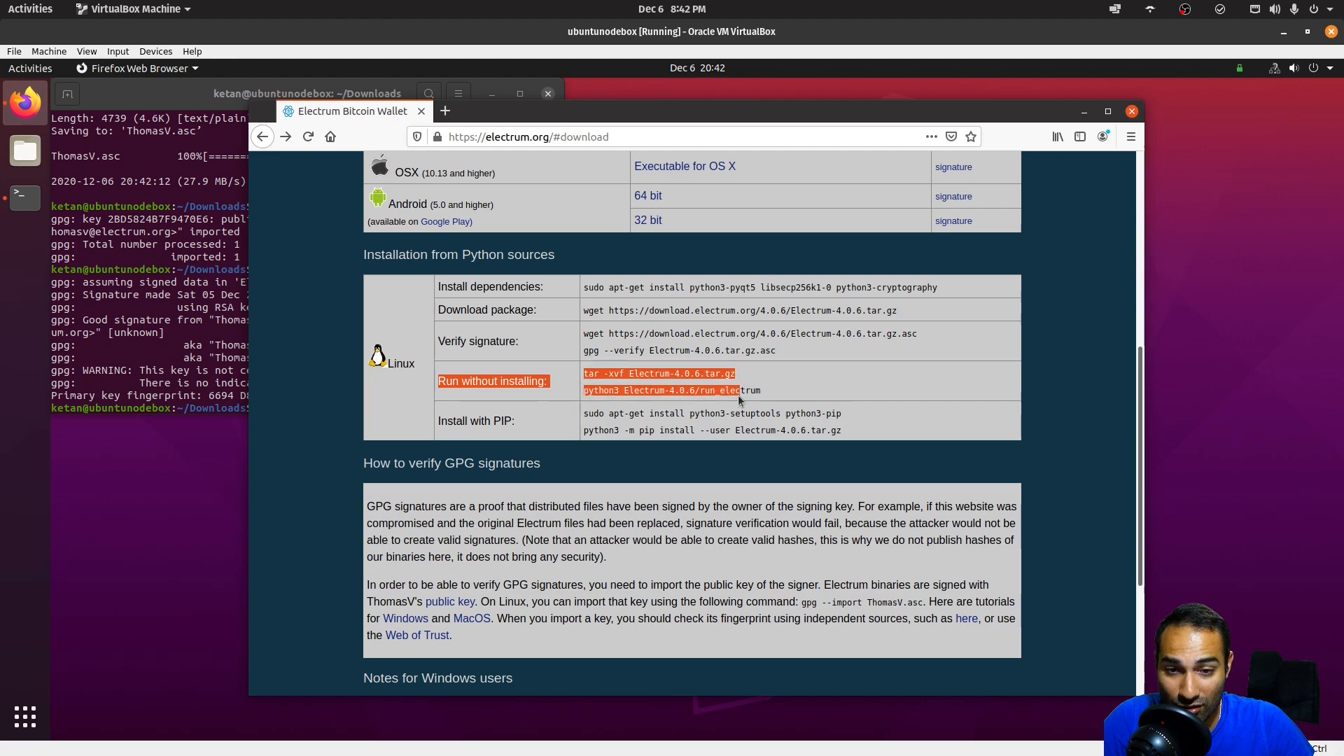
left_click(738, 393)
left_click_drag(440, 424, 842, 414)
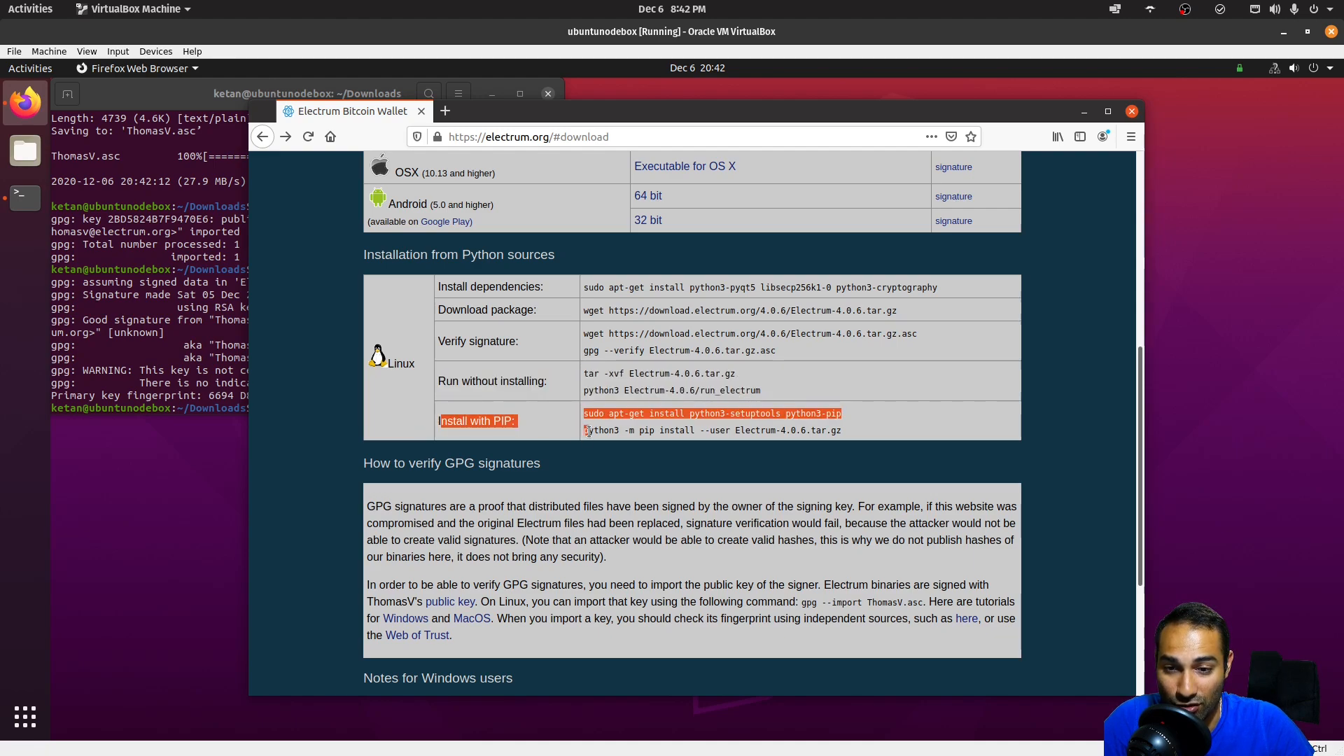
- Copy the PIP prerequisites command, sudo apt-get install python3-setuptools python3-pip, from the download page and run it in the terminal
left_click(594, 422)
triple_click(589, 413)
right_click(600, 413)
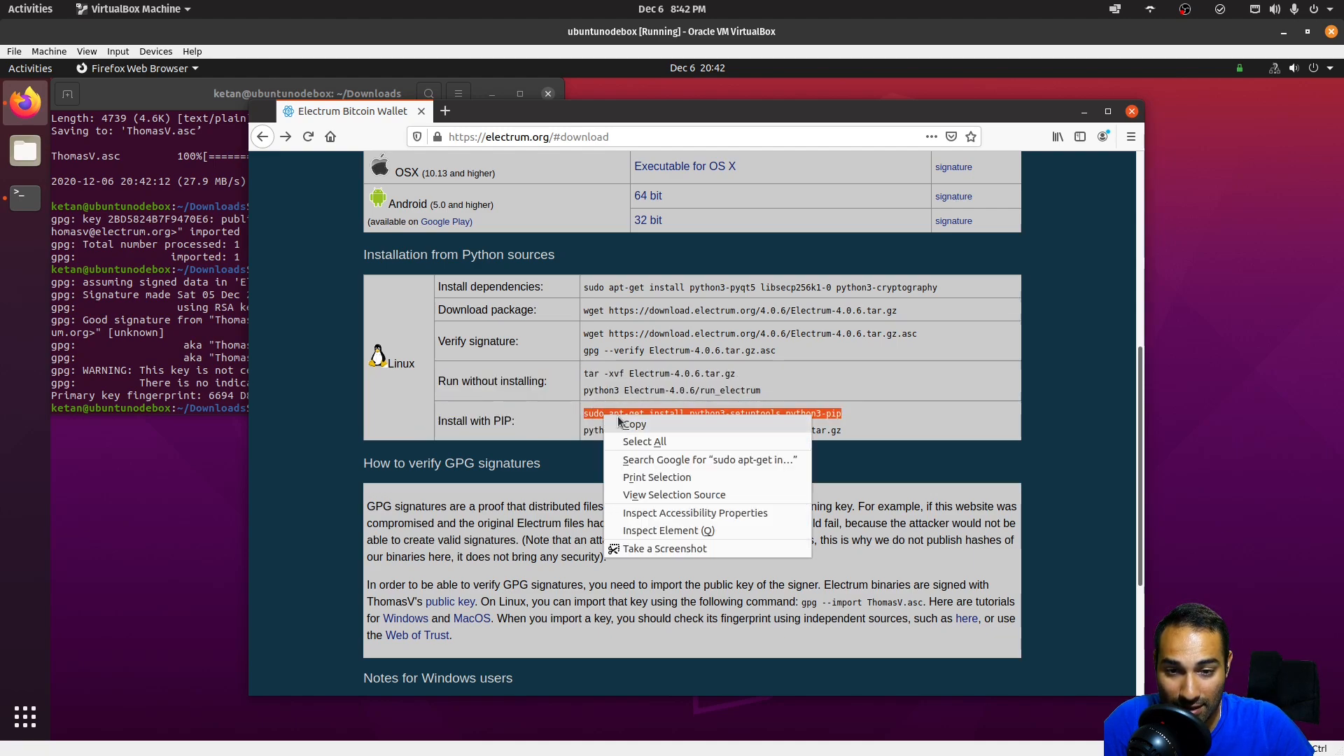
left_click(623, 421)
left_click(239, 390)
right_click(358, 404)
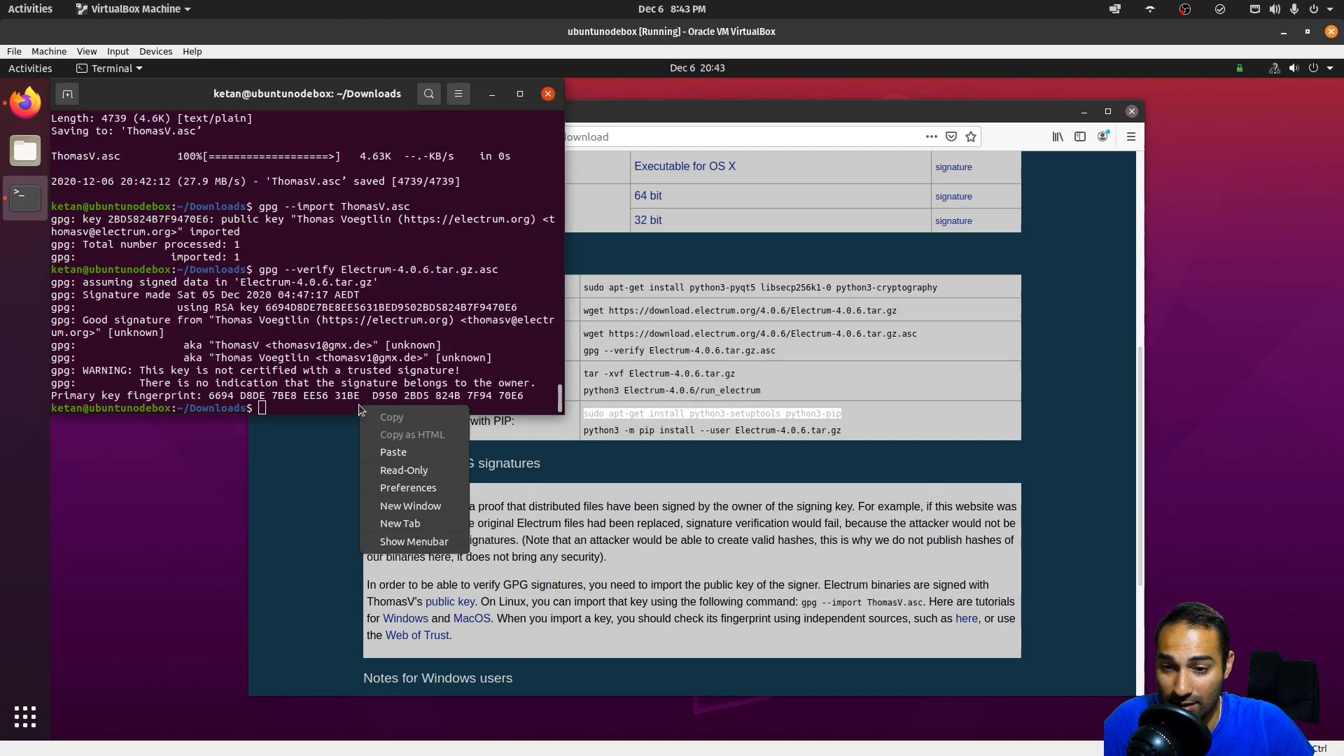
left_click(386, 448)
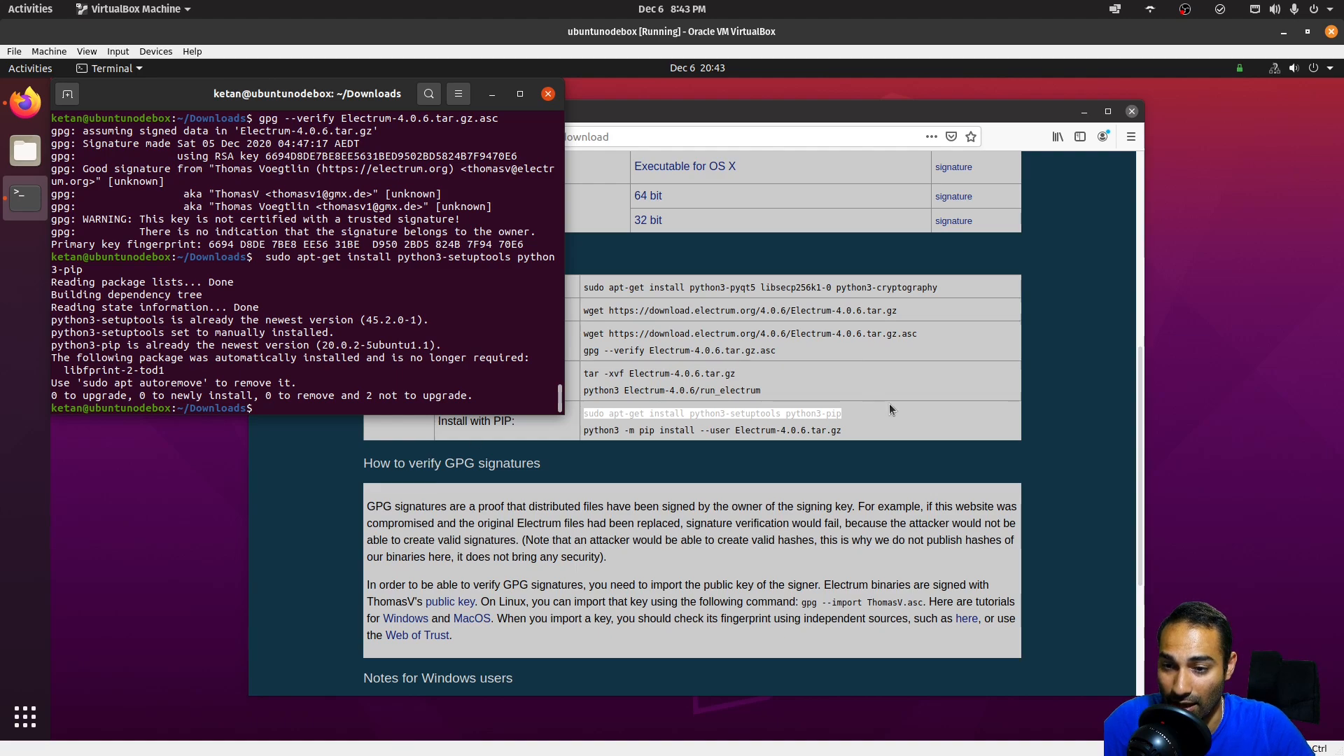
- Copy the page's python3 -m pip install --user Electrum-4.0.6.tar.gz command and run it in the terminal to install Electrum
triple_click(779, 430)
right_click(781, 432)
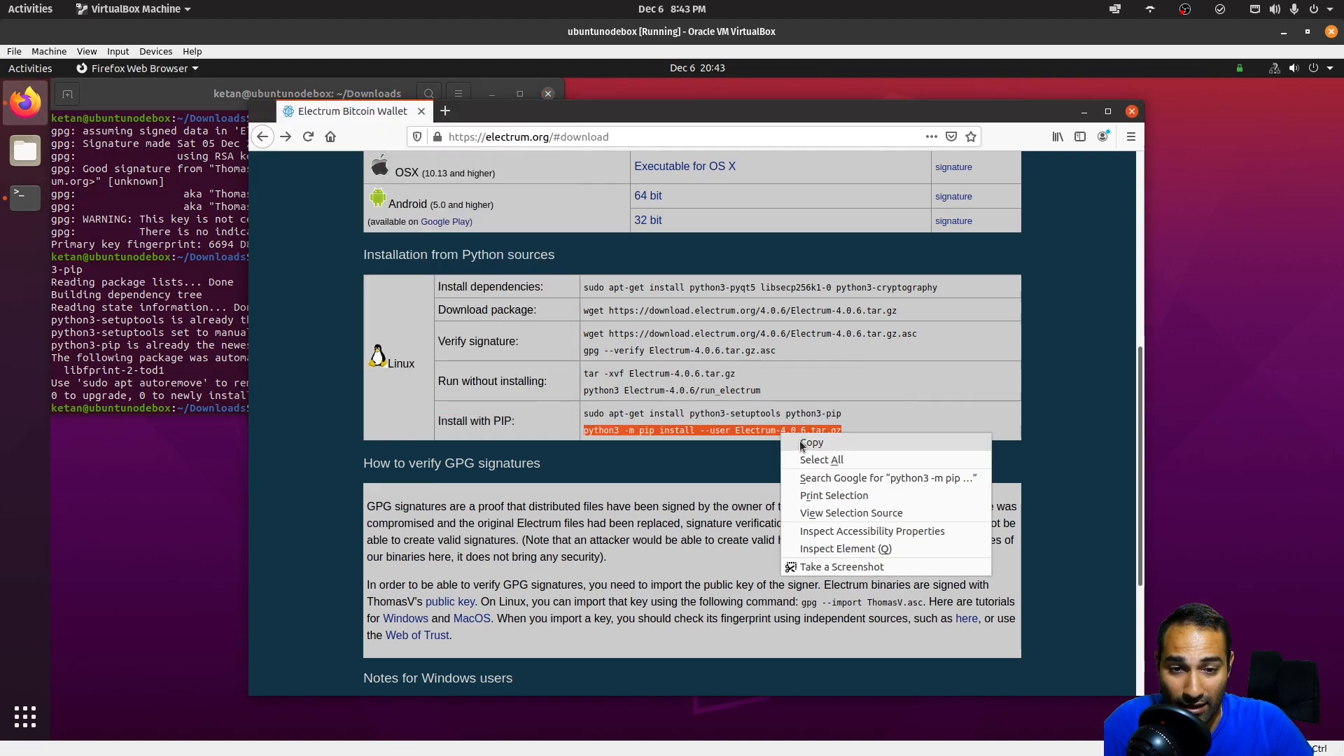
left_click(806, 446)
left_click(178, 331)
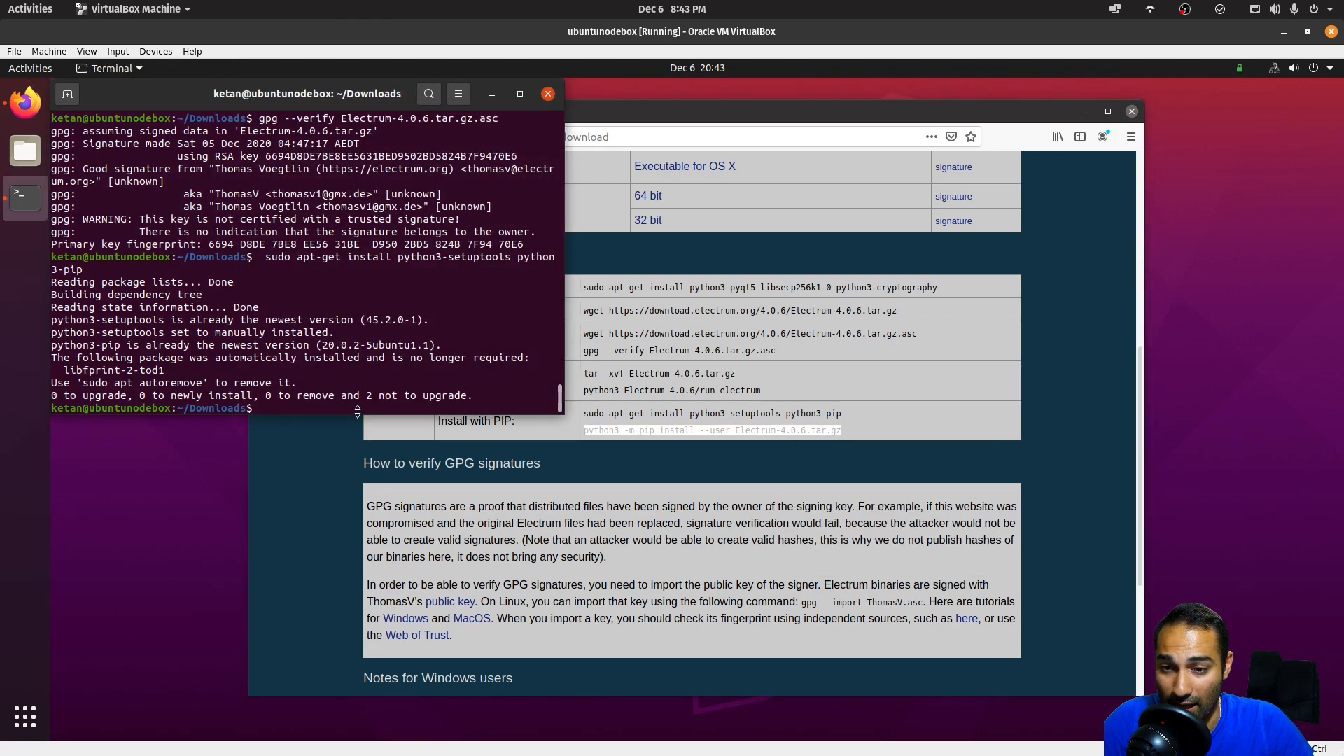
right_click(359, 411)
left_click(400, 460)
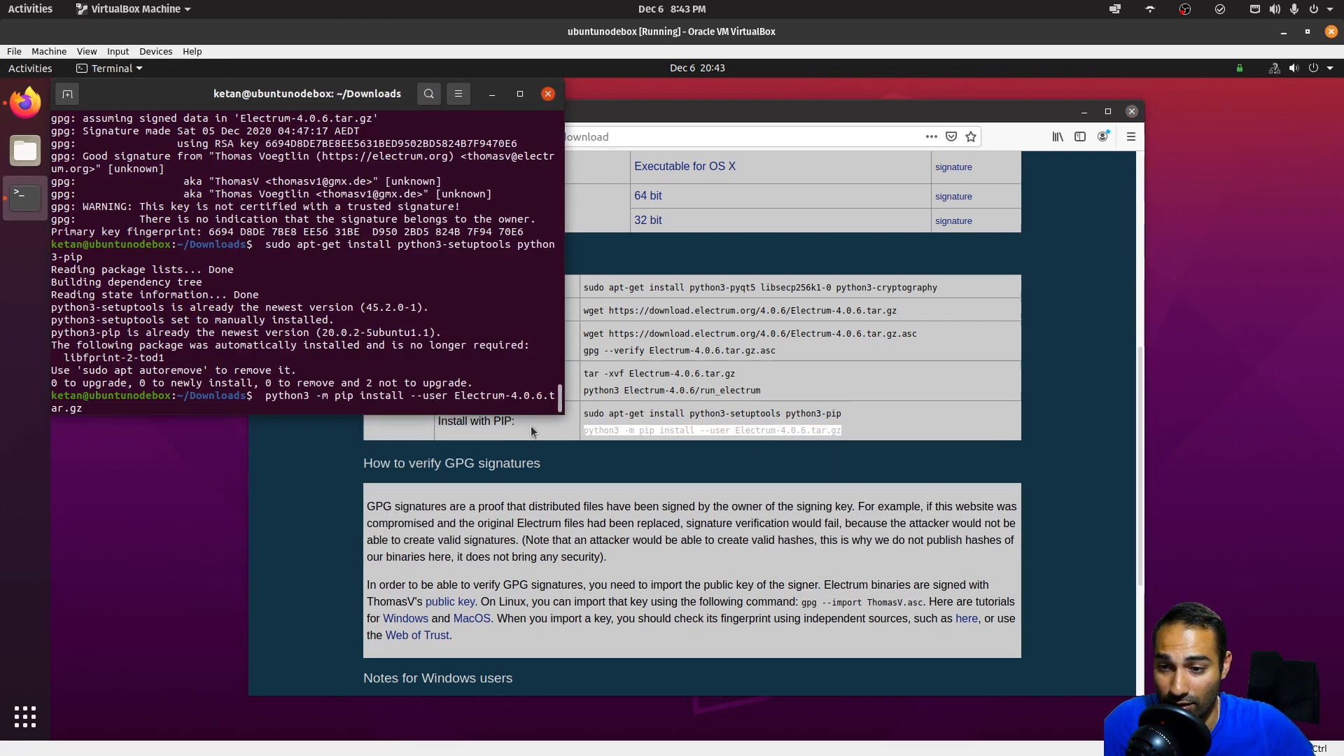
key("Return")
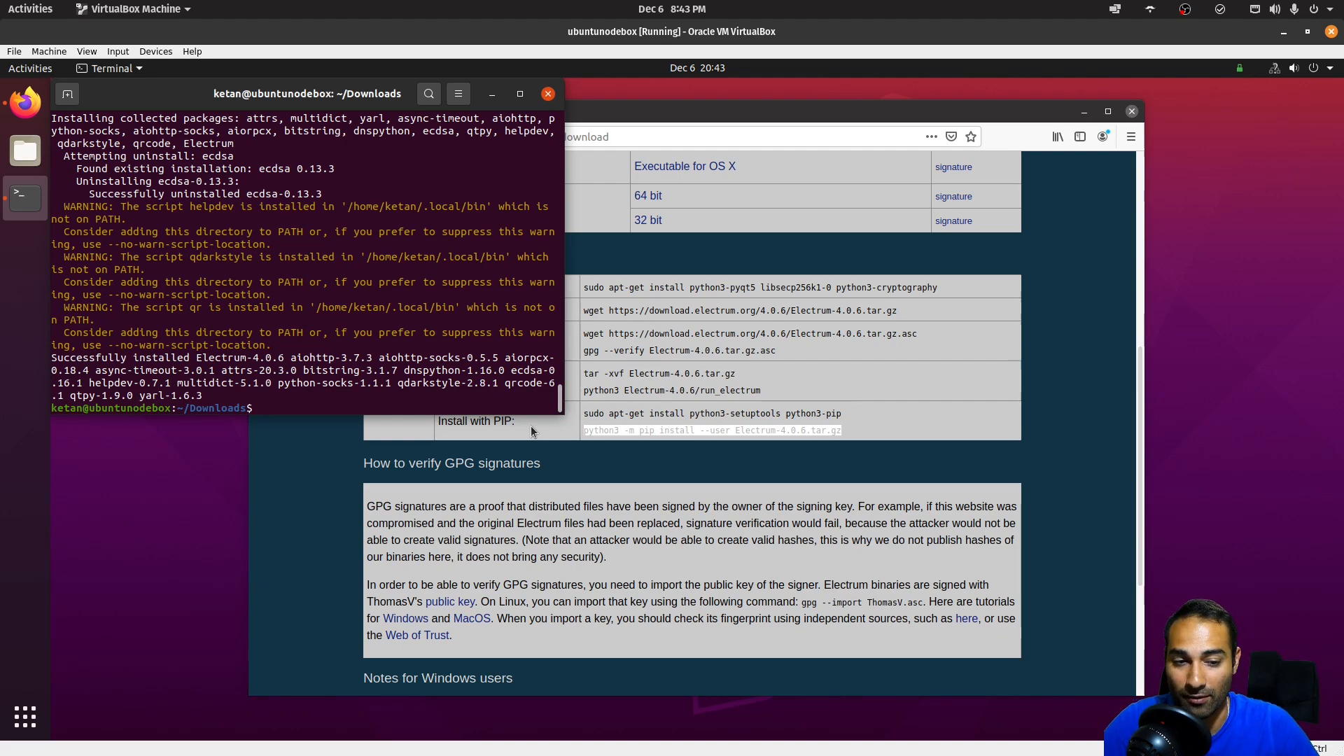
- Look up the installed executable with whereis electrum and try to start it with the plain electrum command
type("electr")
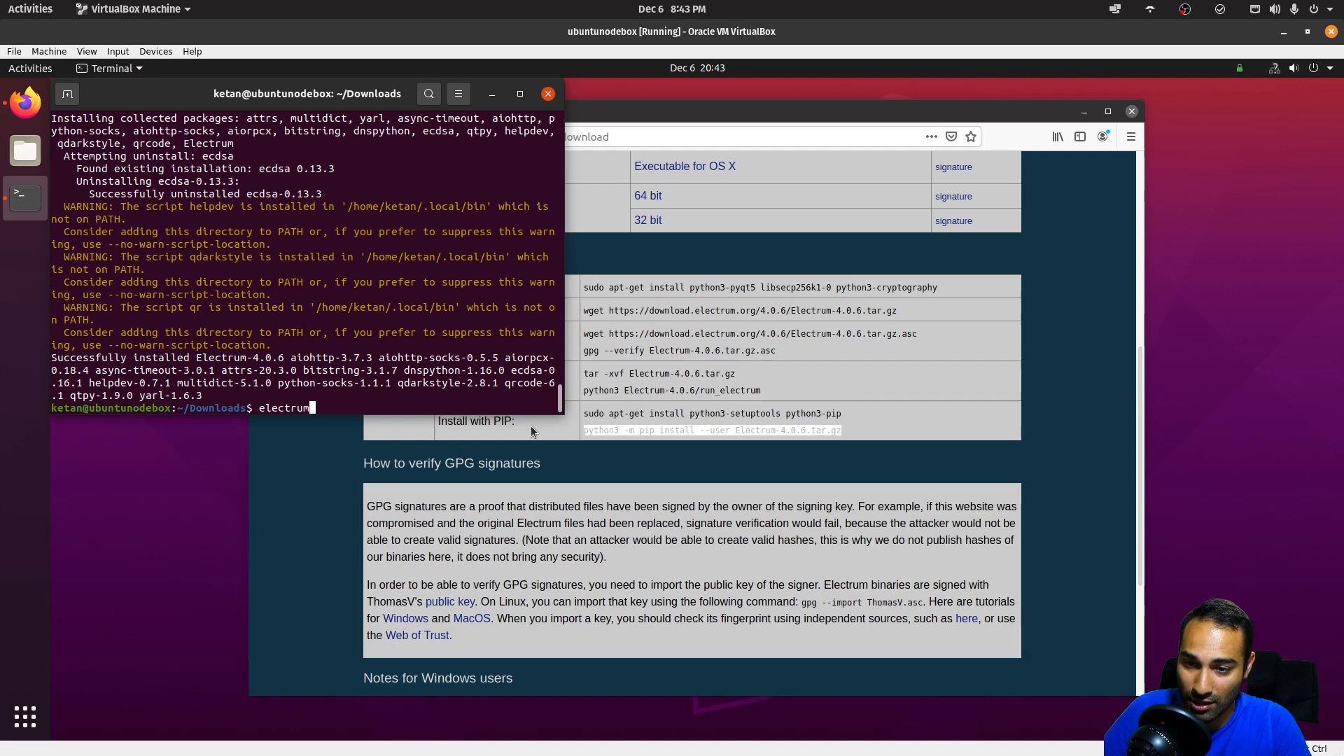
key("ctrl+w")
type("wh")
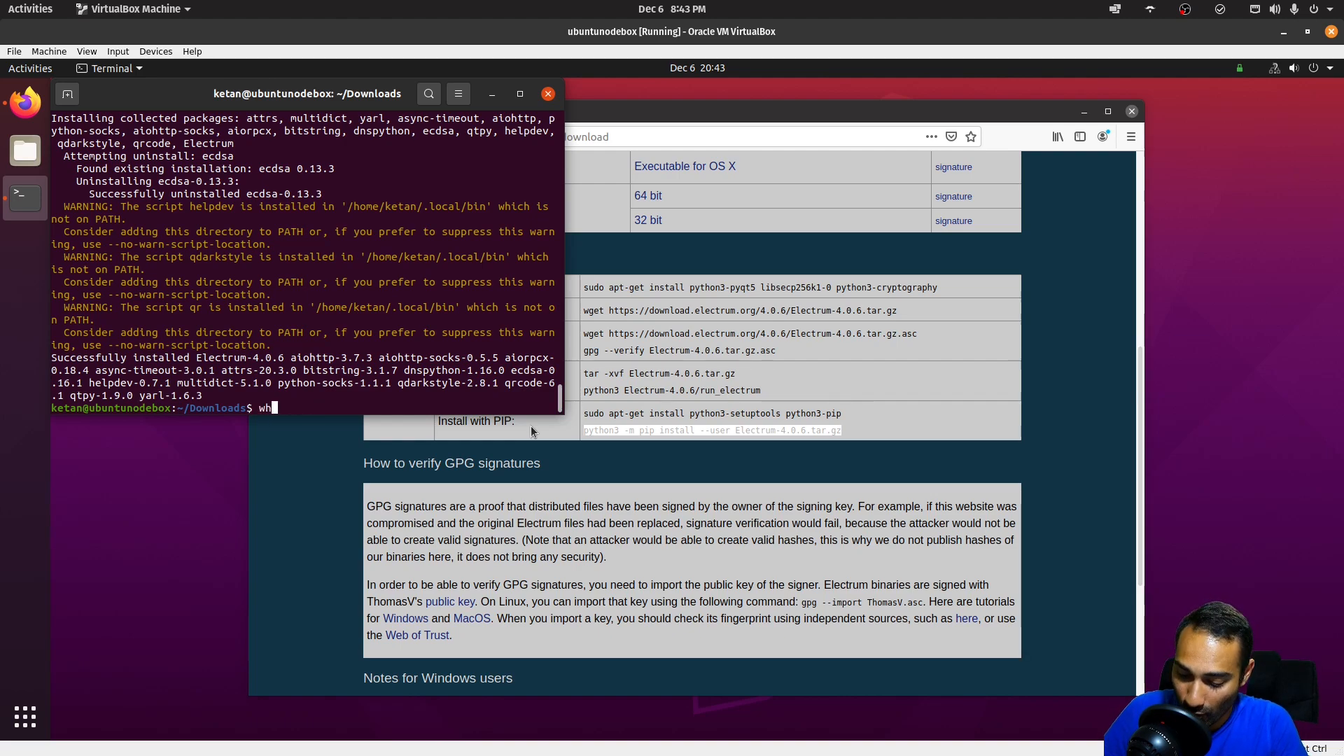
type("ereis electrum")
key("Return")
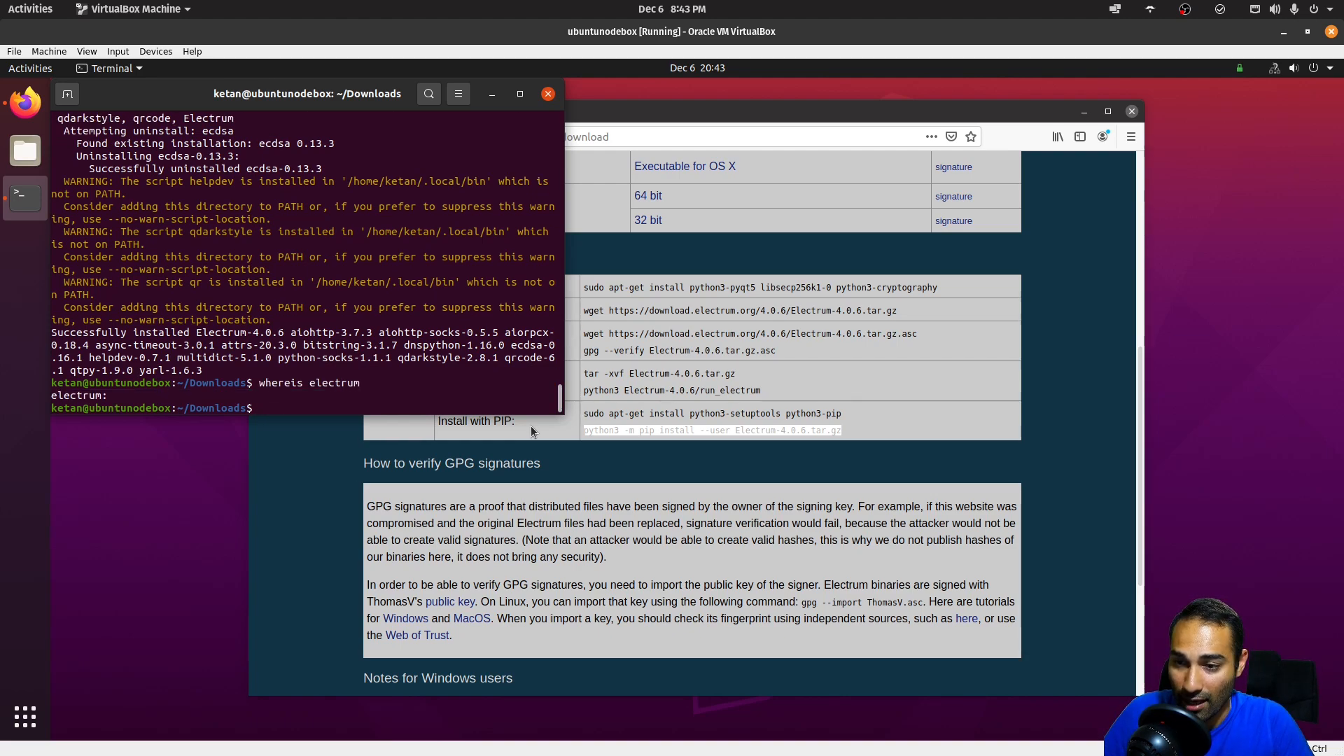
type("electrum")
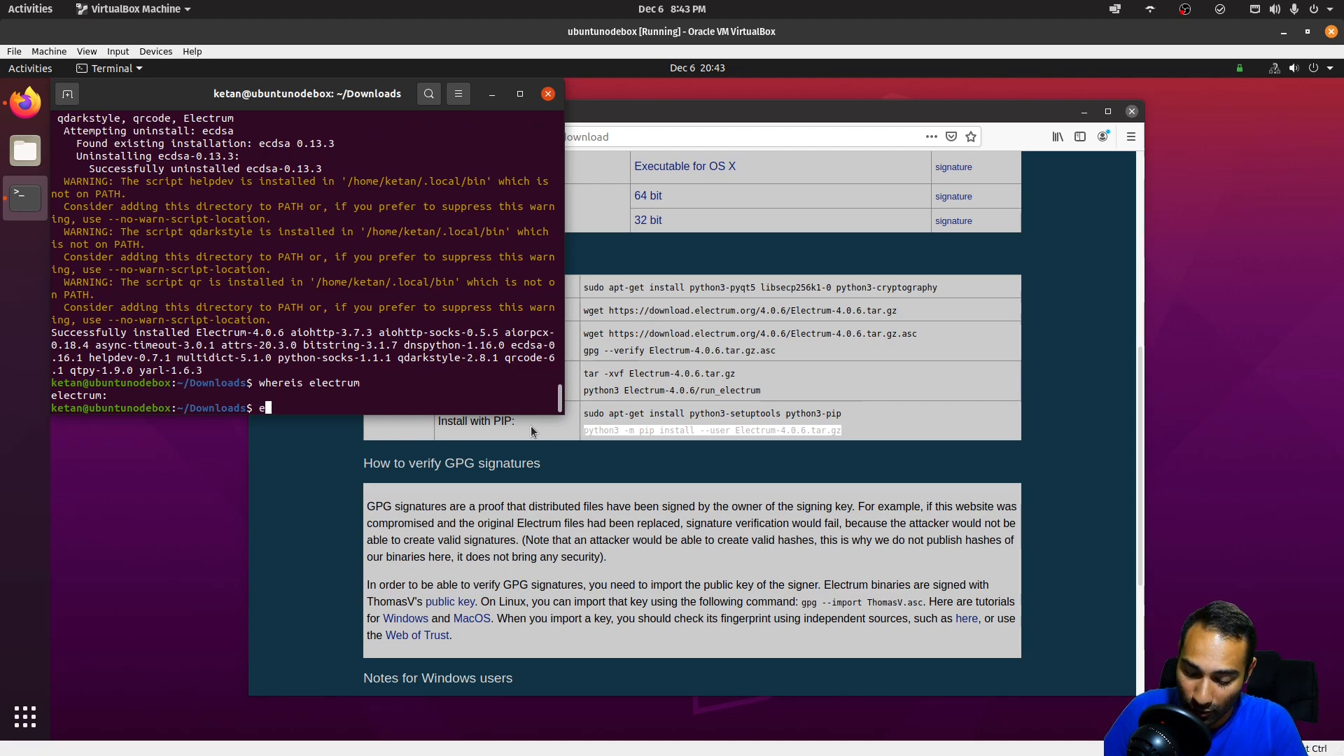
key("Return")
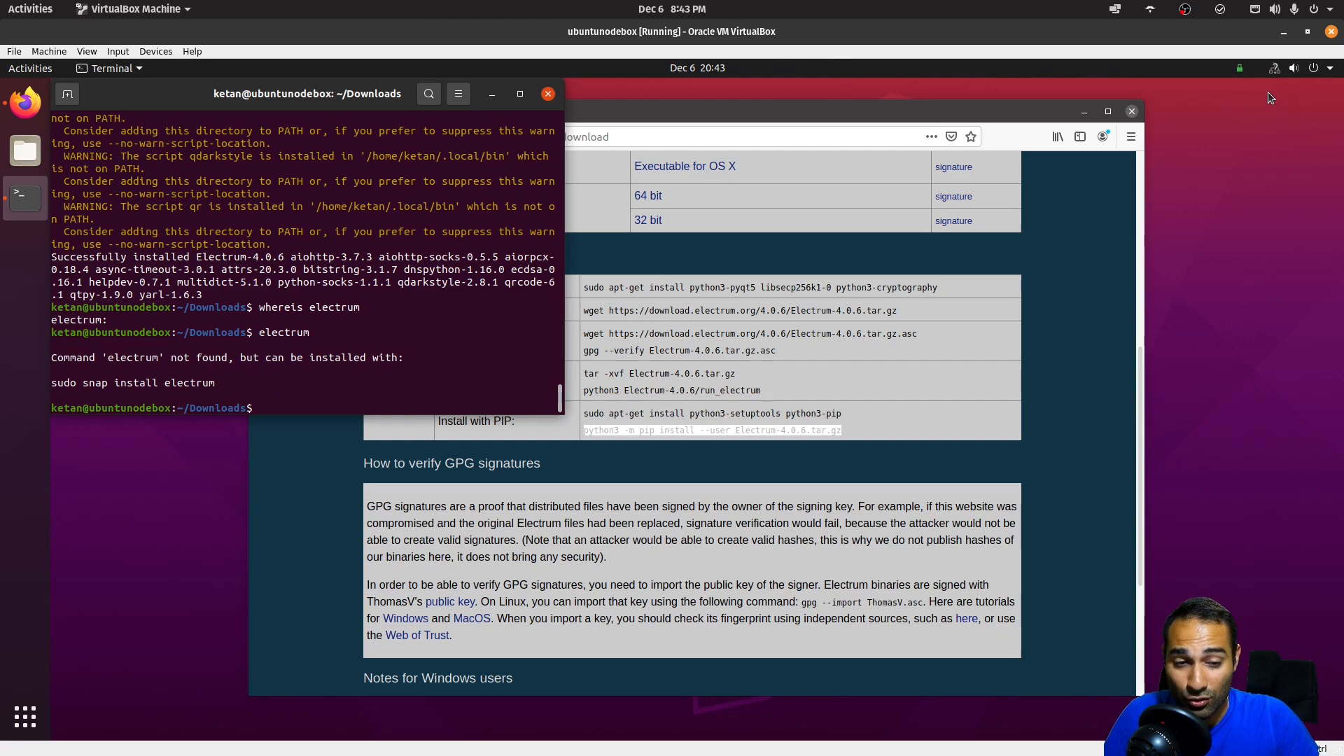
- Log out of the Ubuntu session and log back in by entering the account password
left_click(1315, 73)
left_click(1227, 216)
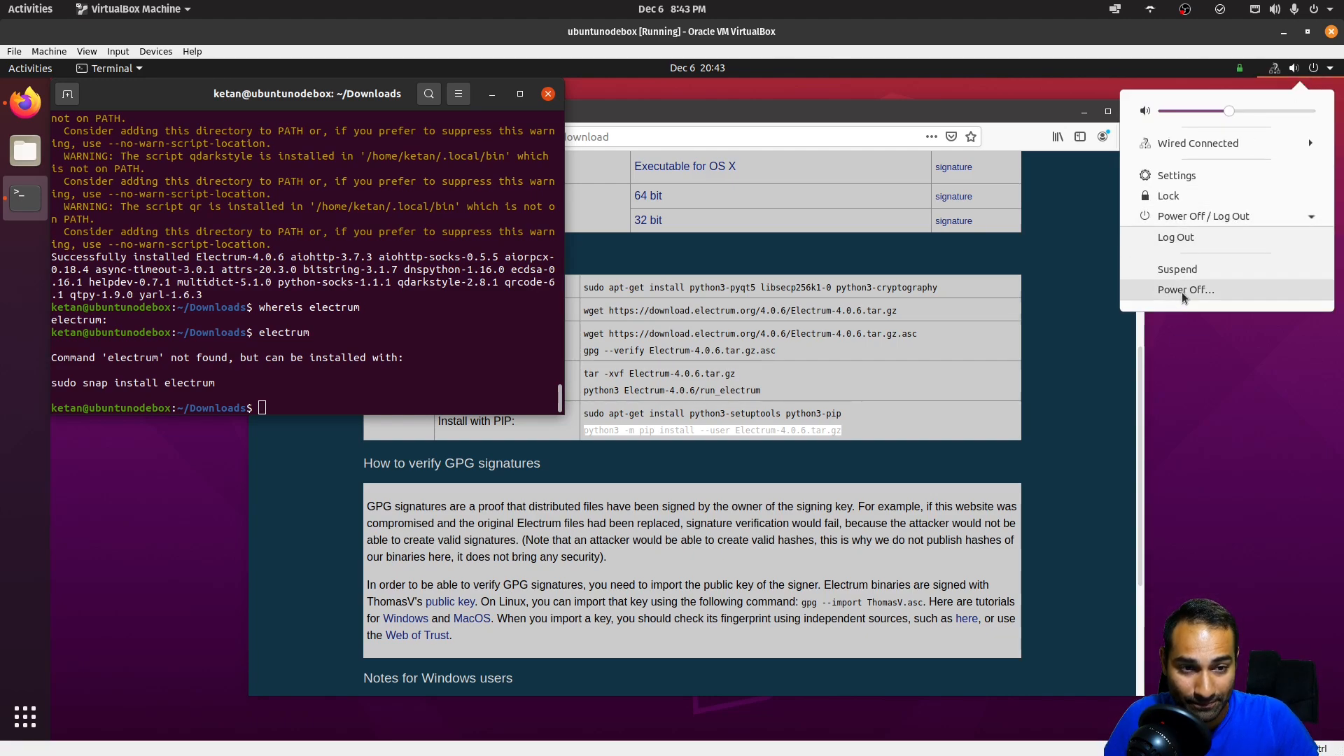
left_click(1182, 238)
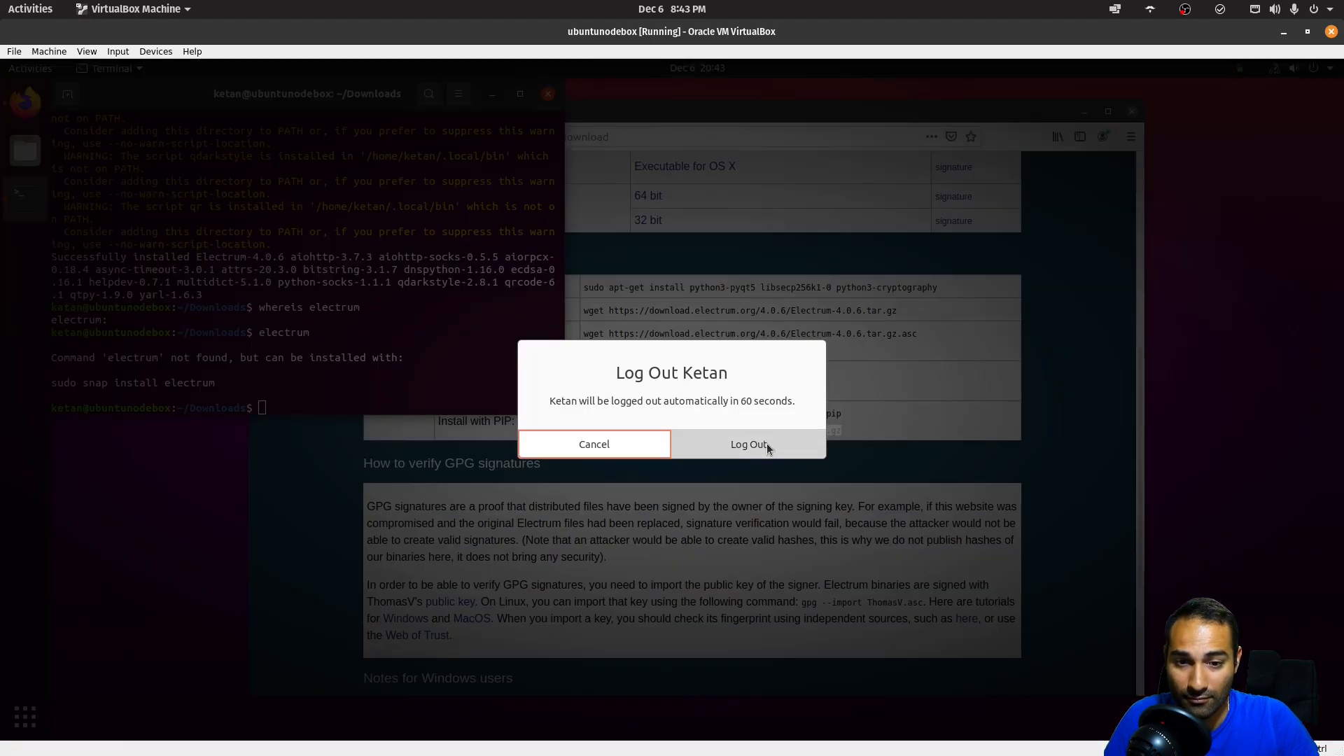
left_click(767, 446)
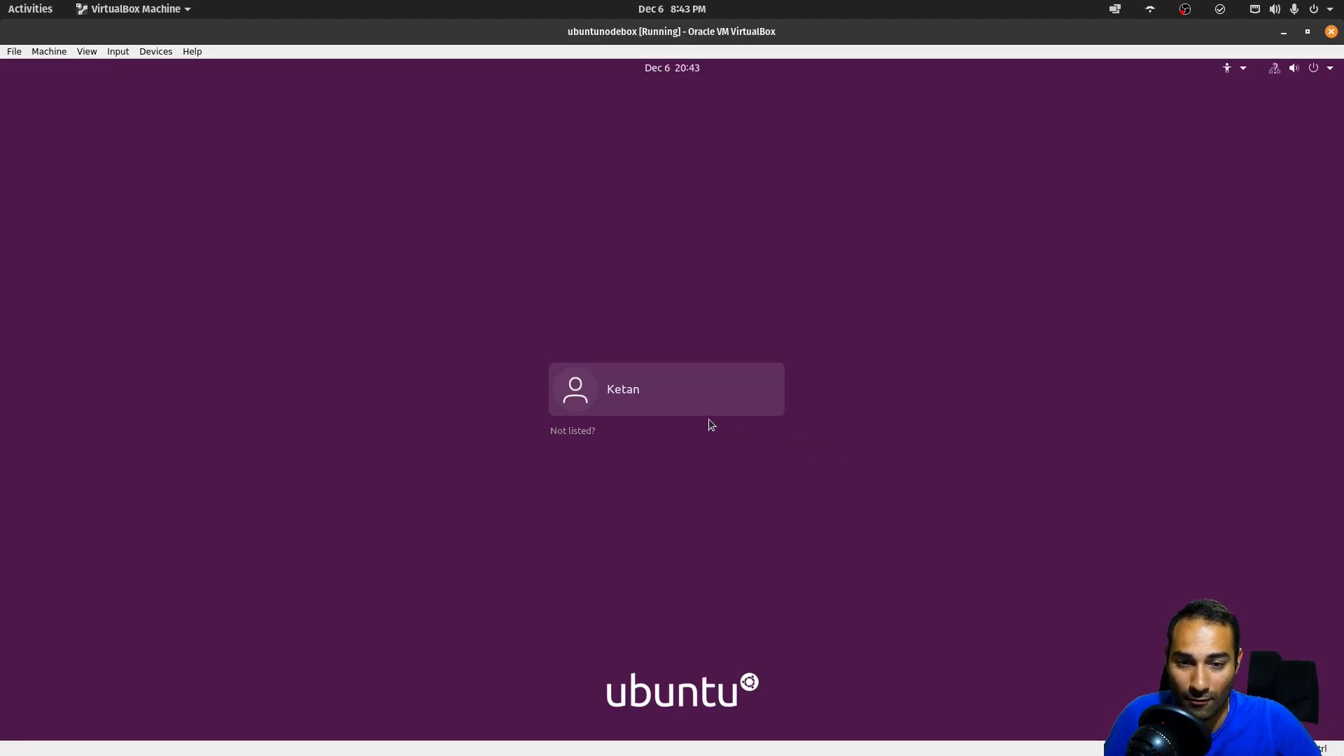
left_click(696, 386)
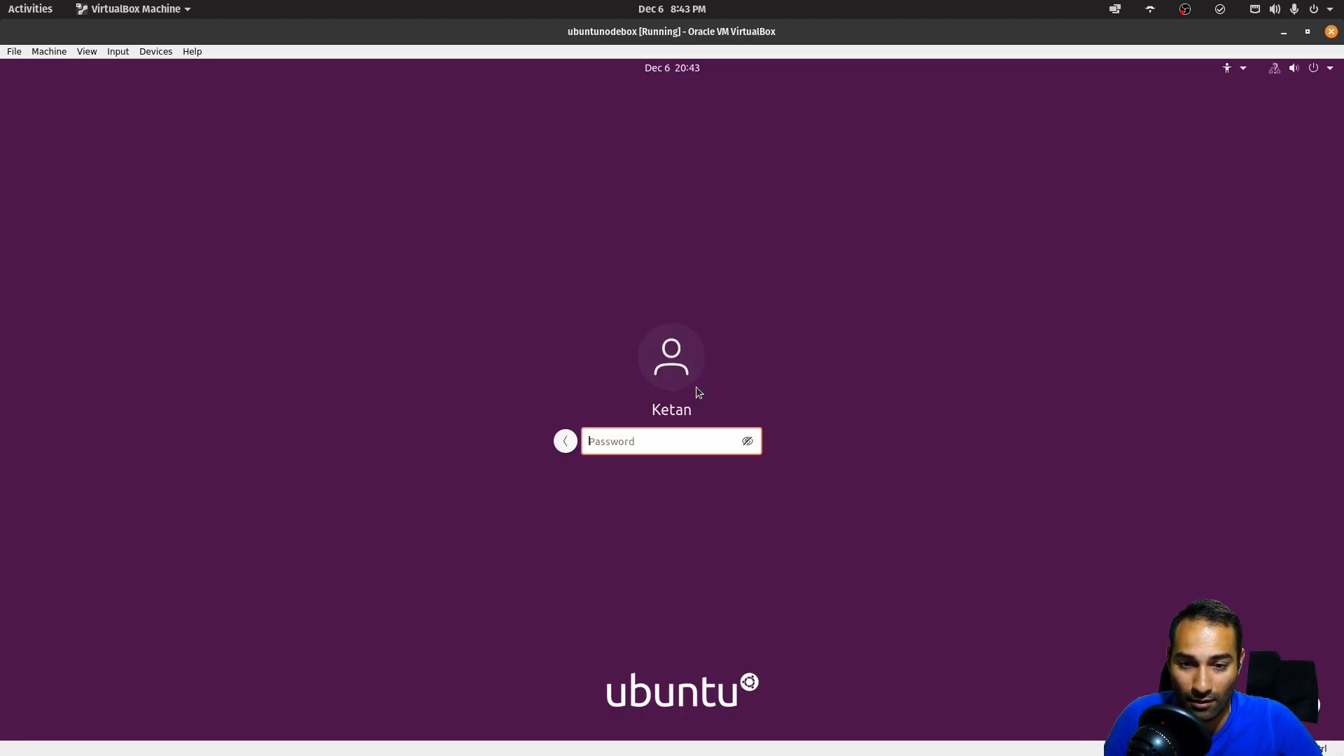
type("********")
key("Return")
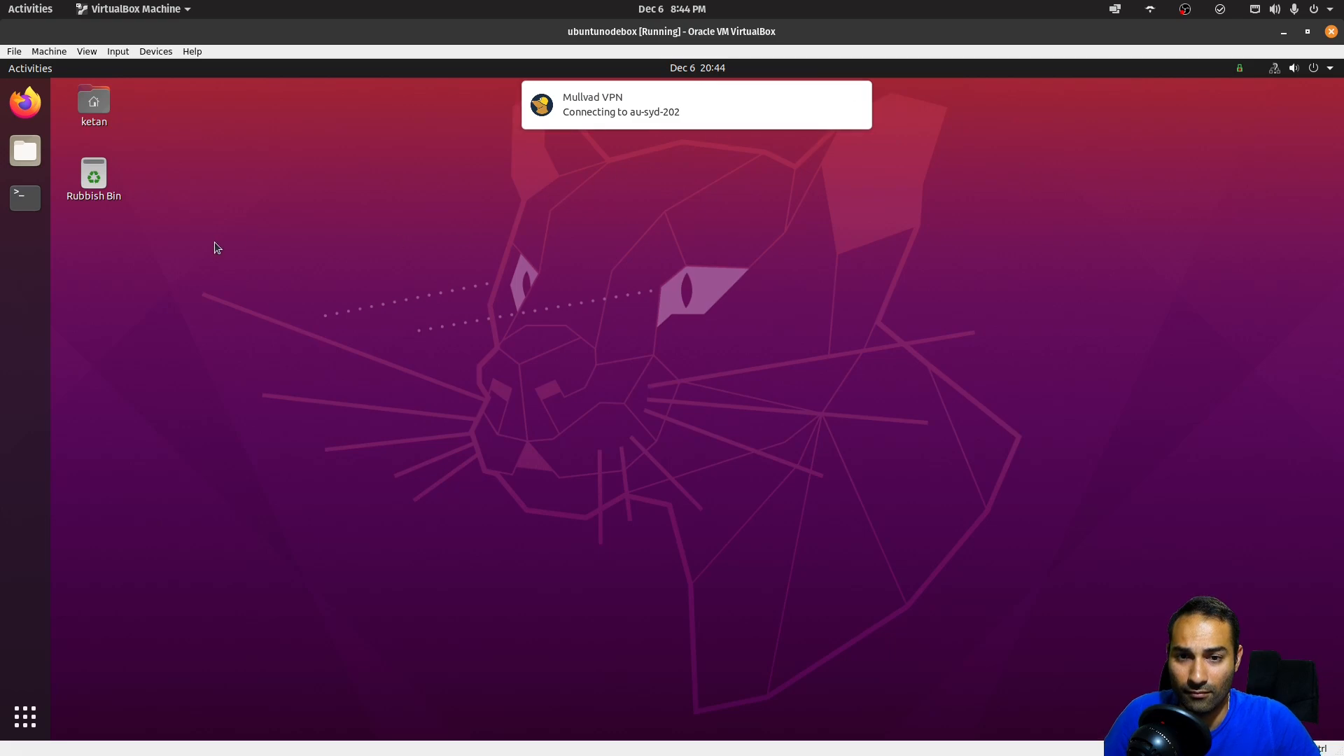
- Open a new terminal and check the executable's location with whereis electrum
key("ctrl+alt+t")
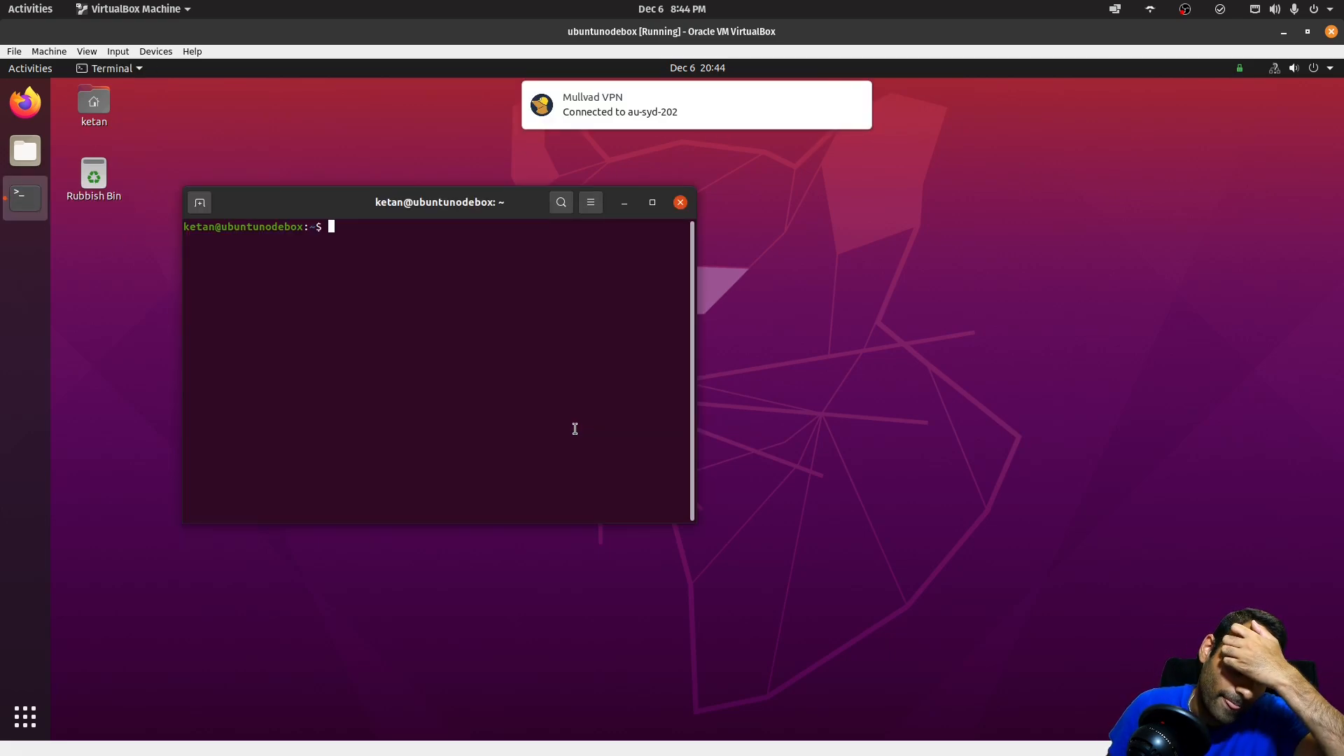
type("whereis e")
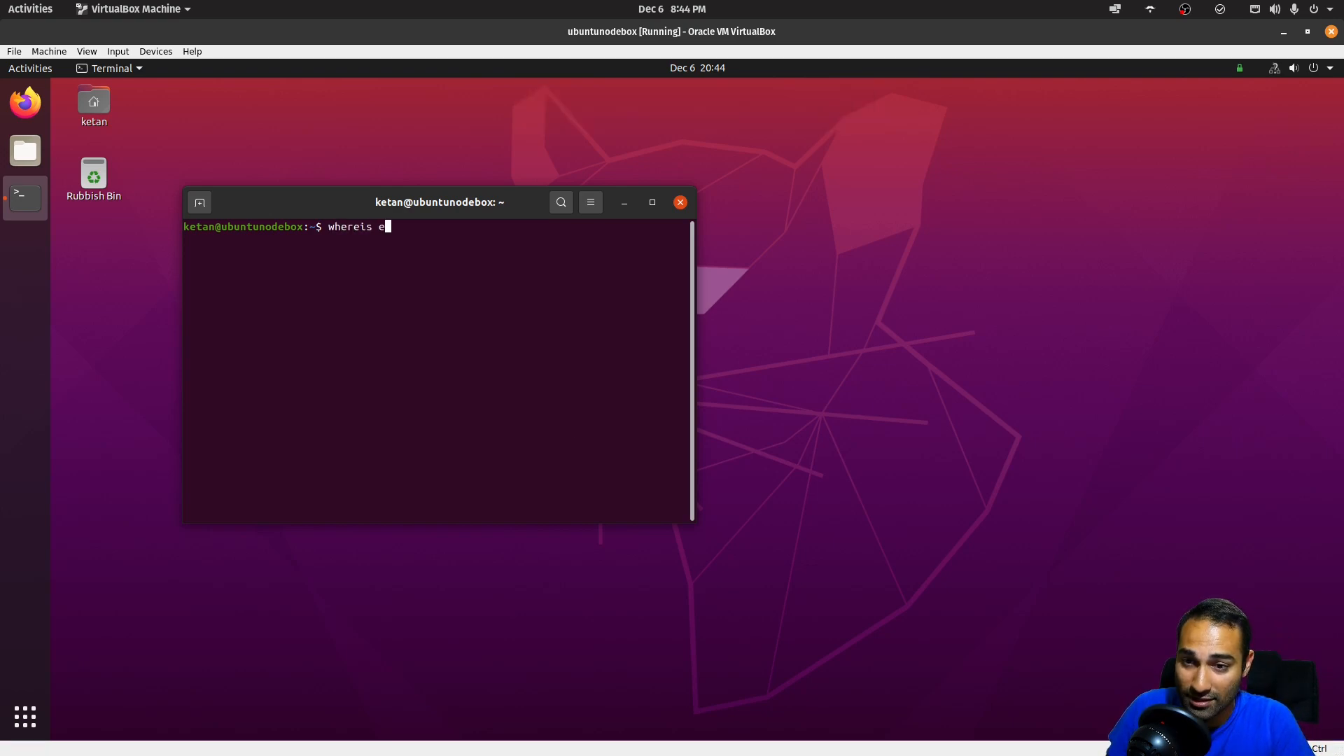
type("lectrum")
key("Return")
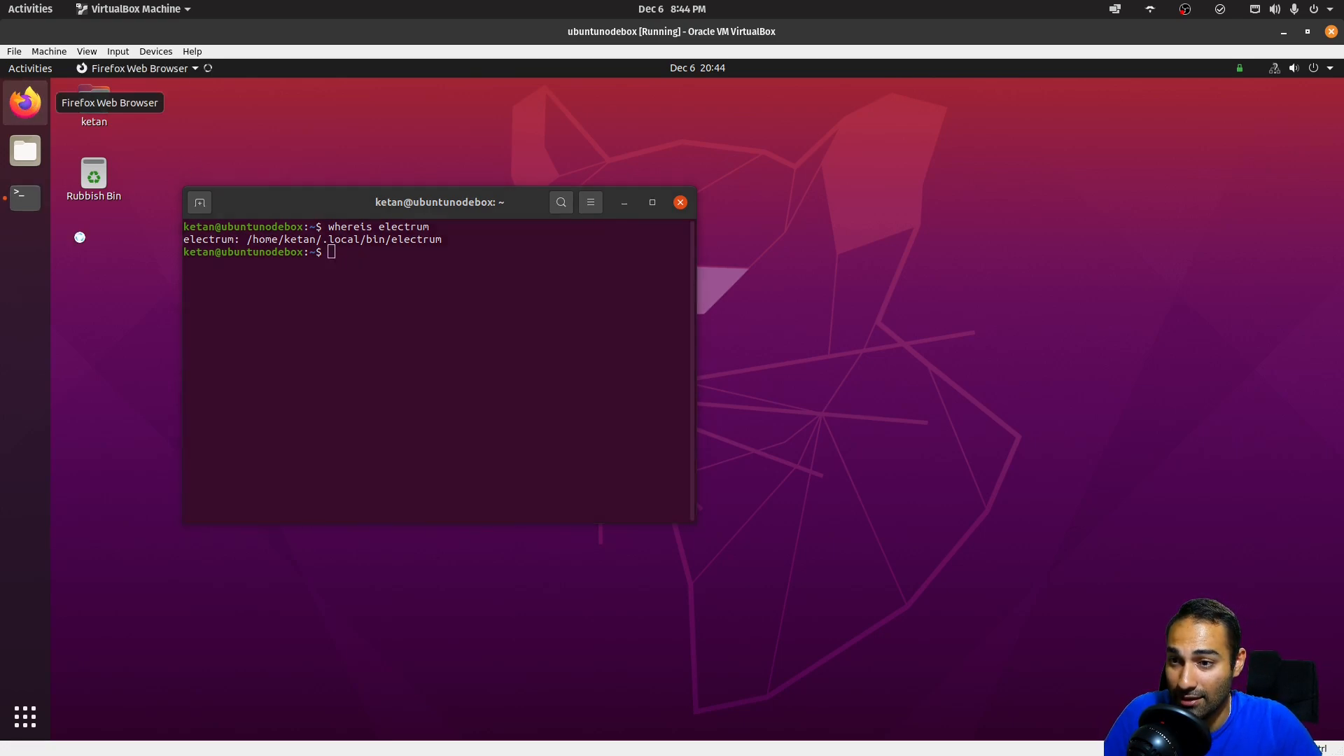
- Reopen the Electrum download page in Firefox and move its window away from the terminal
left_click(25, 103)
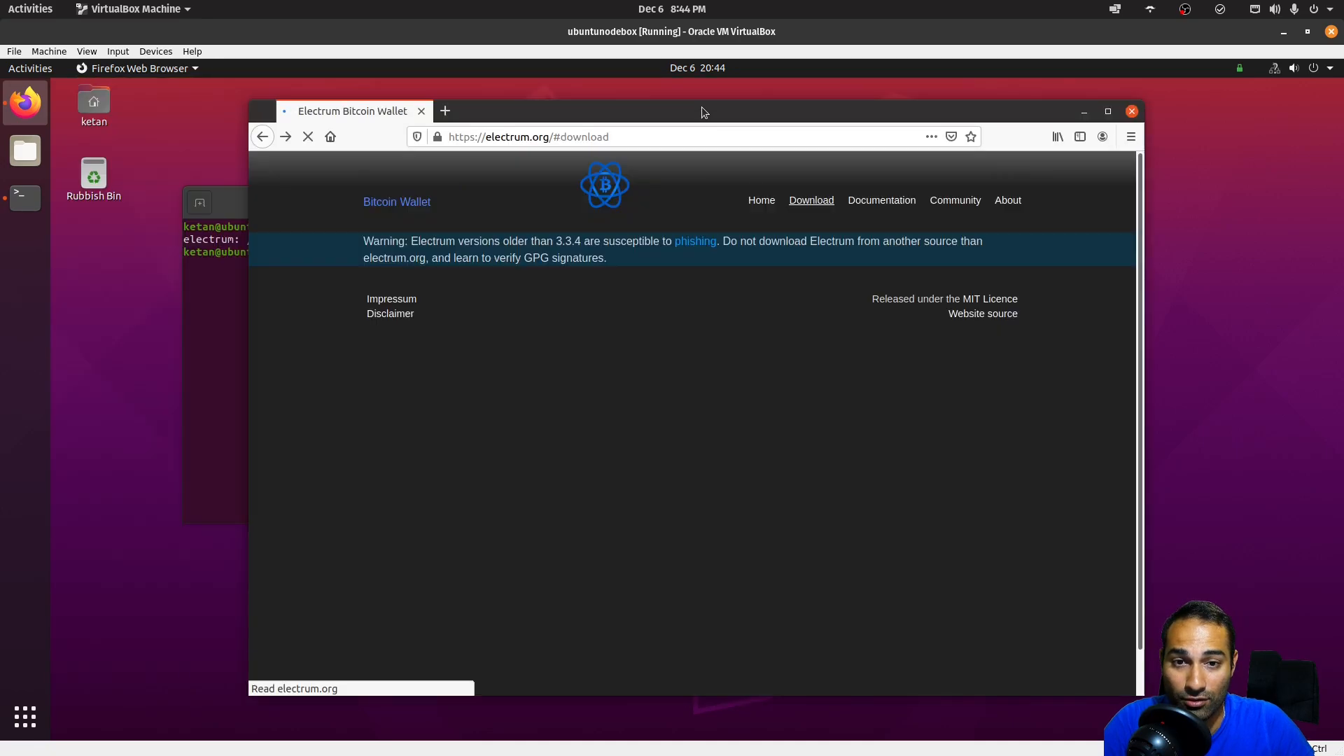
left_click_drag(701, 106, 813, 108)
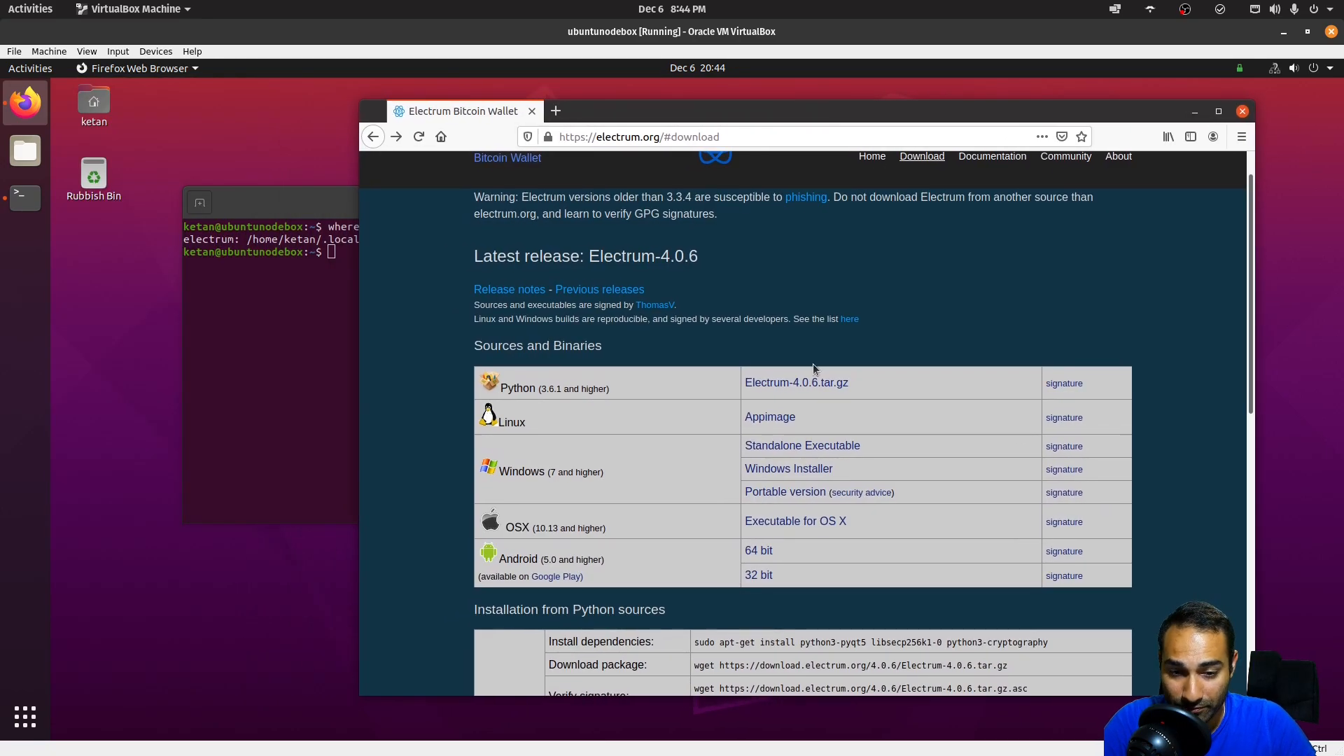
scroll(813, 363, "down", 3)
- Launch Electrum from the terminal against a single server with electrum --oneserver --server 192.168.2.196:50001:t
left_click(258, 347)
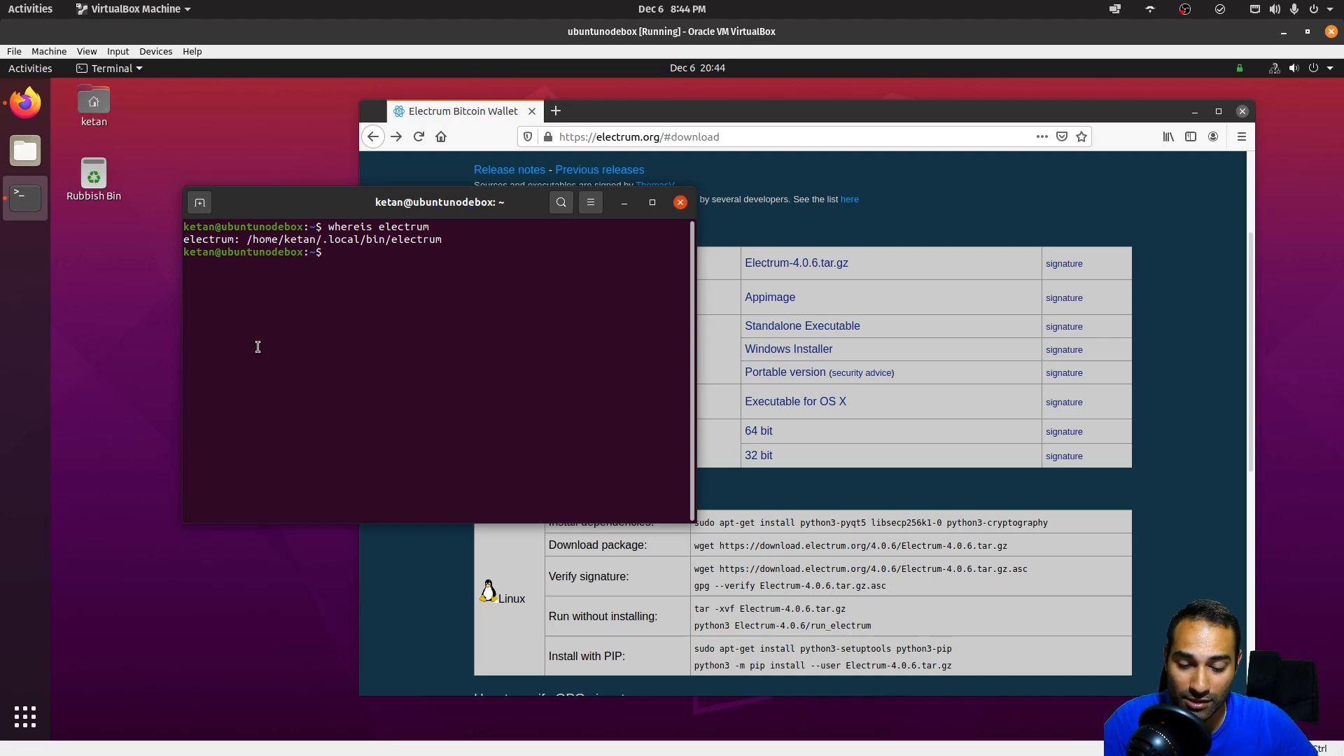
type("electrum ")
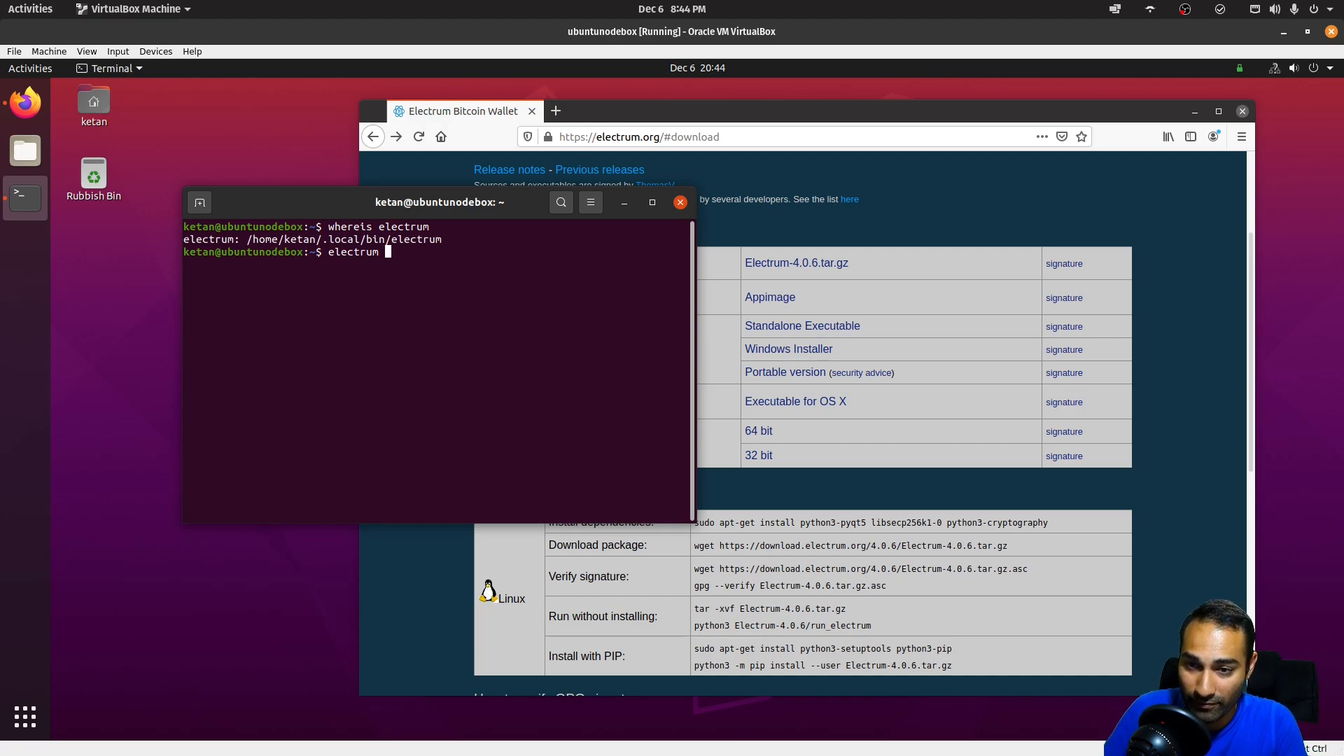
type("--onserver")
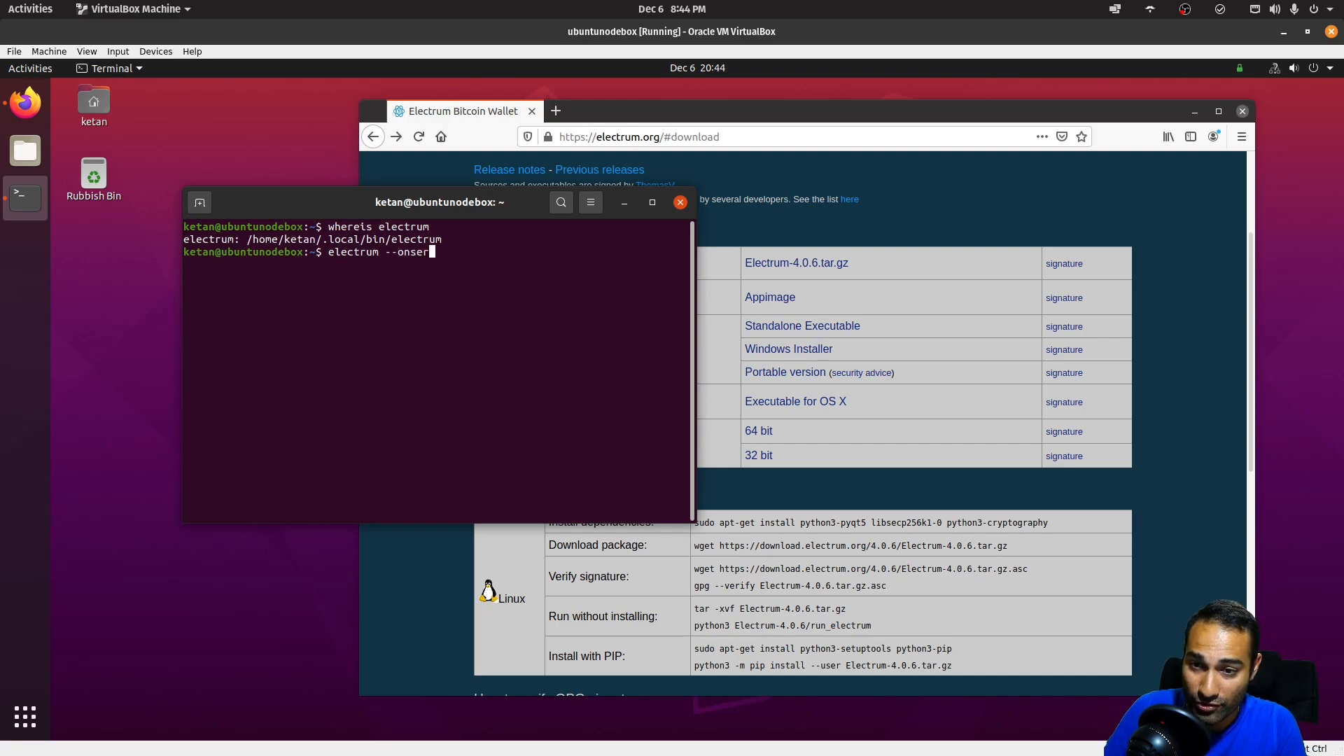
key("BackSpace")
key("BackSpace")
key("BackSpace")
key("BackSpace")
key("BackSpace")
key("BackSpace")
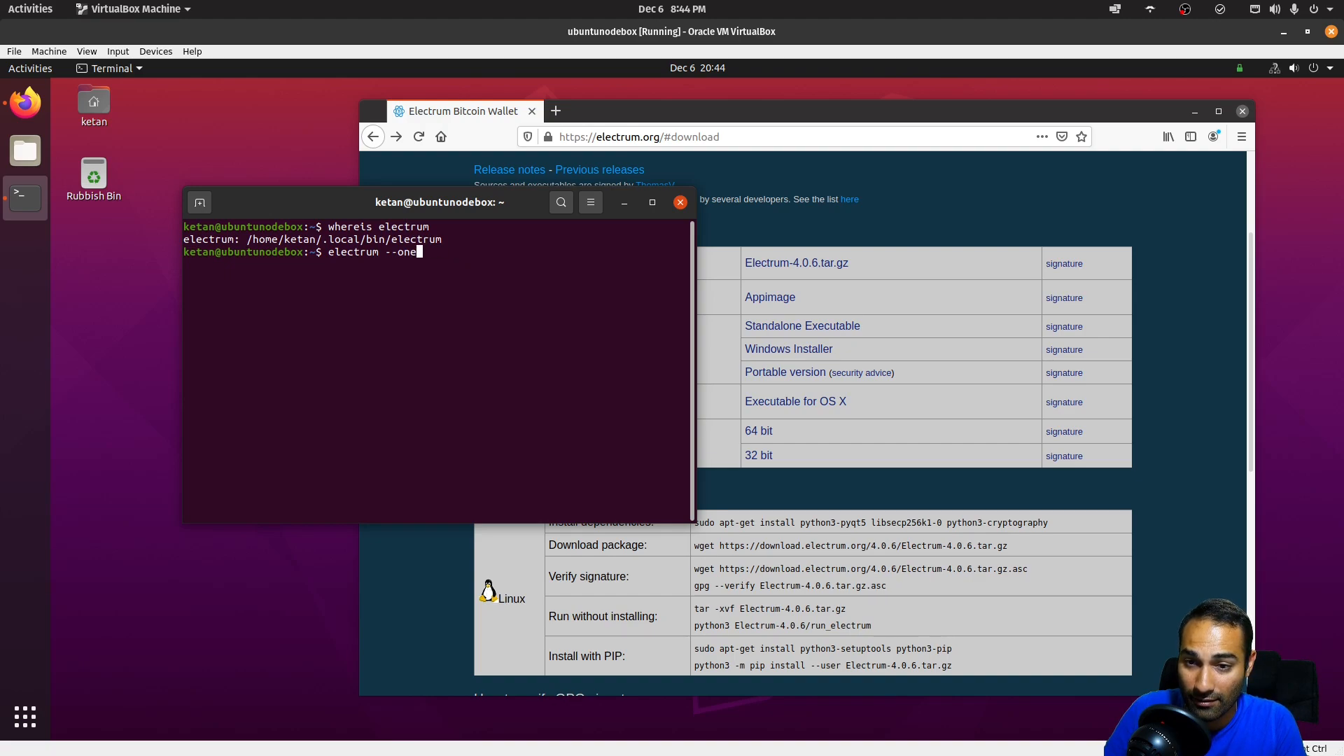
type("eserver --ser")
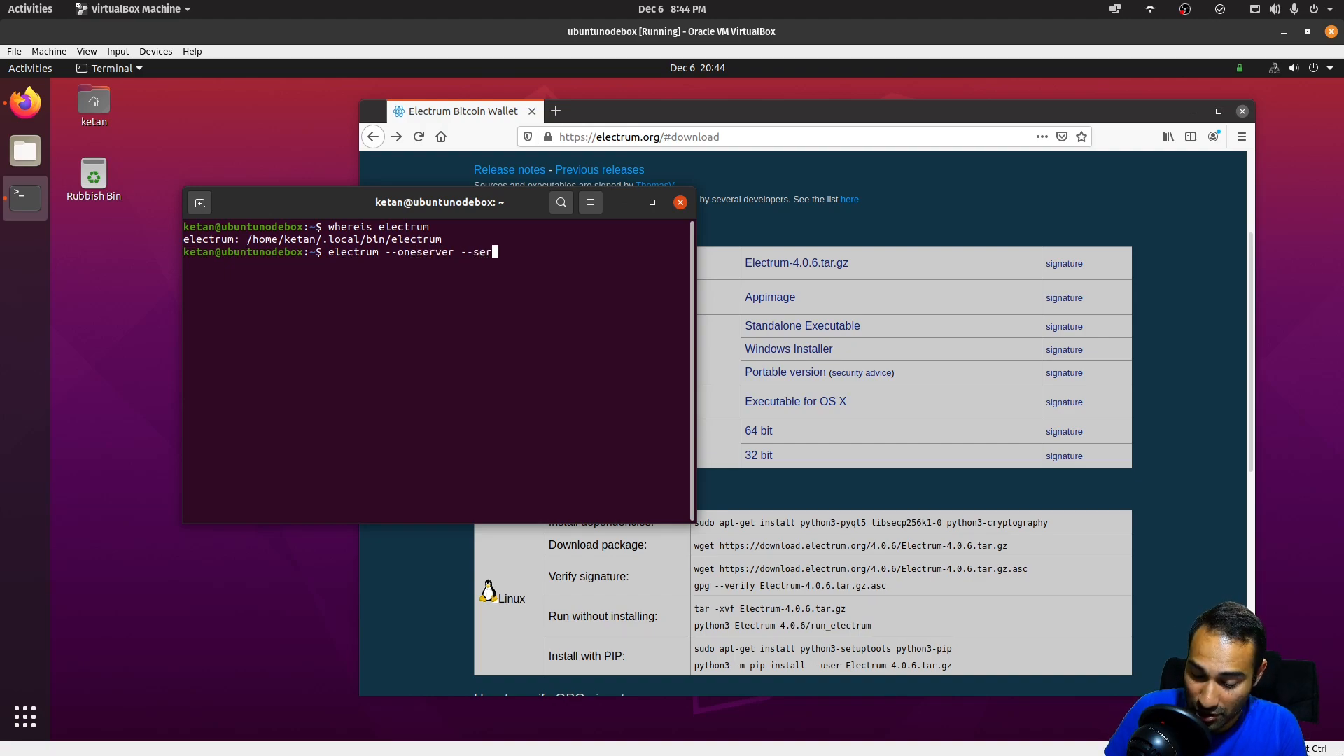
type("ver 192.168")
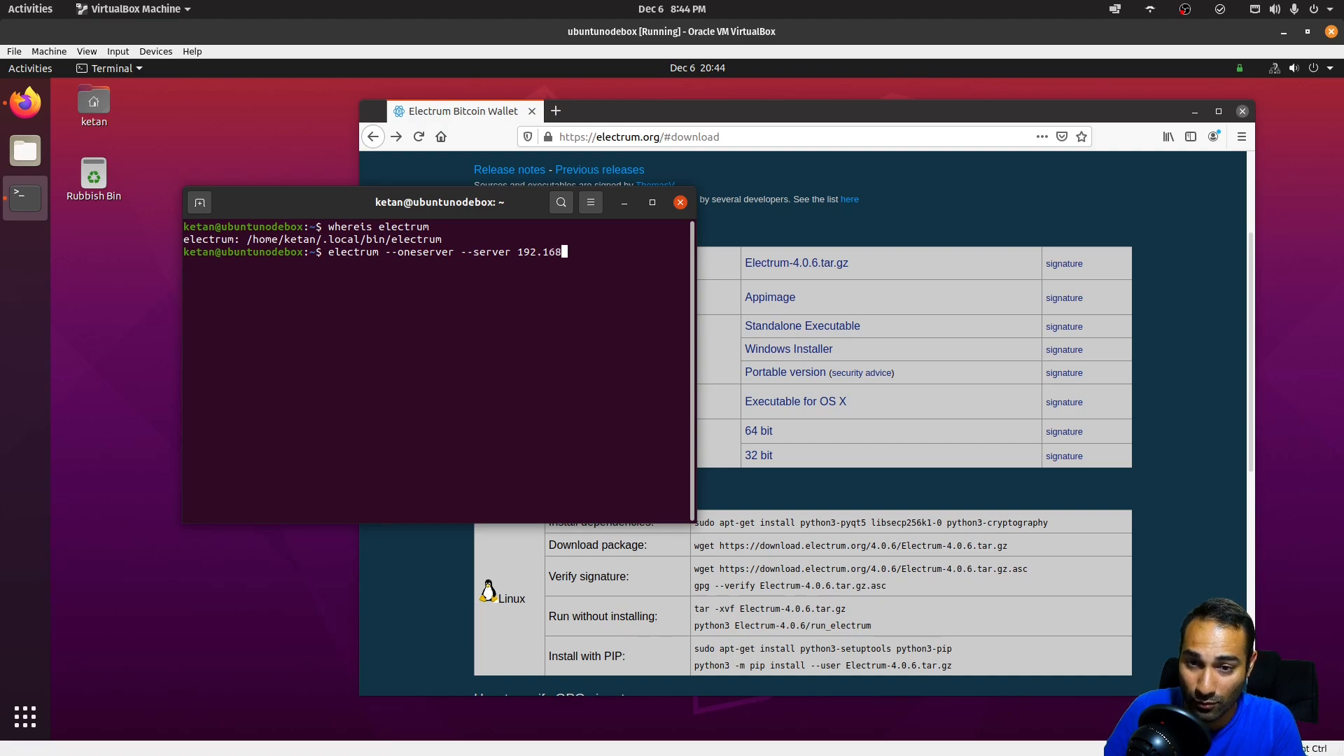
type(".2.196")
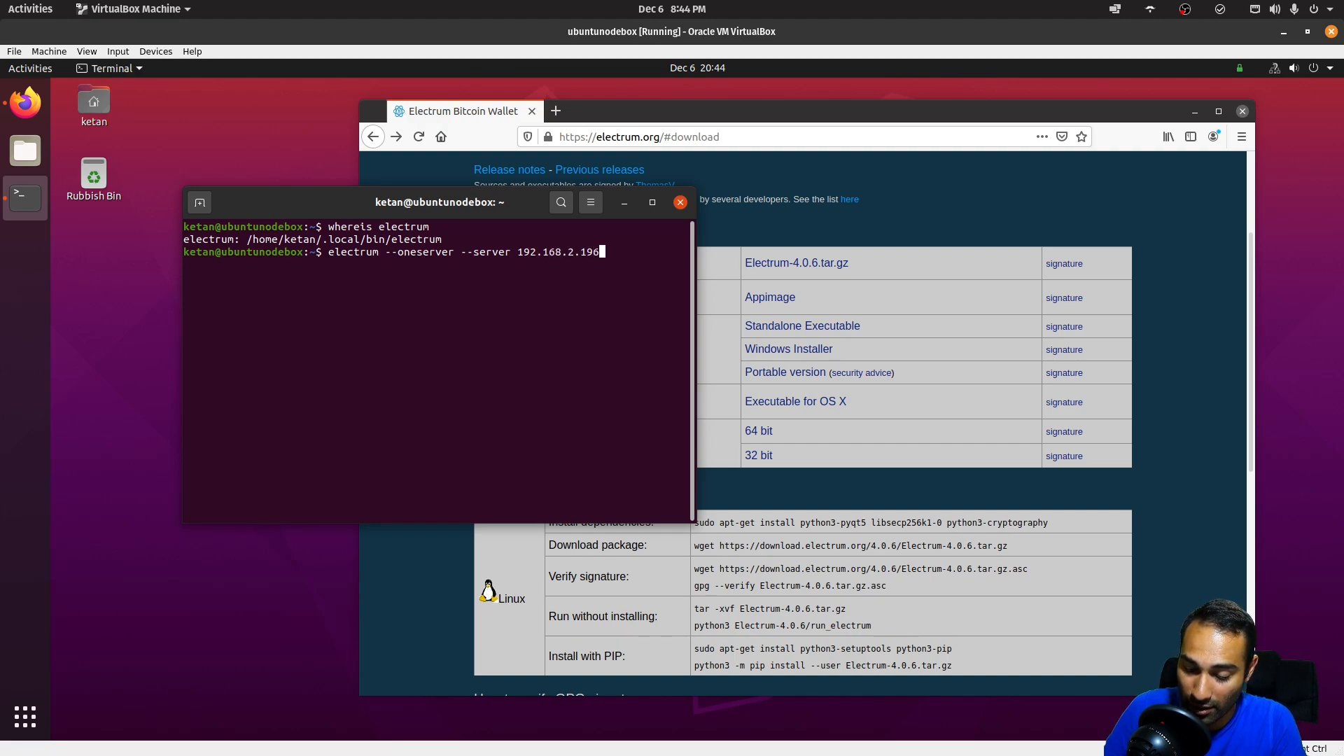
type(":")
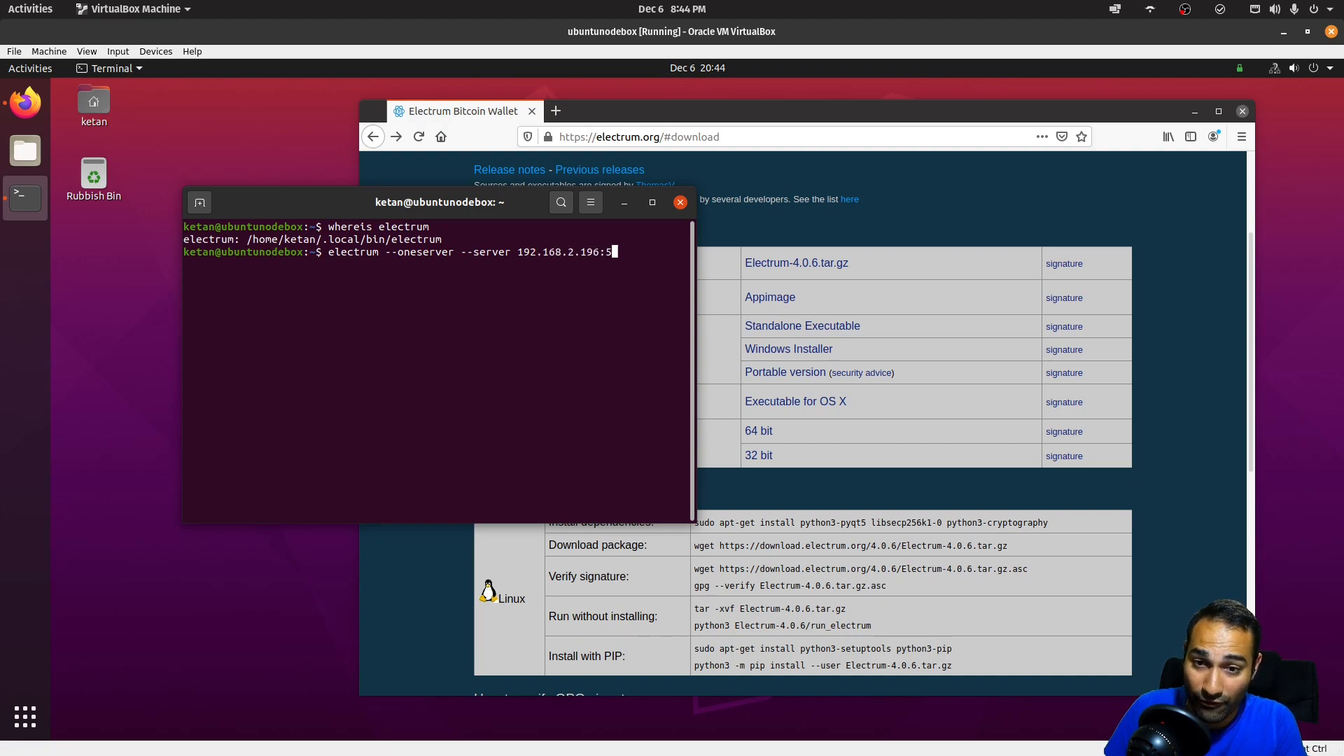
type("5000")
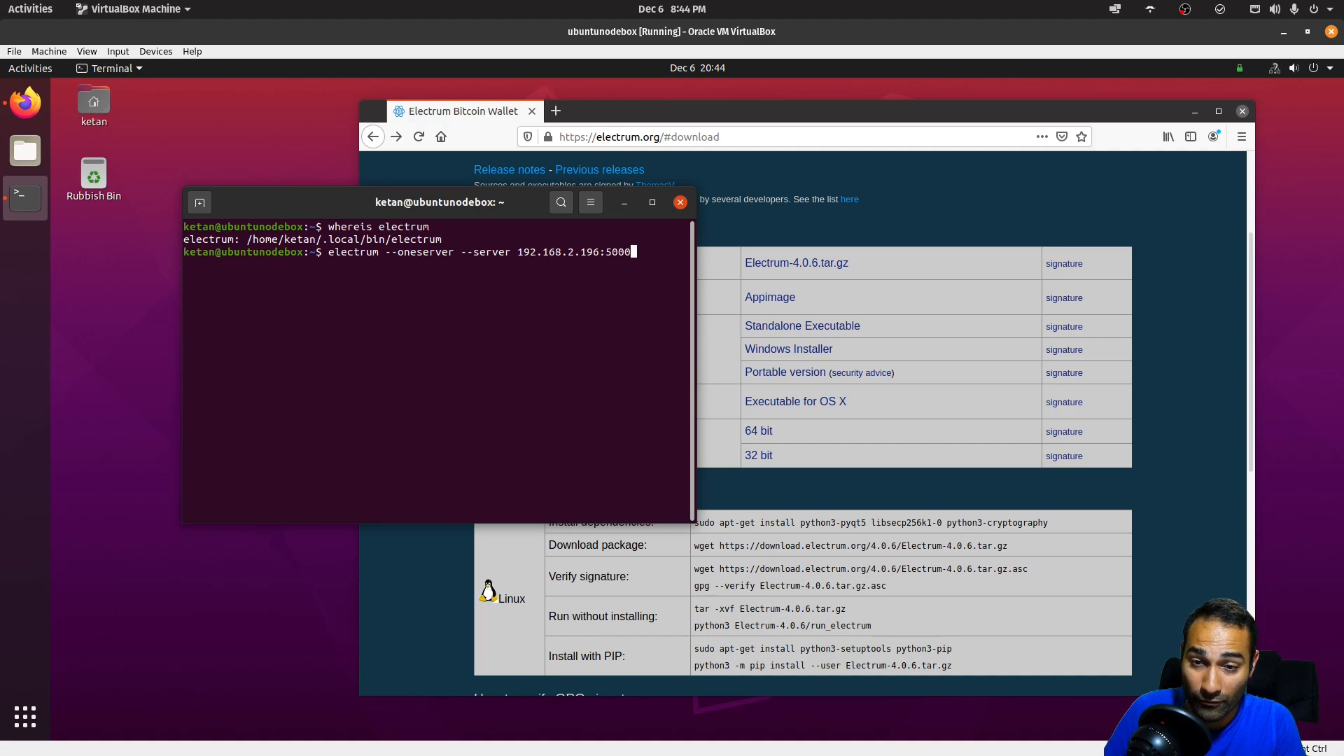
type("1")
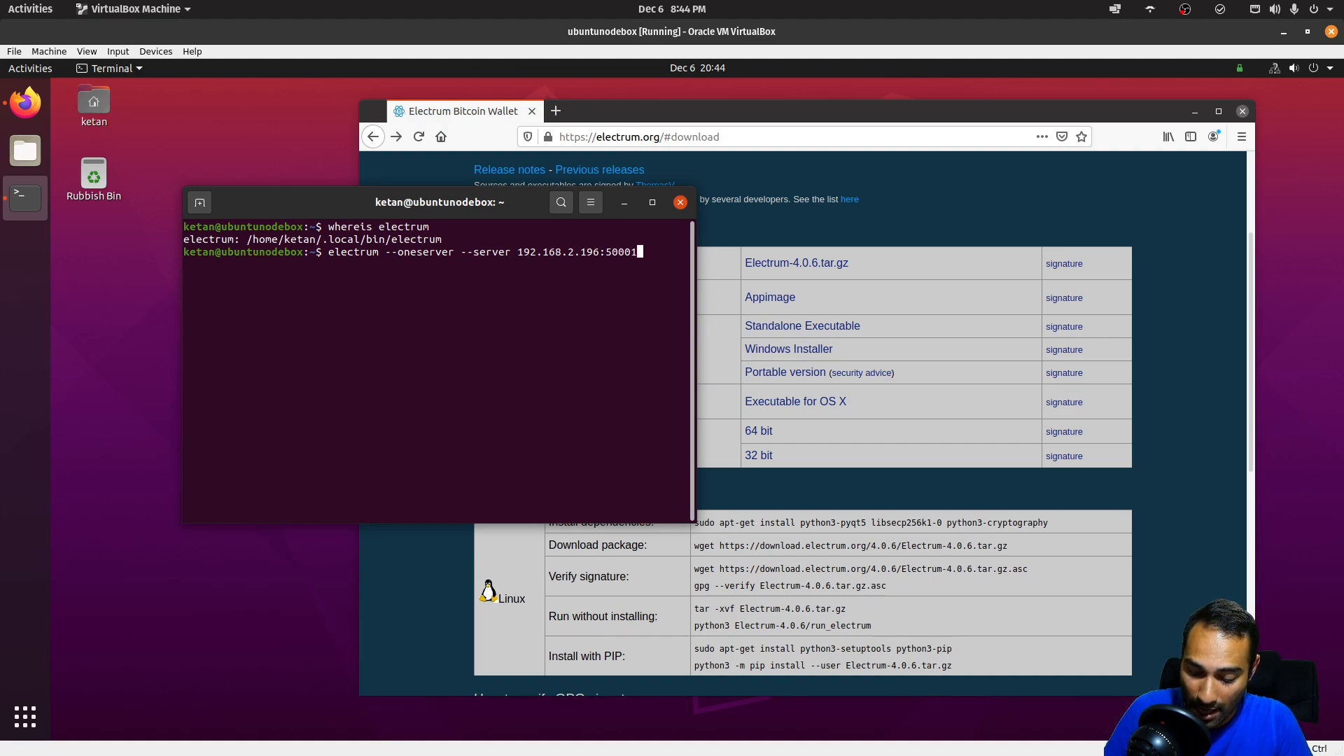
type(":t")
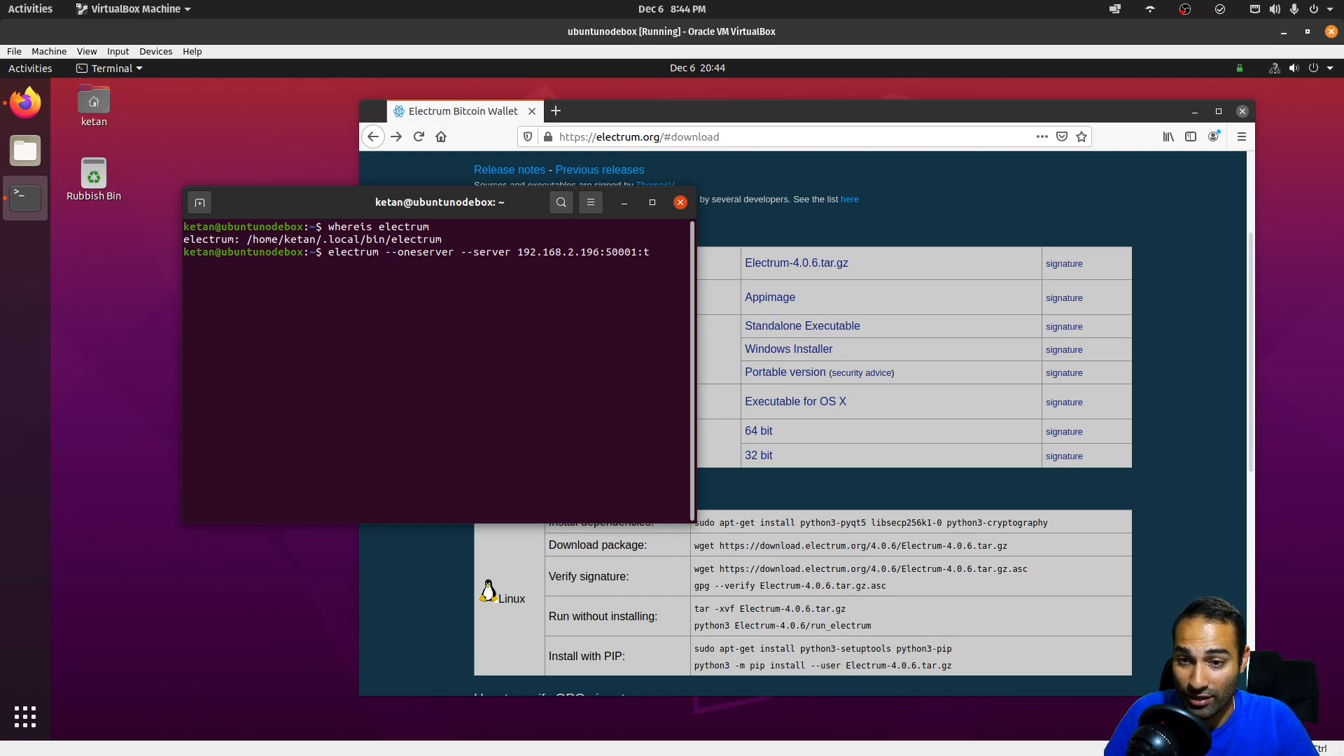
key("Return")
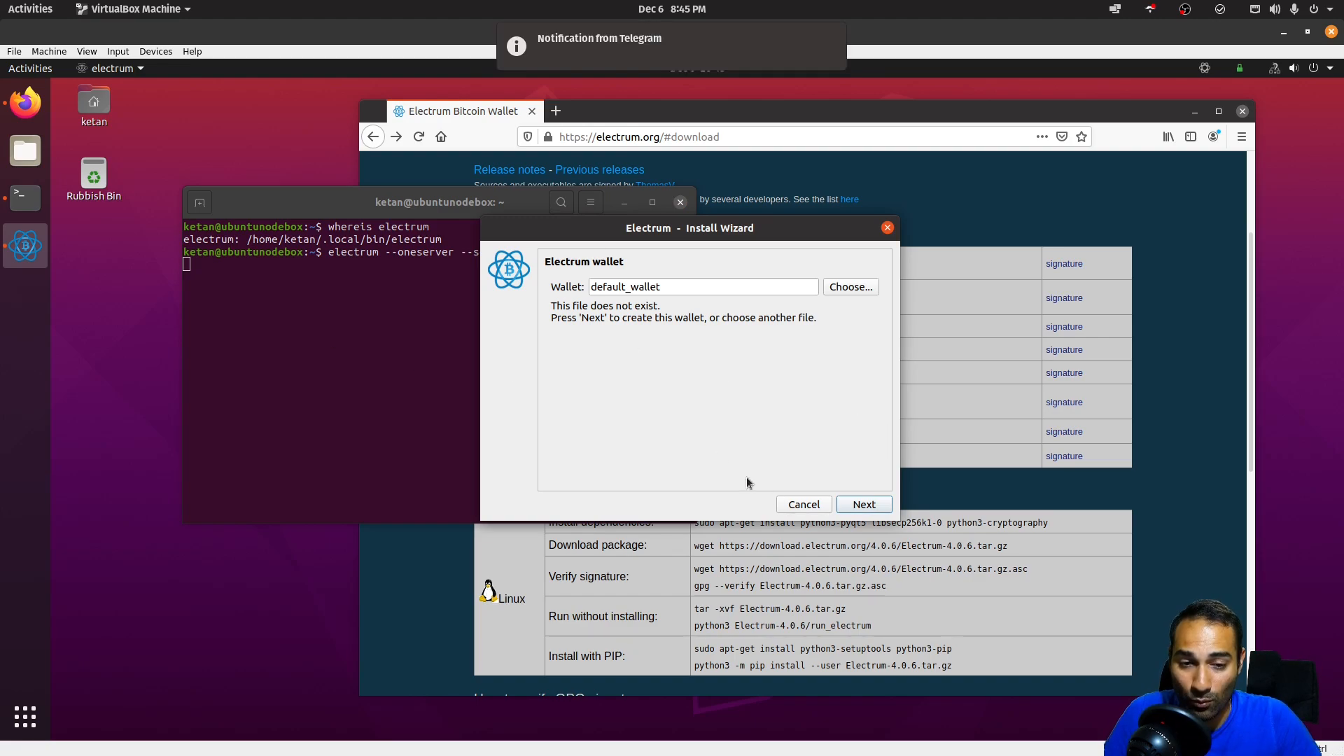
- Create the default_wallet file as a wallet that imports Bitcoin addresses or private keys
left_click(864, 504)
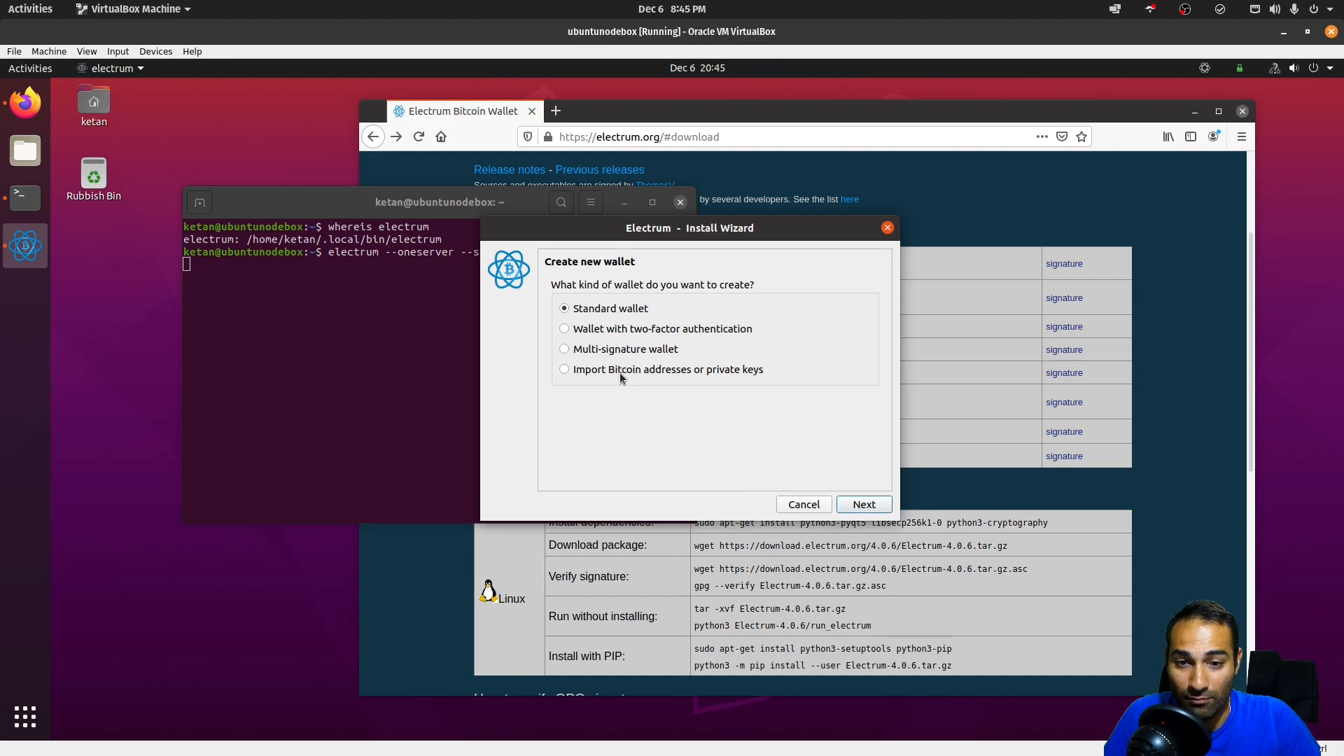
left_click(620, 373)
left_click(866, 509)
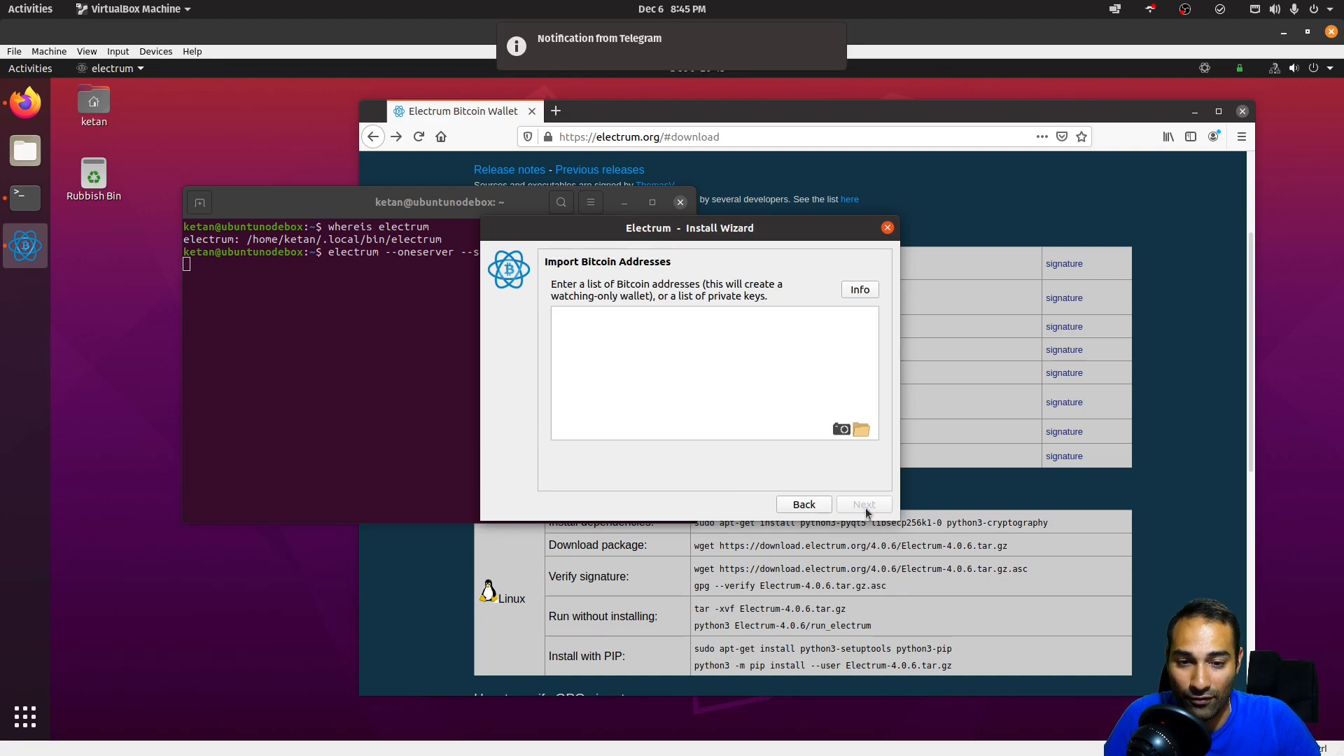
- Open blockstream.info in a new Firefox tab and quit the notifying Telegram on the host
left_click(555, 111)
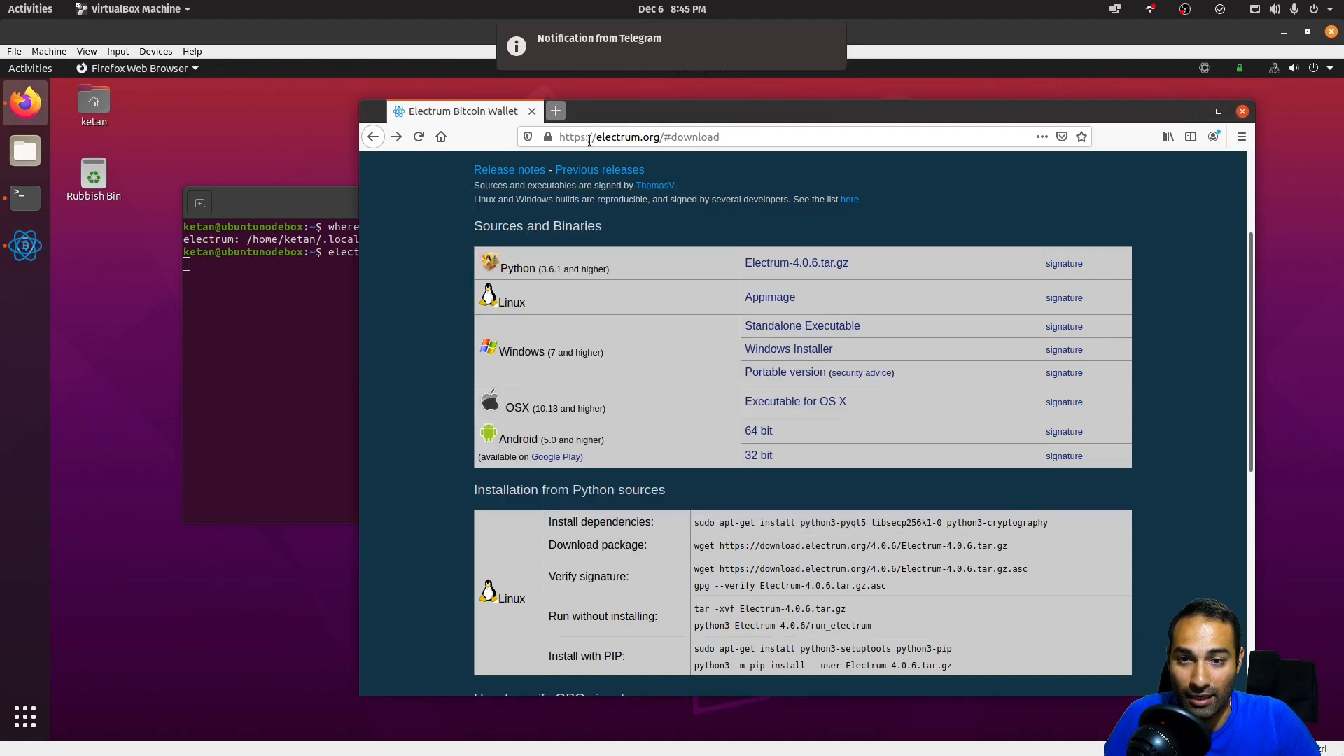
left_click(600, 139)
type("nb")
key("BackSpace")
key("BackSpace")
type("bl")
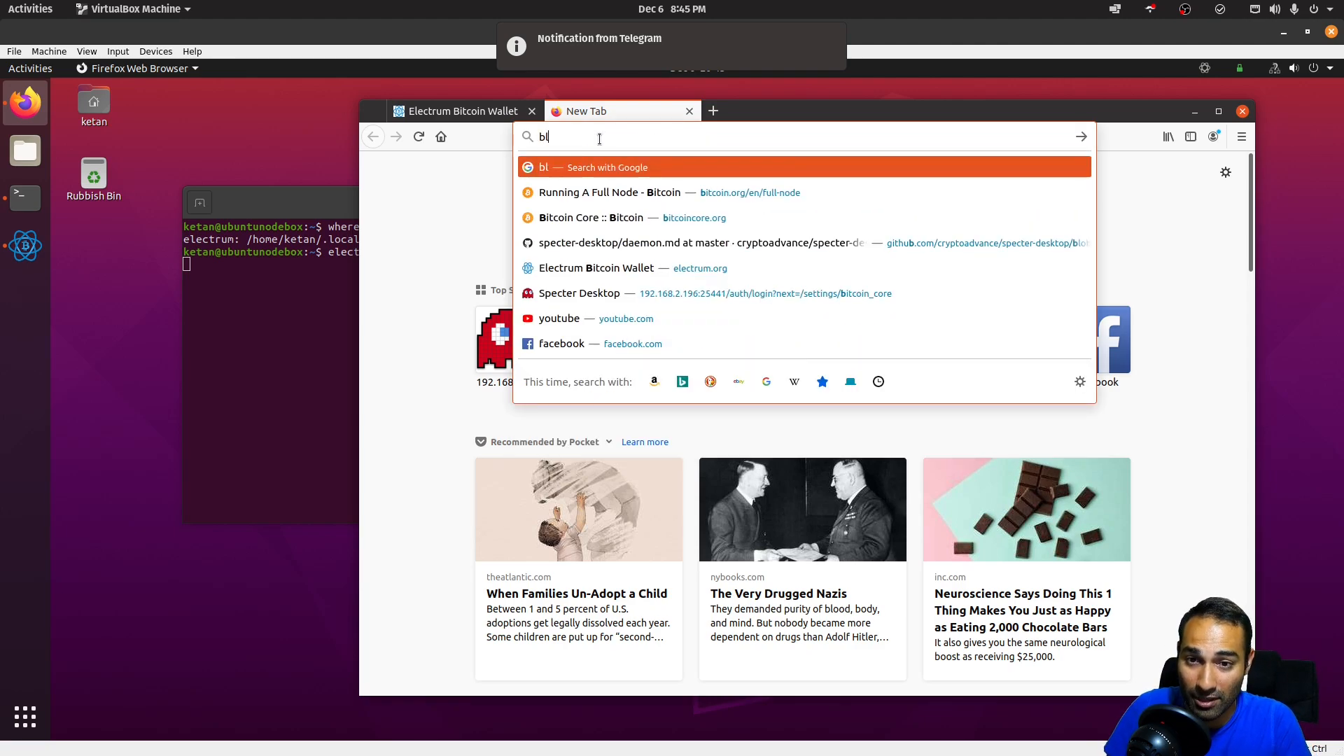
type("ockstream.info")
key("Return")
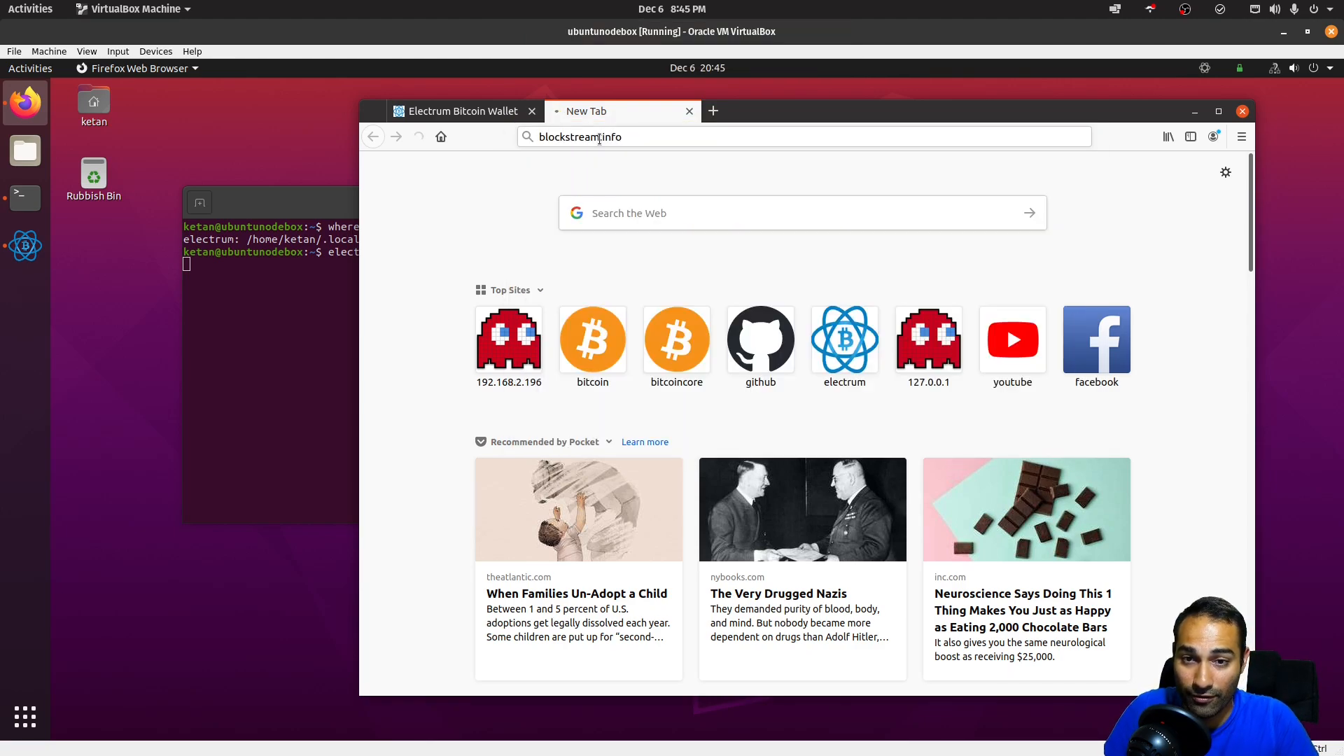
left_click(1150, 9)
left_click(1130, 95)
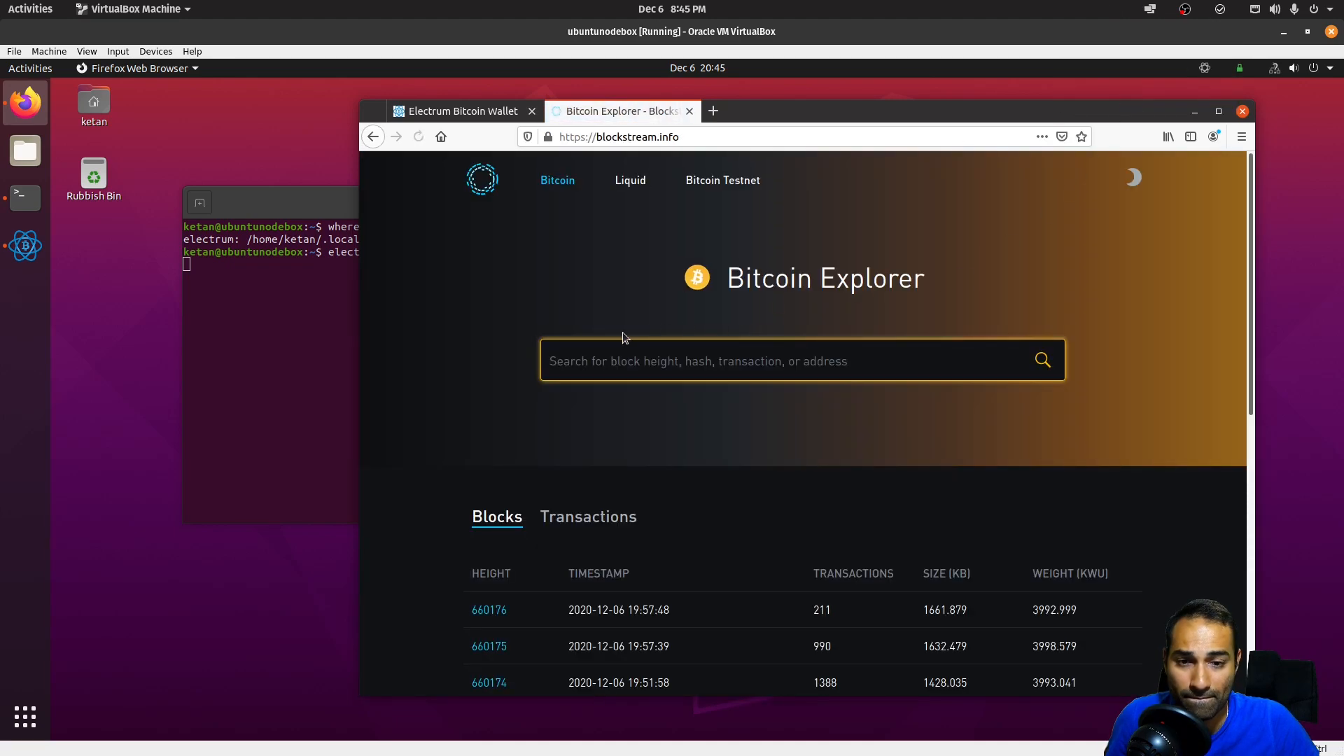
- Open the newest block, 660176, and copy the address of the 0.001309 BTC output in its third transaction
scroll(472, 392, "down", 4)
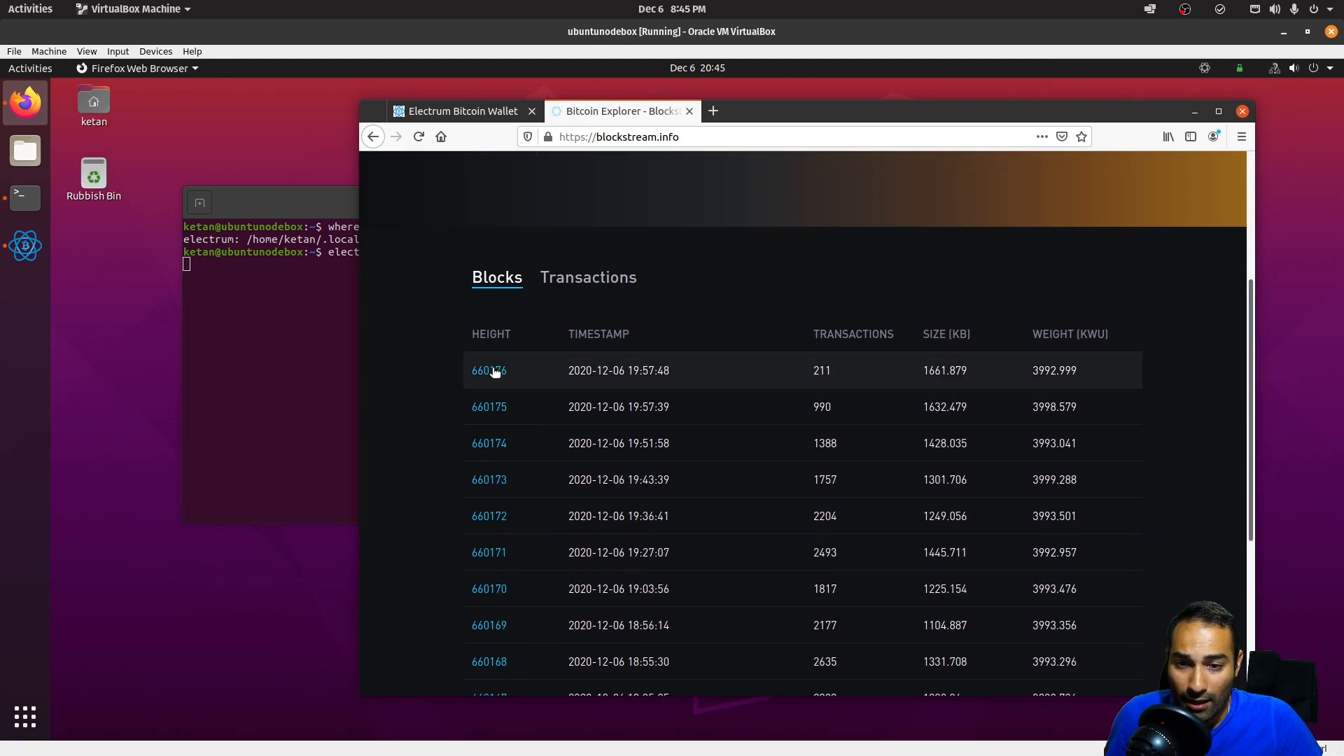
left_click(495, 369)
scroll(504, 462, "down", 10)
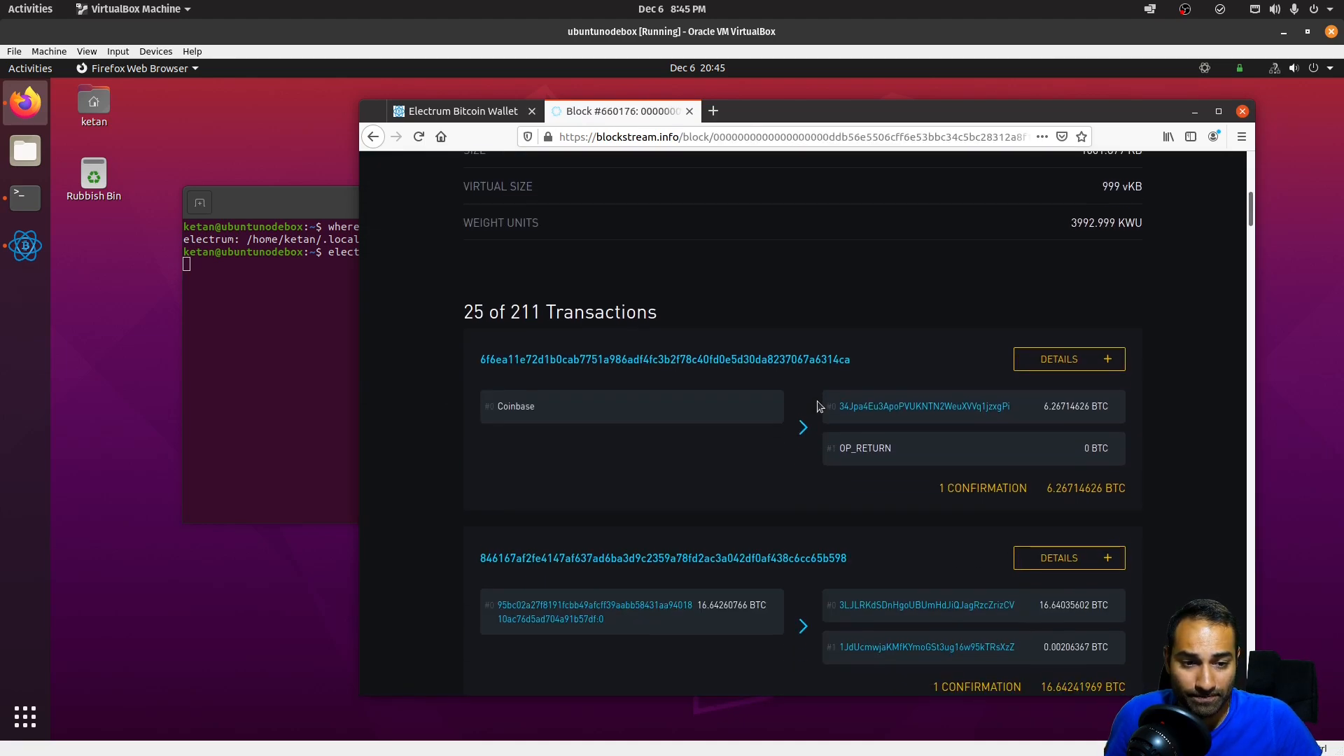
scroll(900, 375, "down", 1)
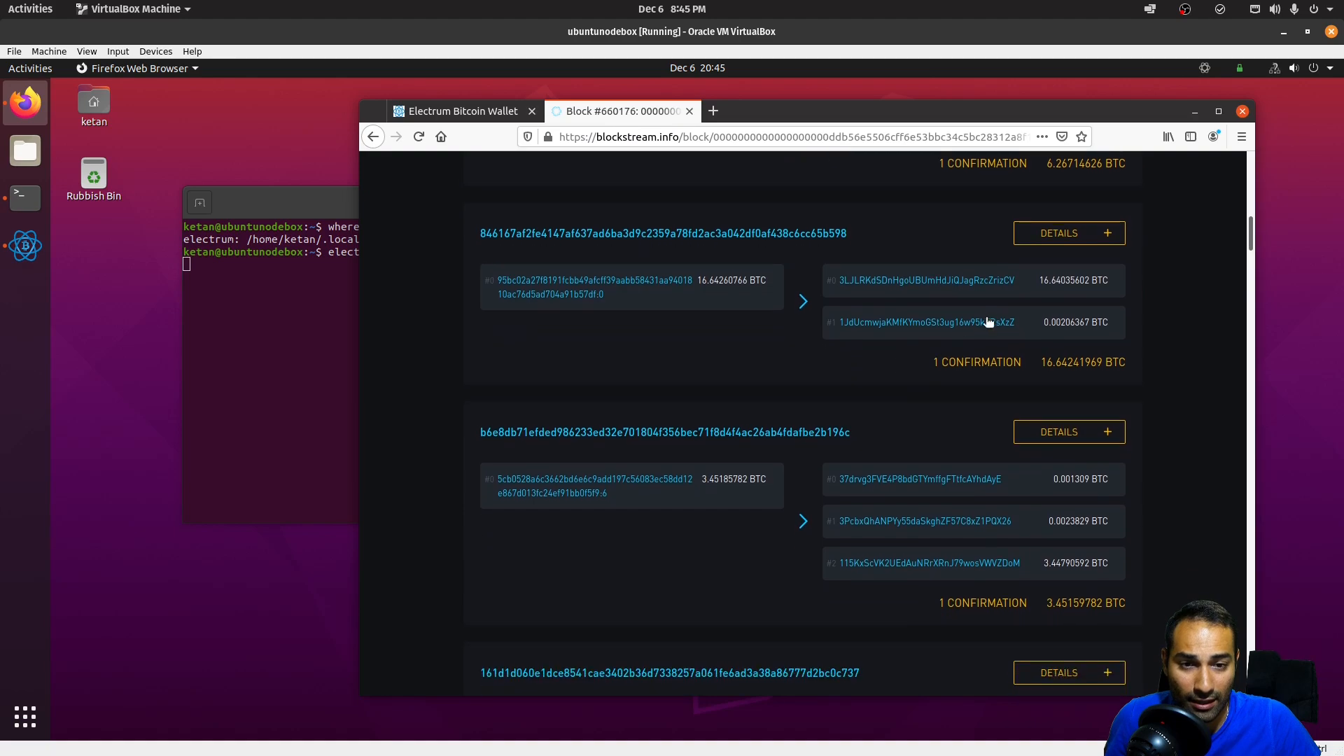
scroll(1027, 332, "down", 3)
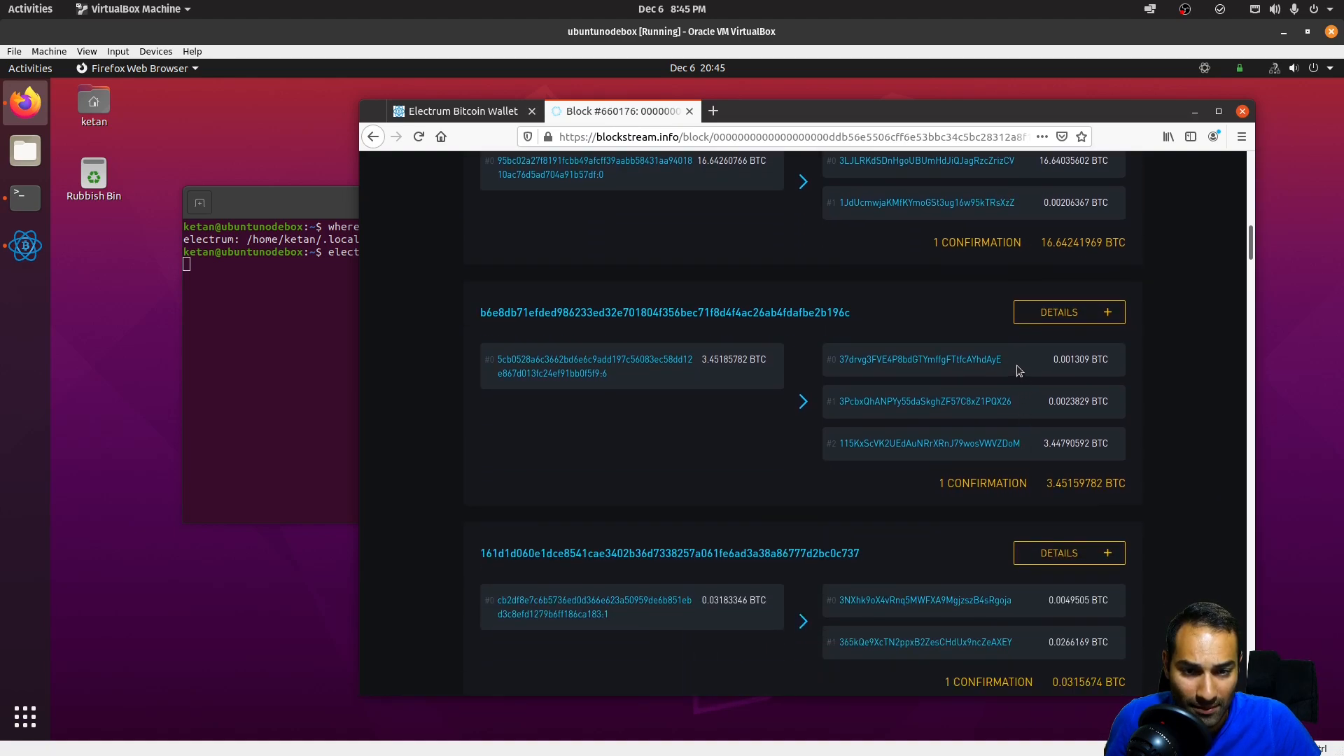
left_click_drag(997, 363, 839, 362)
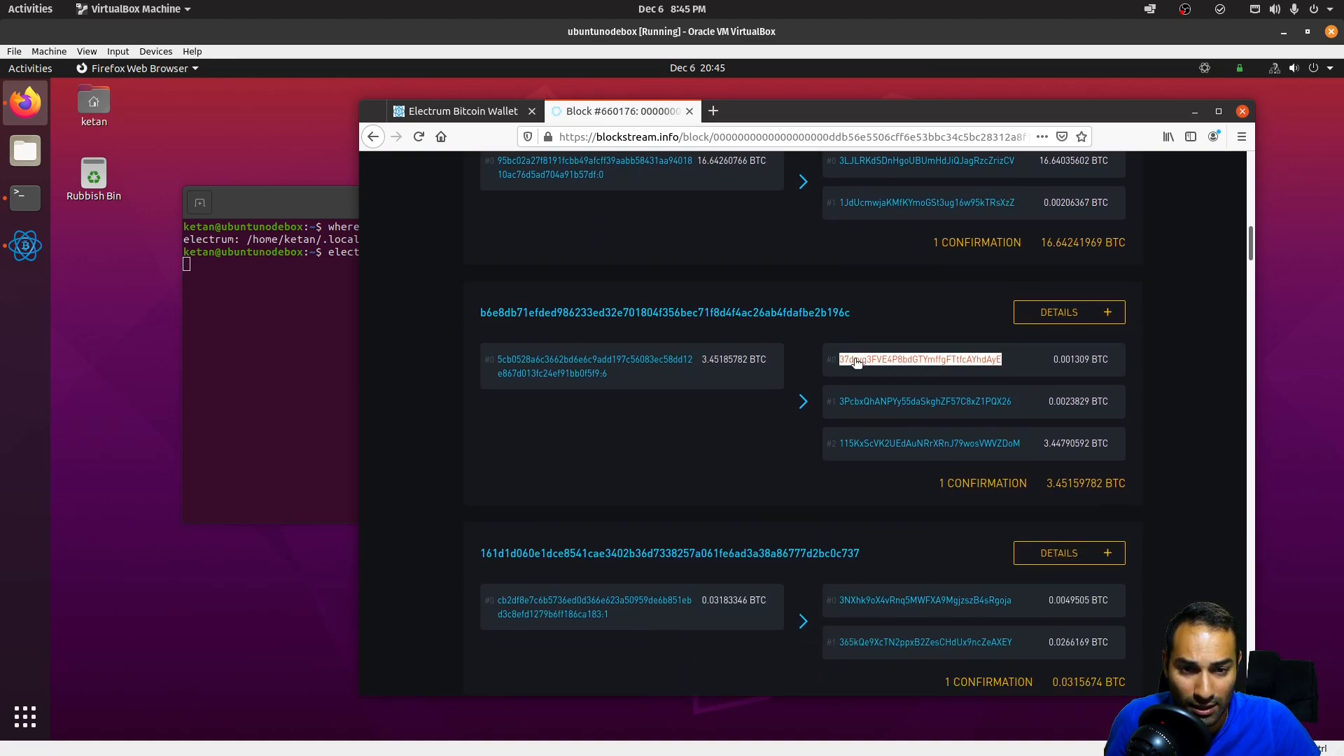
right_click(860, 361)
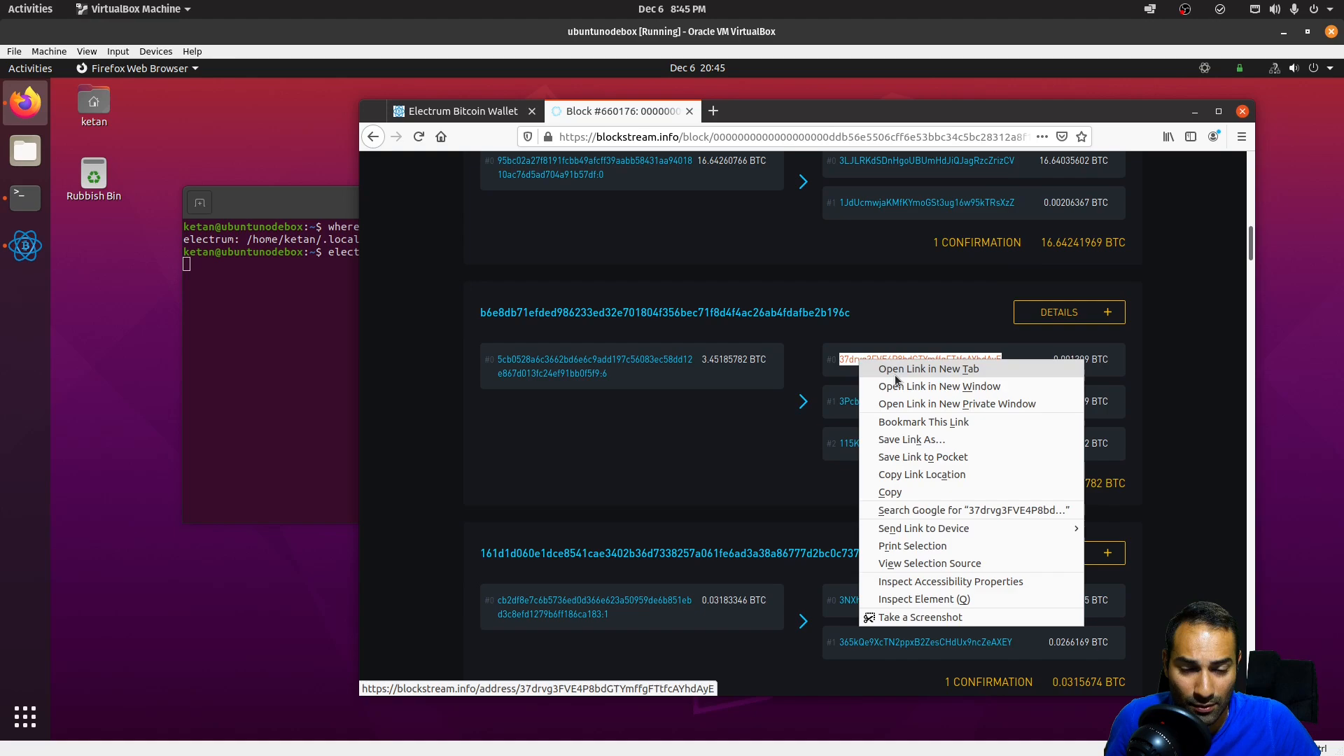
left_click(924, 492)
- Minimise Firefox and paste the copied Bitcoin address into the Electrum wizard's import list
left_click(303, 399)
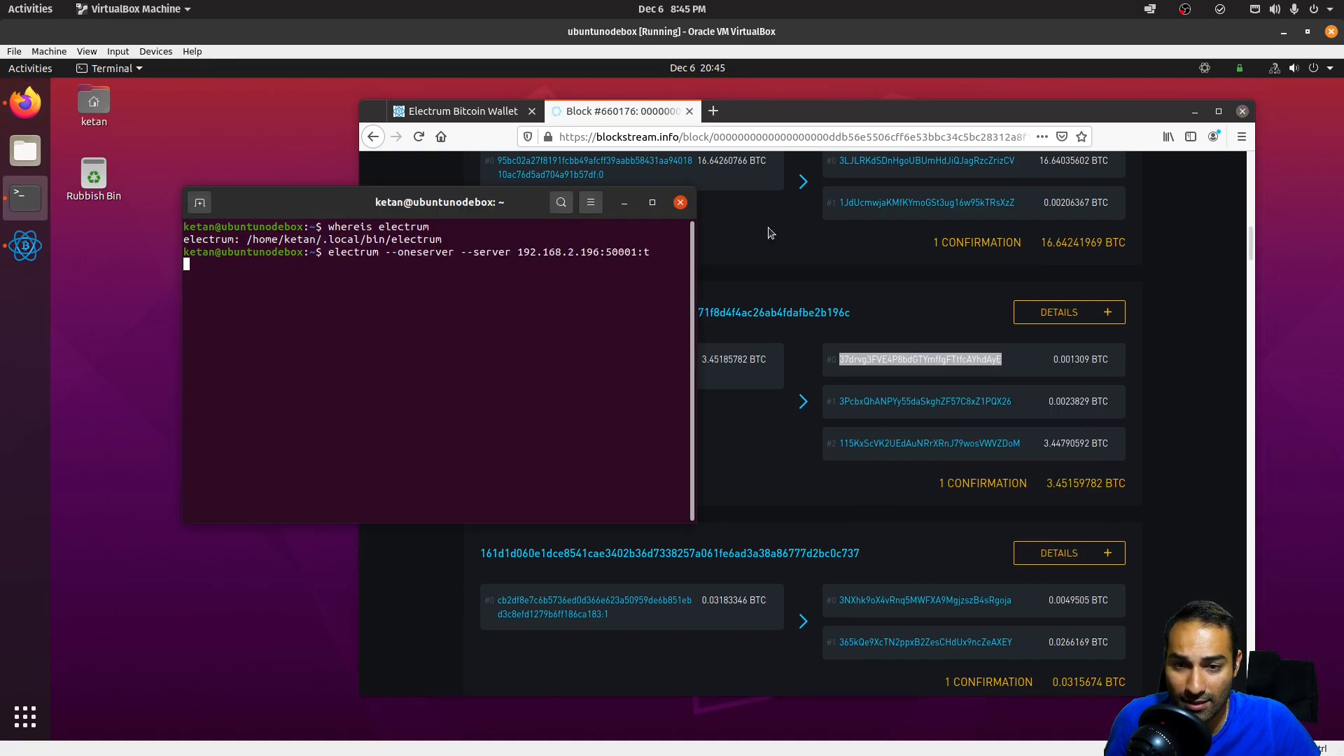
left_click(1195, 112)
left_click(739, 353)
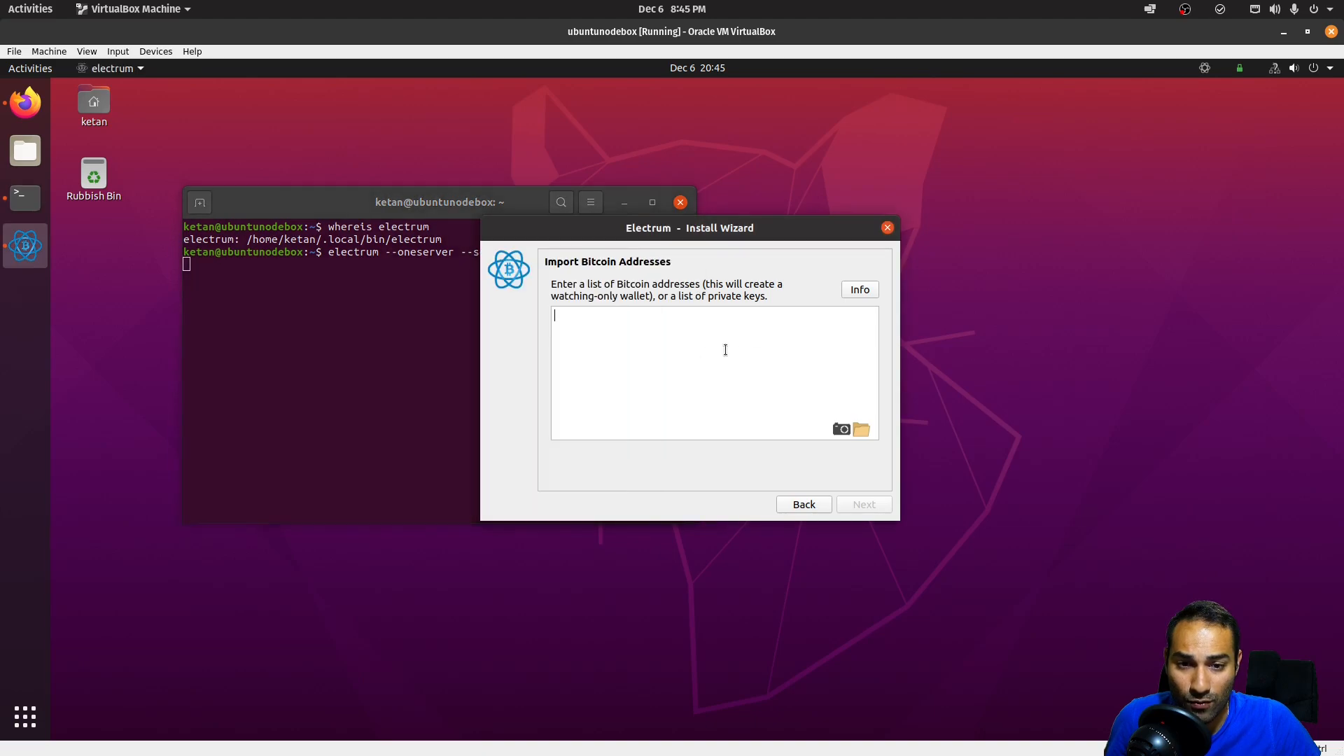
right_click(691, 342)
left_click(742, 421)
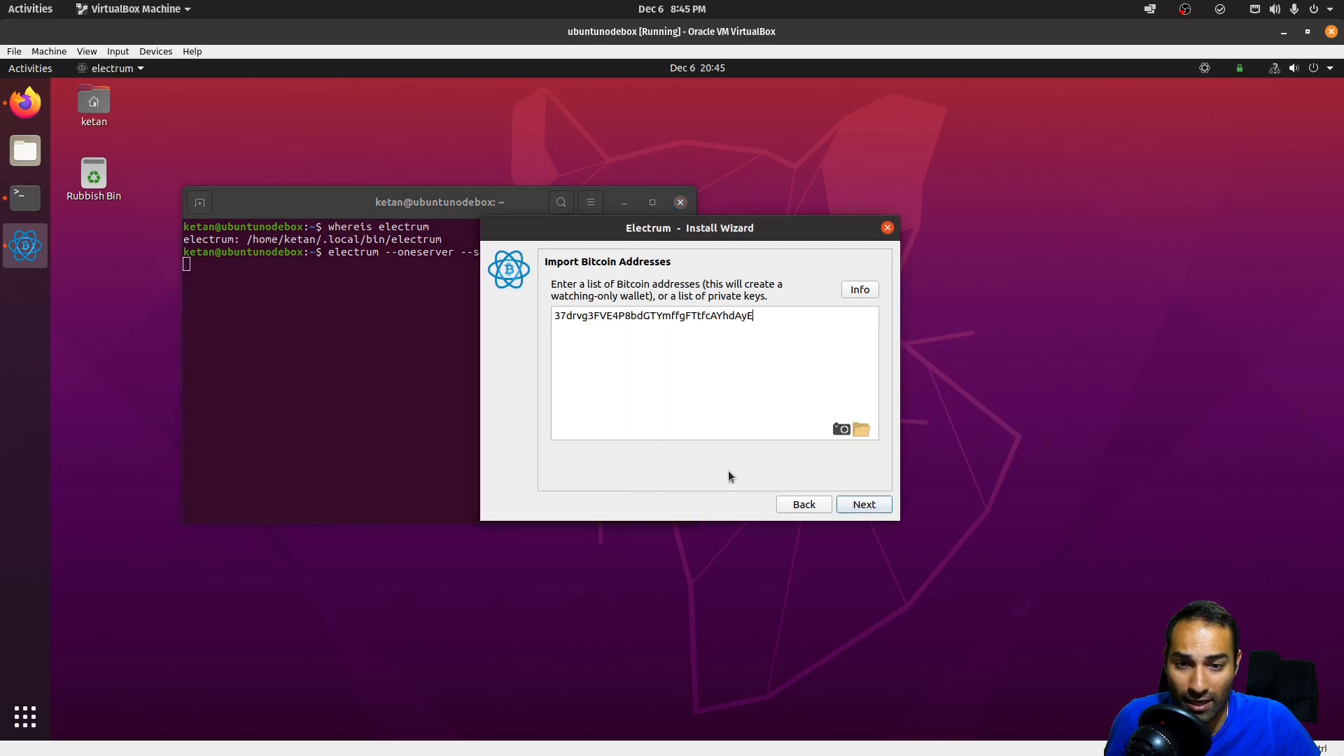
- Finish creating the wallet without a password, enable update notifications and acknowledge the watch-only notice
left_click(847, 504)
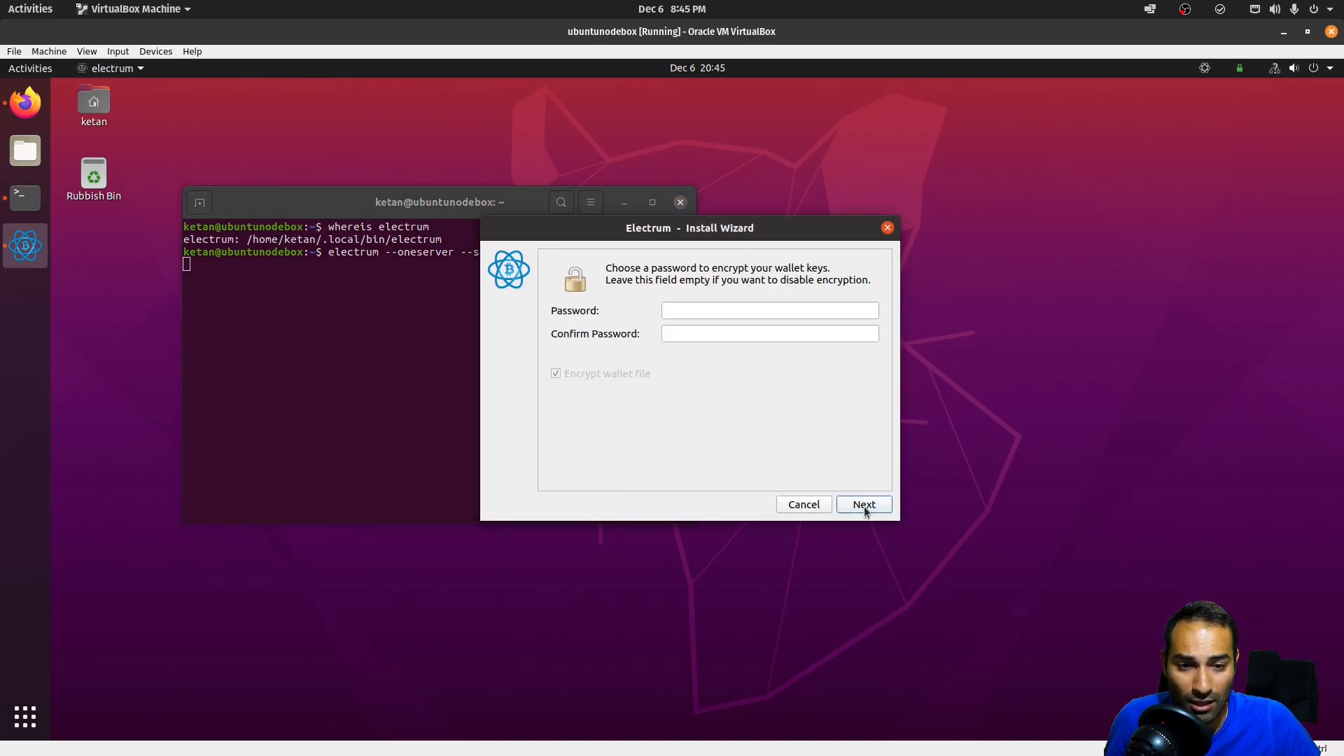
left_click(864, 507)
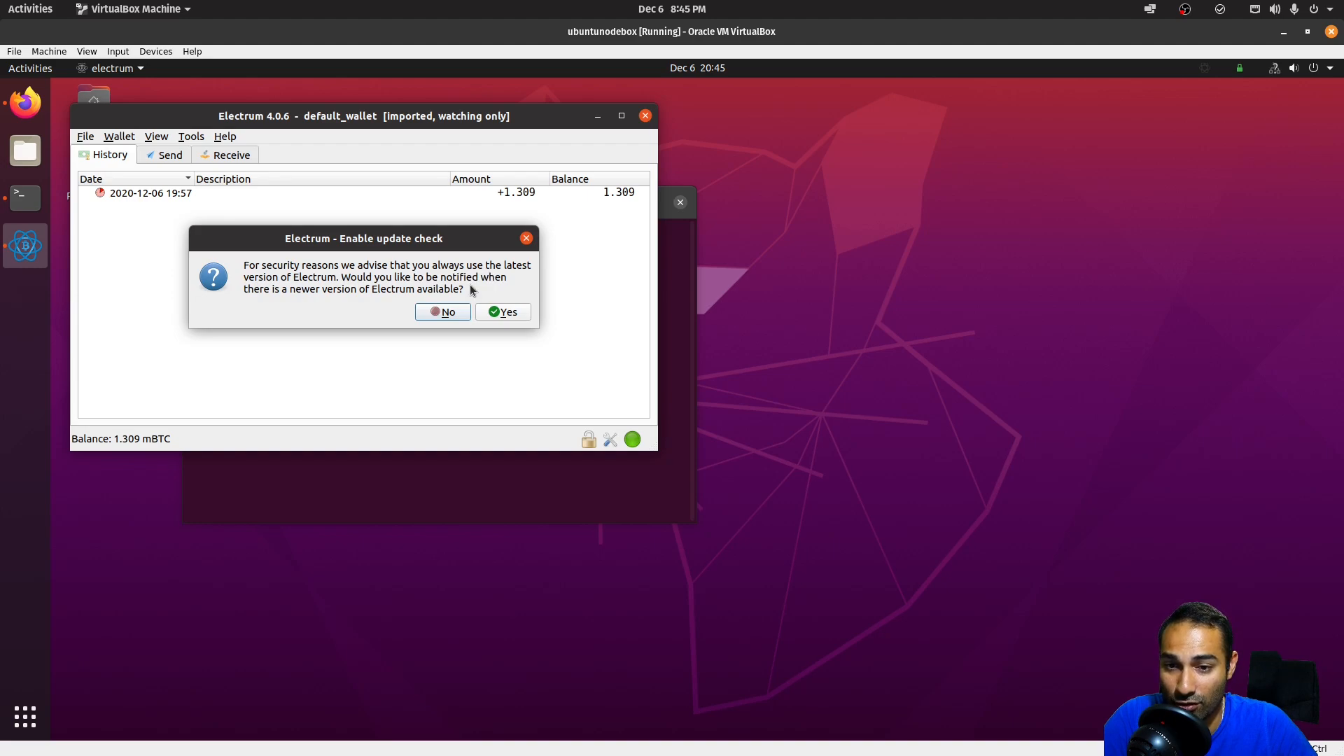
left_click(506, 314)
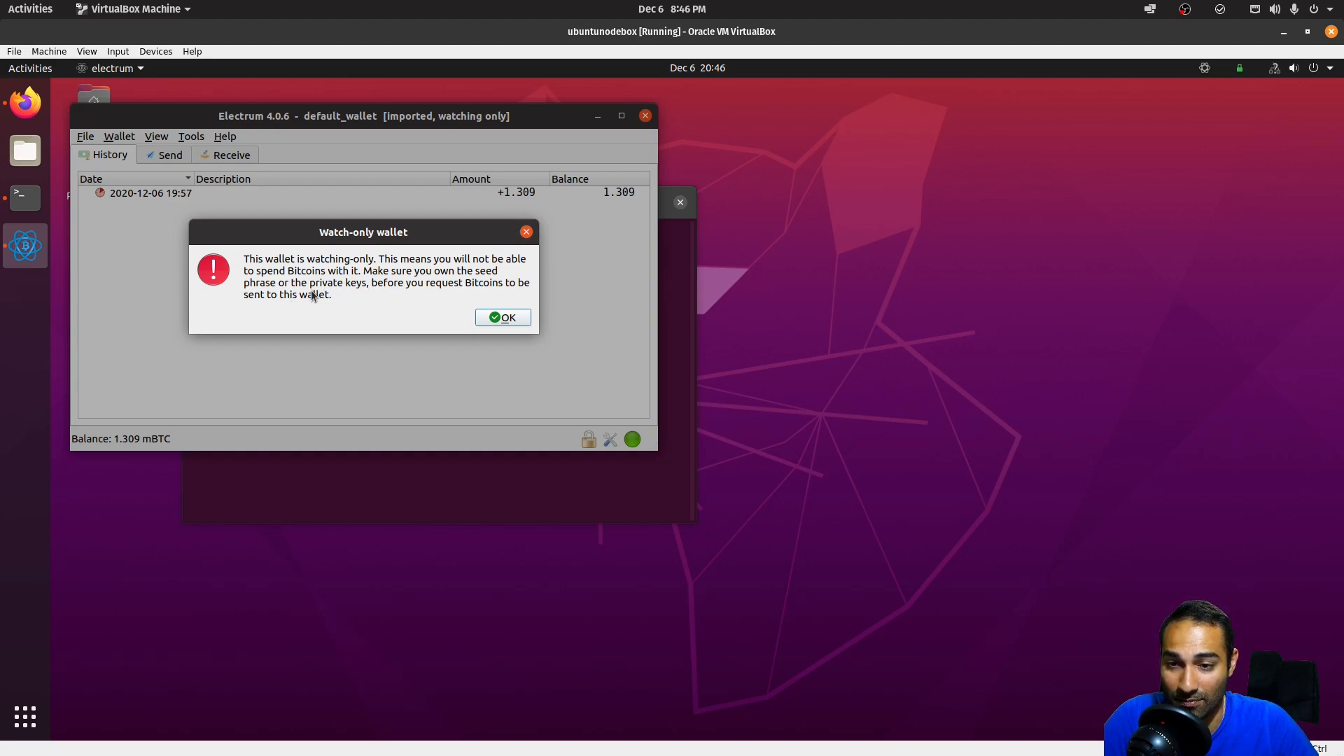
left_click(500, 319)
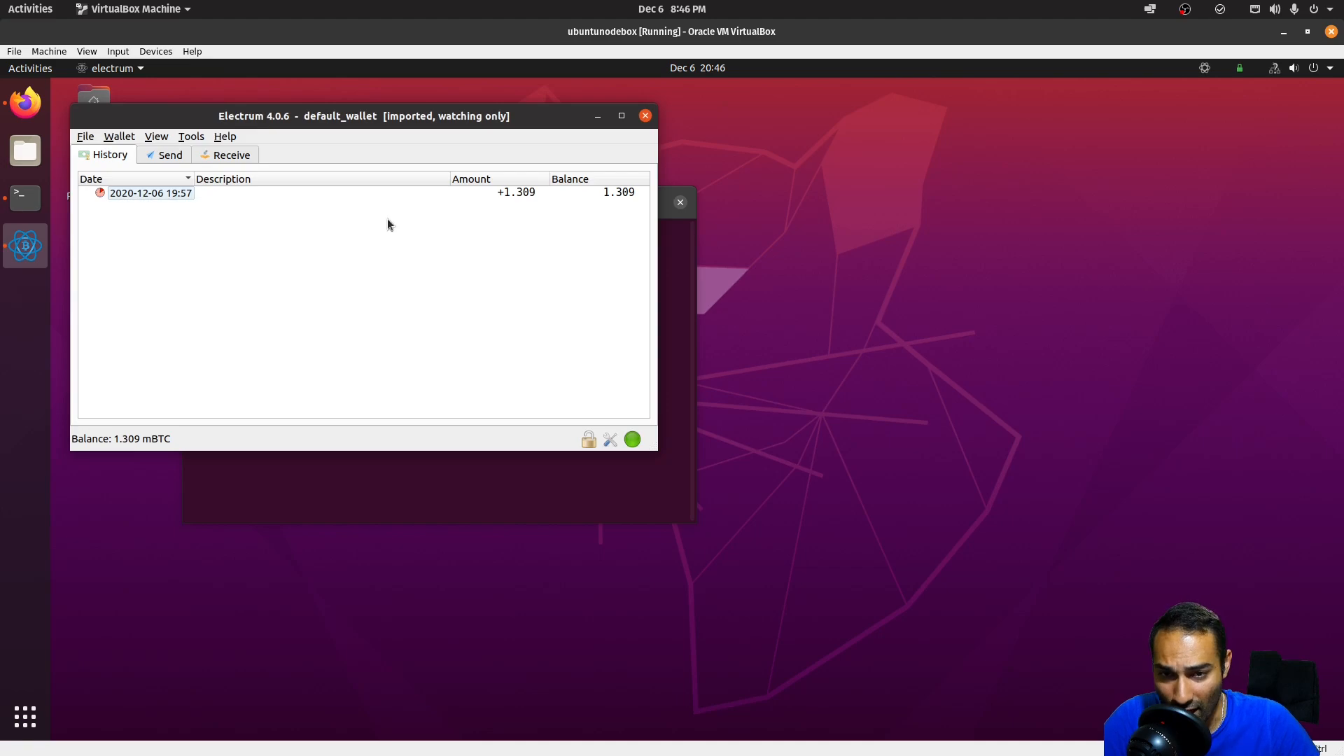
- Check the network connection's status and server alongside the wallet's transaction, and close the network details
left_click(632, 440)
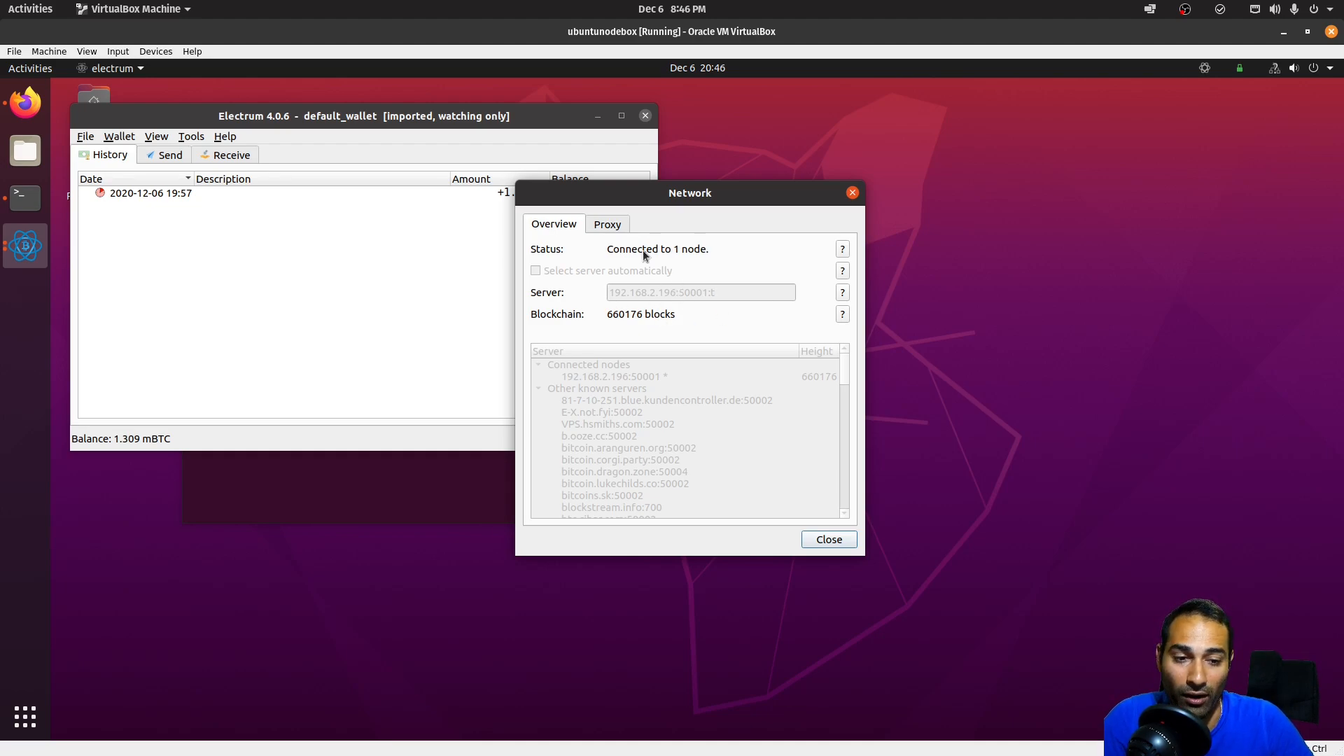
left_click(159, 202)
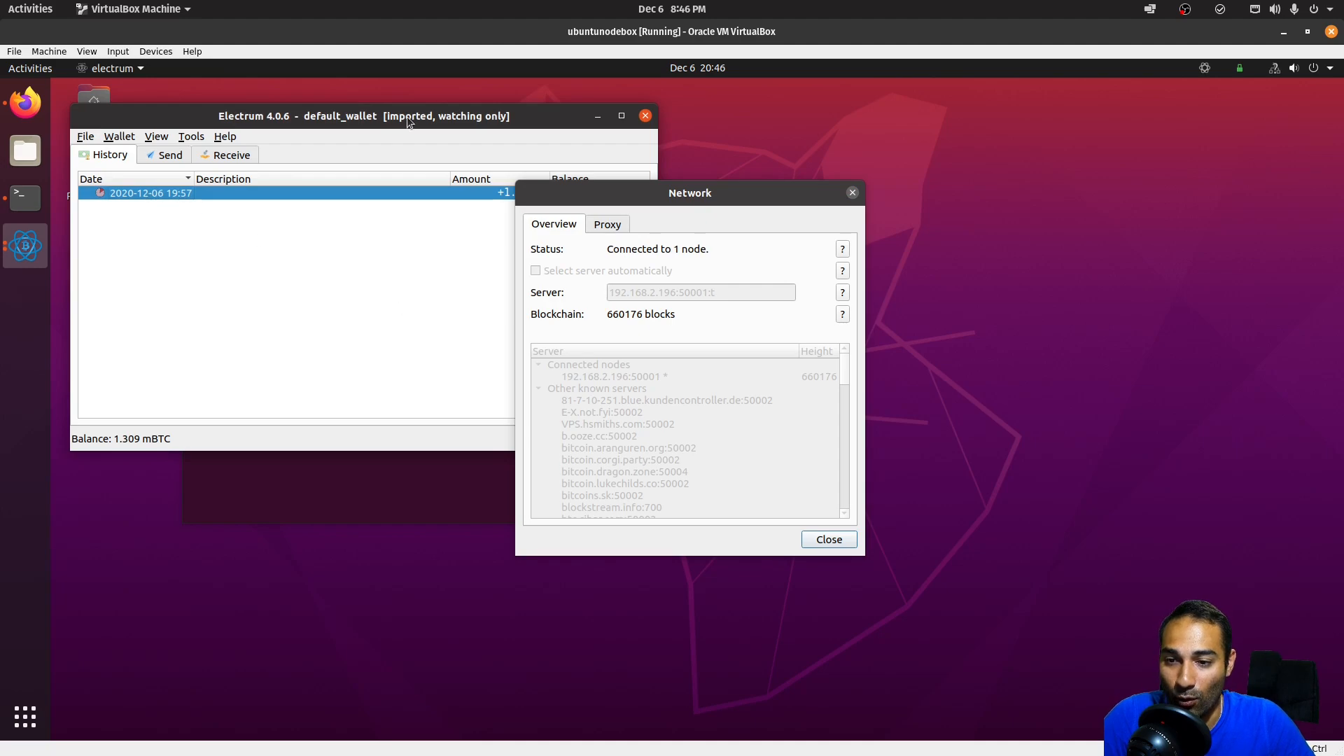
left_click_drag(764, 203, 950, 154)
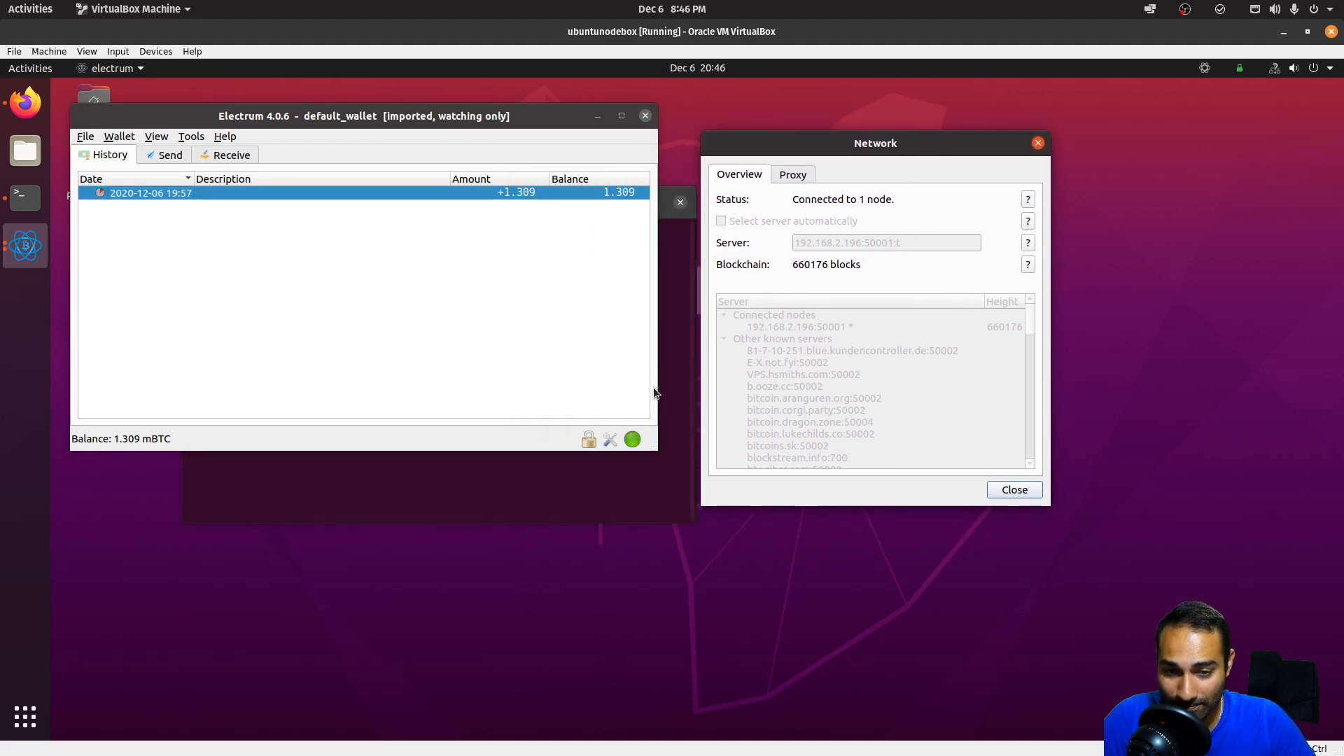
left_click(1033, 495)
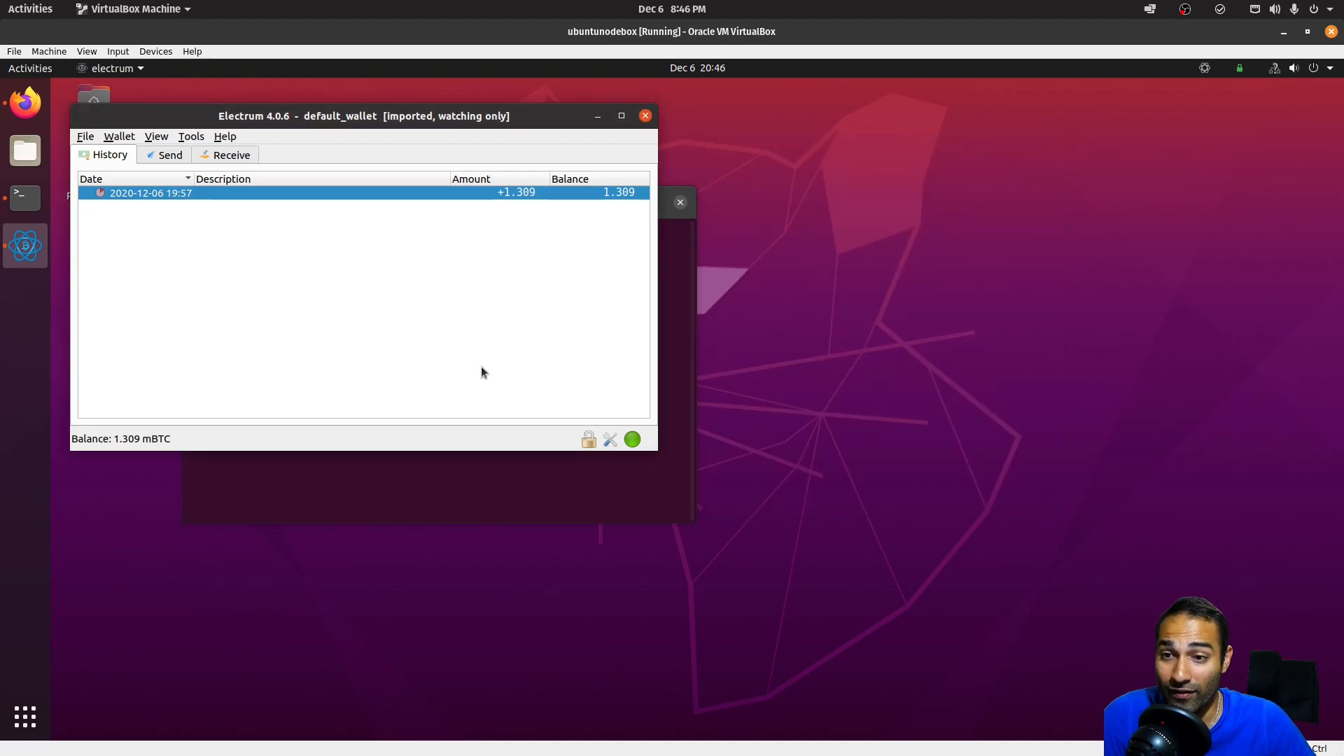
- Move the wallet window away from the upper corner and close Electrum
left_click_drag(527, 120, 840, 201)
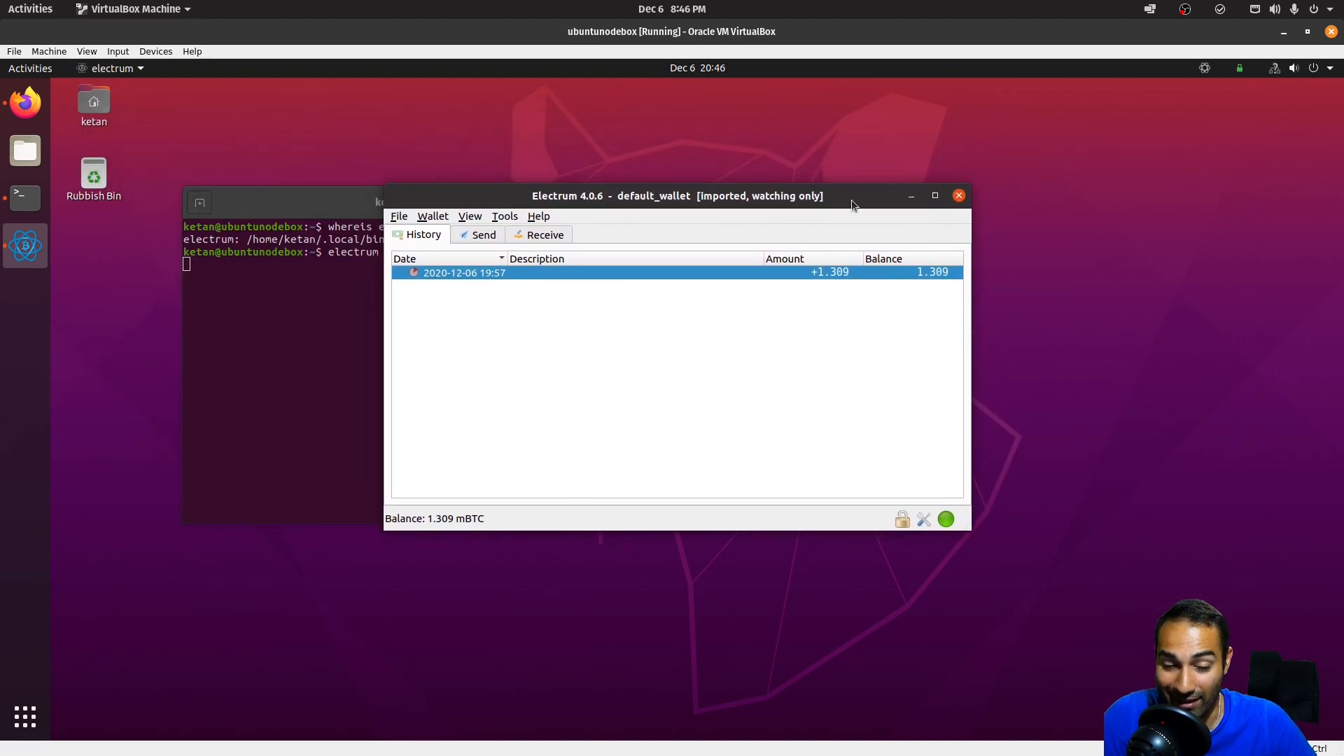
left_click(960, 197)
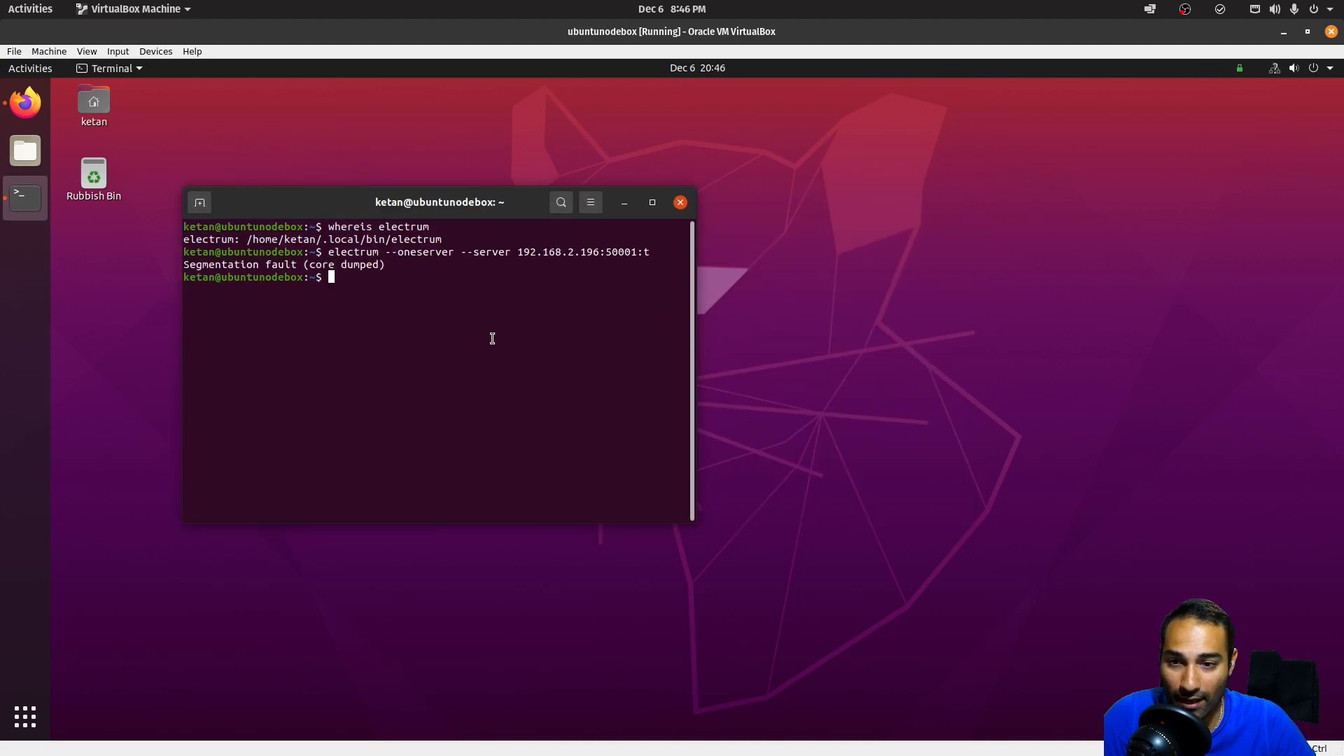
- Look through all installed applications for an Electrum launcher and return to the desktop
left_click(22, 706)
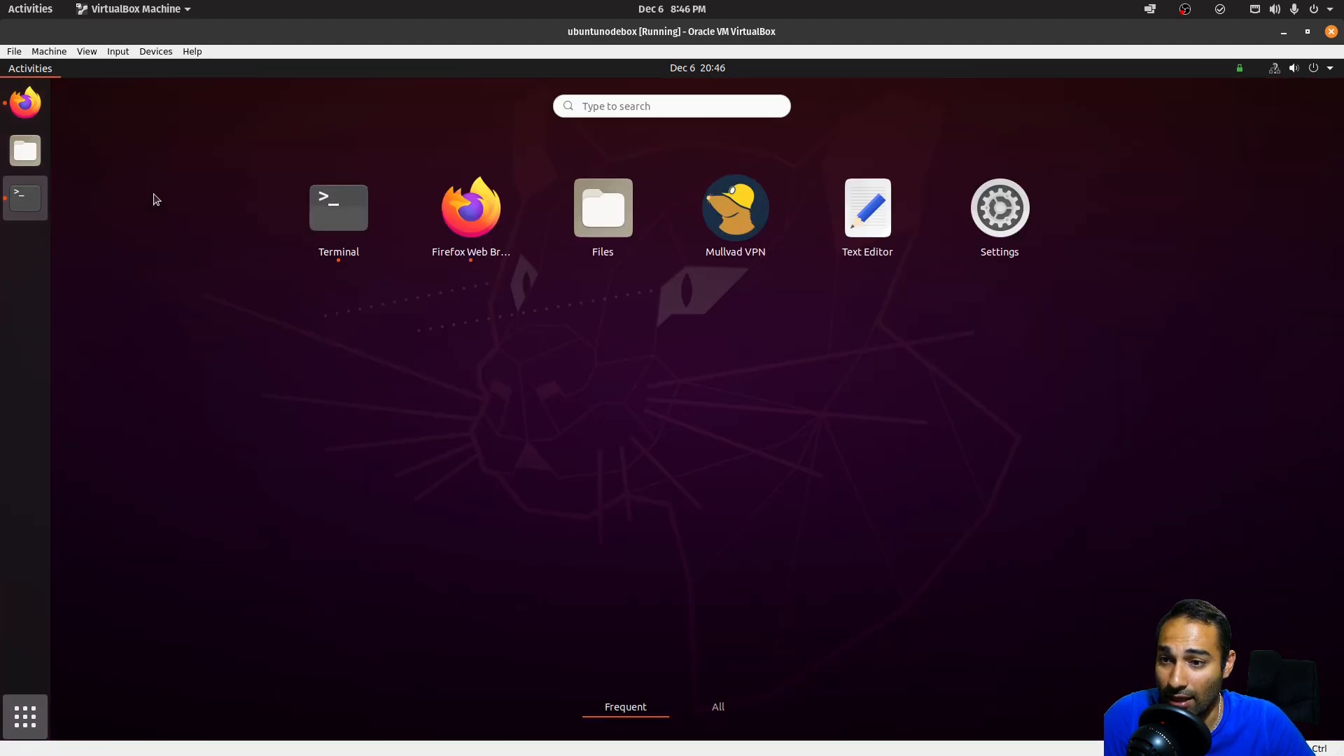
left_click(729, 740)
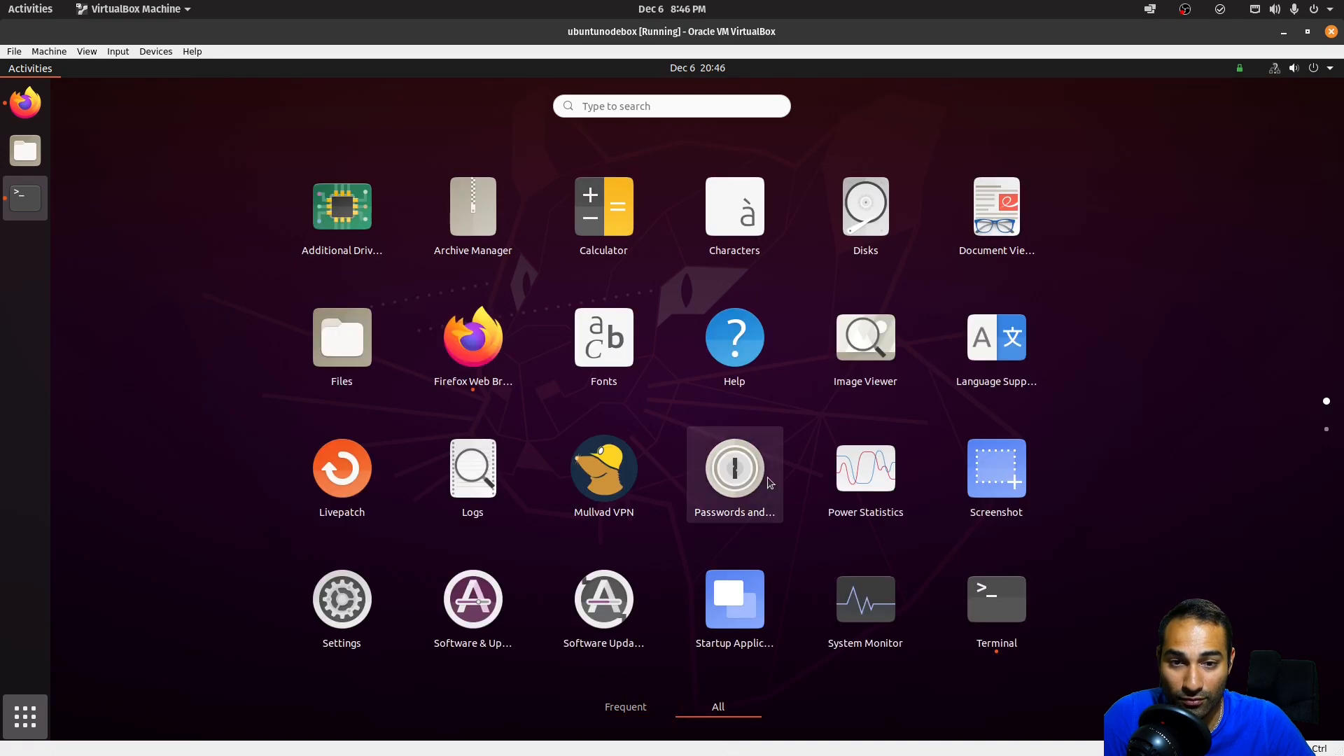
scroll(769, 389, "down", 1)
scroll(769, 389, "up", 1)
scroll(770, 389, "down", 1)
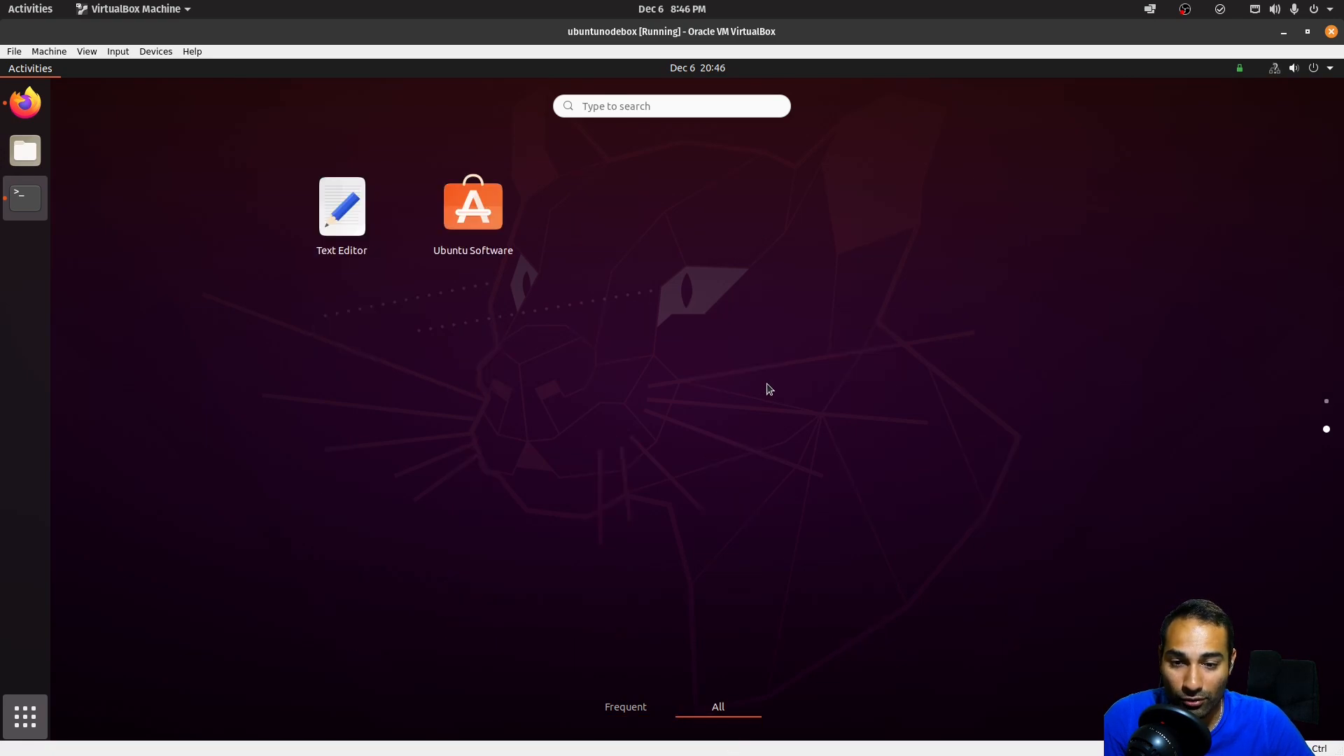
scroll(769, 389, "up", 1)
key("Escape")
key("Escape")
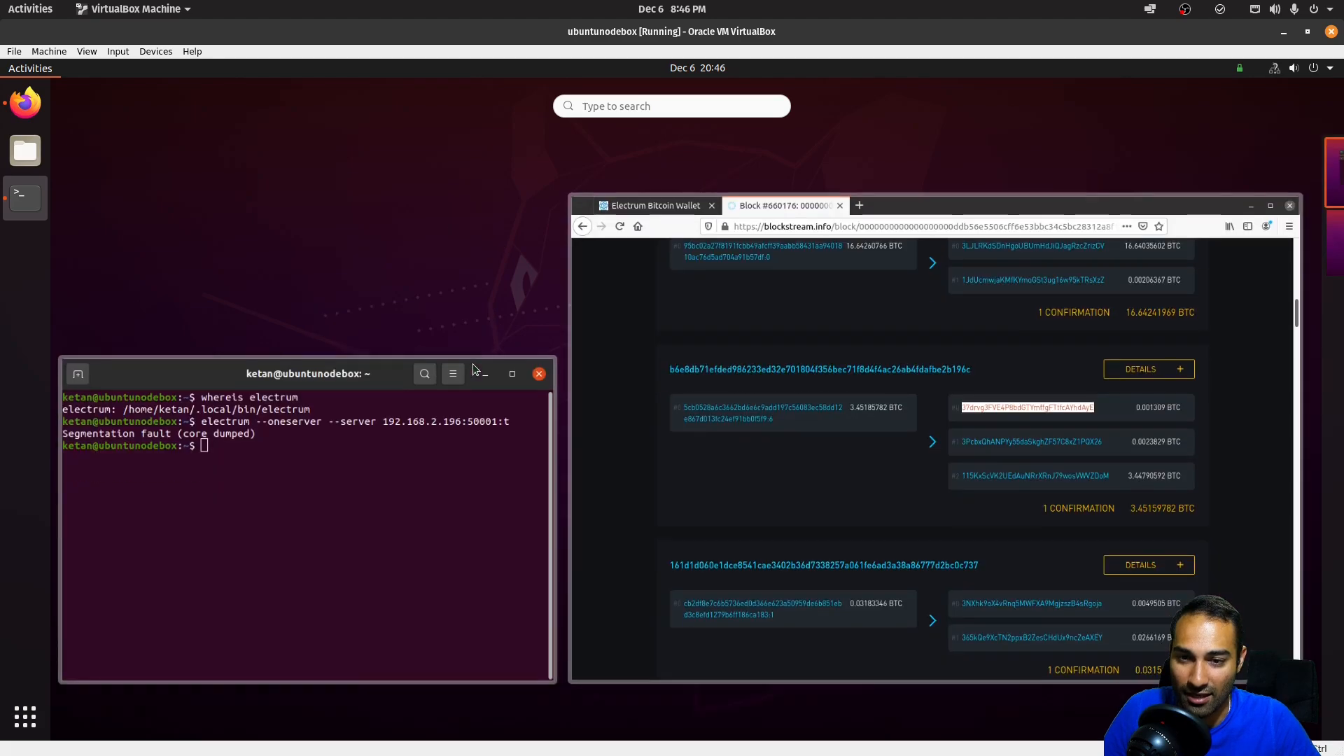
type("electrum")
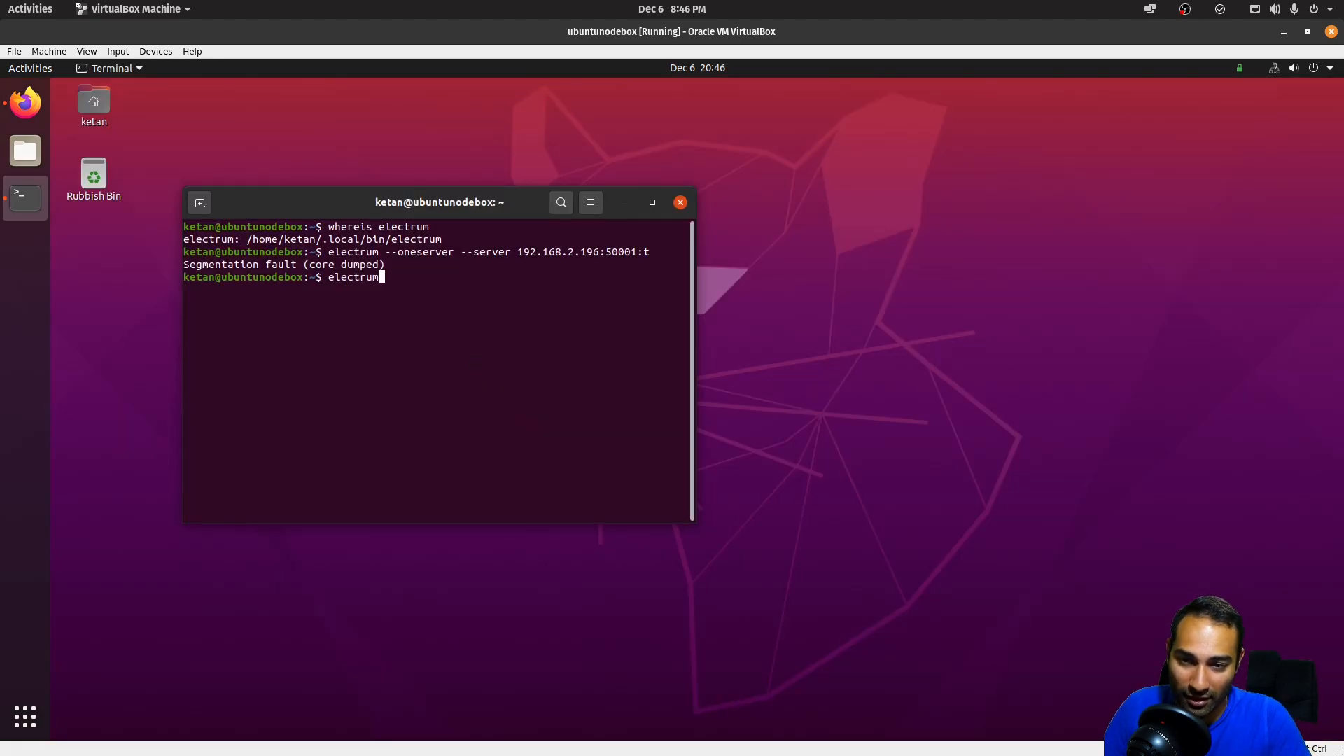
key("Up")
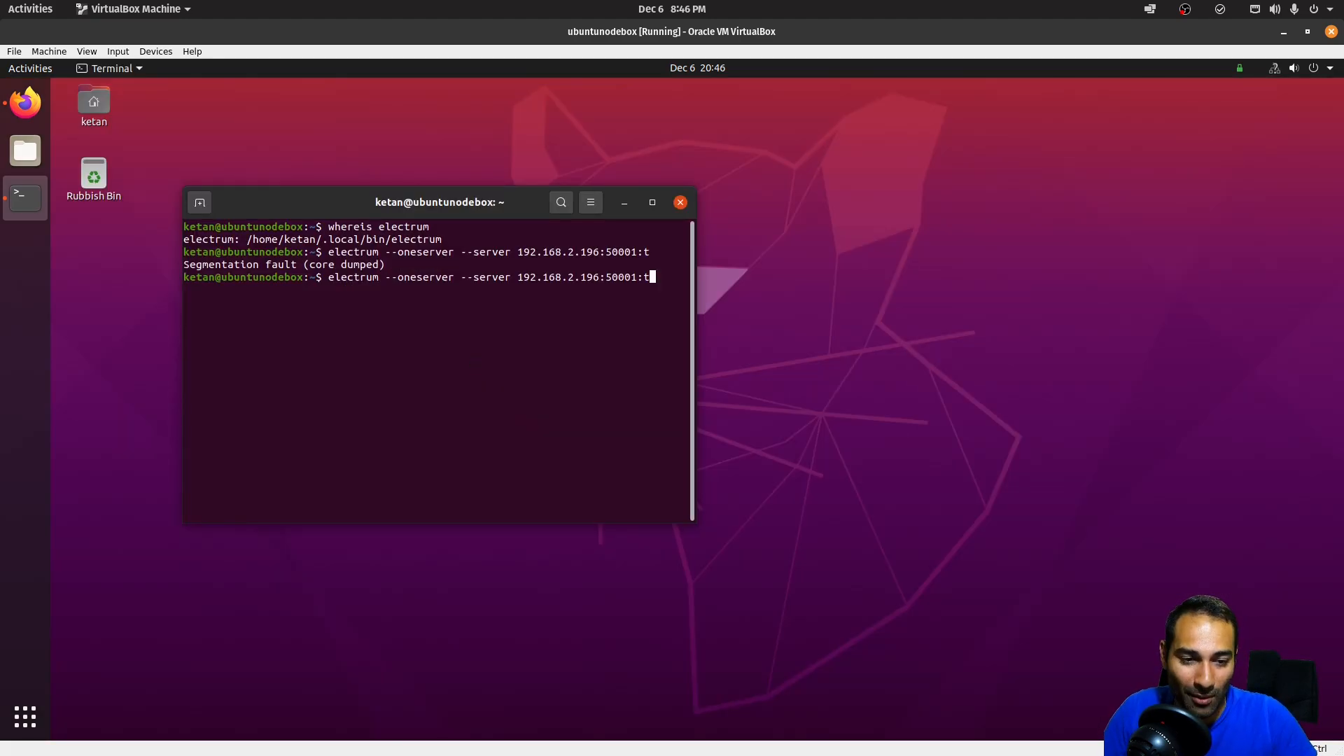
key("Down")
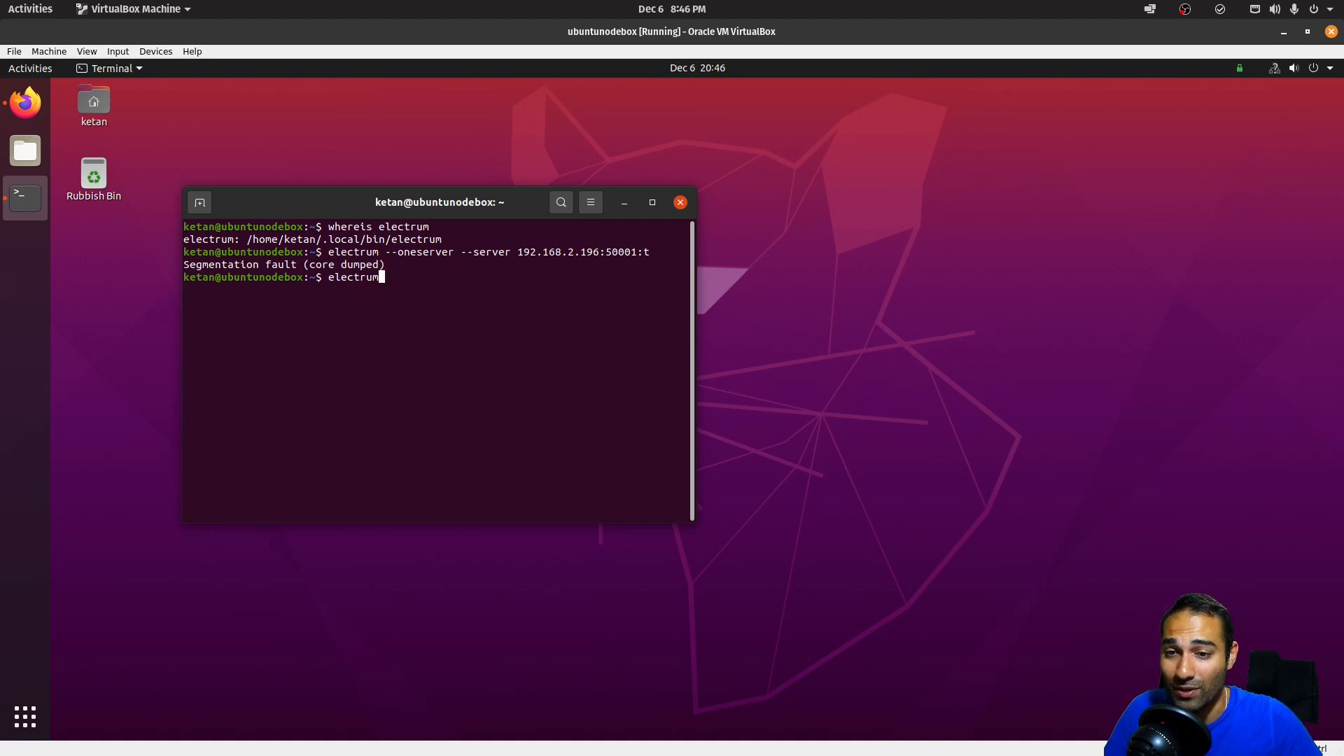
key("BackSpace")
key("BackSpace")
key("BackSpace")
key("BackSpace")
key("BackSpace")
key("BackSpace")
key("BackSpace")
key("BackSpace")
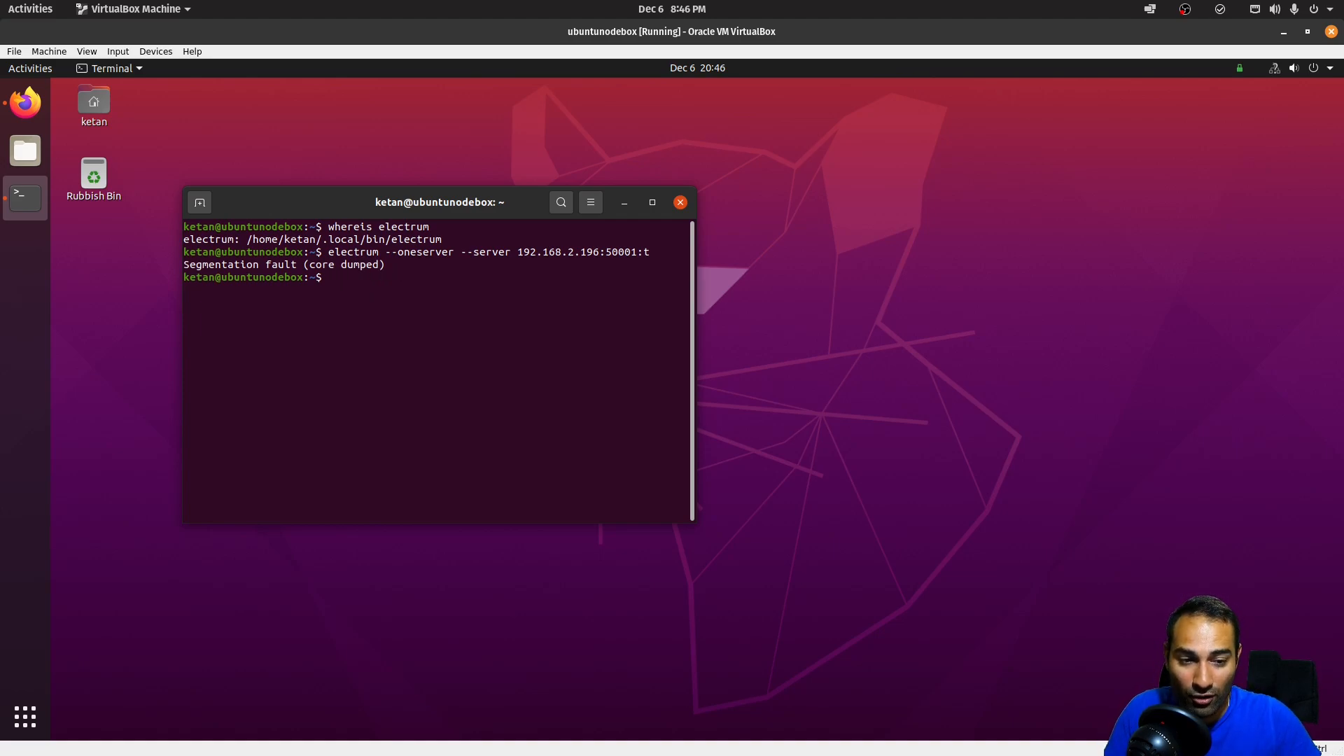
- In Firefox, search the web for "github electrum" in a new tab and open the spesmilo/electrum repository
left_click(25, 103)
left_click(713, 110)
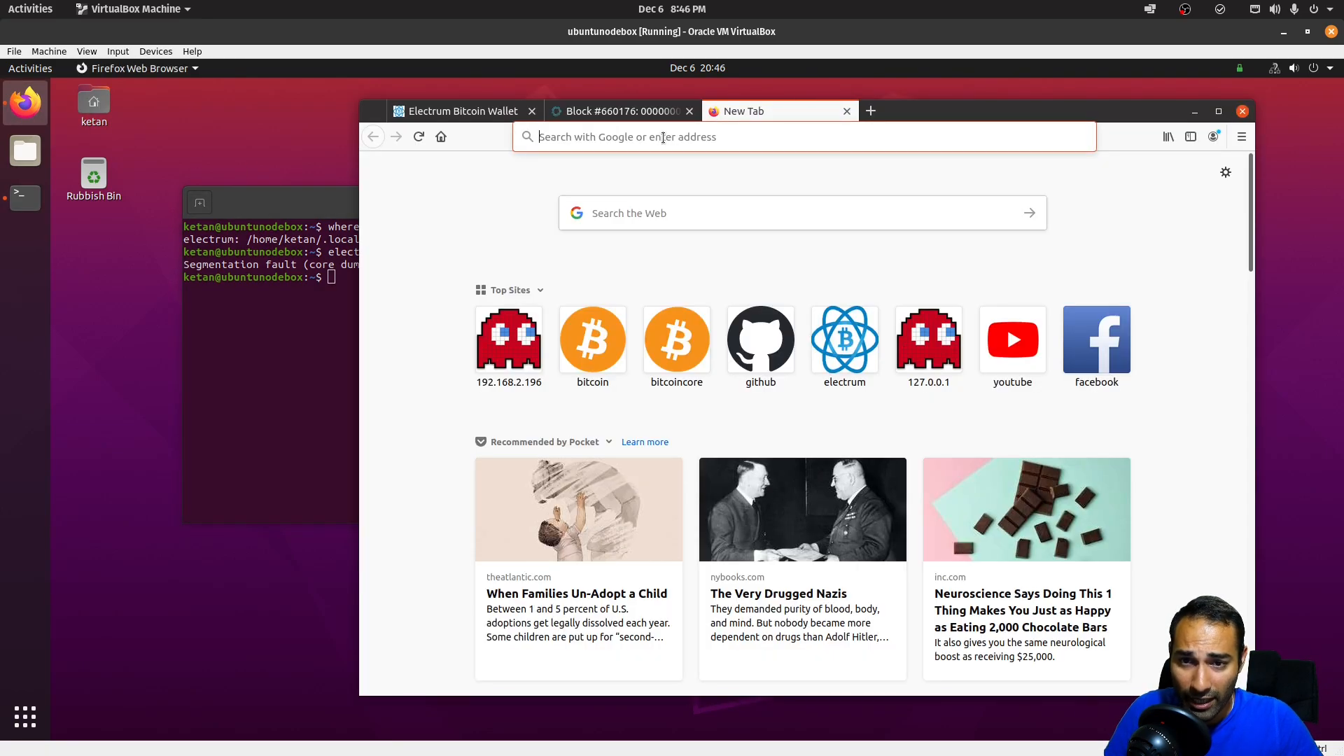
left_click(663, 137)
type("github")
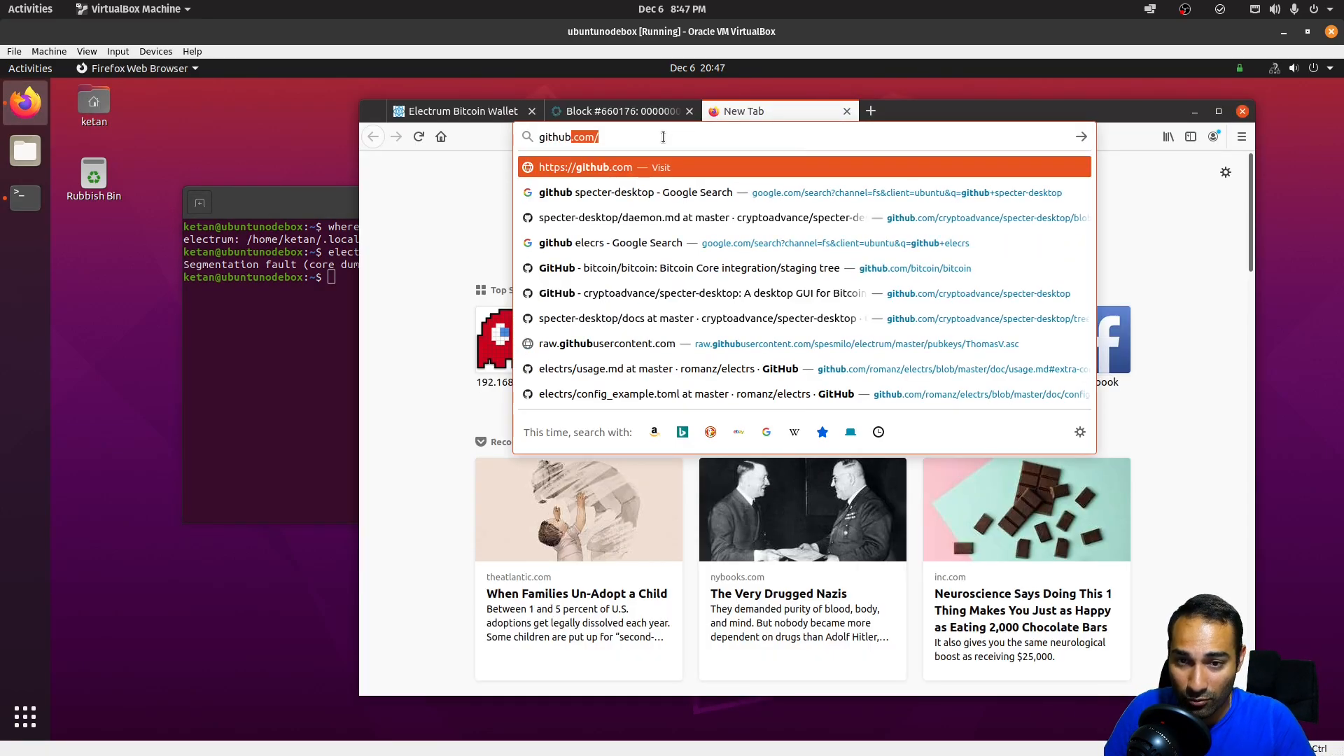
type(" electrum")
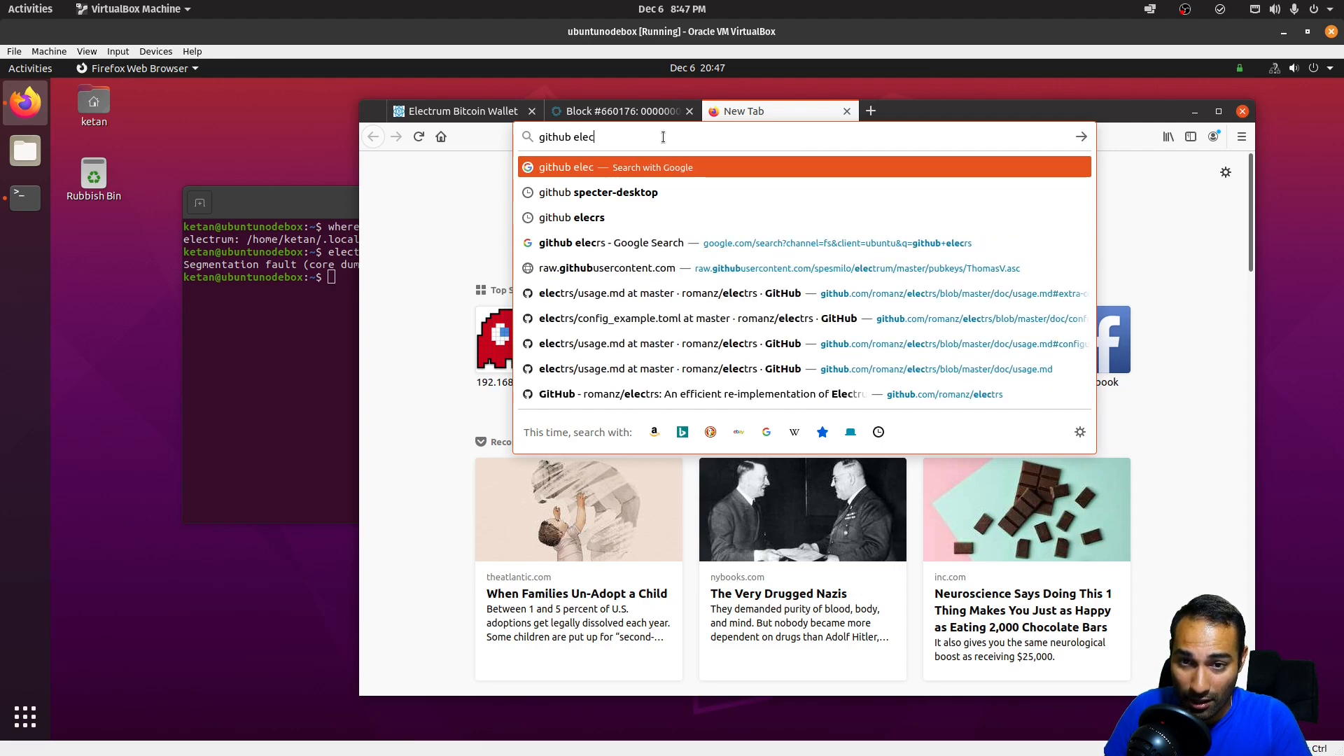
key("Return")
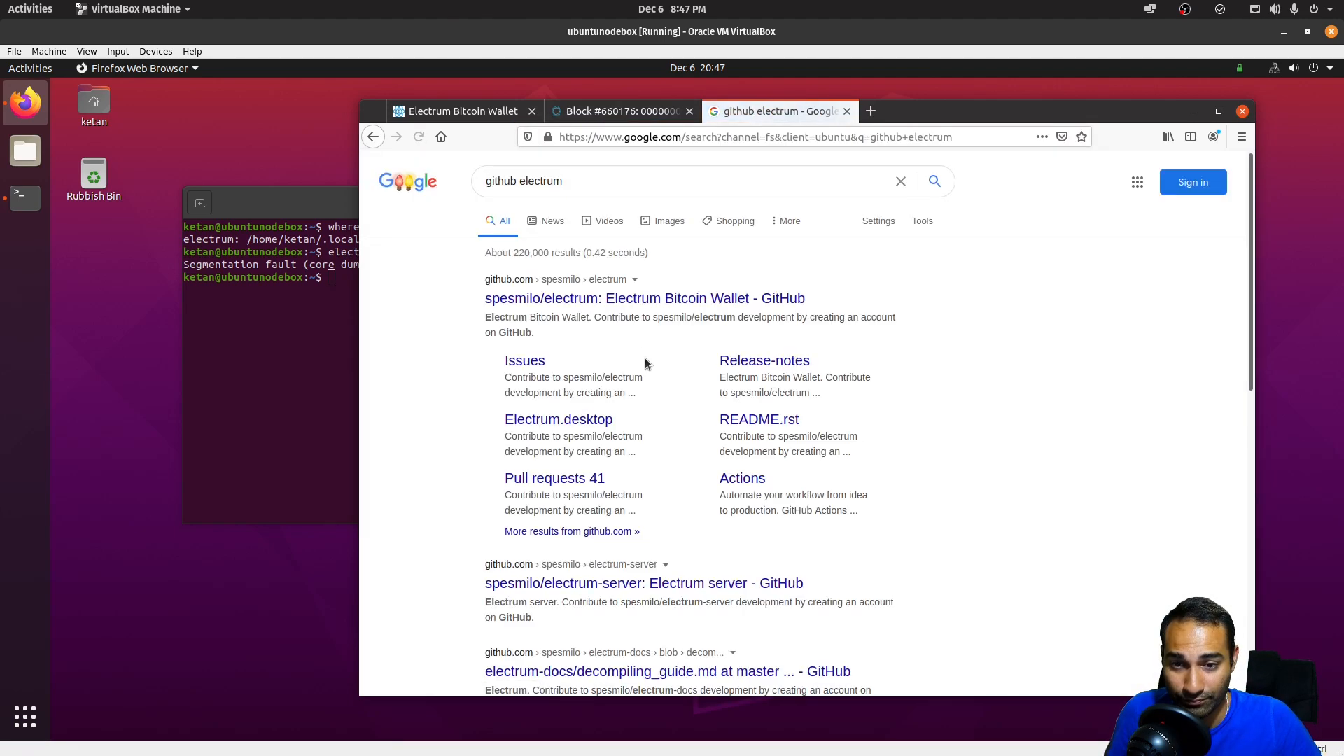
left_click(630, 298)
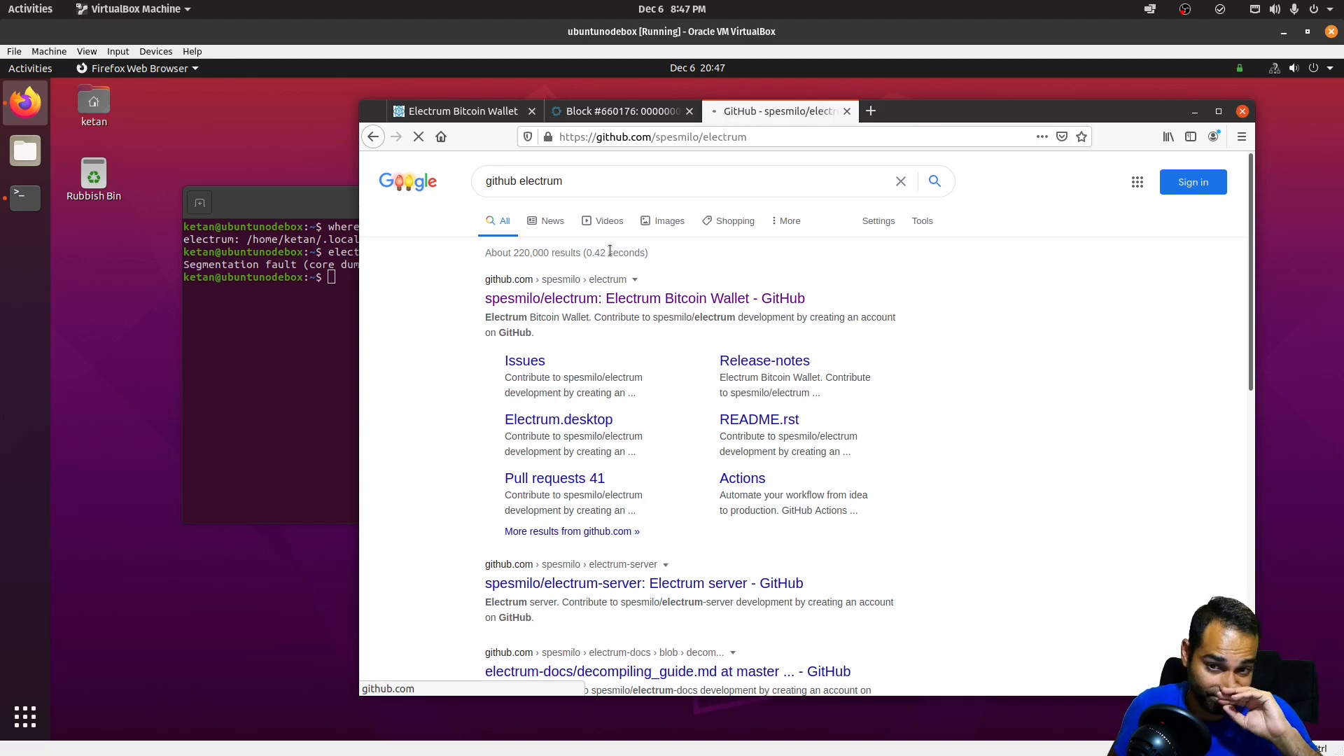
scroll(634, 525, "down", 2)
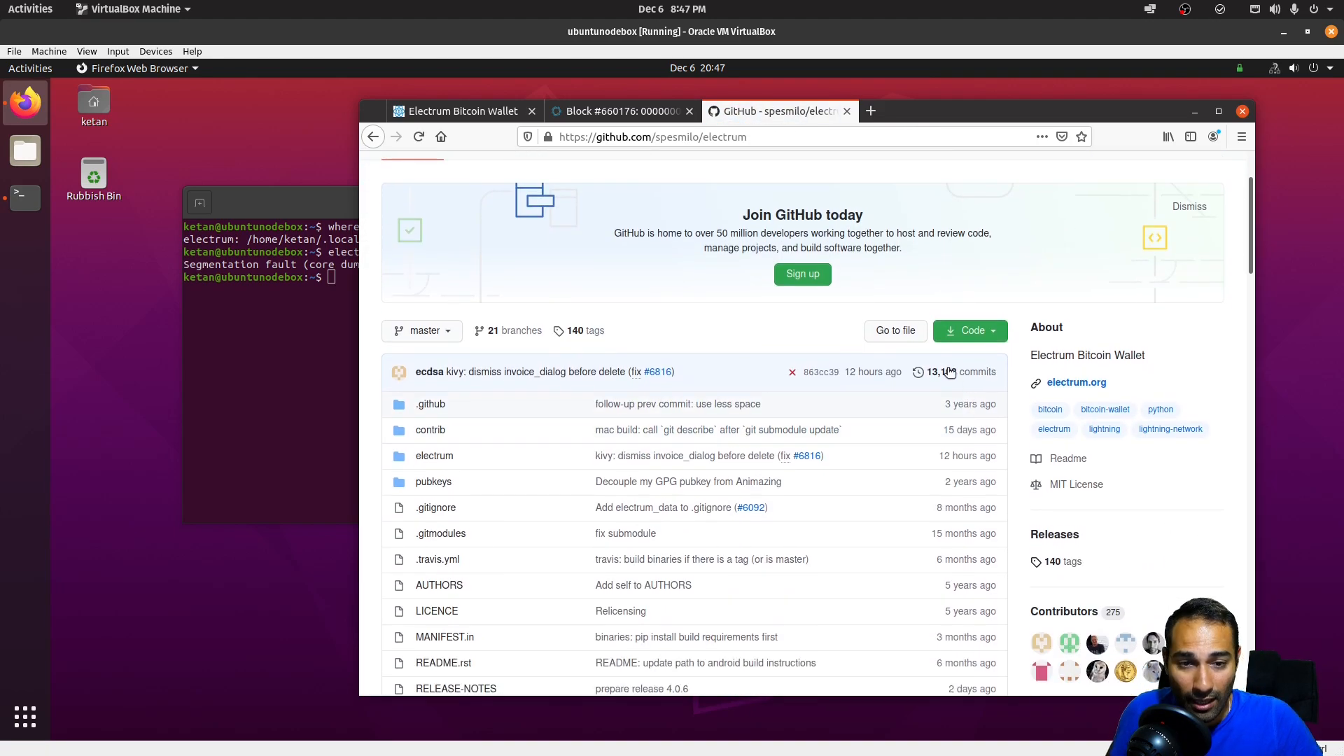
- Find the repository's ".desktop" file and open electrum.desktop to view its contents
left_click(894, 329)
type(".desktop")
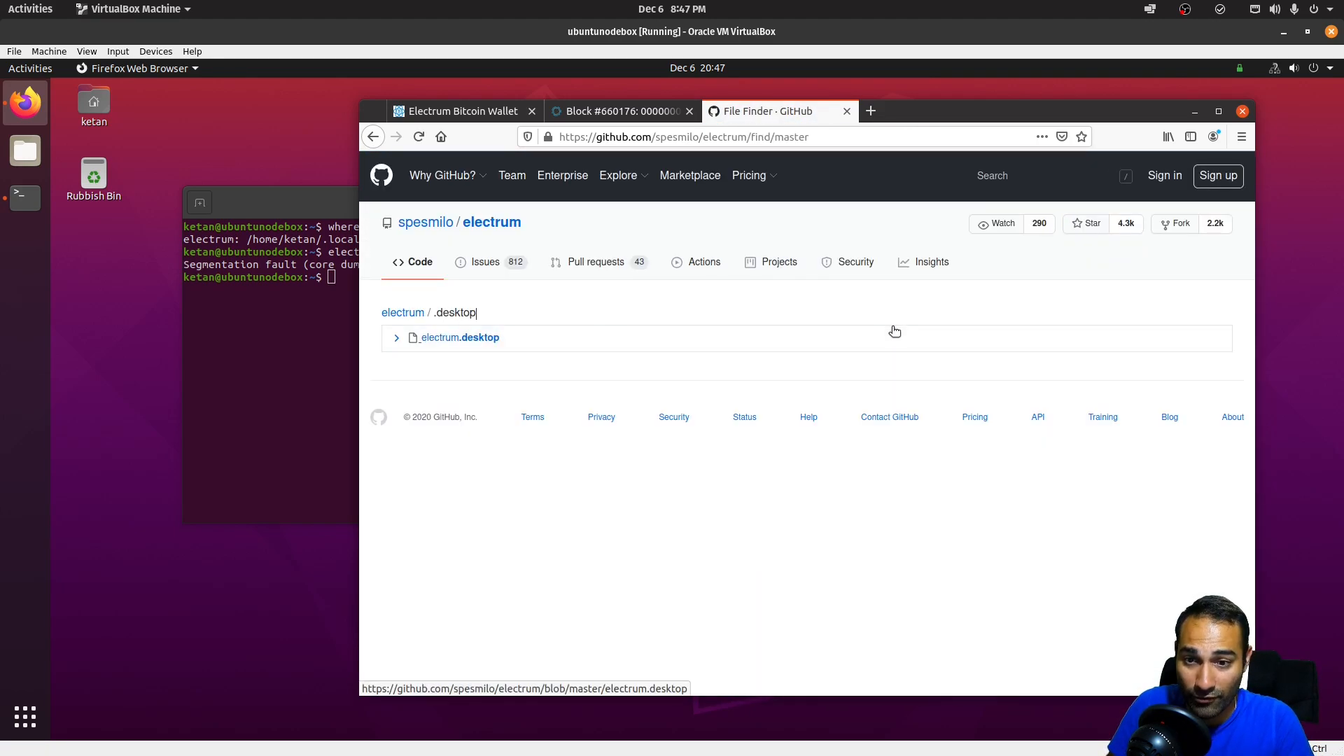
left_click(493, 341)
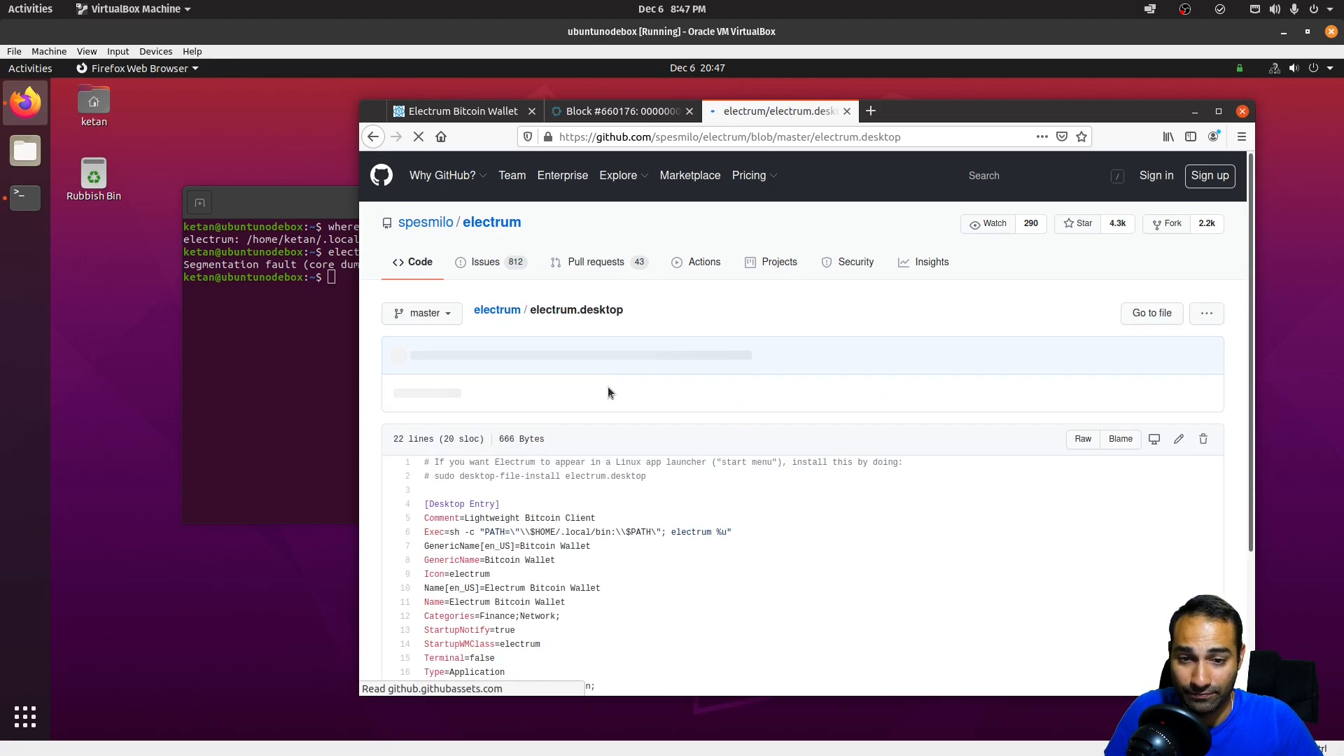
scroll(697, 405, "down", 2)
scroll(709, 404, "down", 2)
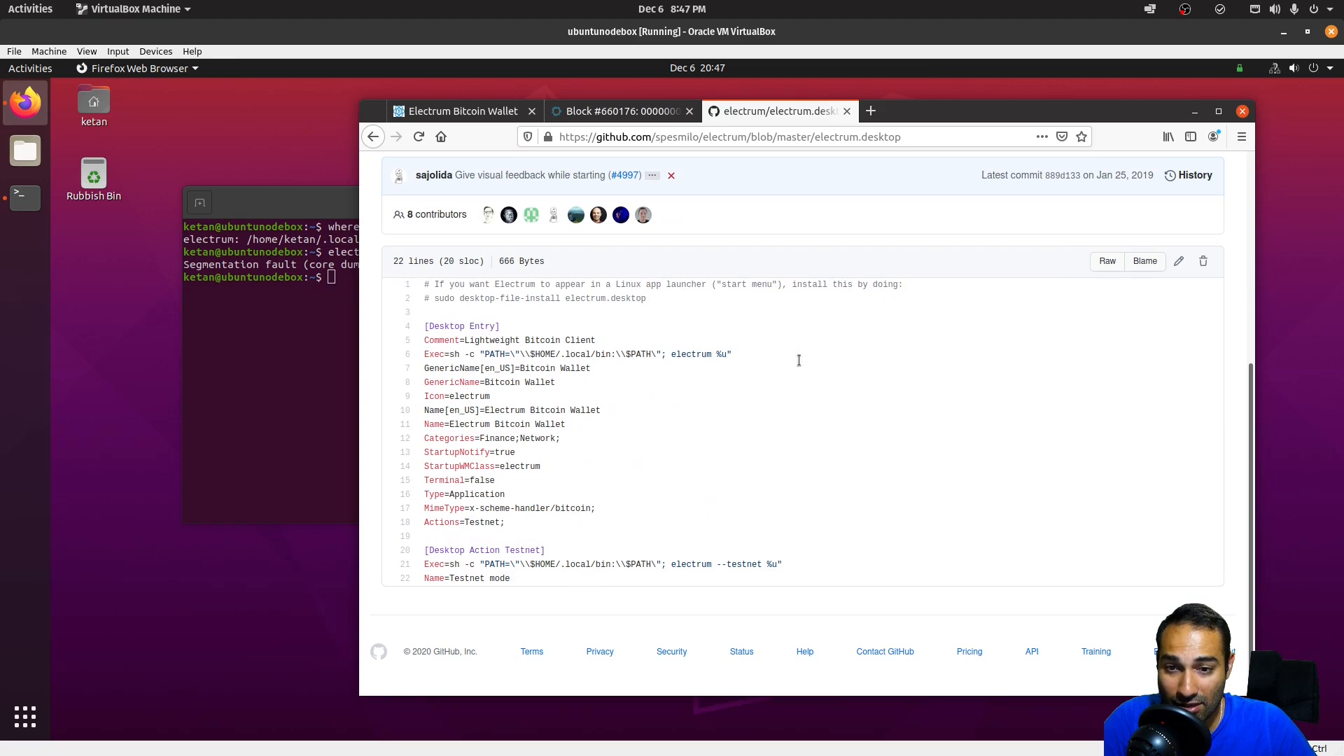
- Open the raw version of electrum.desktop and copy its web address
left_click(1108, 268)
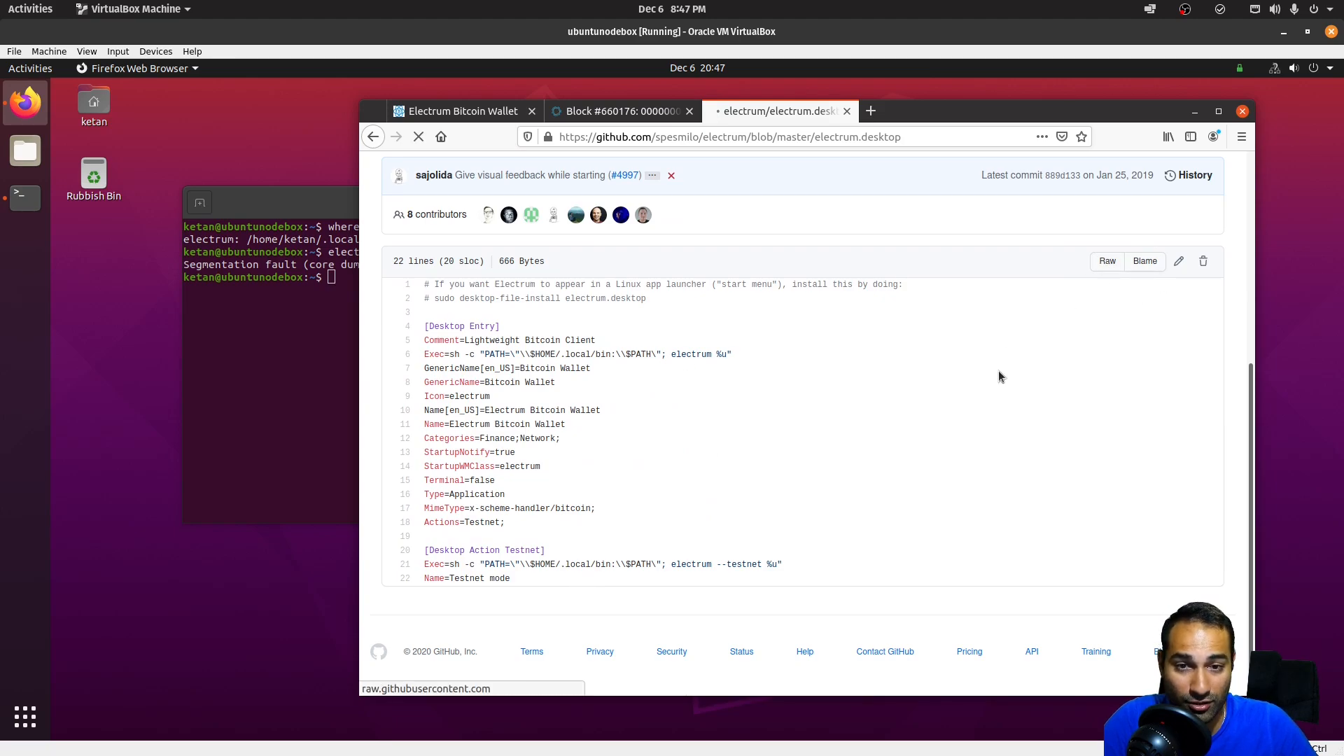
right_click(769, 134)
left_click(801, 180)
- In the terminal, change to the Downloads directory and list its files
left_click(287, 347)
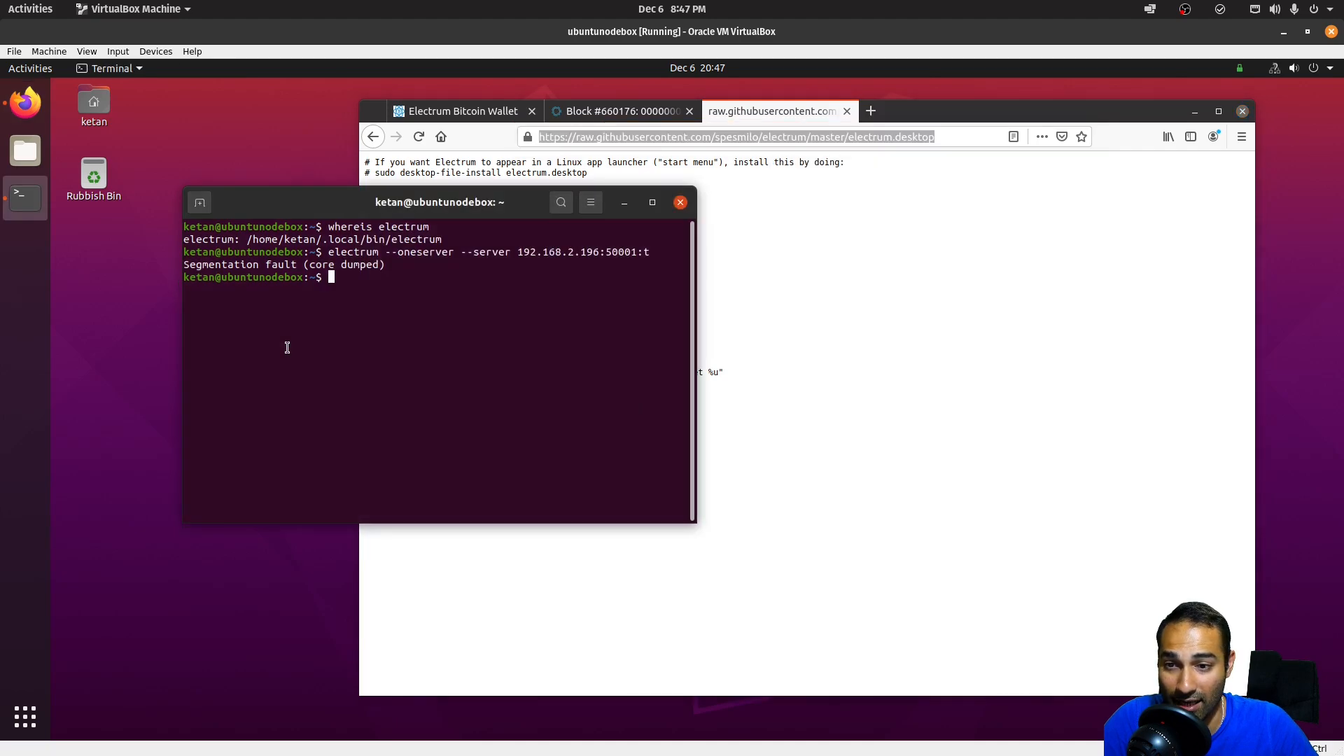
type("cd Do")
key("Tab")
key("Return")
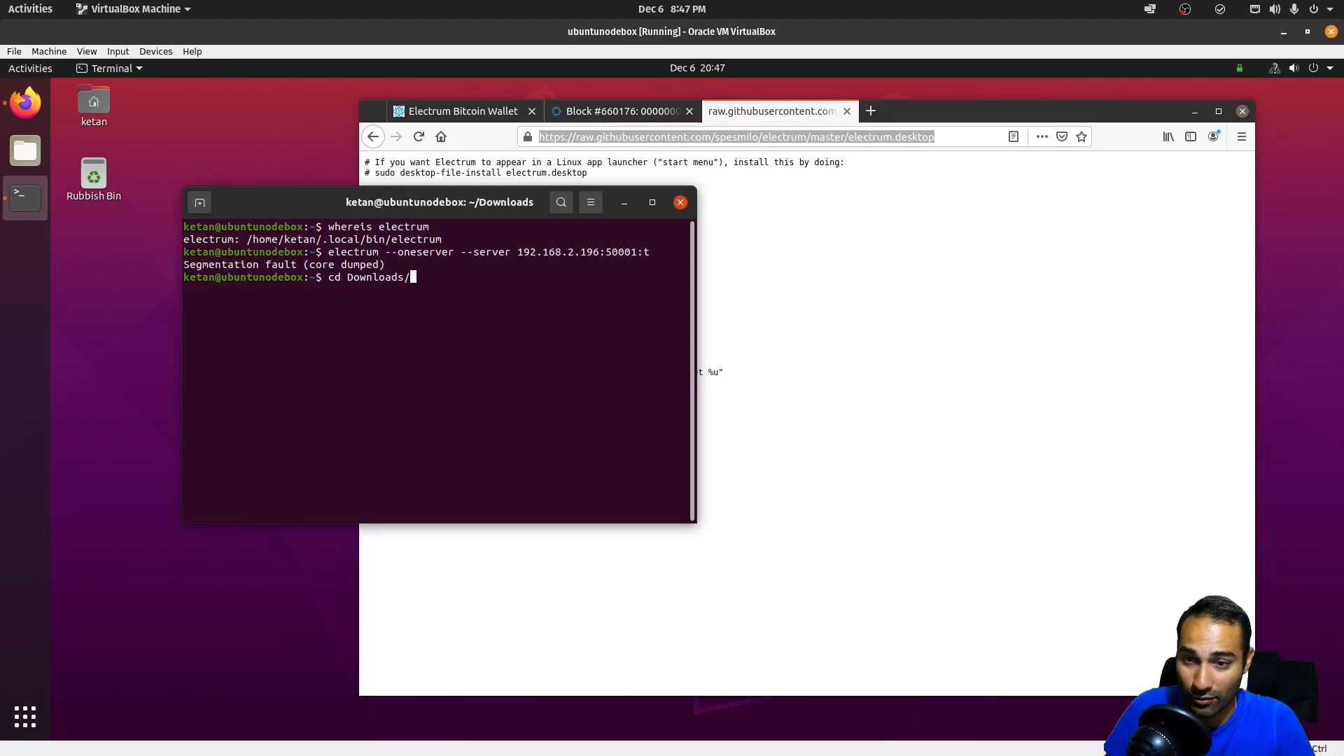
type("ls")
key("Return")
- Download electrum.desktop with wget from the copied raw.githubusercontent.com address
type("wget")
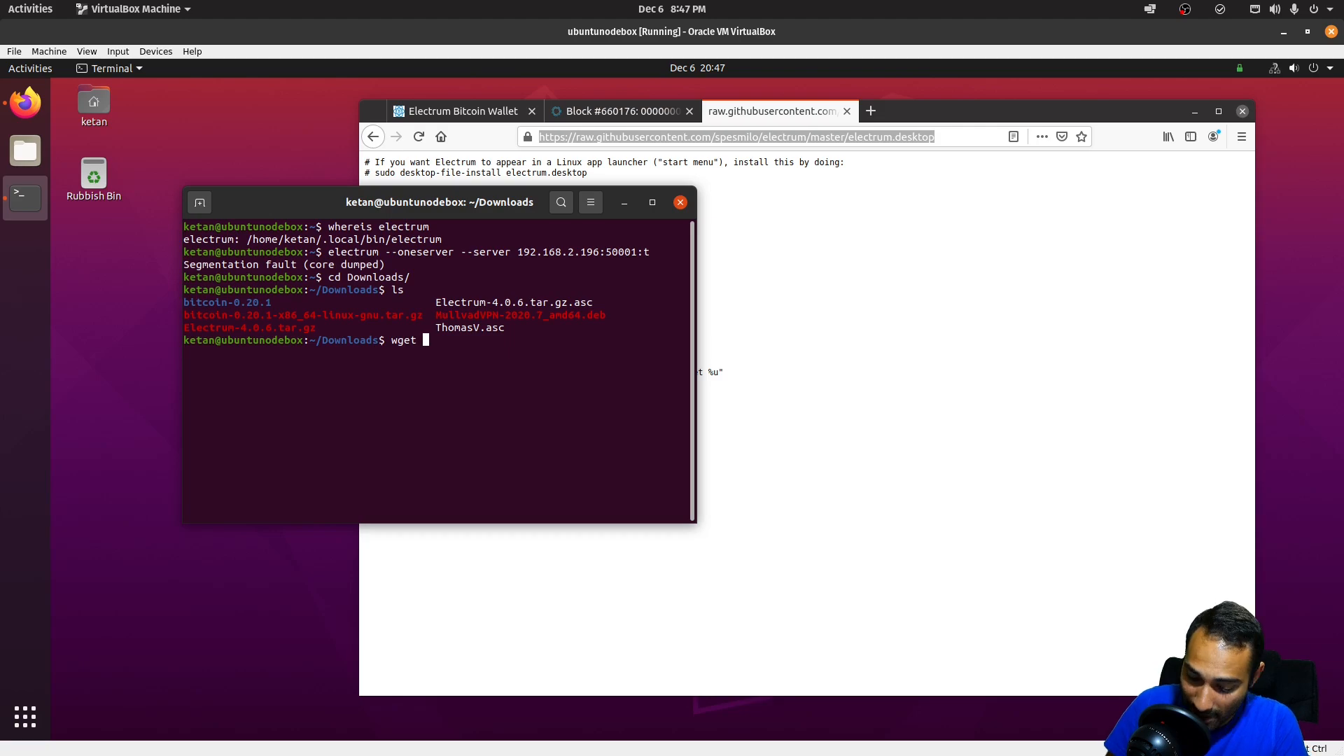
key("ctrl+shift+v")
key("Return")
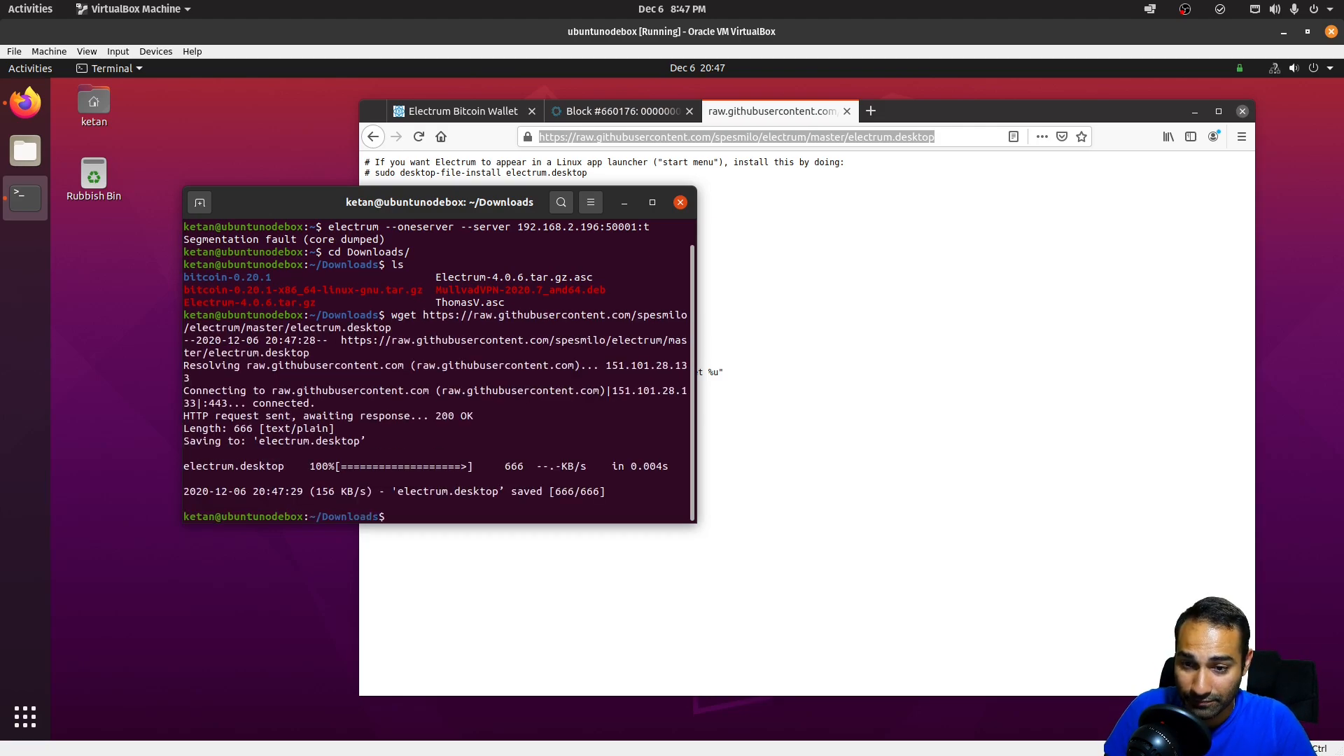
- Open the downloaded electrum.desktop in the nano editor
type("nano elect")
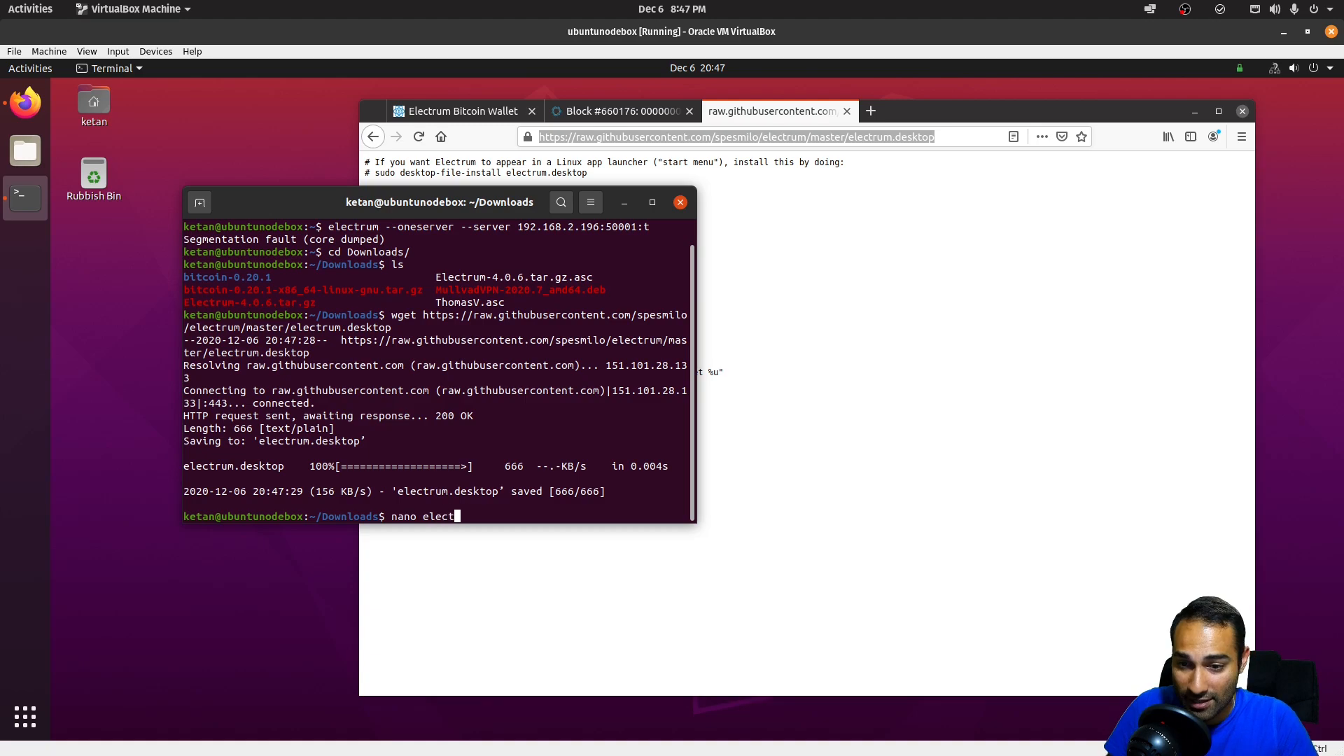
key("Tab")
key("Return")
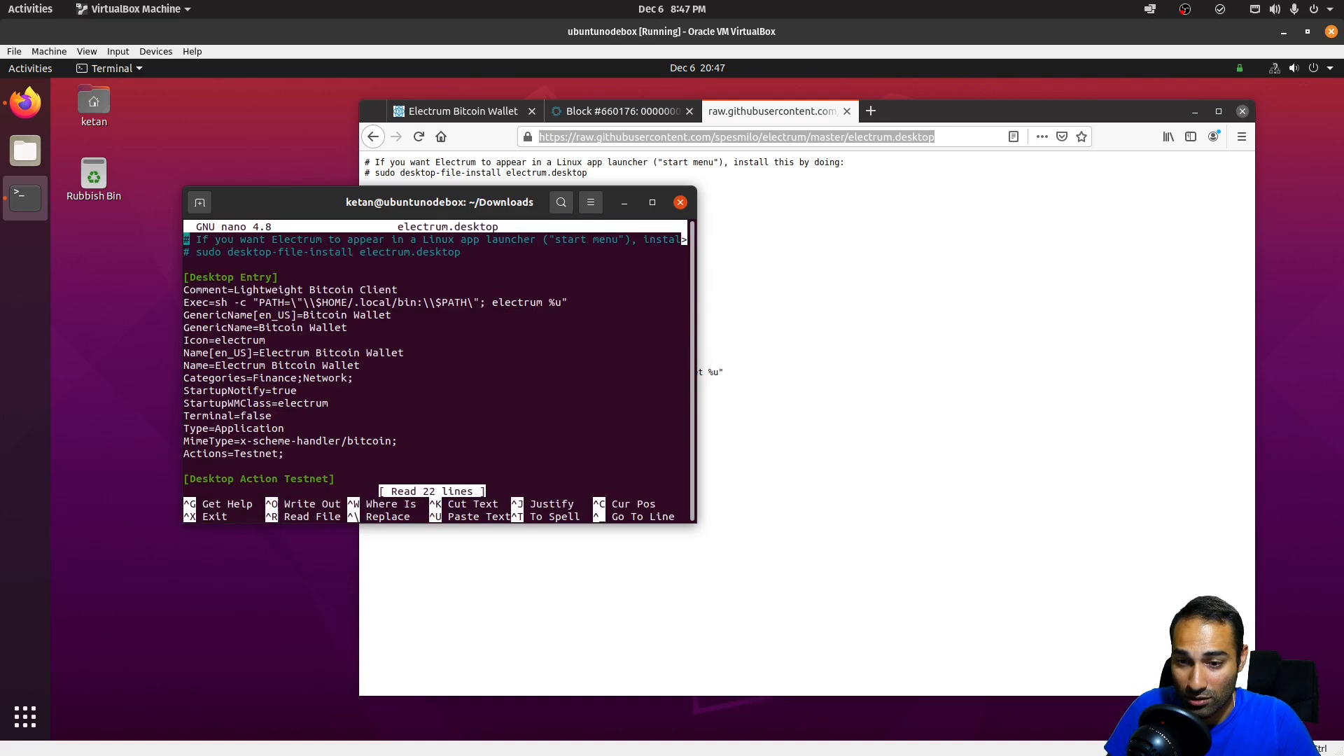
- Insert "--oneserver --server 192.168.2.196:50001:t" between electrum and %u in the Desktop Entry's Exec line
key("Down")
key("Down")
key("Down")
key("Down")
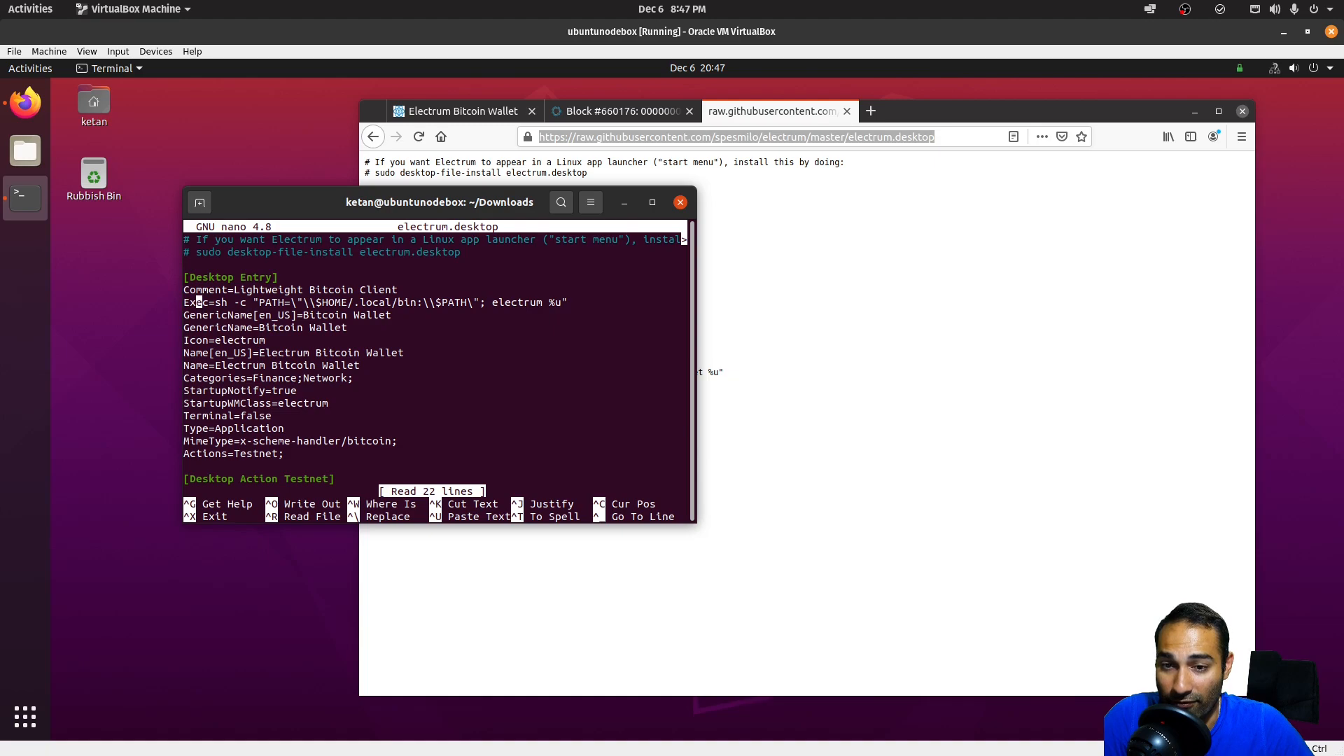
key("Right")
key("Right")
key("Right")
key("Right")
key("Right")
key("Right")
key("Right")
key("Right")
key("Right")
key("Right")
key("Right")
key("Right")
key("Right")
key("Right")
key("Right")
key("Right")
key("Right")
key("Right")
key("Right")
key("Right")
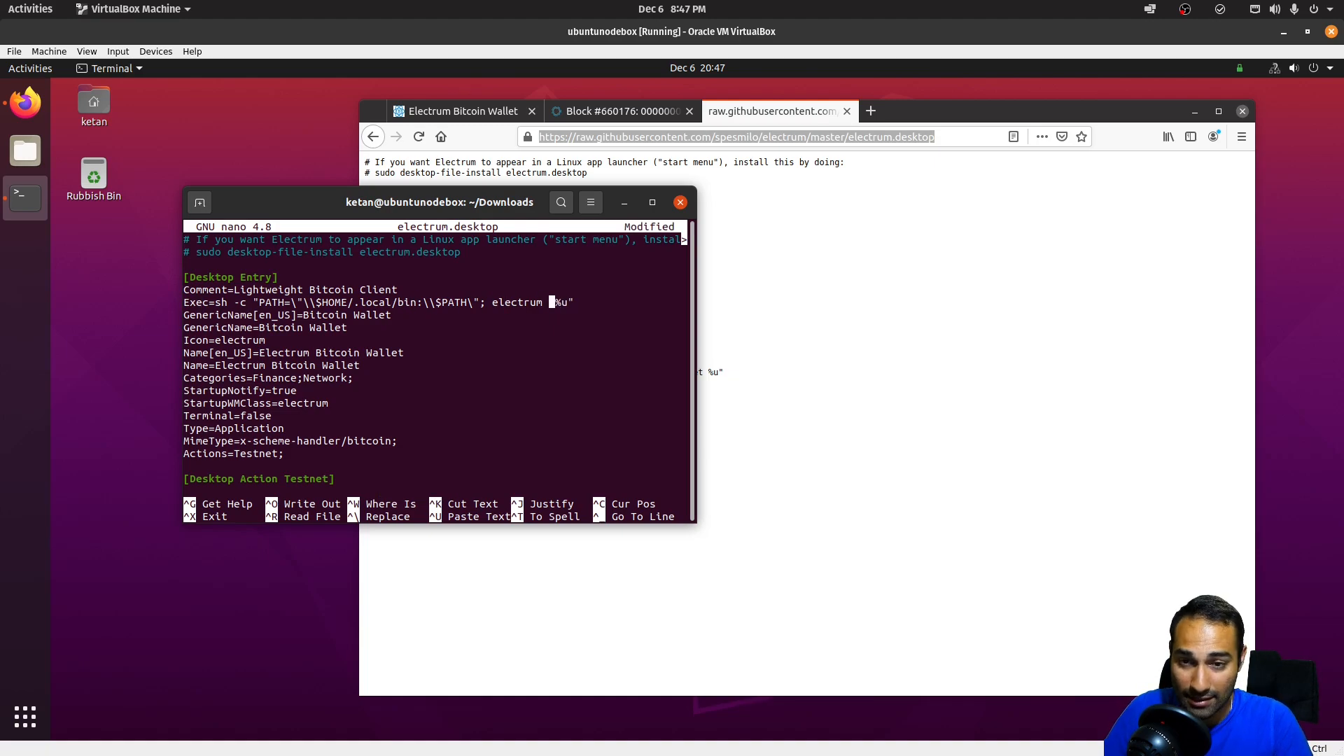
type("--oneserver -")
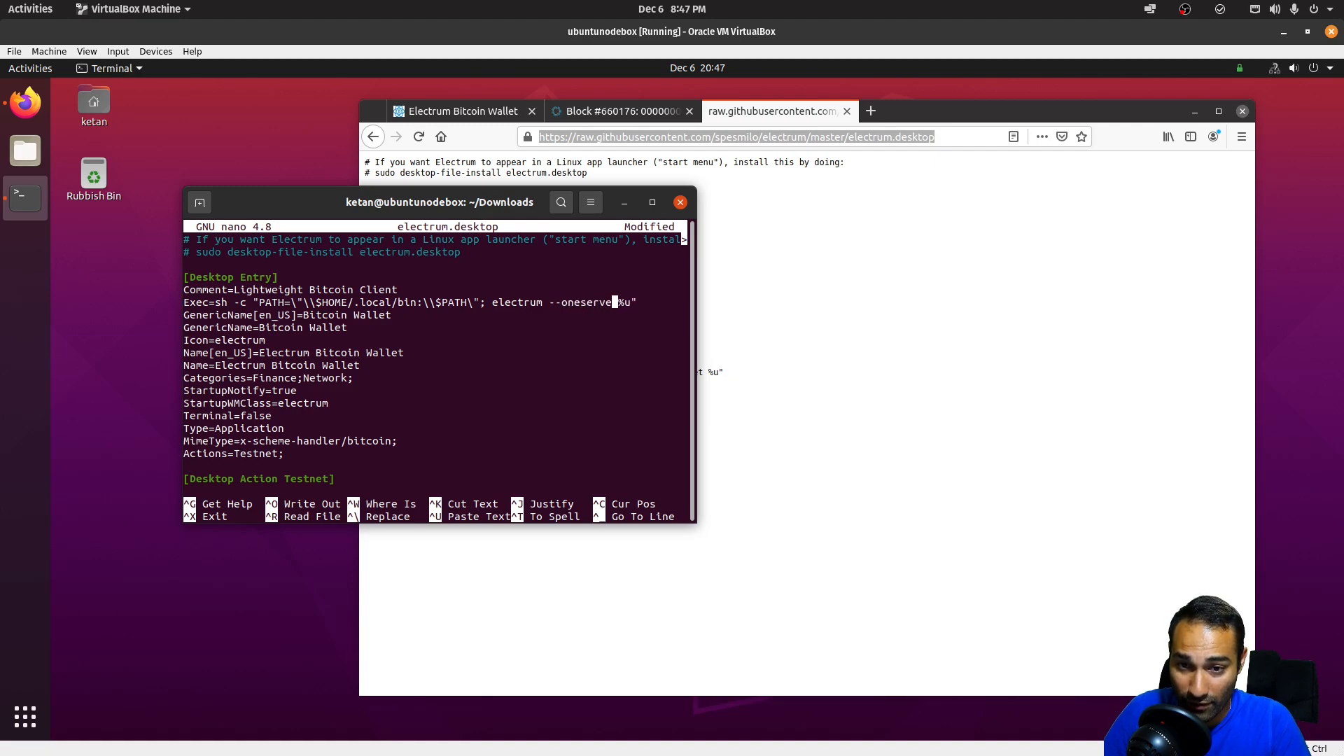
type("-oneserver --serv")
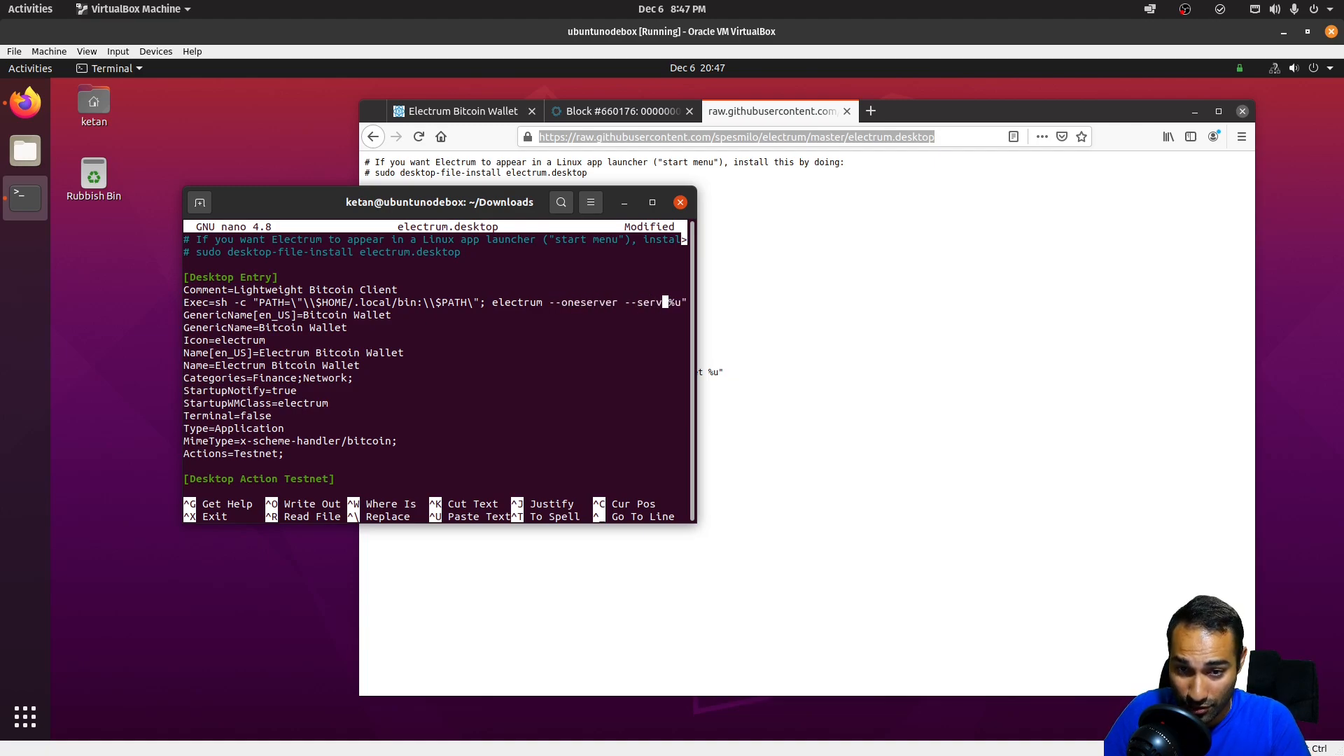
type("168.")
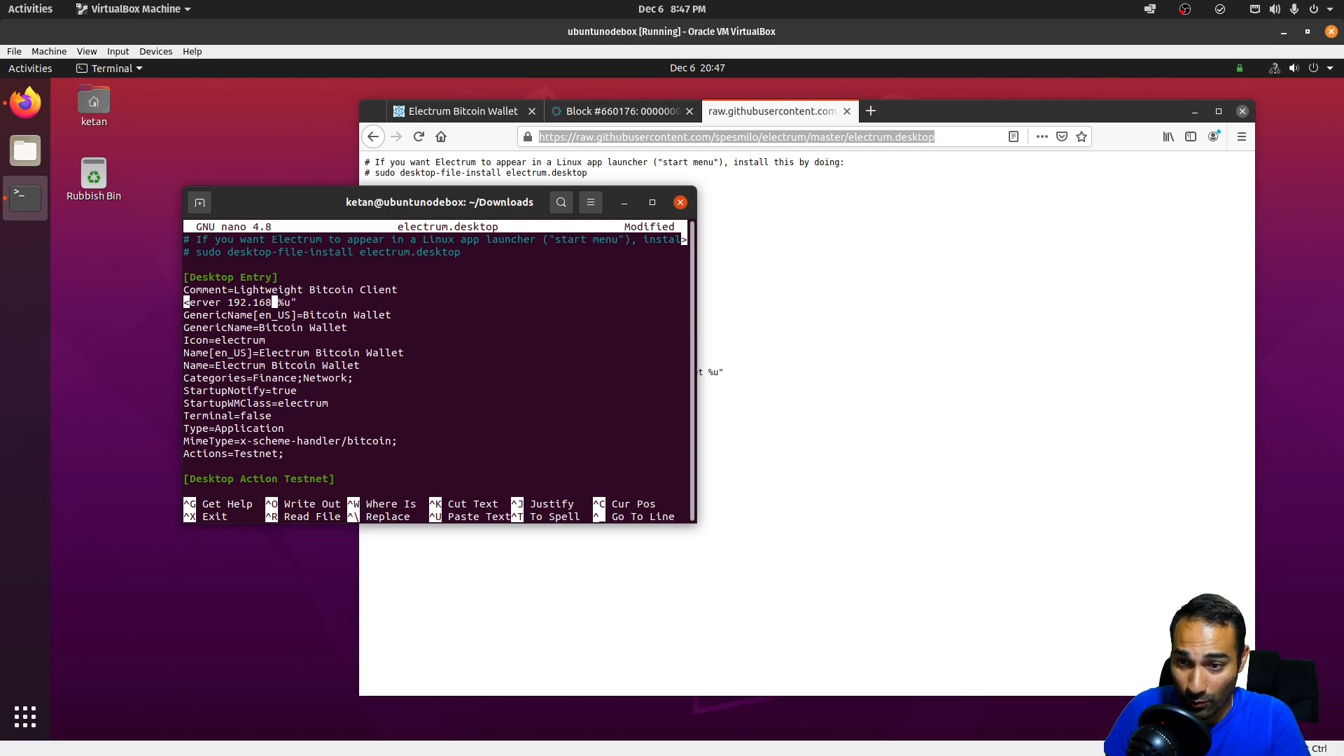
type("2.")
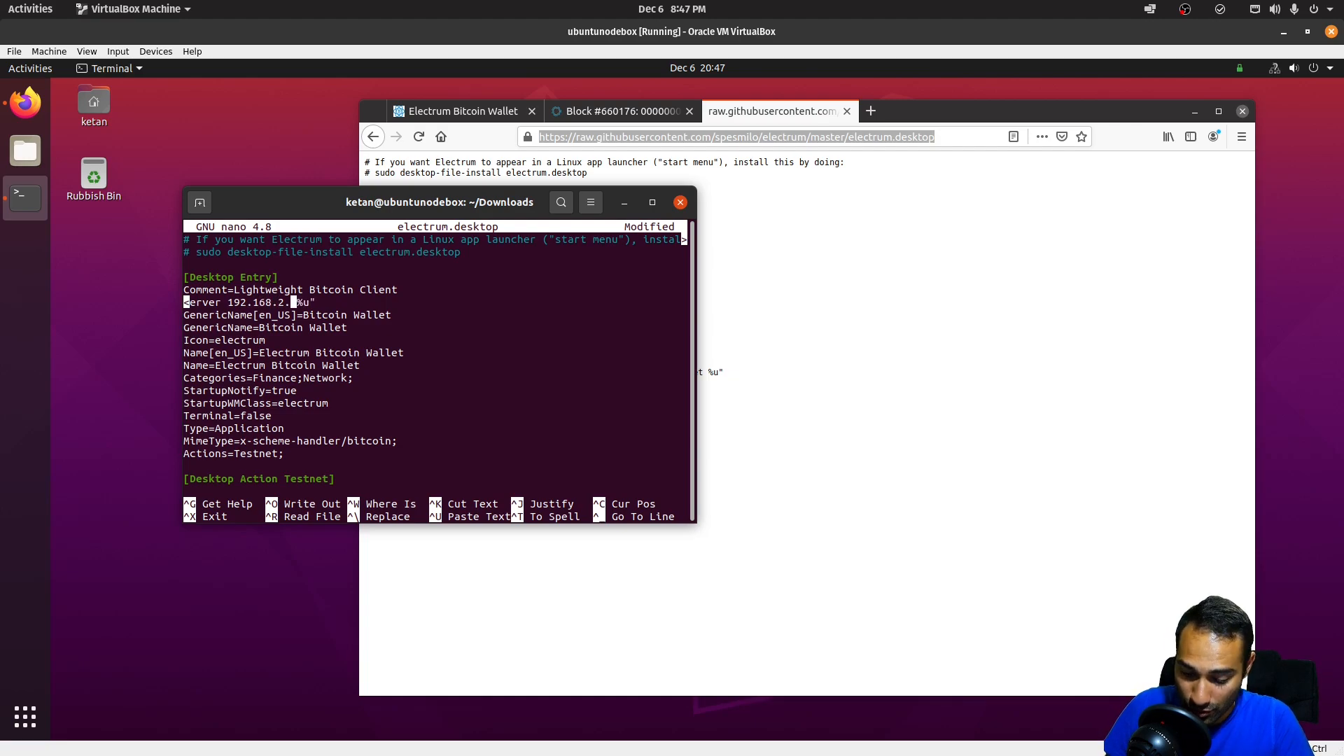
type("196:")
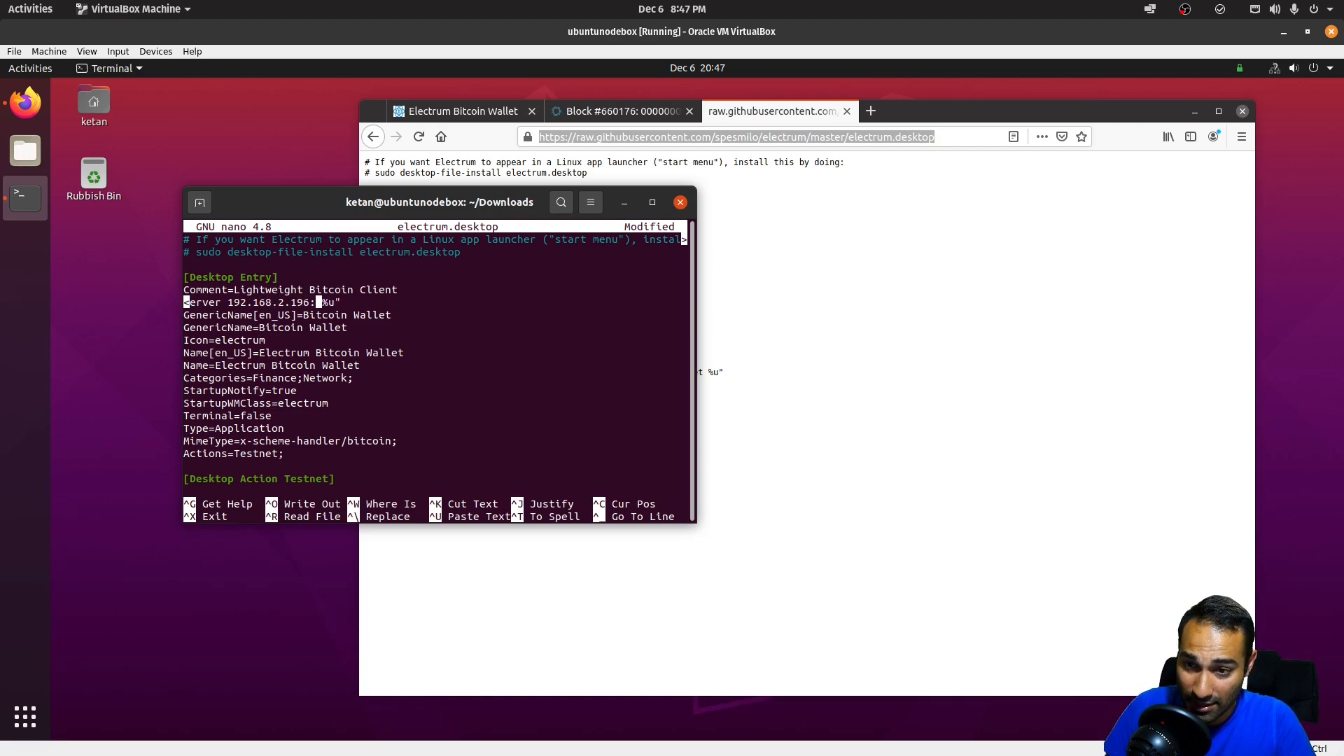
type("50001:")
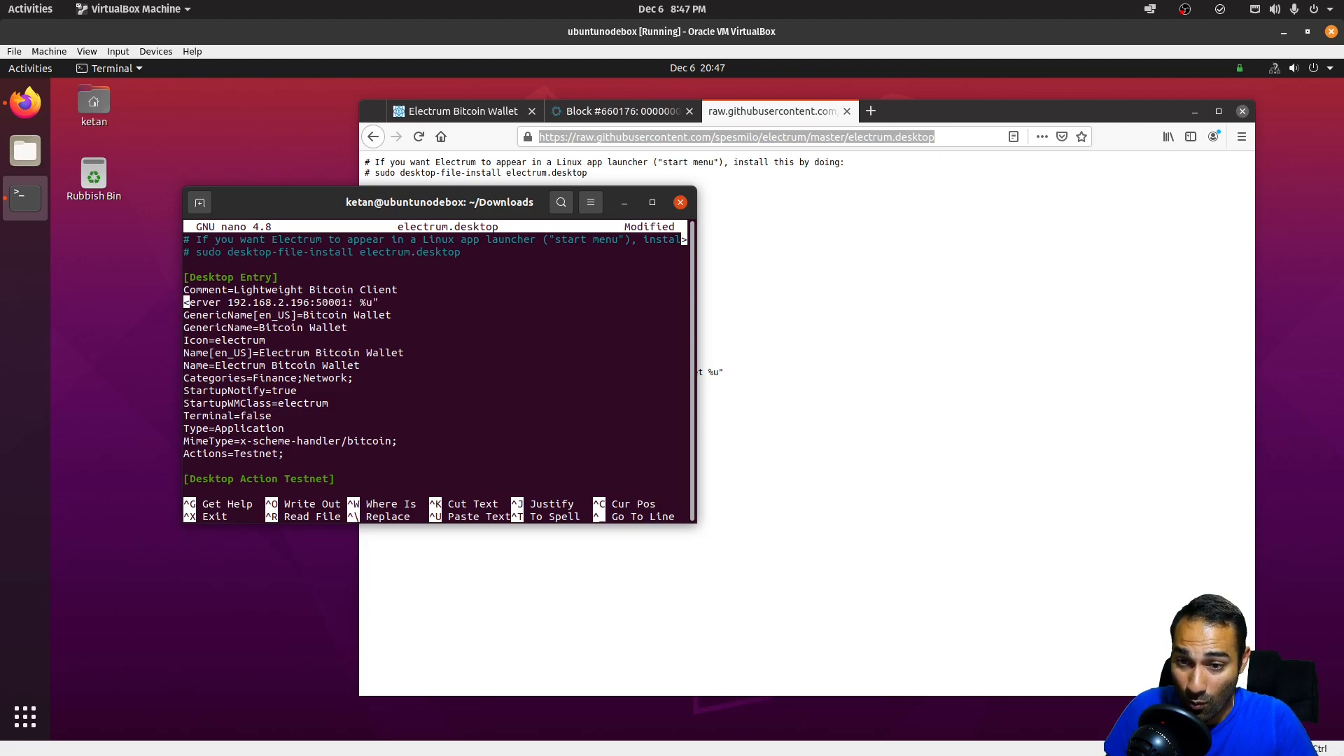
type("t")
key("Right")
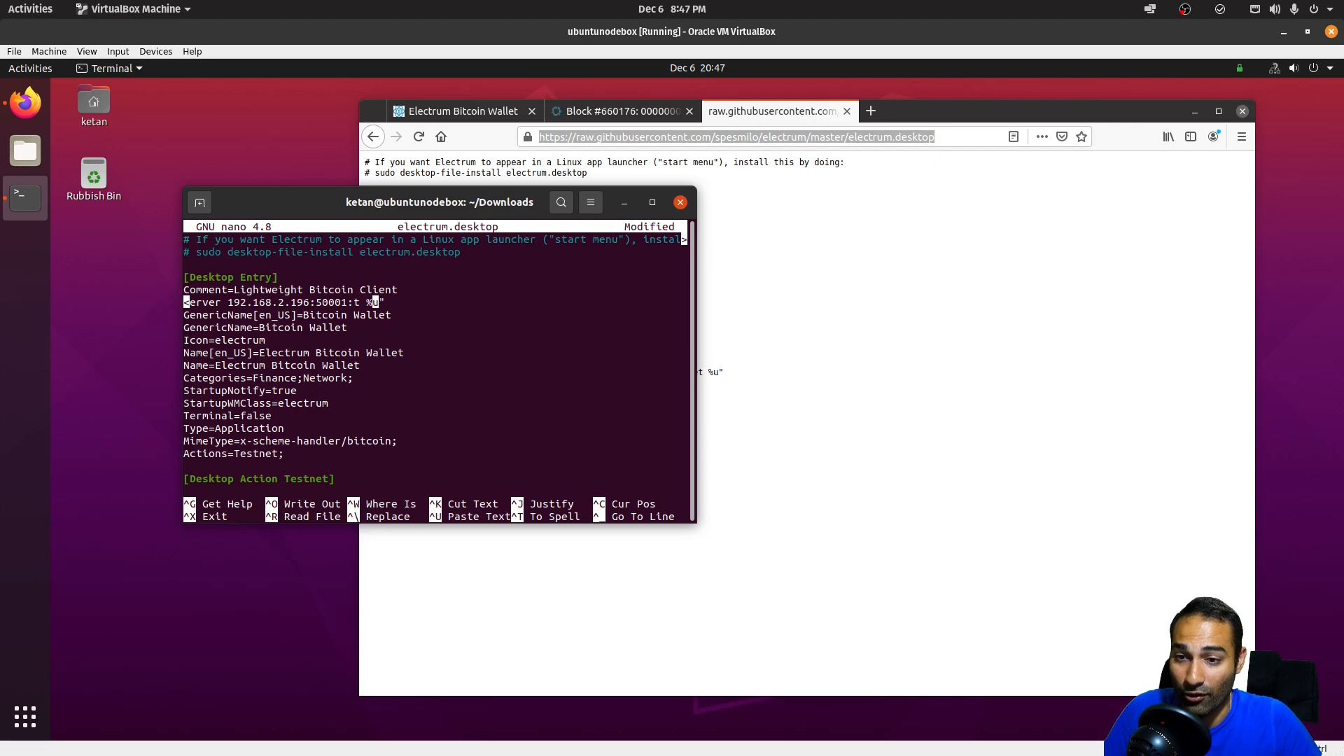
- Review the remaining launcher entries in electrum.desktop, down to the Desktop Action Testnet section
key("Down")
key("Right")
key("Right")
key("Right")
key("Right")
key("Right")
key("Right")
key("Right")
key("Right")
key("Right")
key("Right")
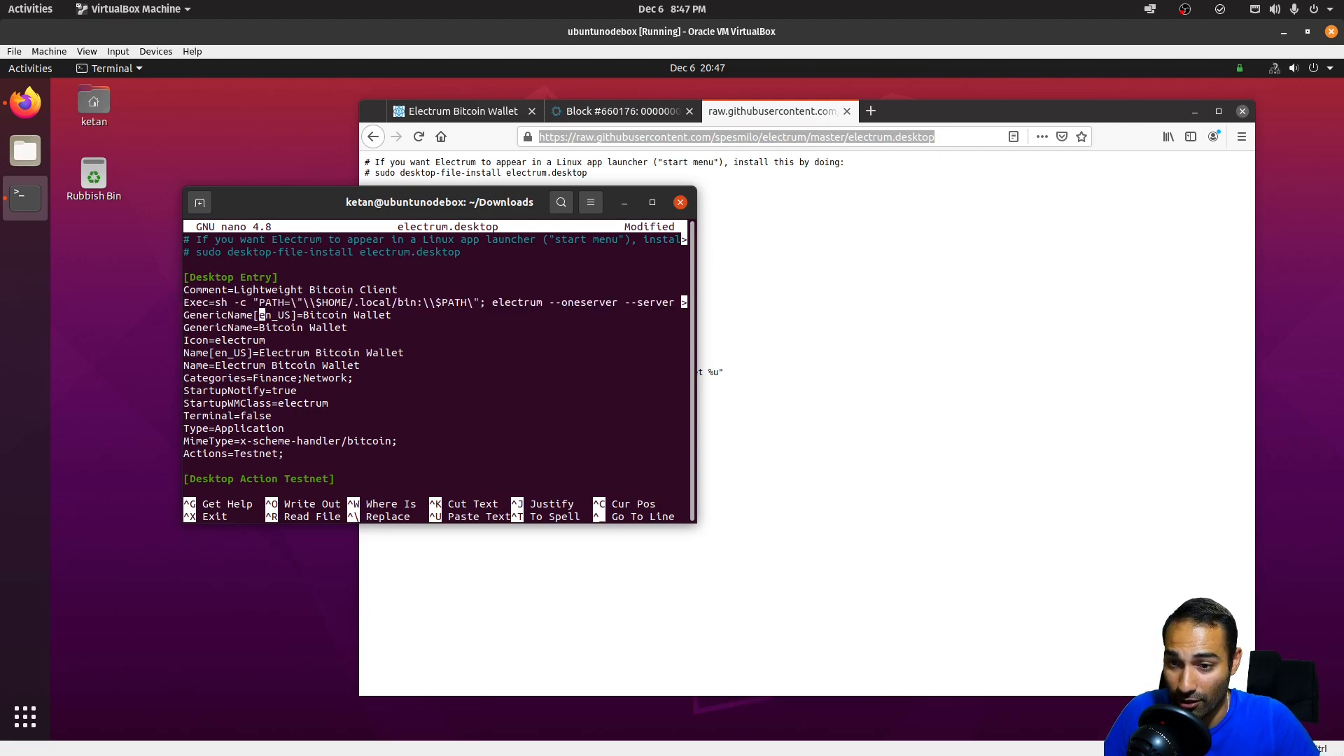
key("Down")
key("Down")
key("Down")
key("Down")
key("Down")
key("Down")
key("Down")
key("Down")
key("Down")
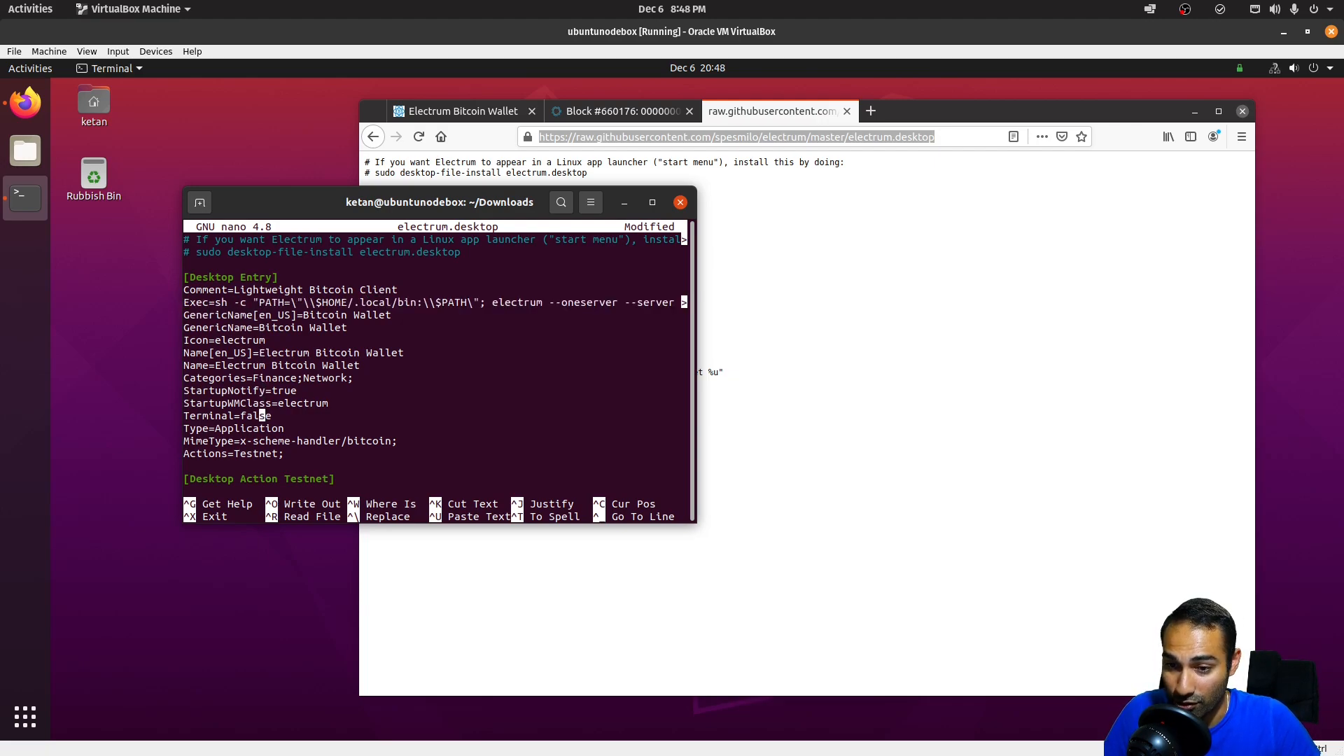
key("Down")
key("Down")
key("Down")
key("Down")
key("Down")
key("Down")
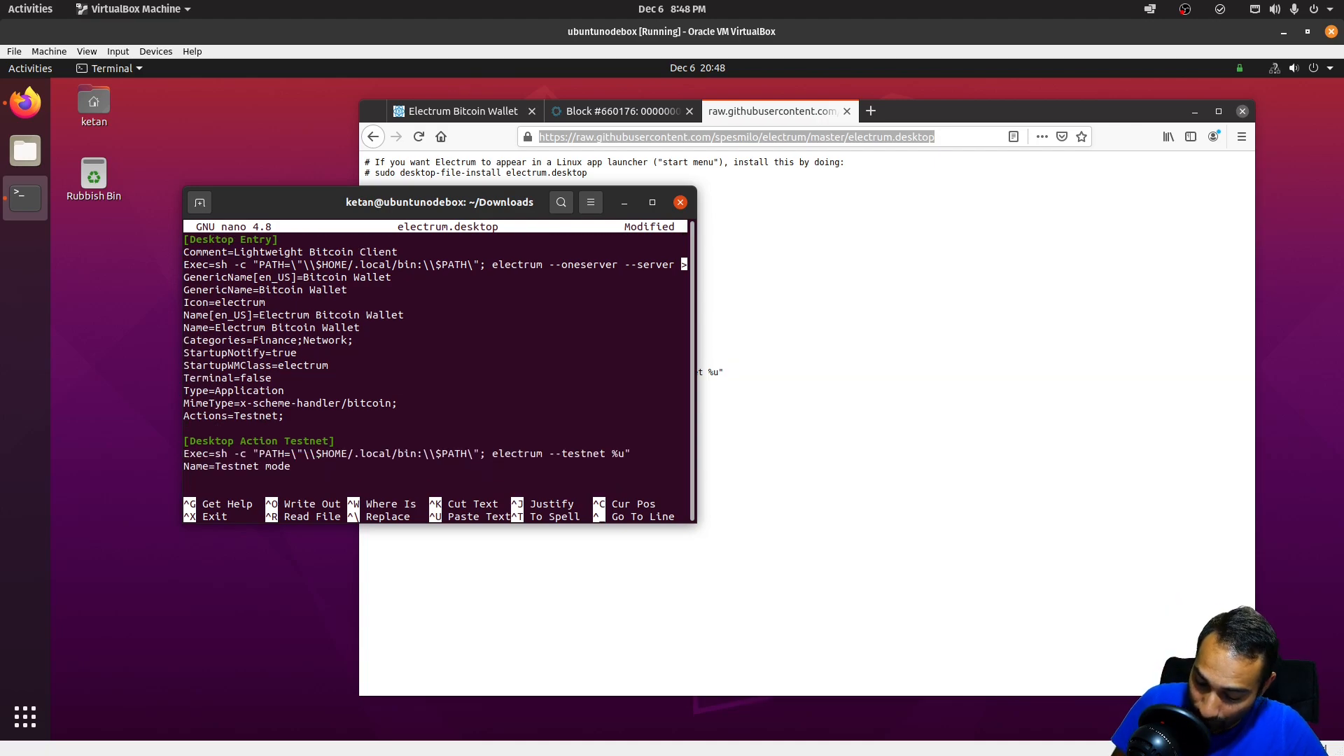
- Save the changes to electrum.desktop under the same name and exit nano
key("ctrl+x")
key("y")
key("Return")
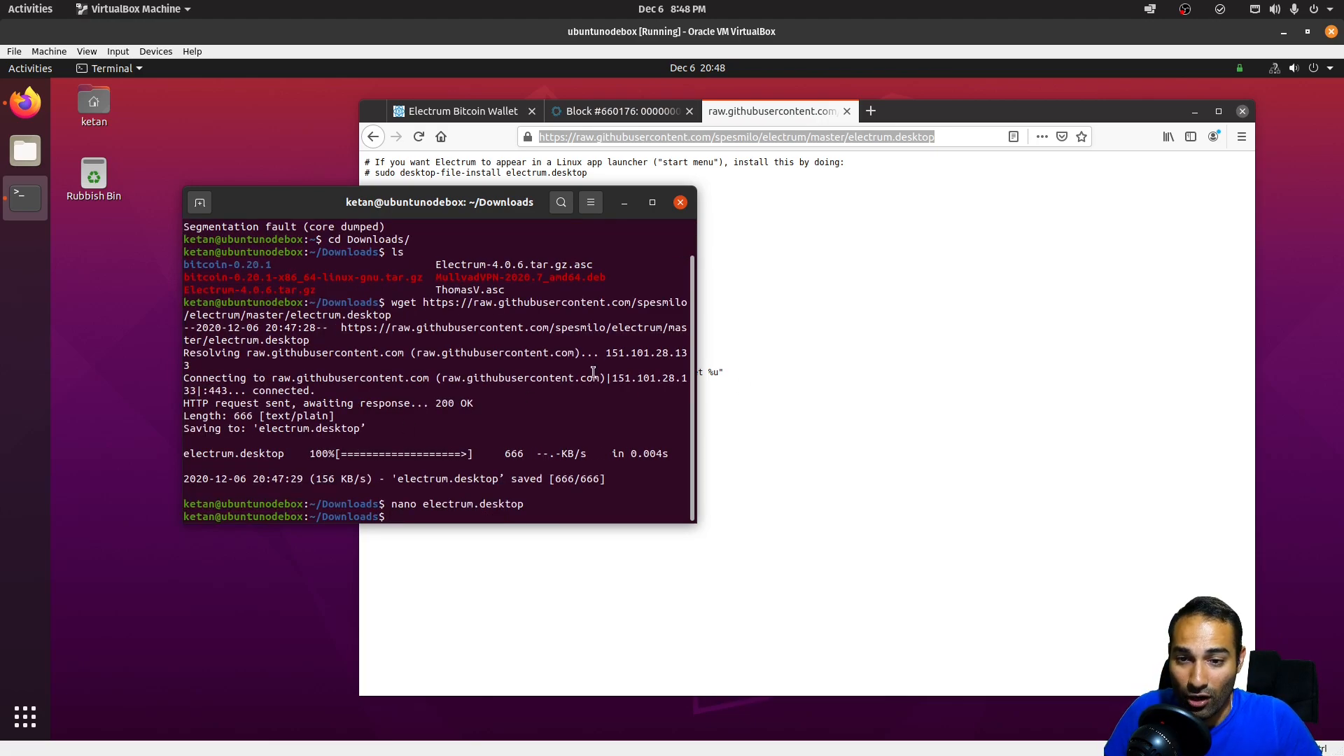
- Switch to Firefox, return to the spesmilo/electrum file finder on GitHub and search it for ".png"
left_click(856, 319)
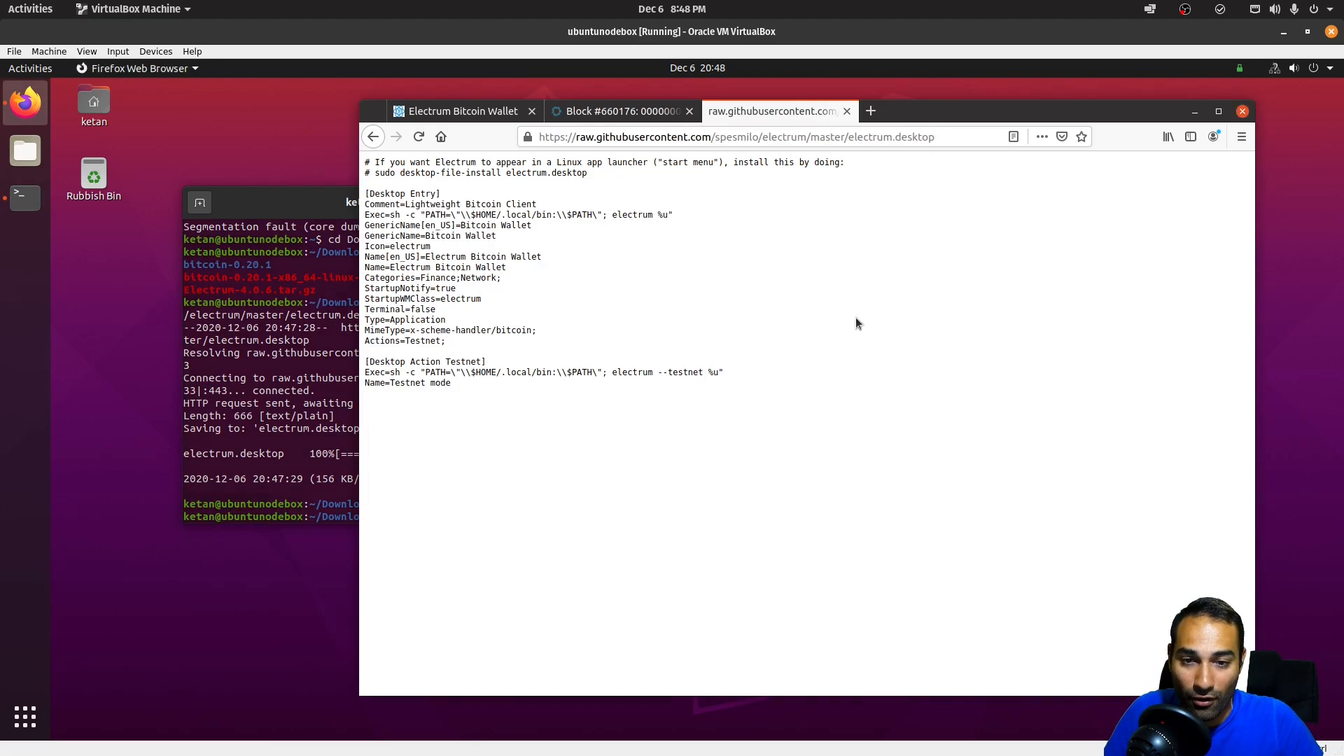
left_click(375, 140)
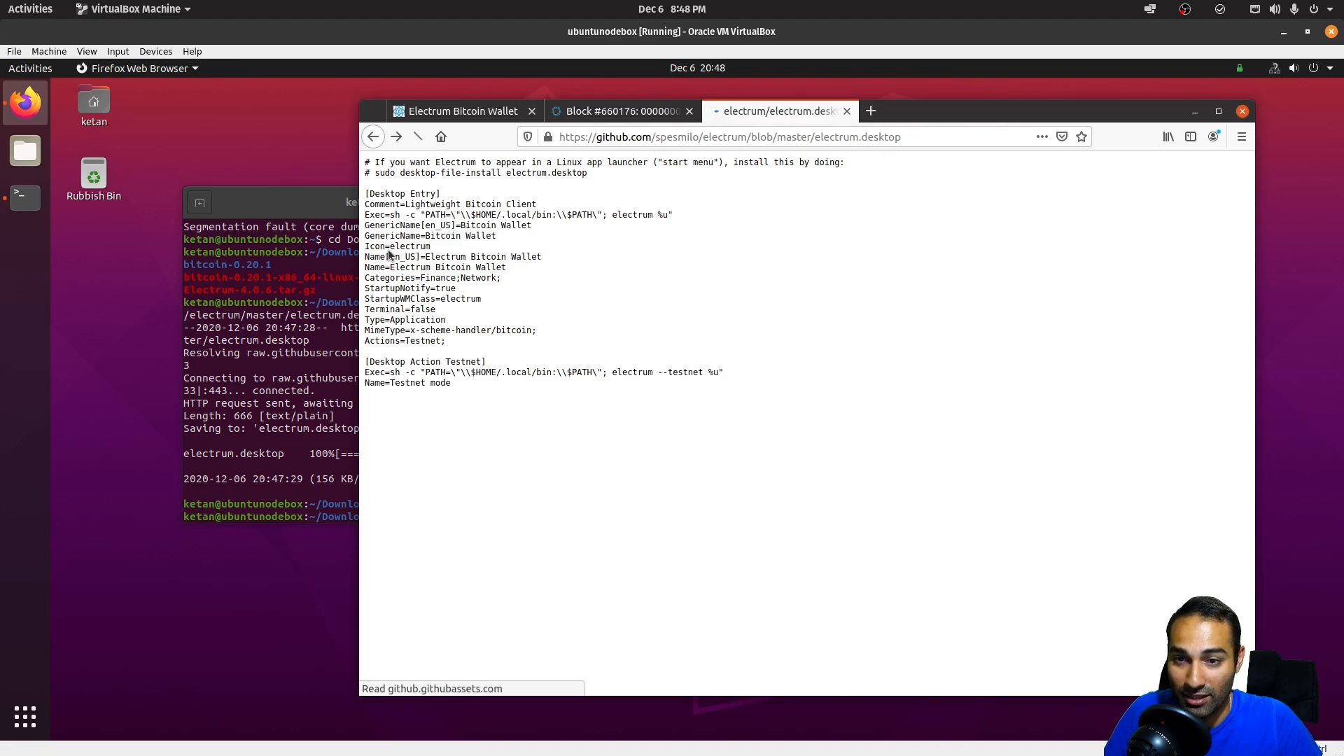
left_click(372, 138)
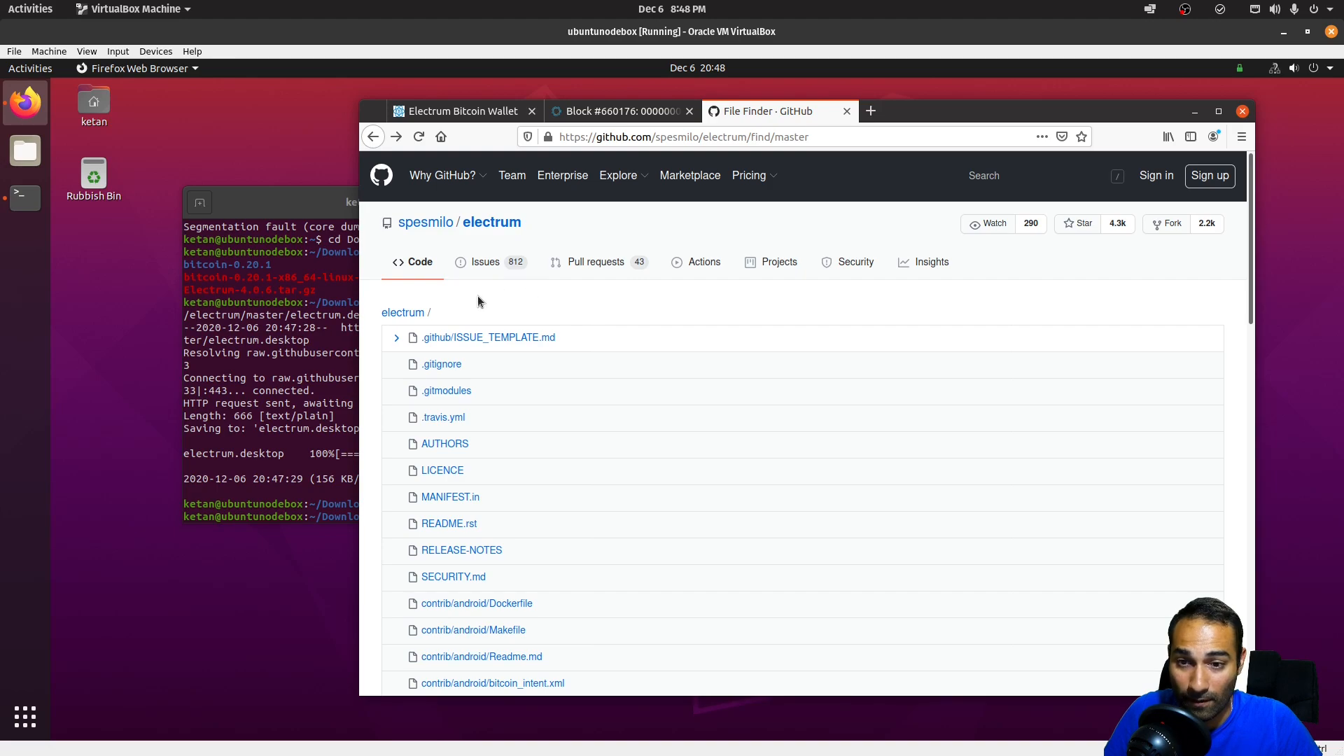
type(".p")
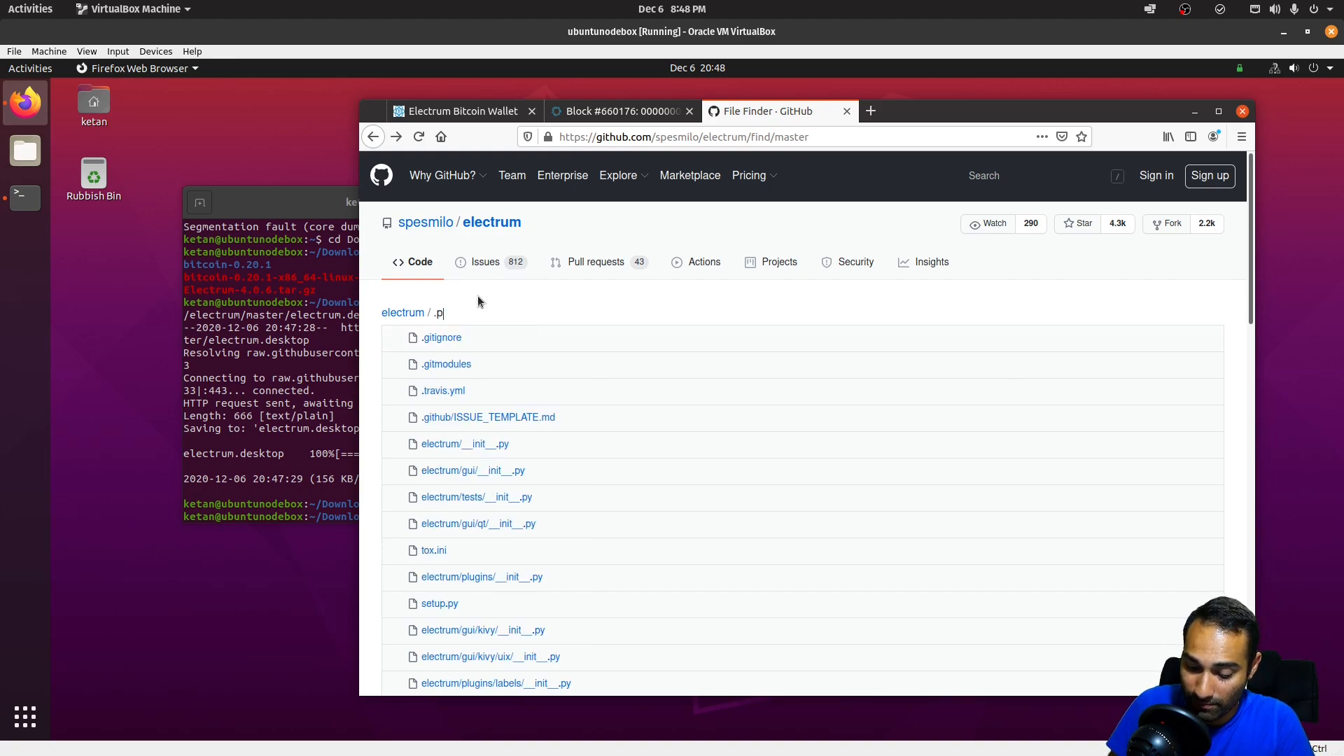
type("ng")
- Open the electrum/gui/icons/electrum.png file page from the filtered file list
scroll(576, 417, "down", 1)
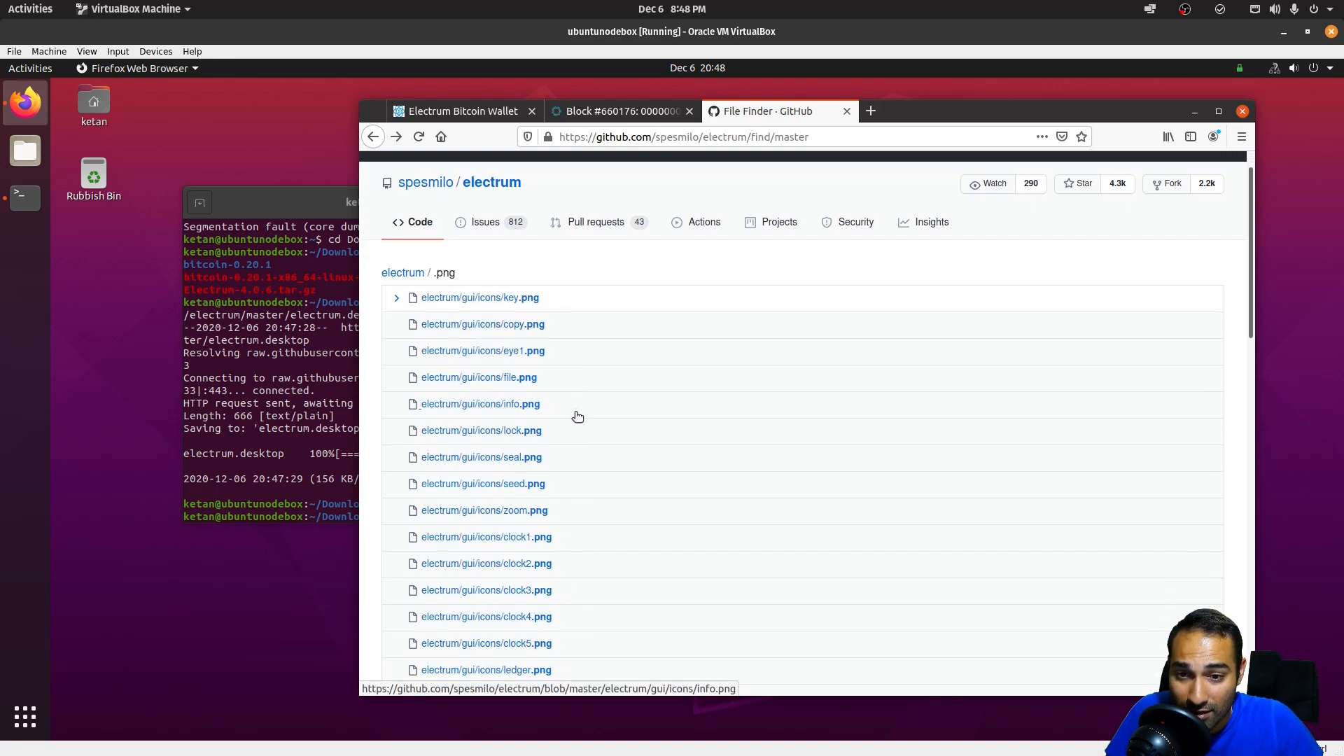
scroll(578, 417, "down", 1)
scroll(549, 385, "down", 1)
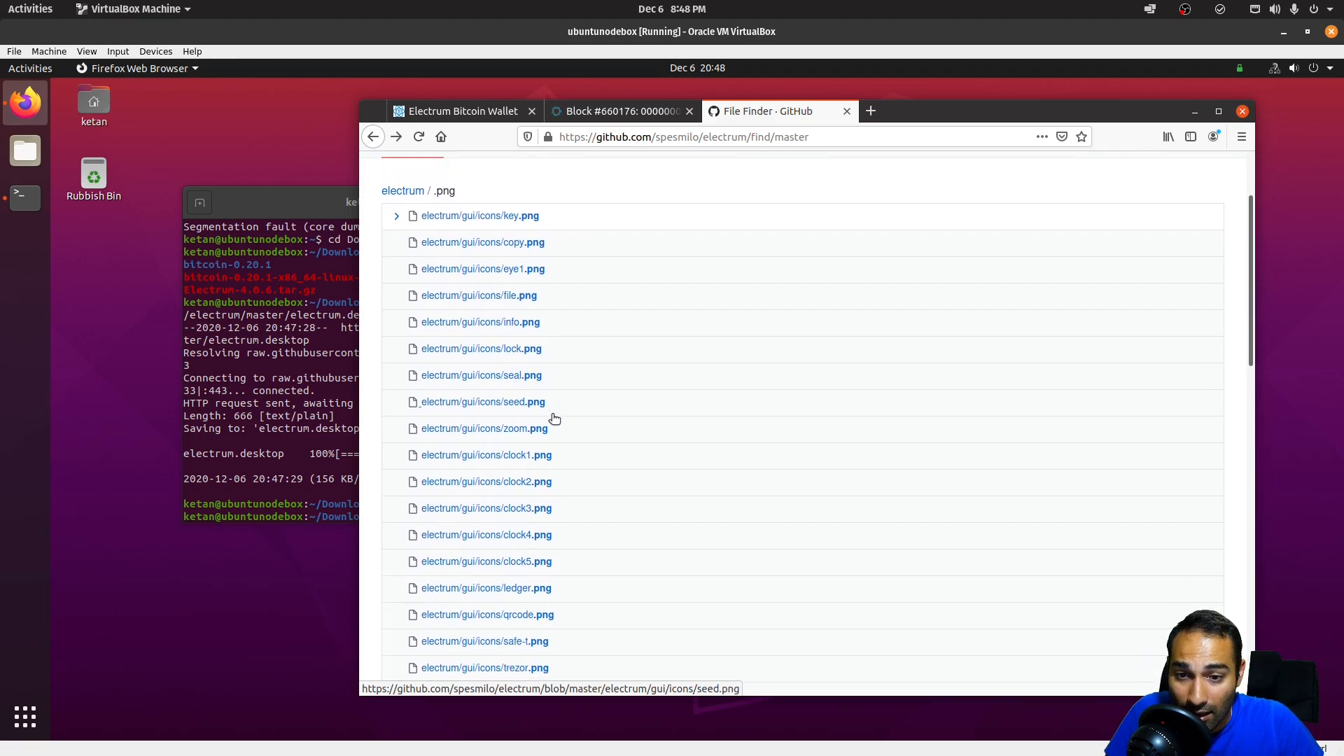
scroll(560, 427, "down", 8)
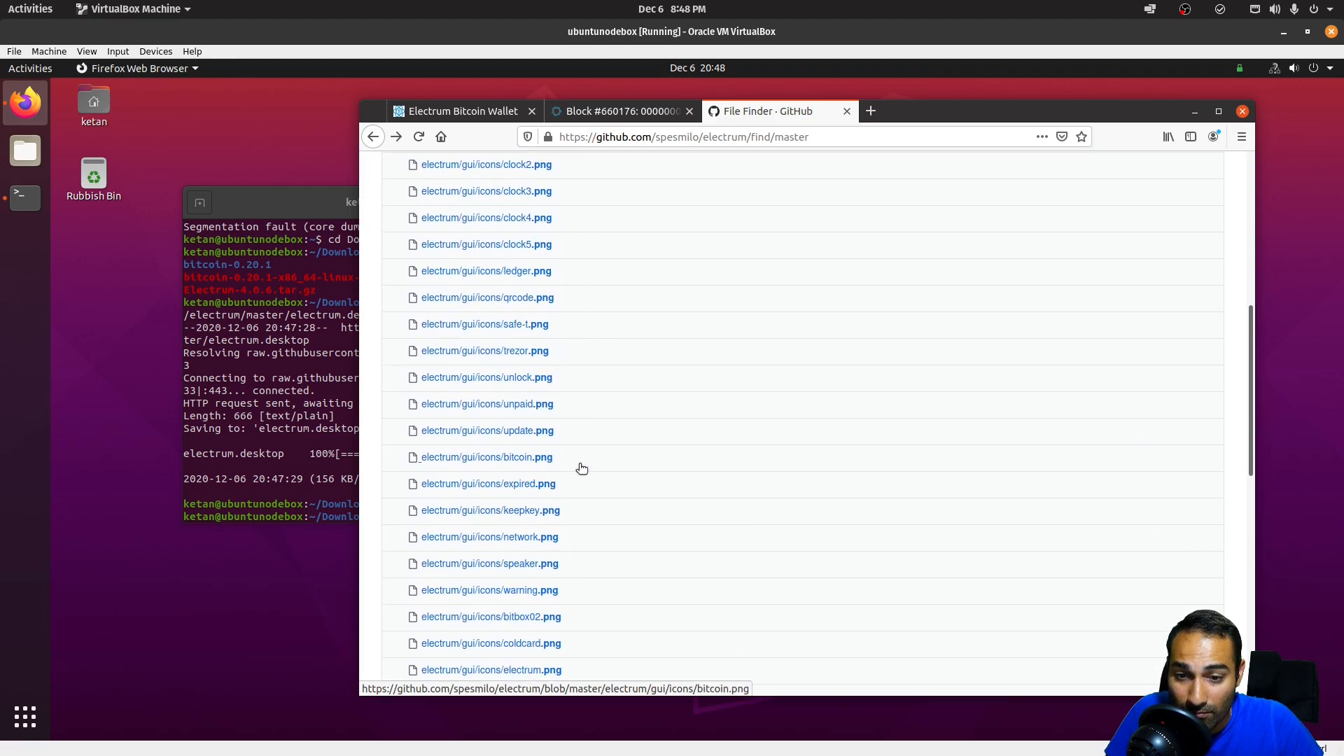
scroll(567, 484, "down", 2)
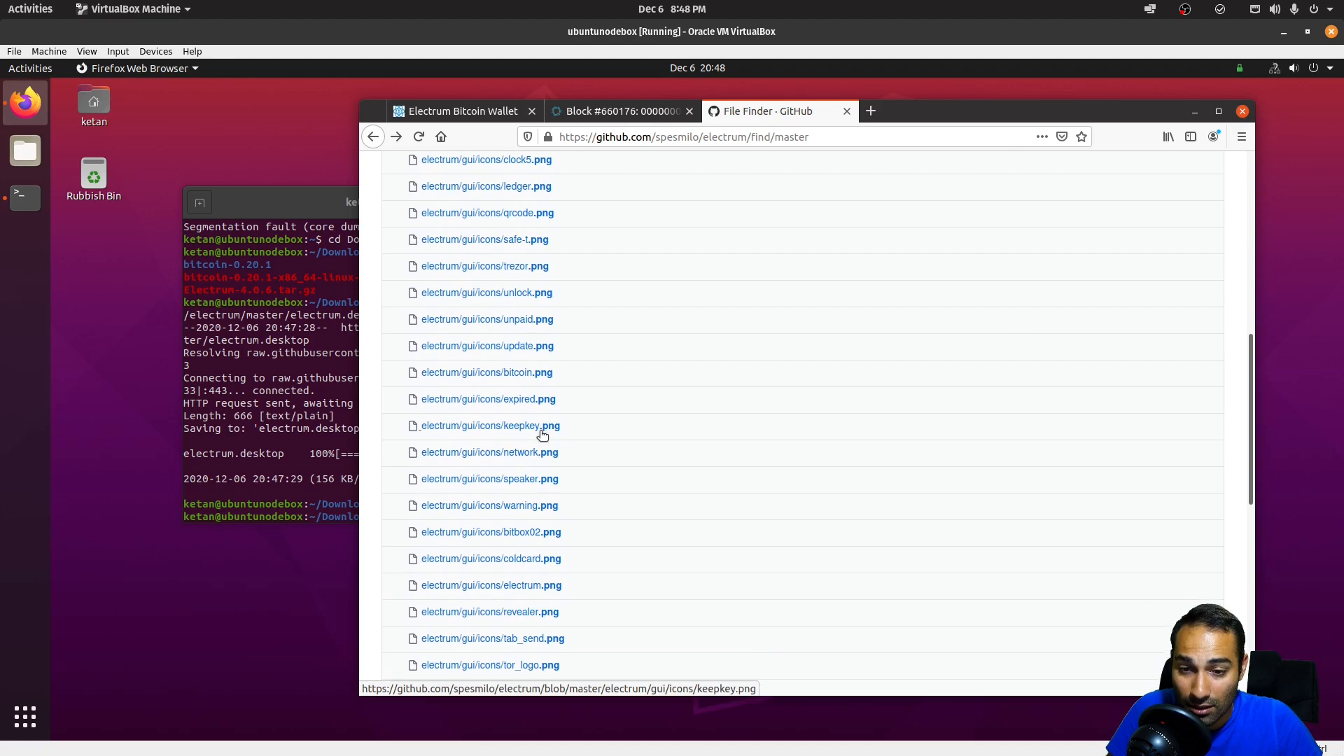
left_click(517, 480)
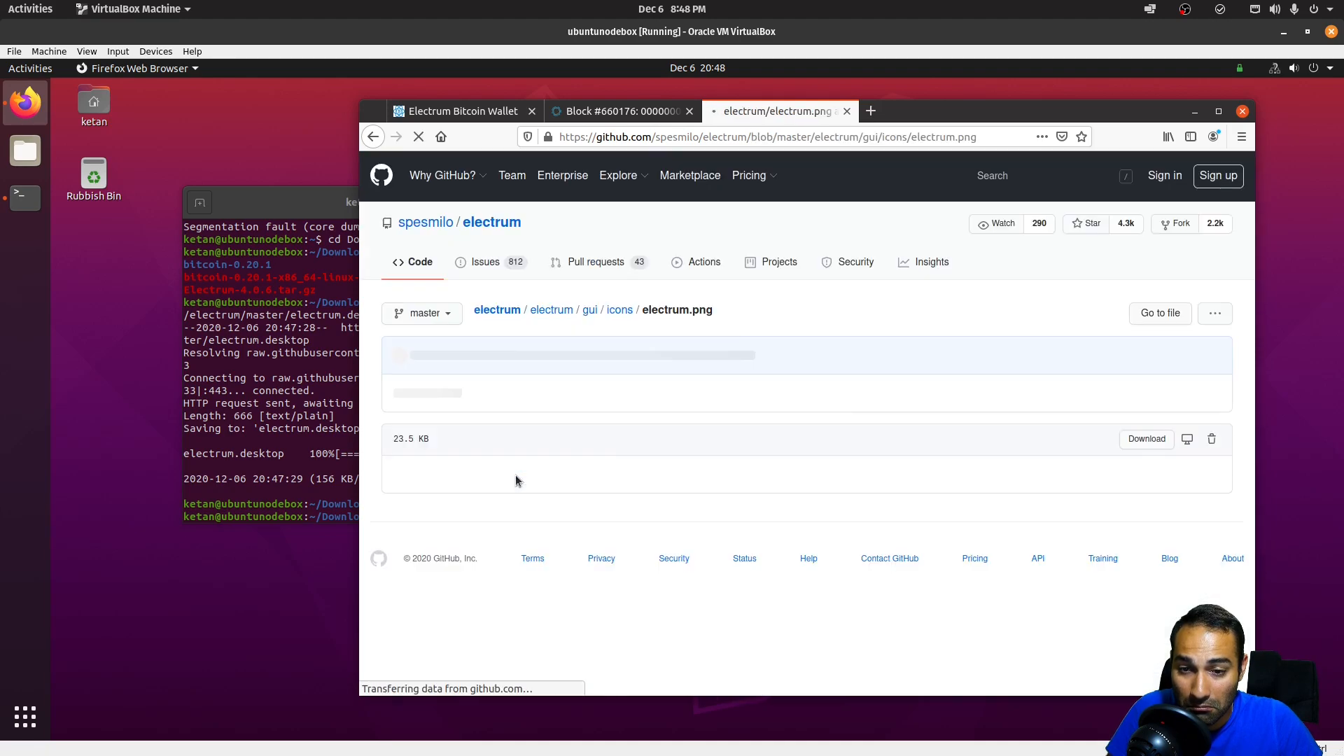
- Open the raw electrum.png image and copy its full URL
scroll(928, 358, "down", 3)
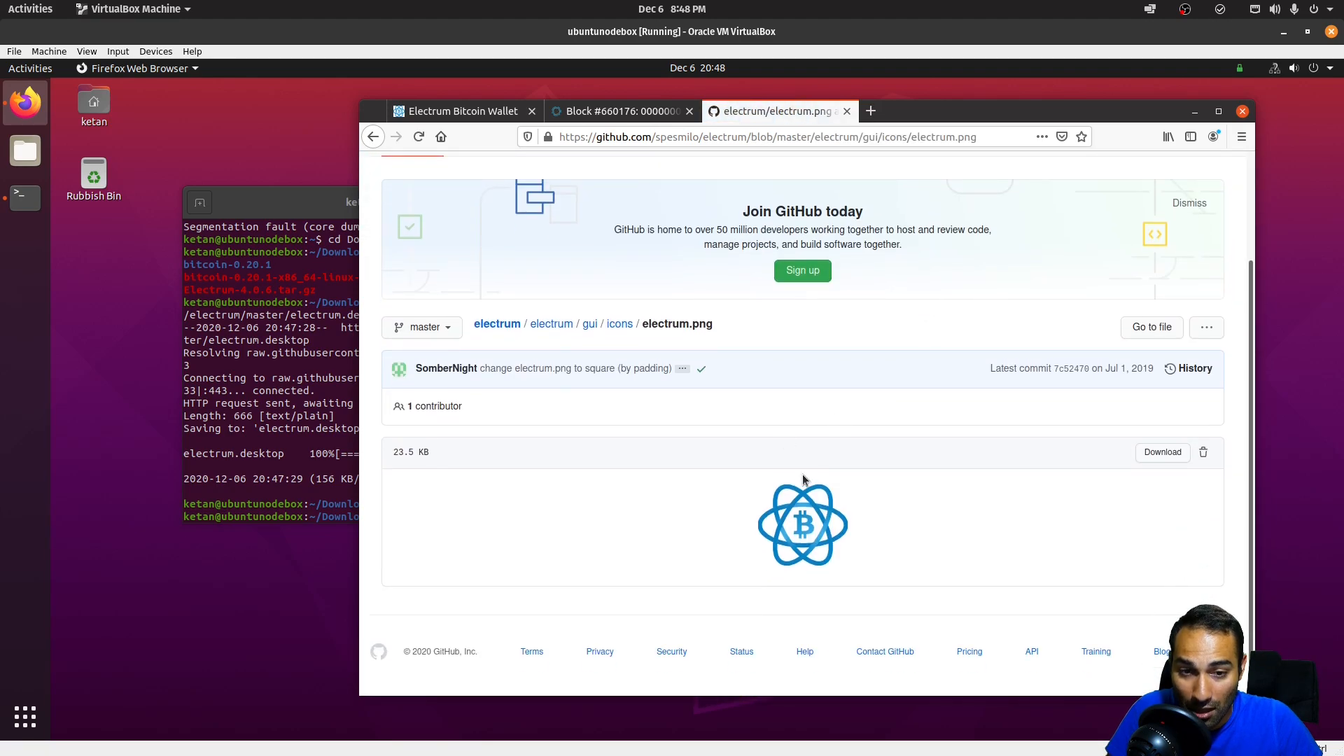
left_click(1163, 452)
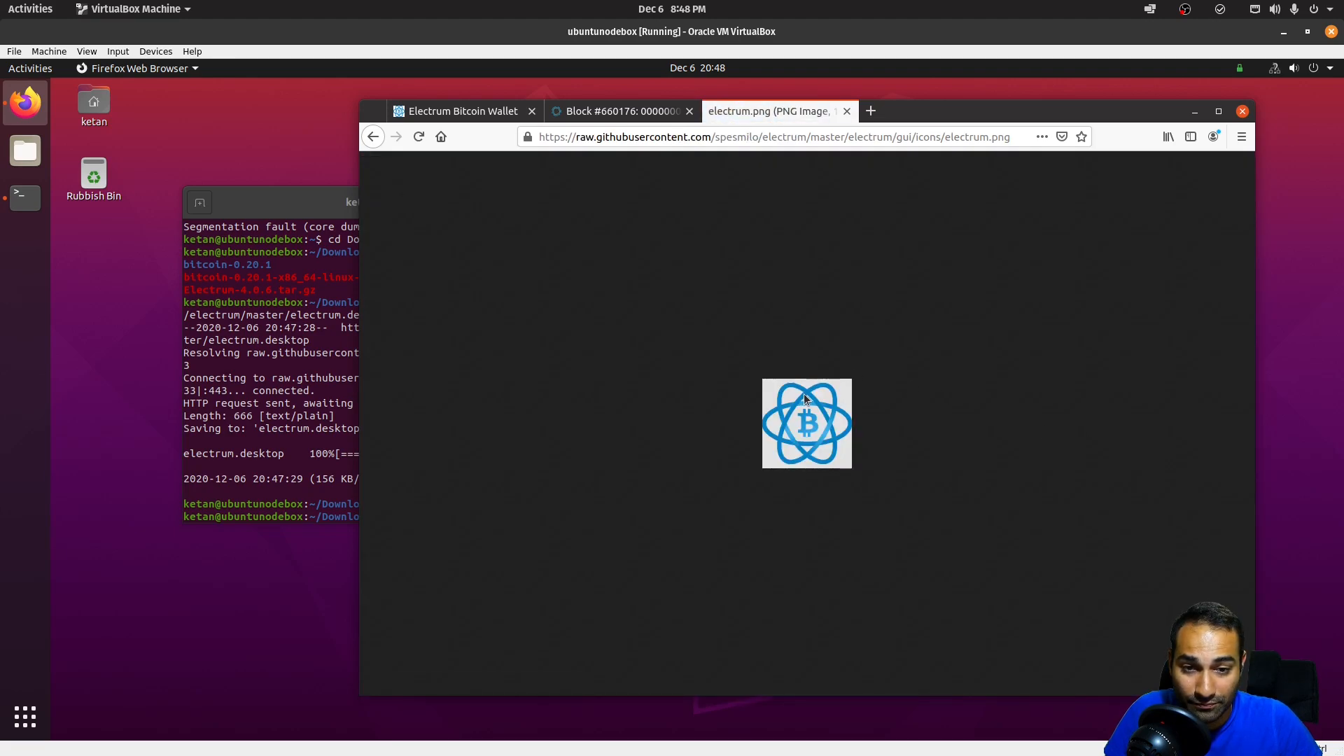
left_click(876, 136)
right_click(880, 138)
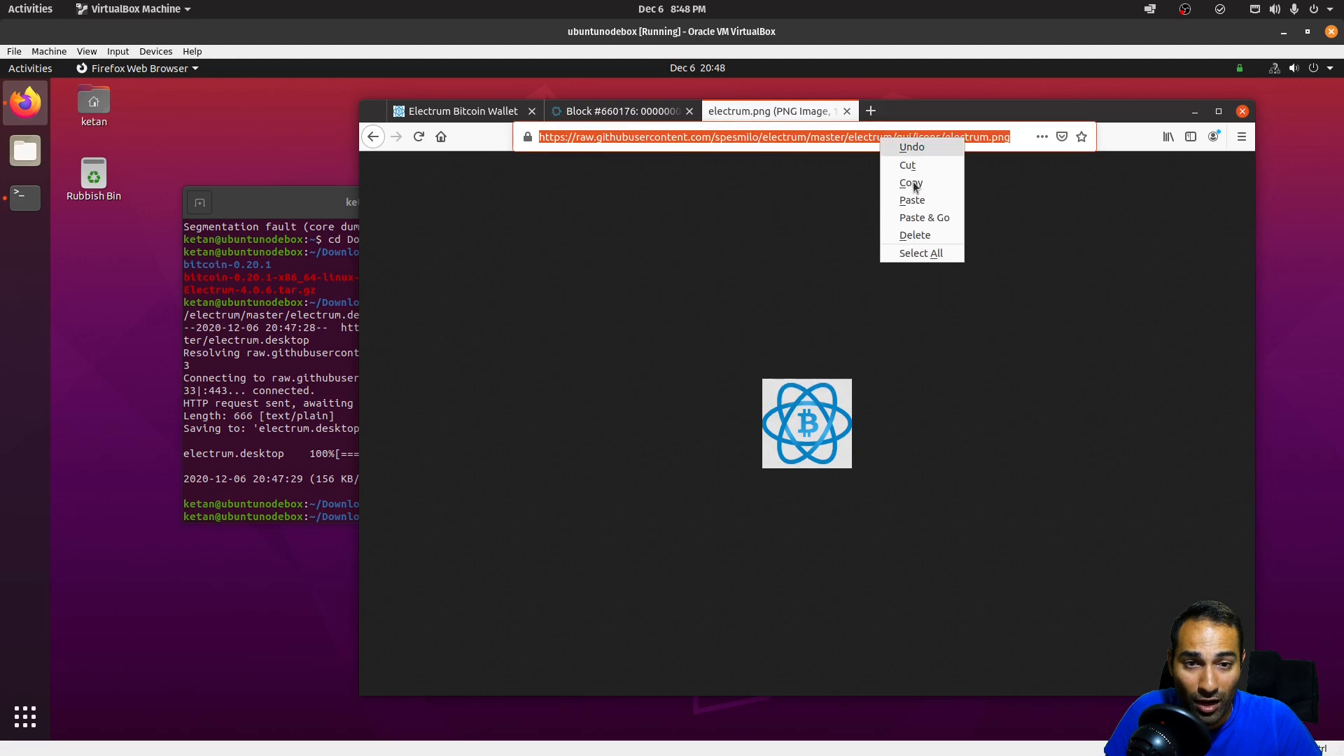
left_click(911, 183)
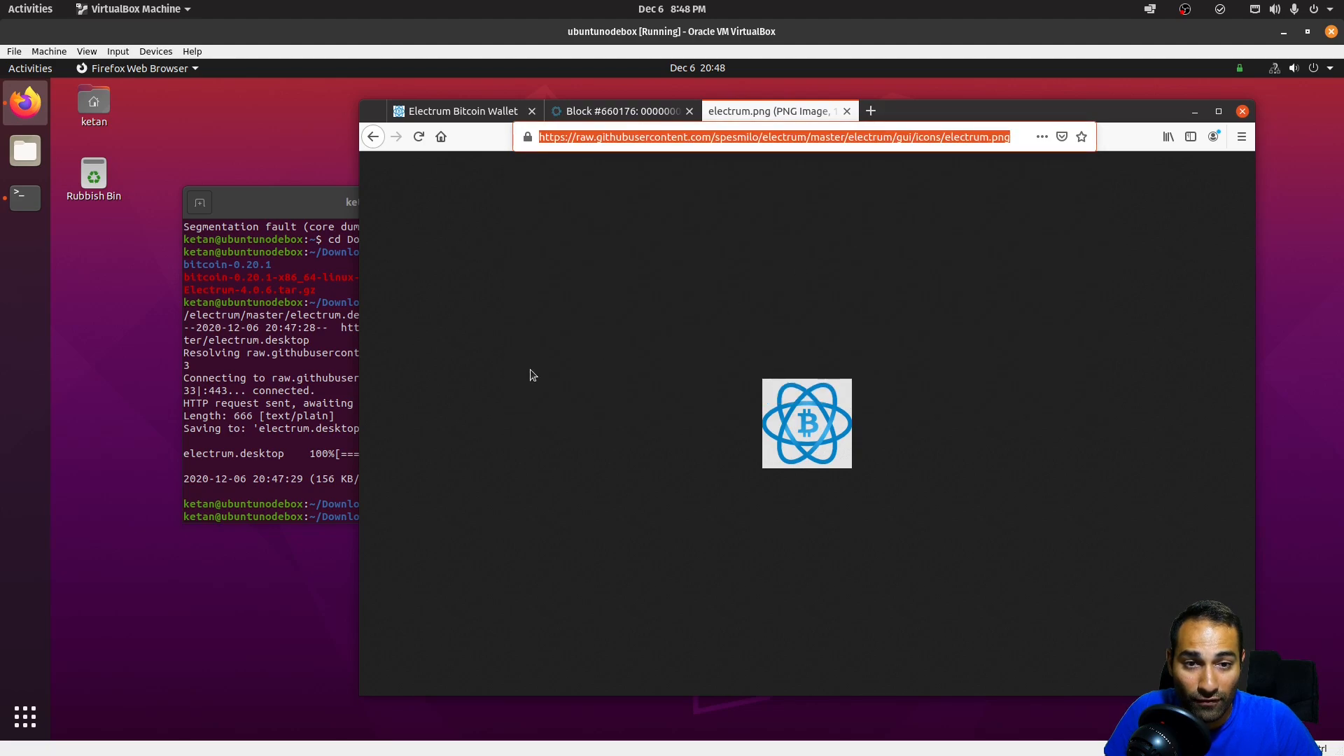
- Switch to the terminal, change to the /usr/share/pixmaps/ directory and list its contents
left_click(322, 406)
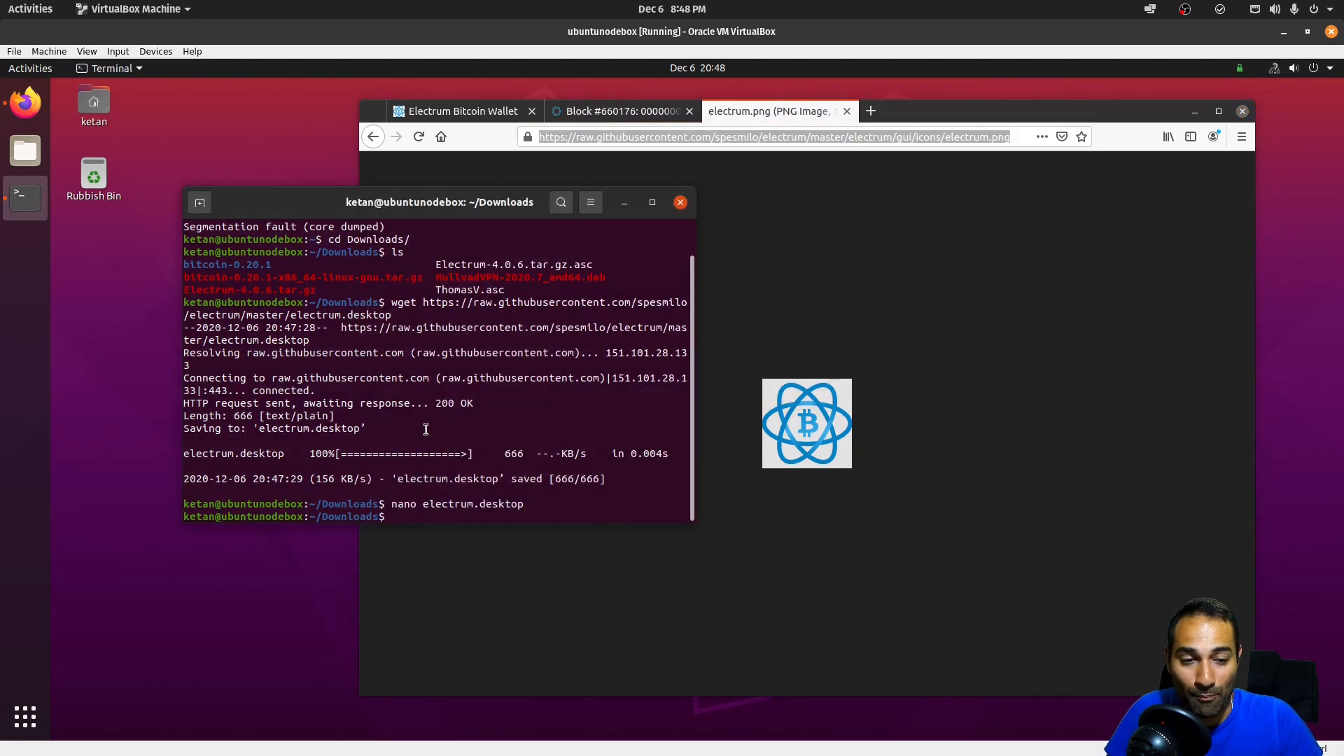
type("cd /usr/")
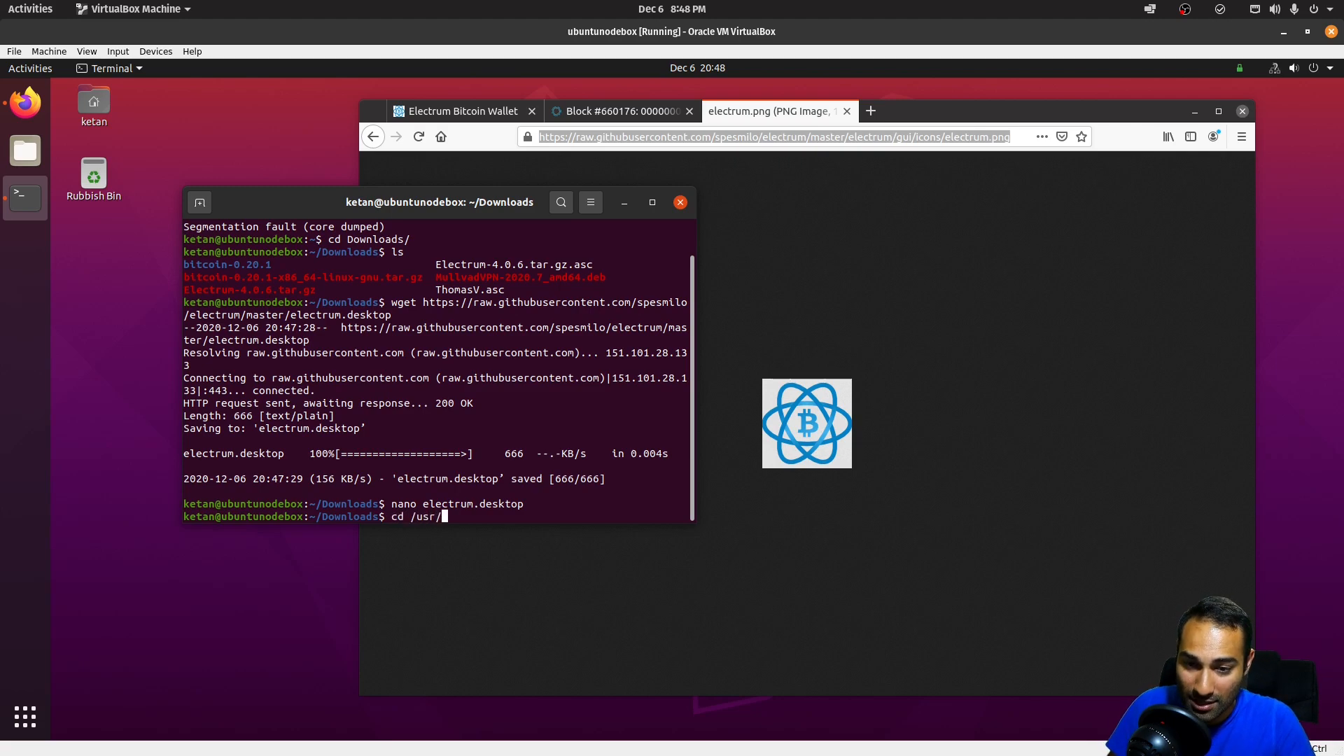
type("share/pix")
key("Tab")
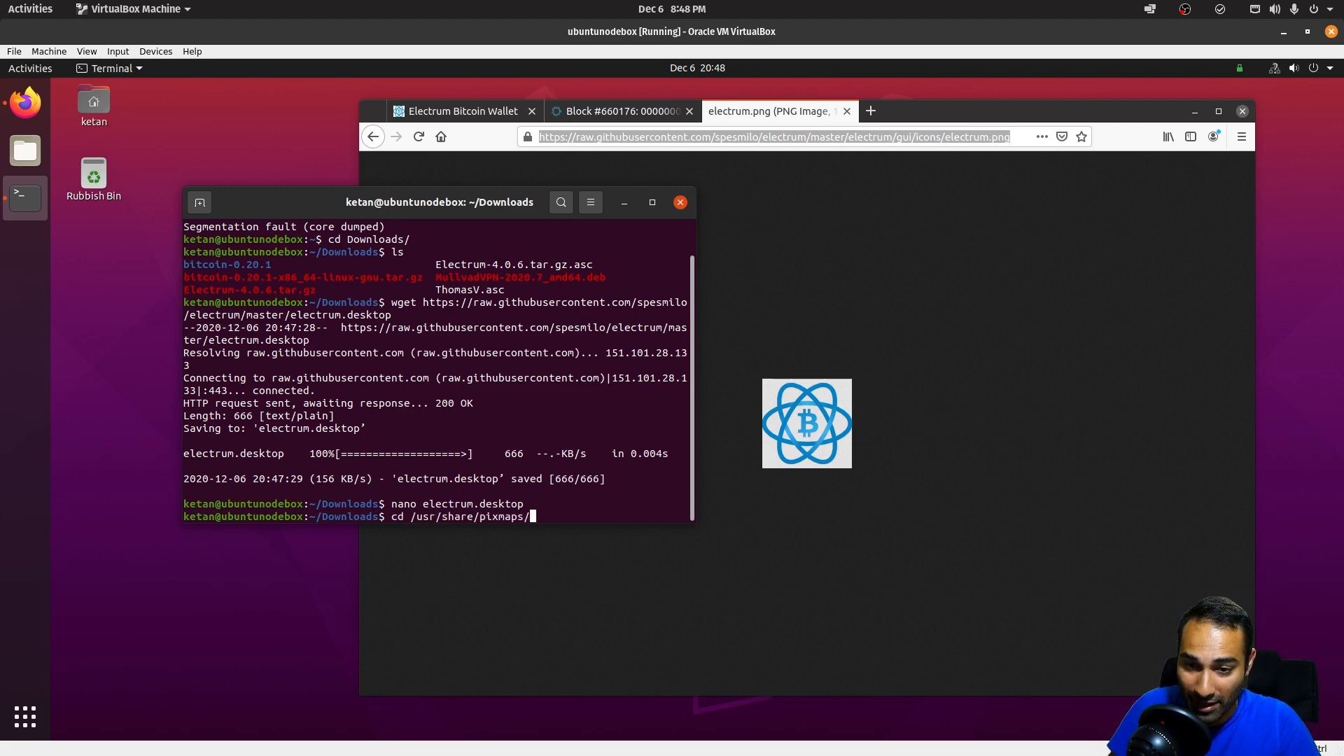
key("Return")
type("ls")
key("Return")
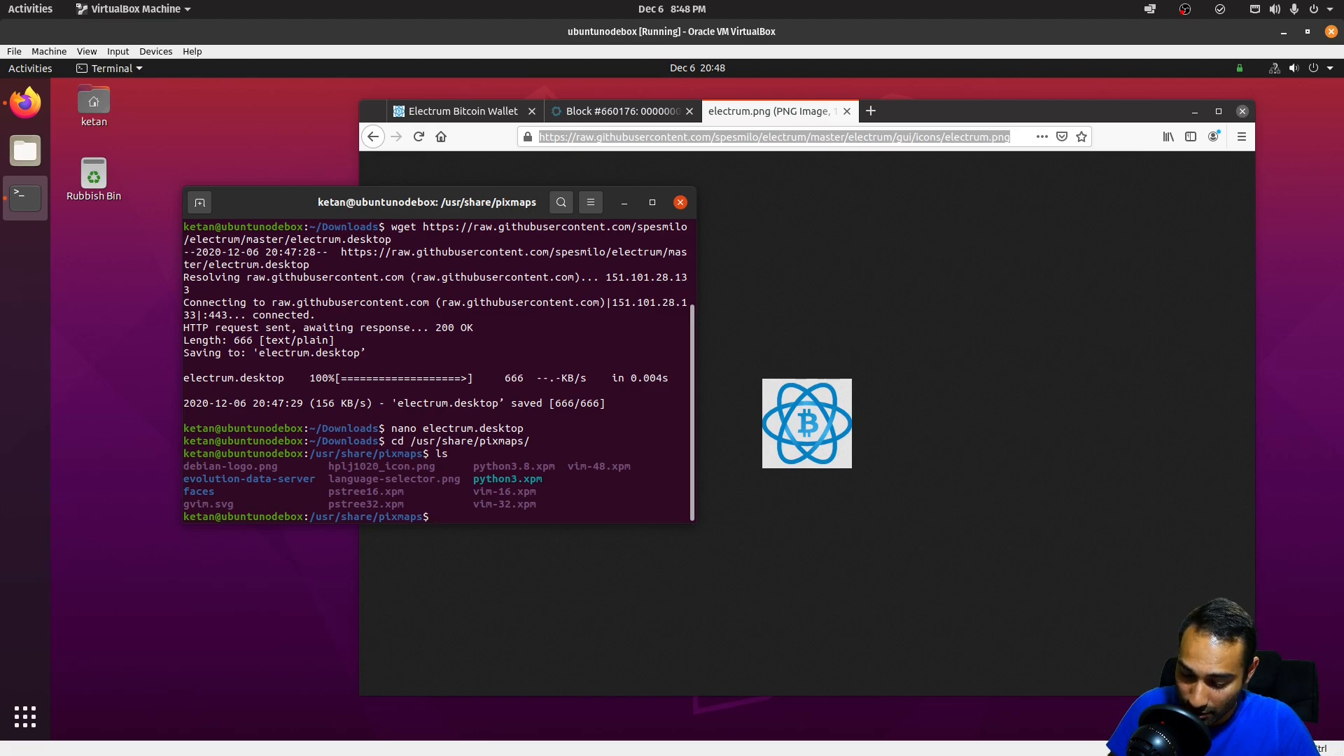
- Download electrum.png into /usr/share/pixmaps with sudo wget and the copied URL, entering the account password for sudo
type("sudo wget")
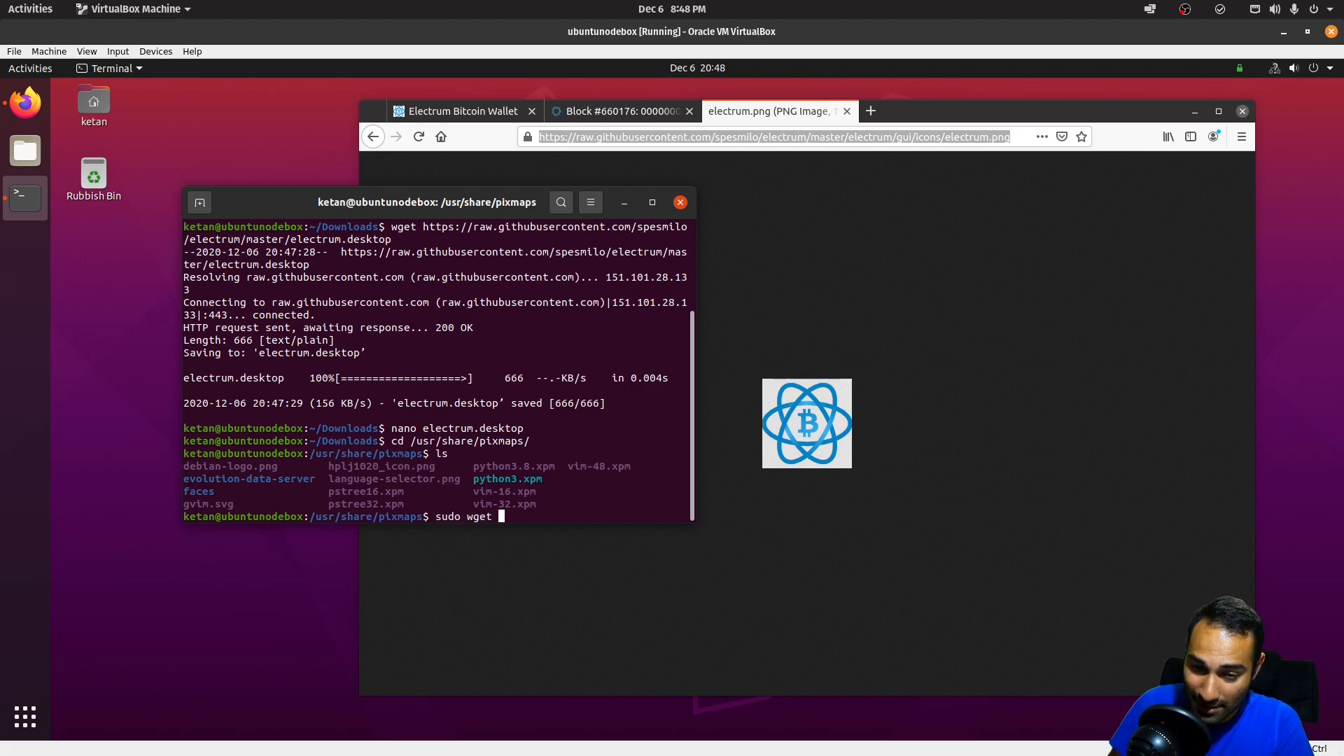
key("ctrl+shift+v")
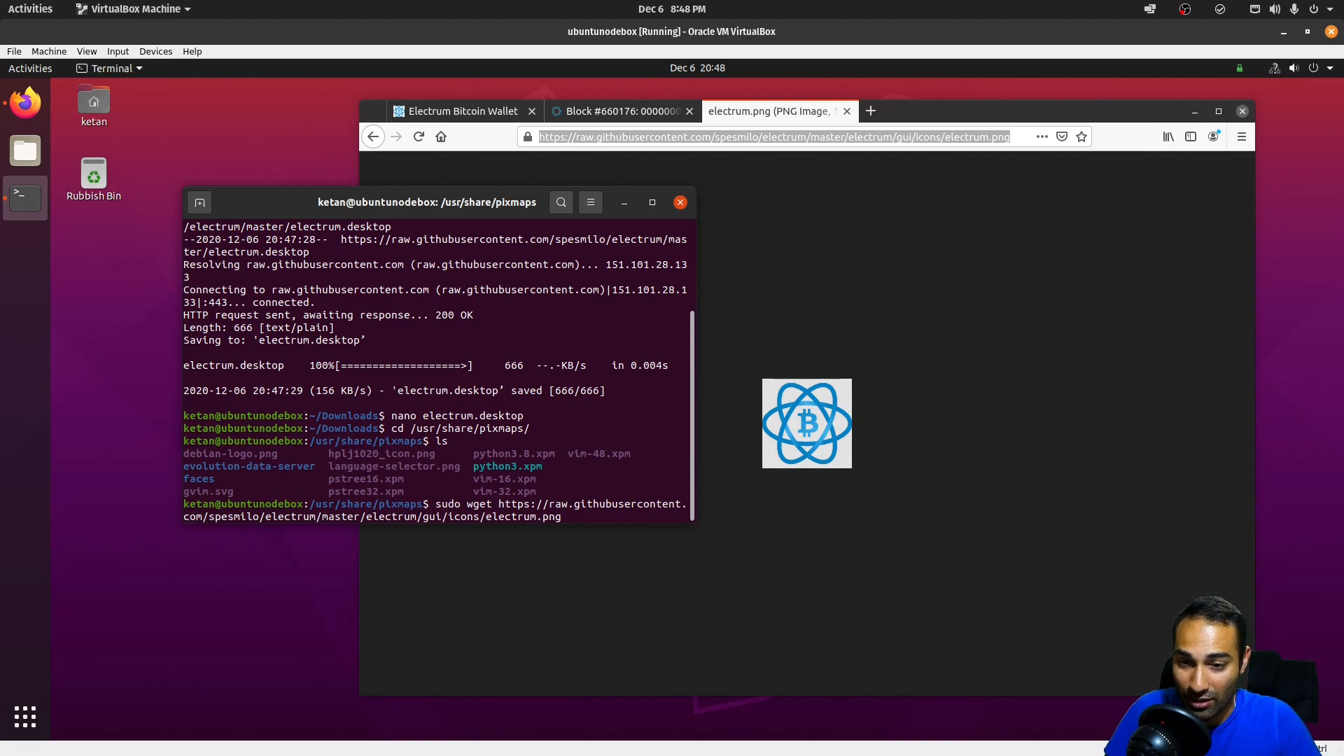
key("Return")
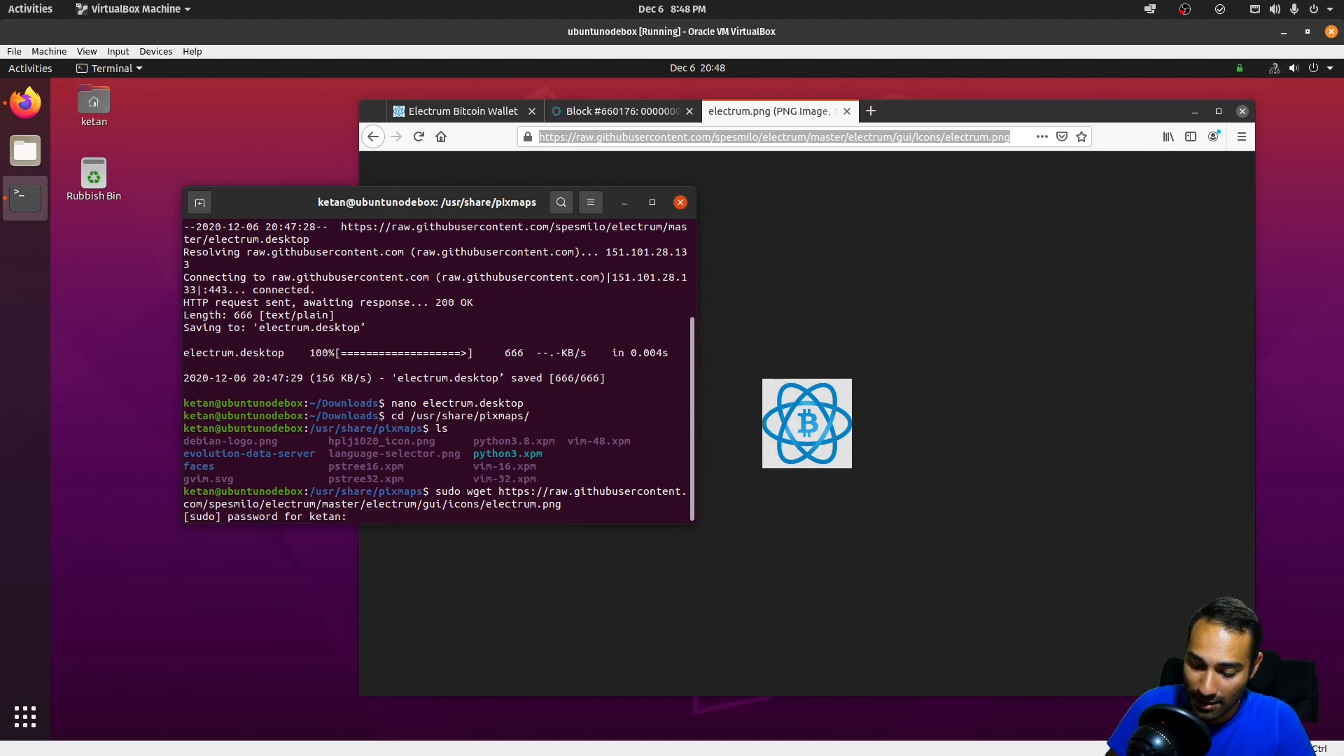
key("Return")
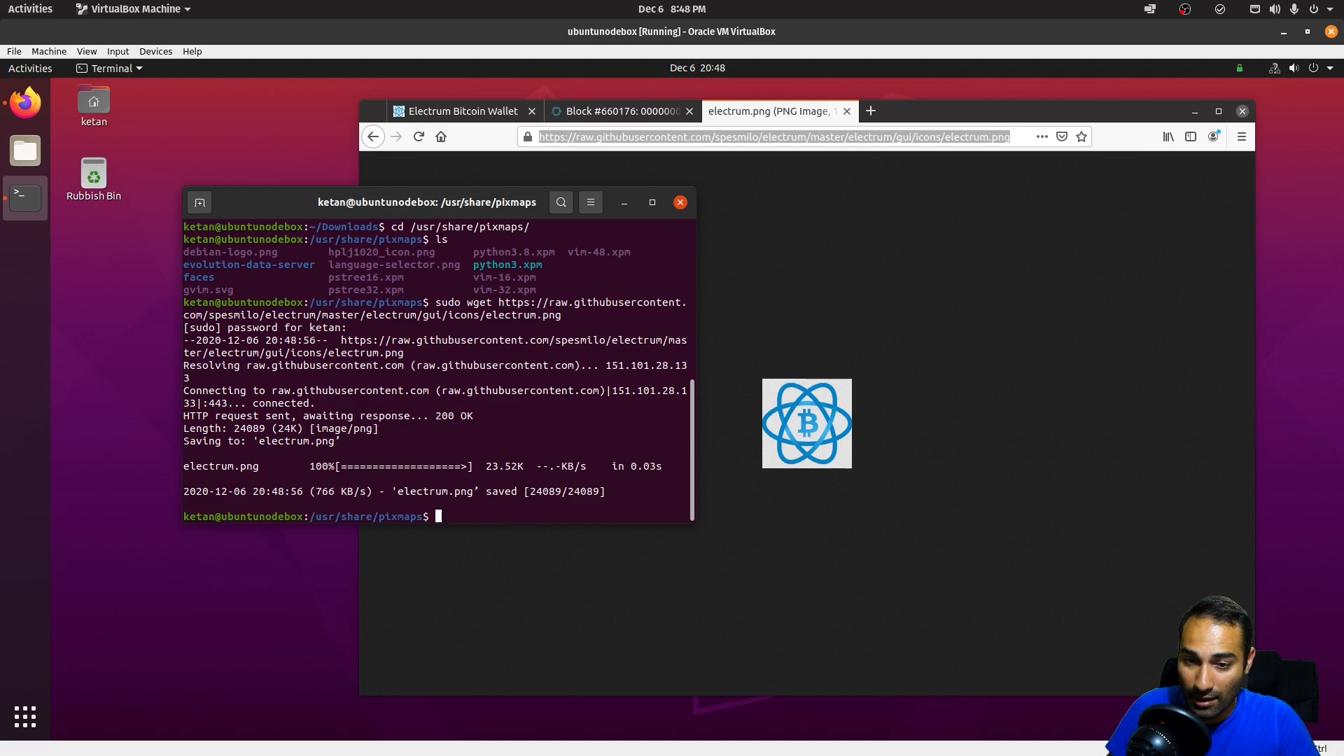
- Return to the home directory, change to Downloads/ and list its files
type("cd ~")
key("Return")
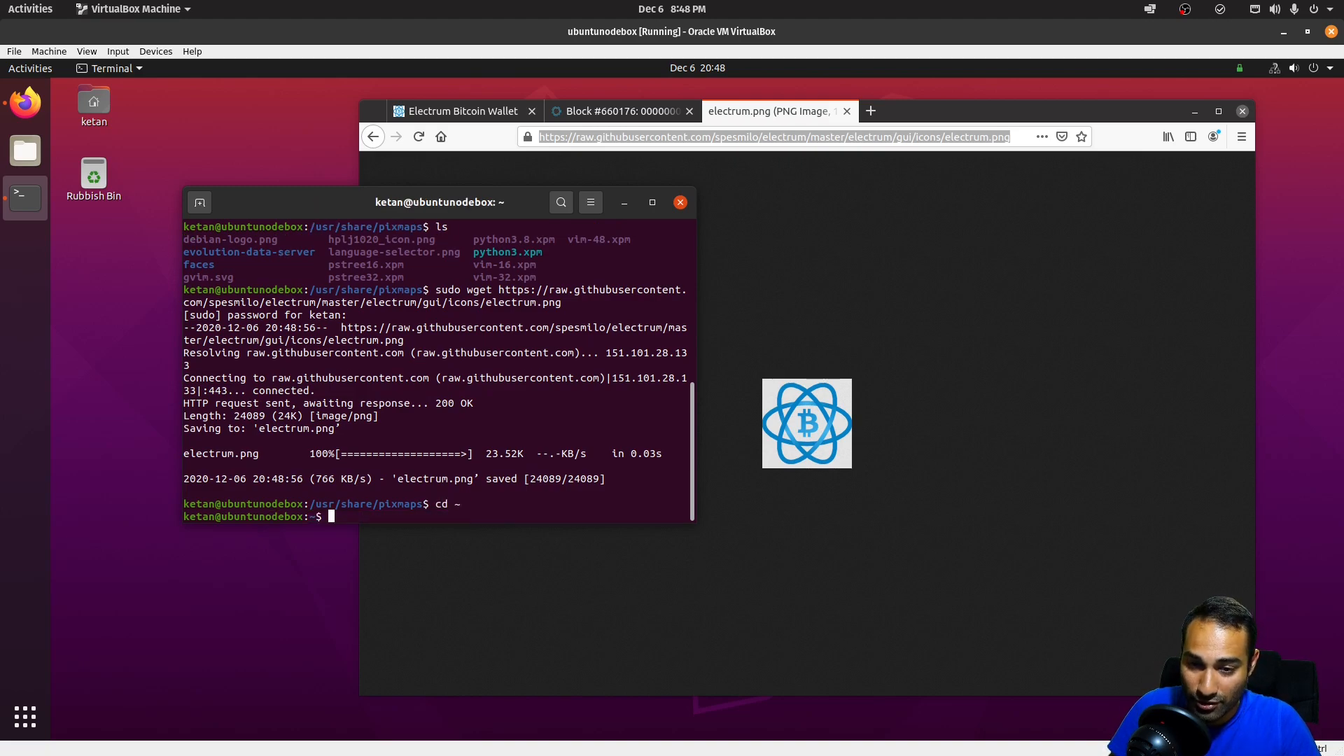
type("cd Downloads/")
key("Return")
type("ls")
key("Return")
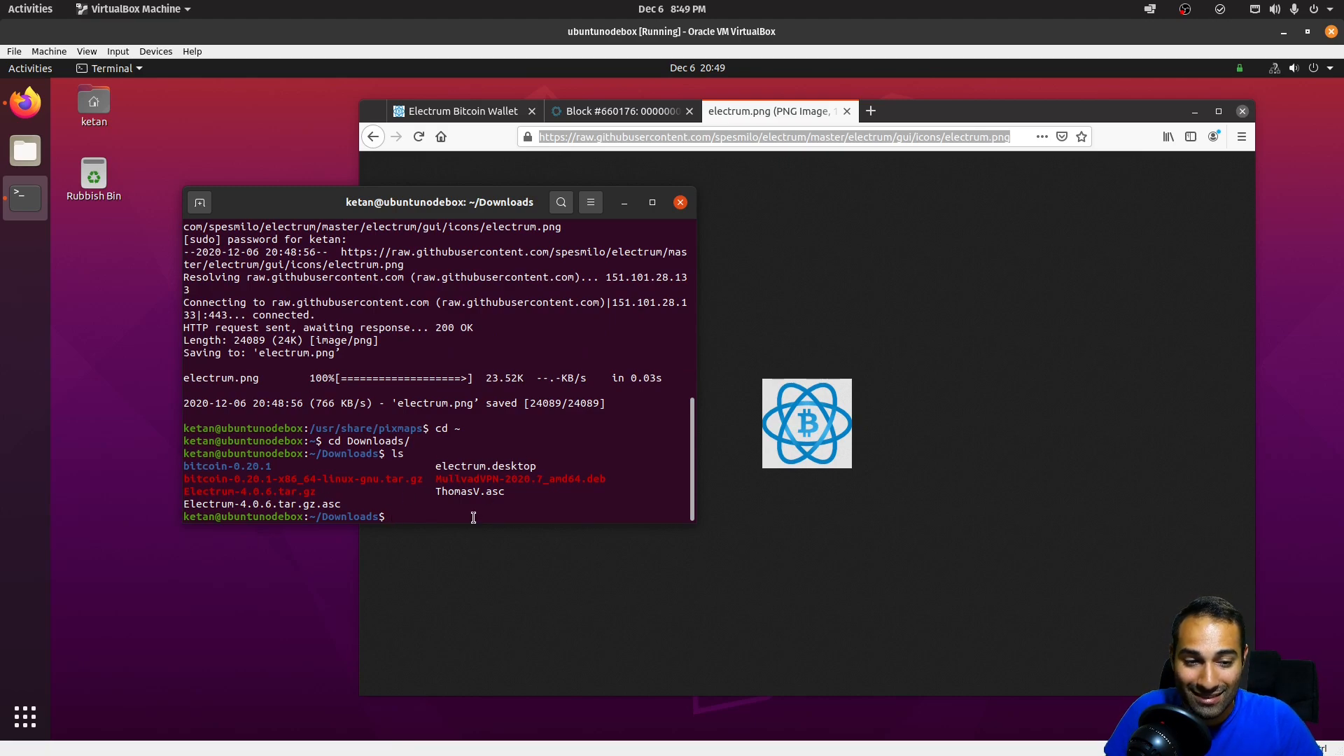
- Install the launcher by running "sudo desktop-file-install electrum.desktop"
type("sudo ")
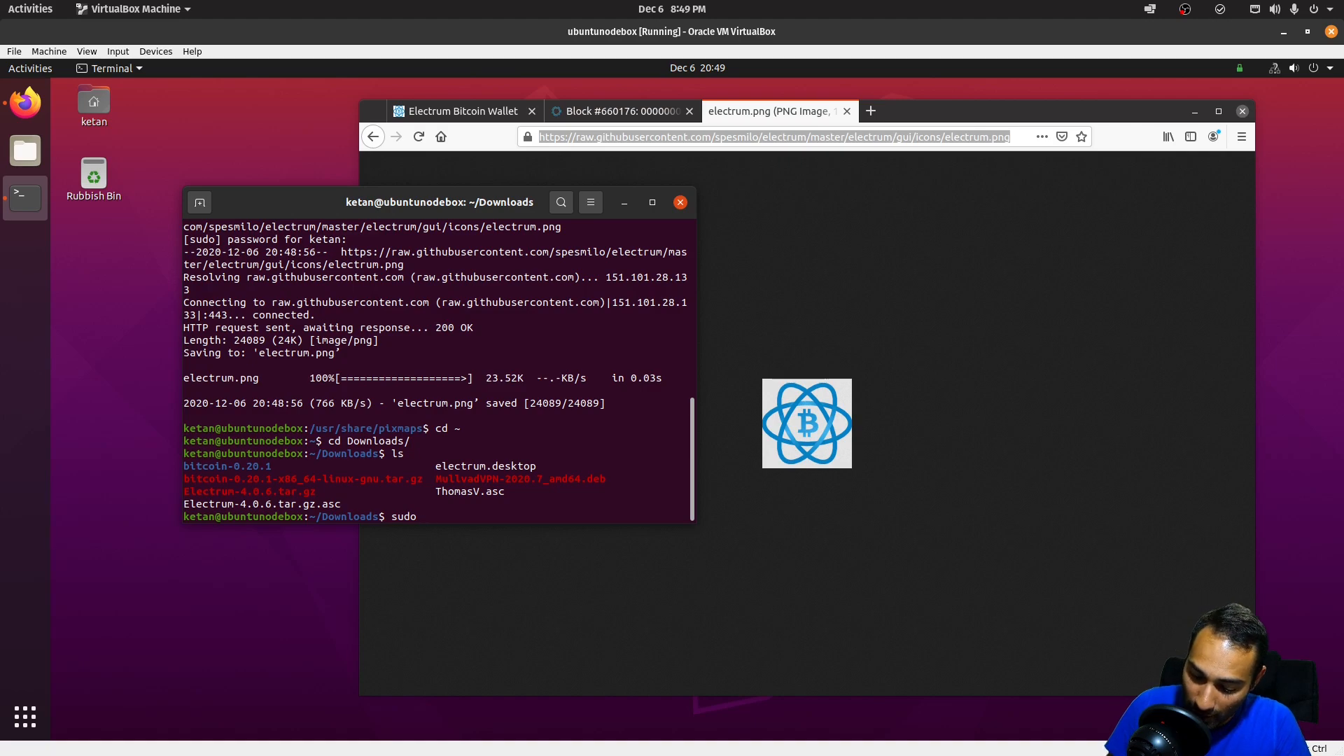
type("desktop-file-")
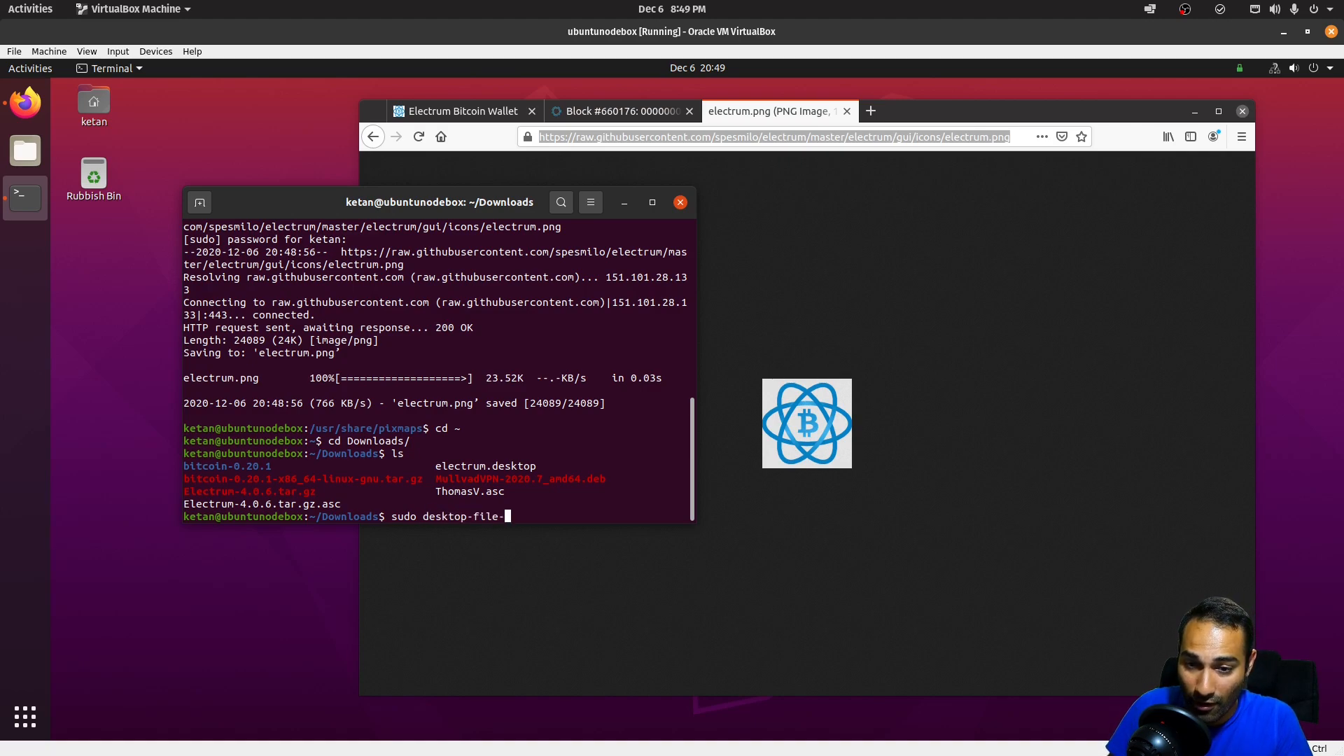
type("install electrum.desktop")
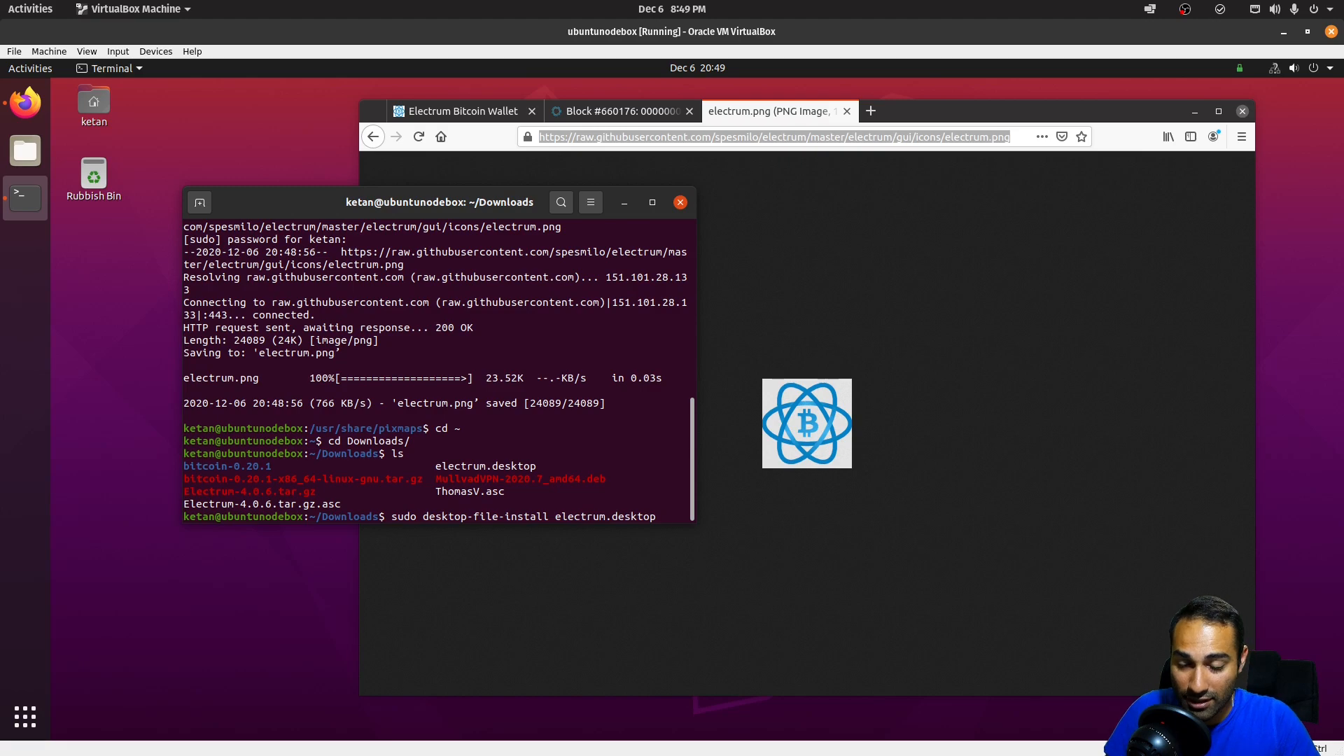
key("Return")
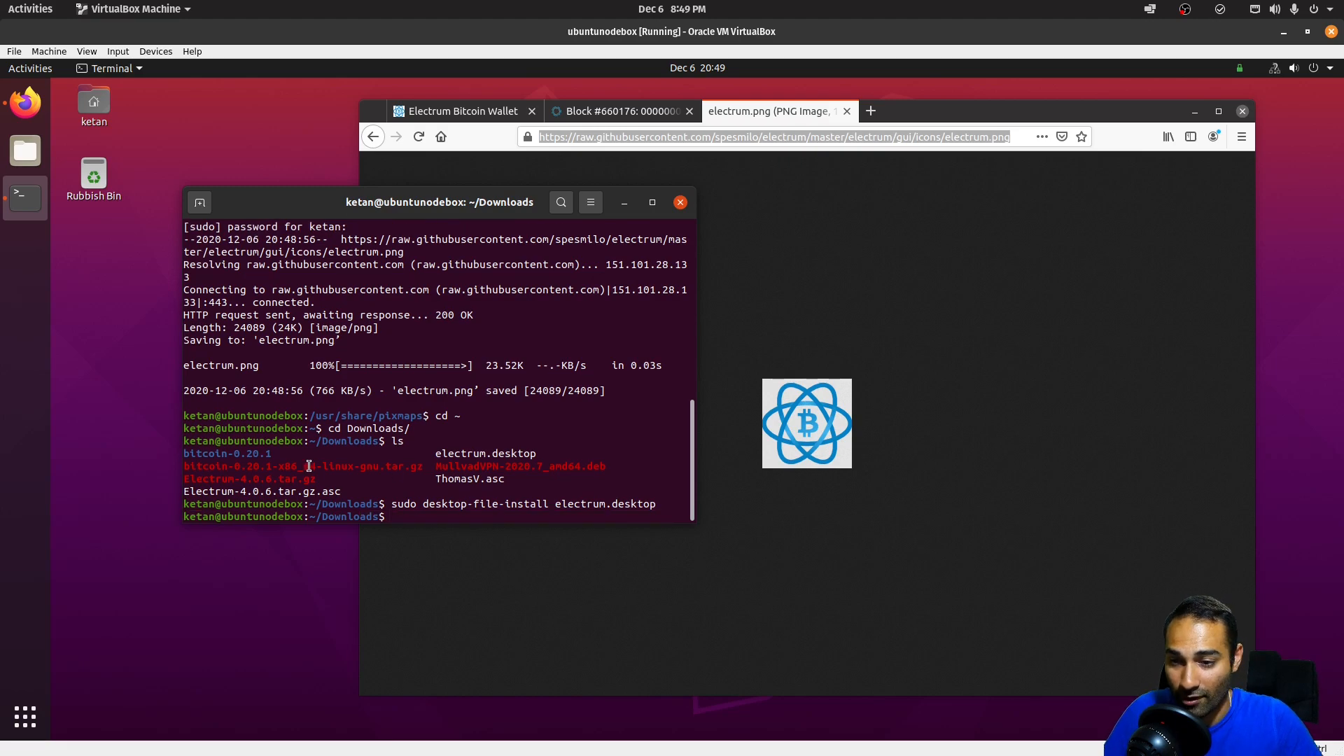
- Launch Electrum Bitcoin Wallet from the Ubuntu applications overview and acknowledge the watch-only wallet notice
left_click(24, 717)
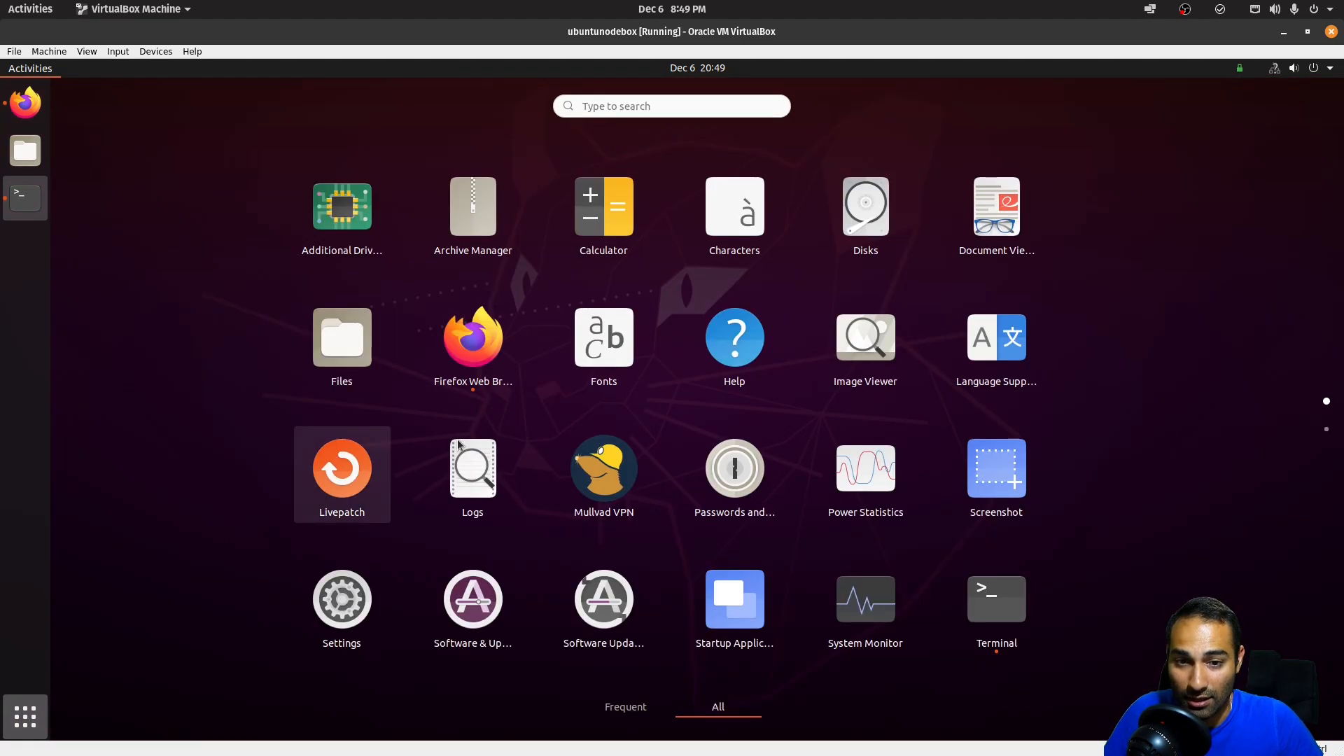
scroll(763, 329, "down", 1)
scroll(763, 329, "up", 1)
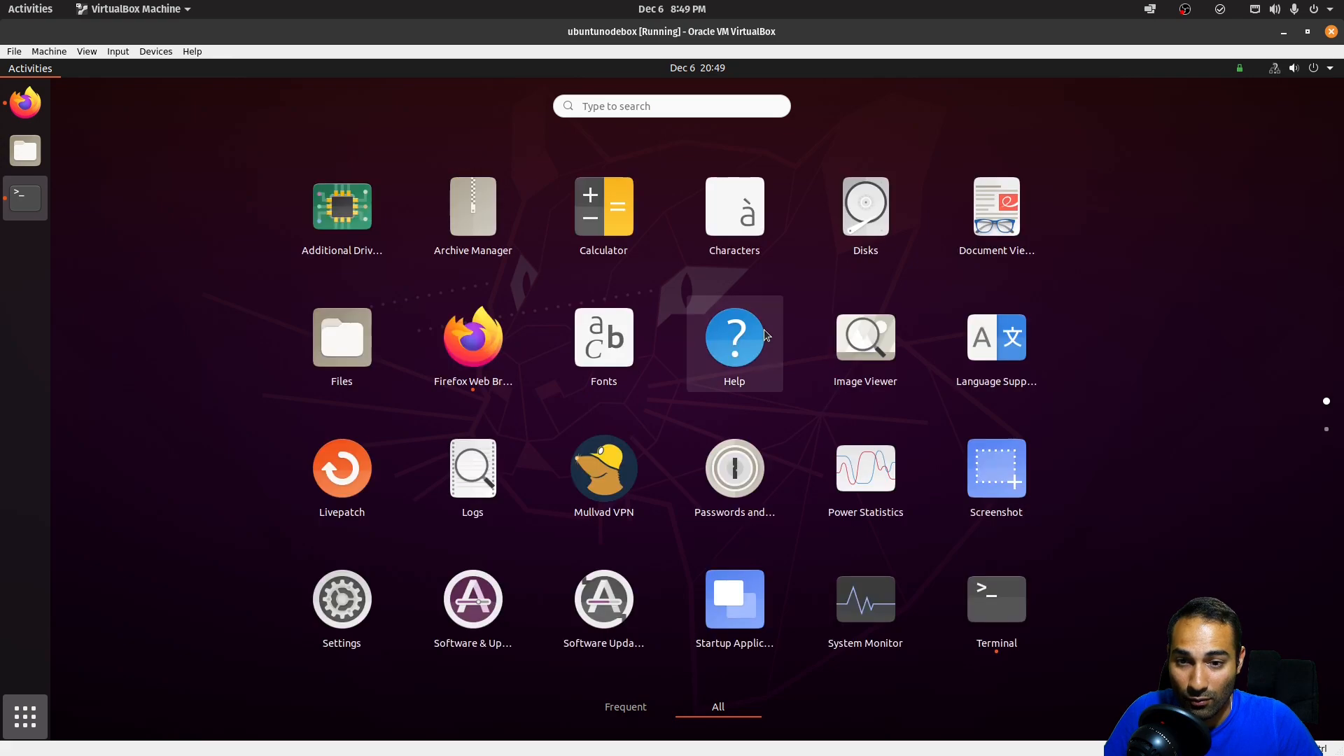
key("Escape")
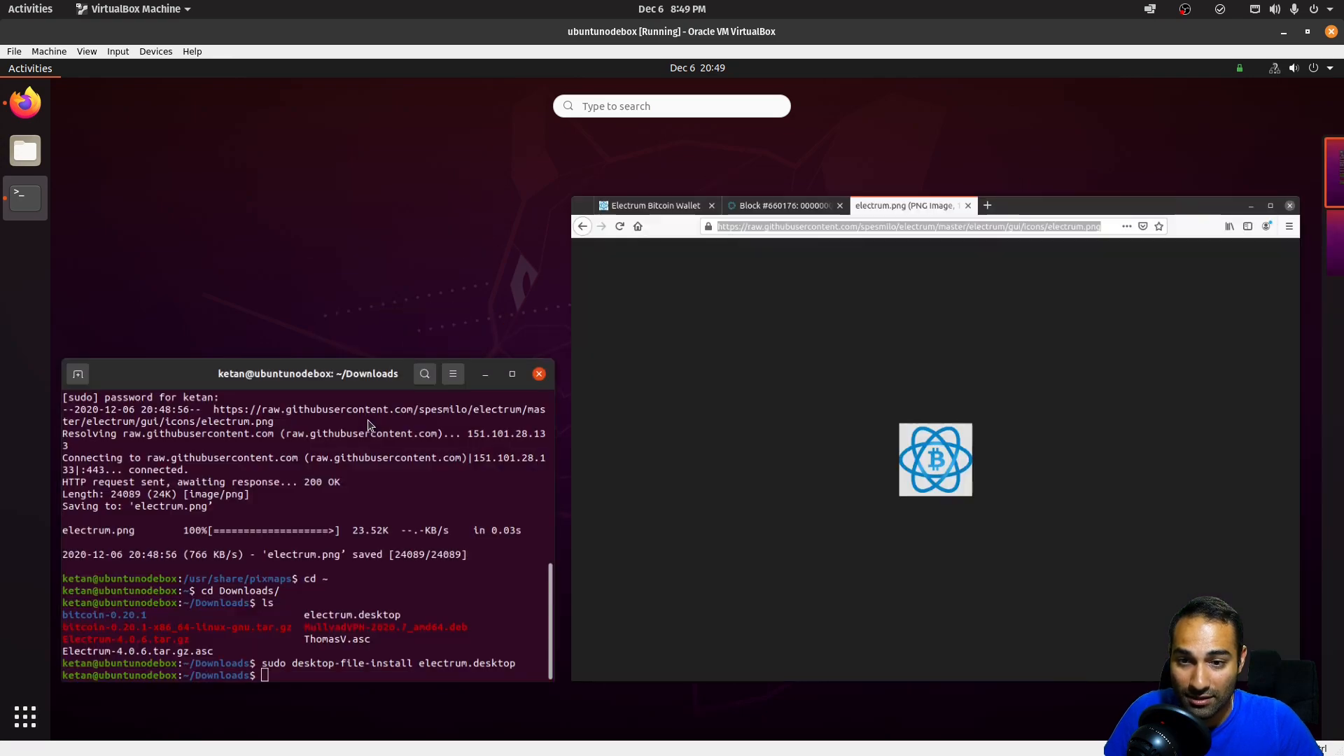
left_click(25, 717)
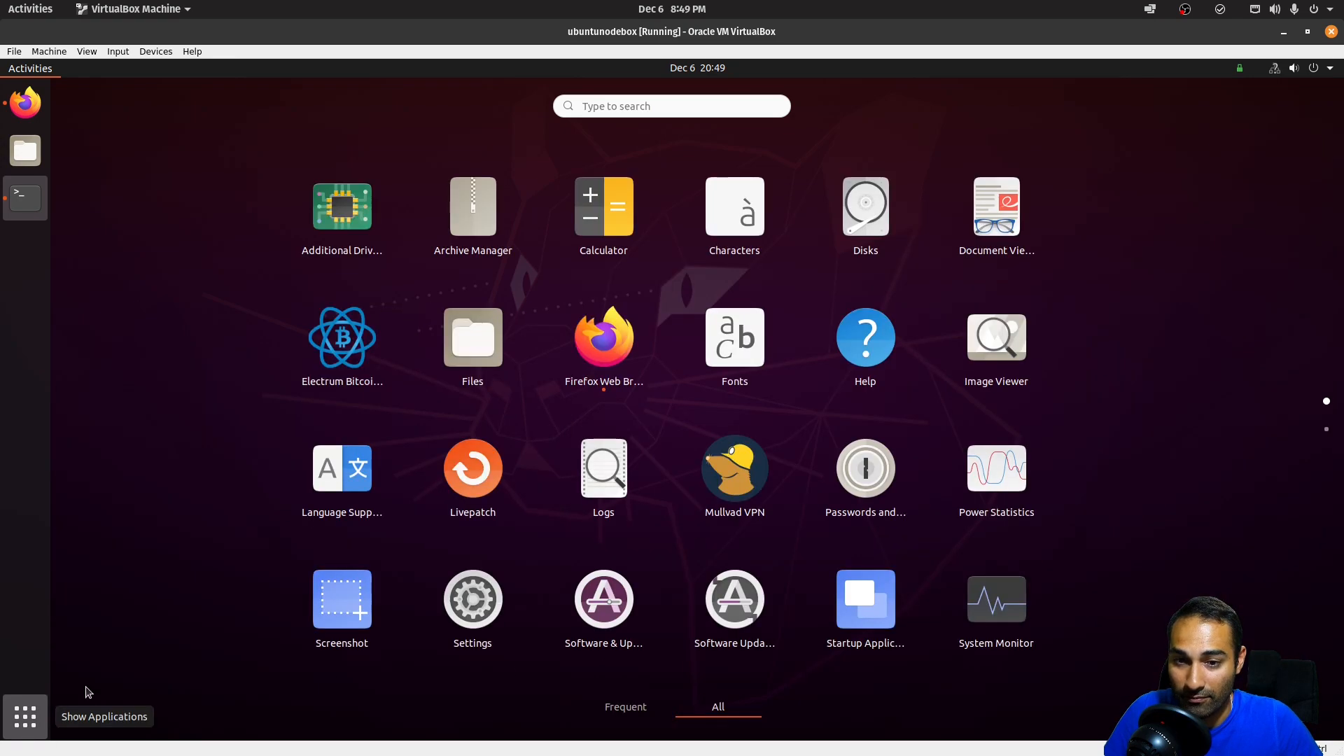
left_click(338, 336)
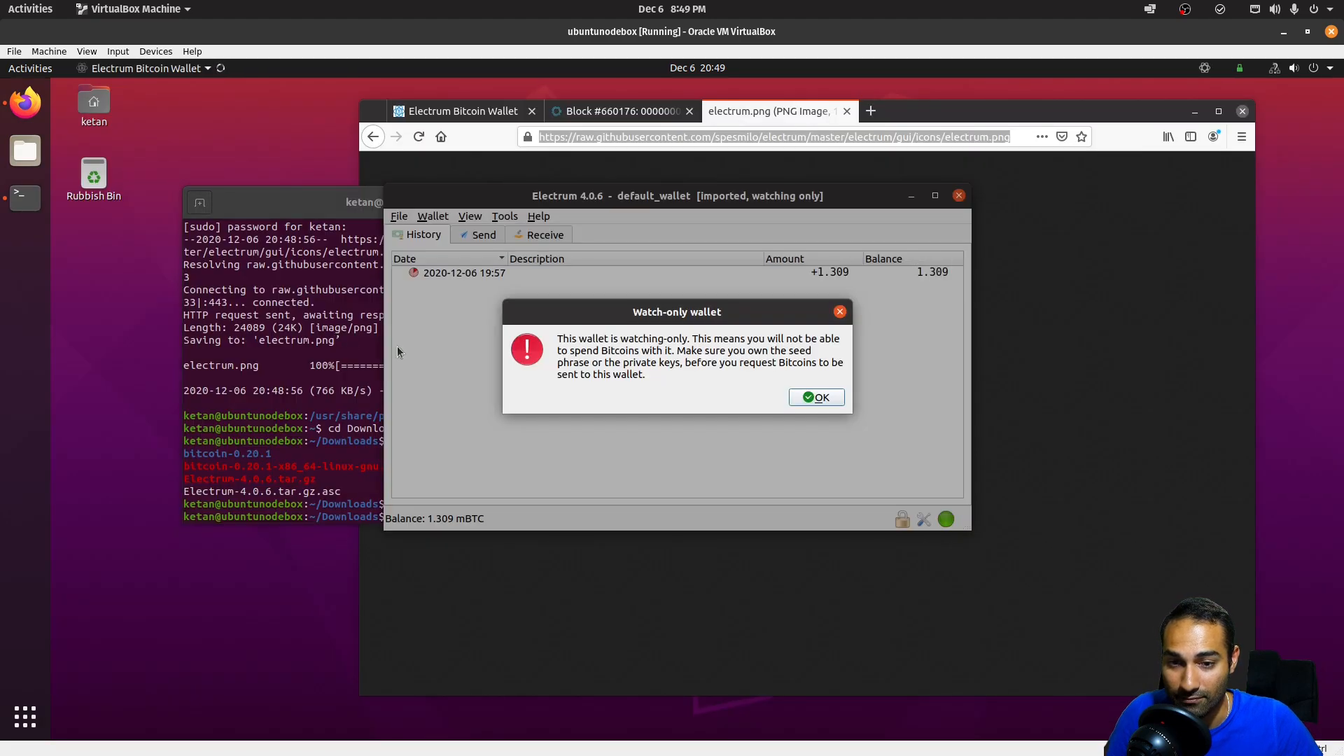
left_click(806, 397)
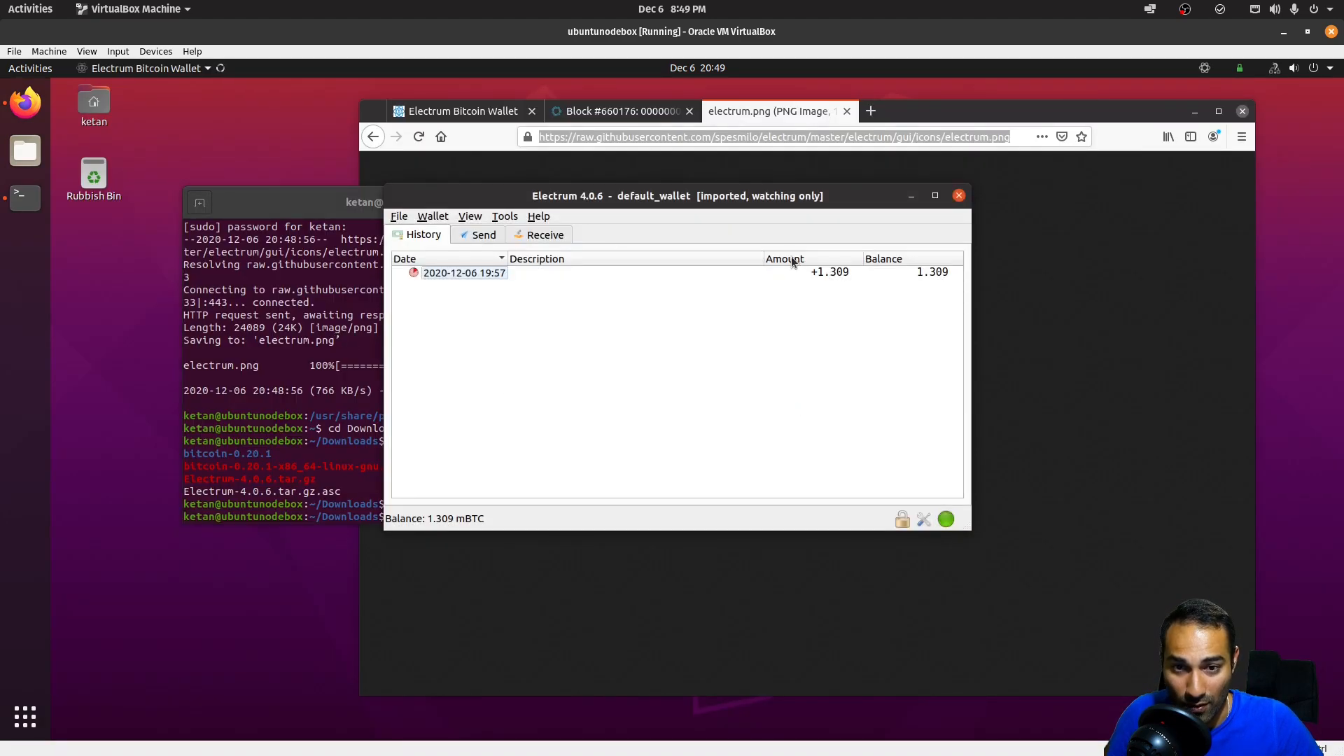
- Check Electrum's network status and server in the Network dialog, and close the dialog
left_click(946, 520)
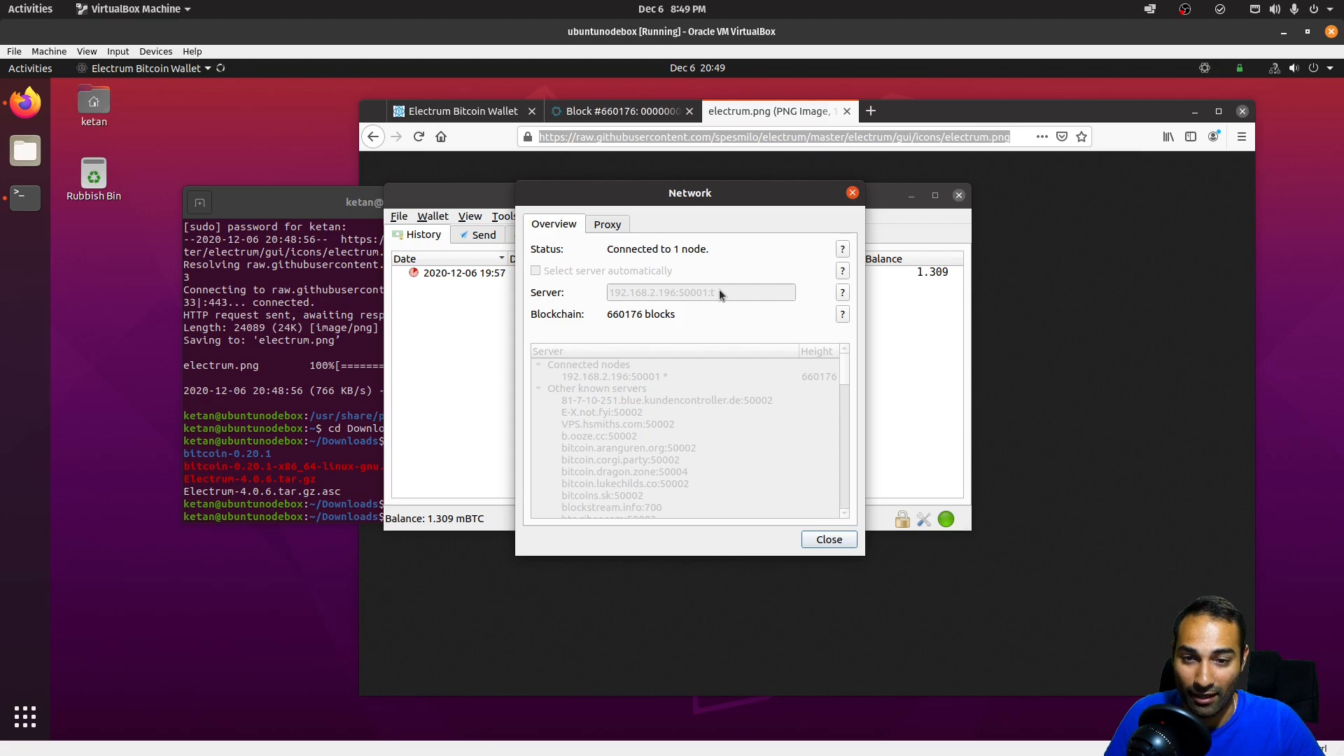
left_click(833, 540)
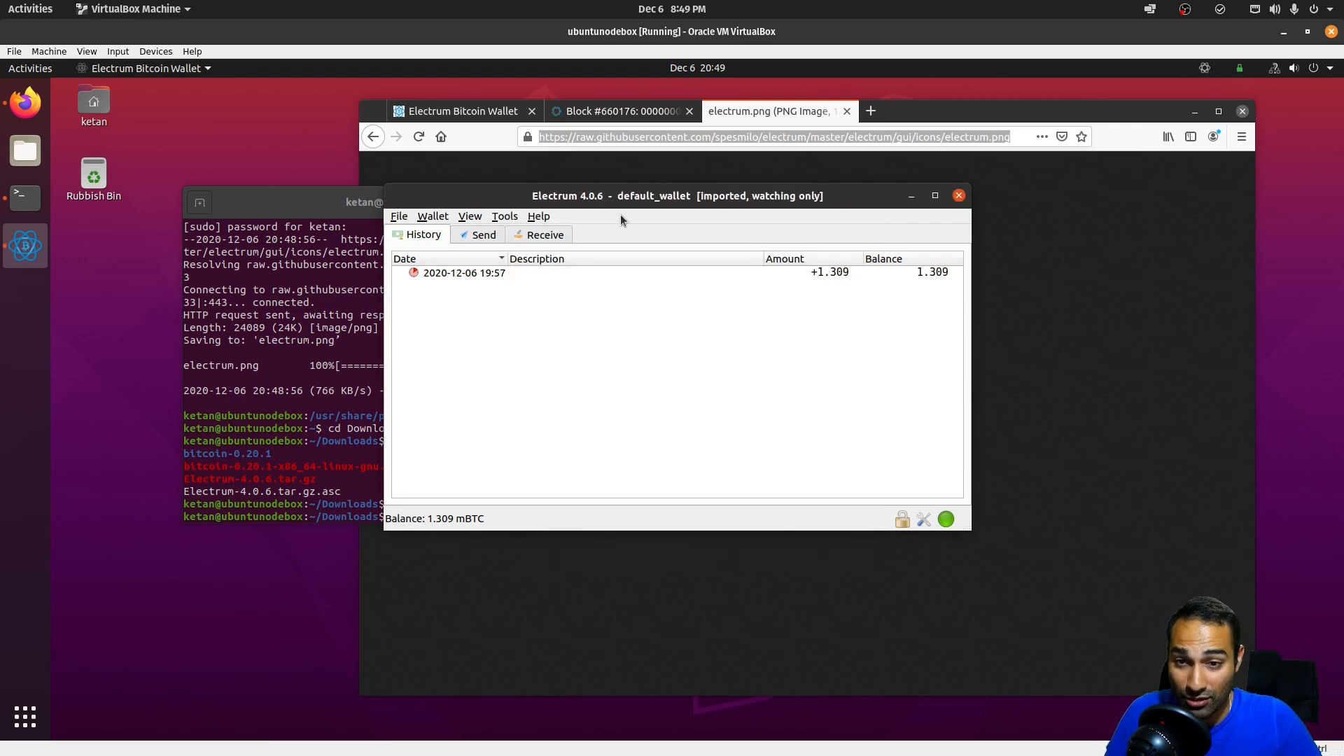
- Open electrum.org in a new browser tab and go to the official documentation's "Hardware wallets on Linux" page
left_click_drag(648, 201, 503, 241)
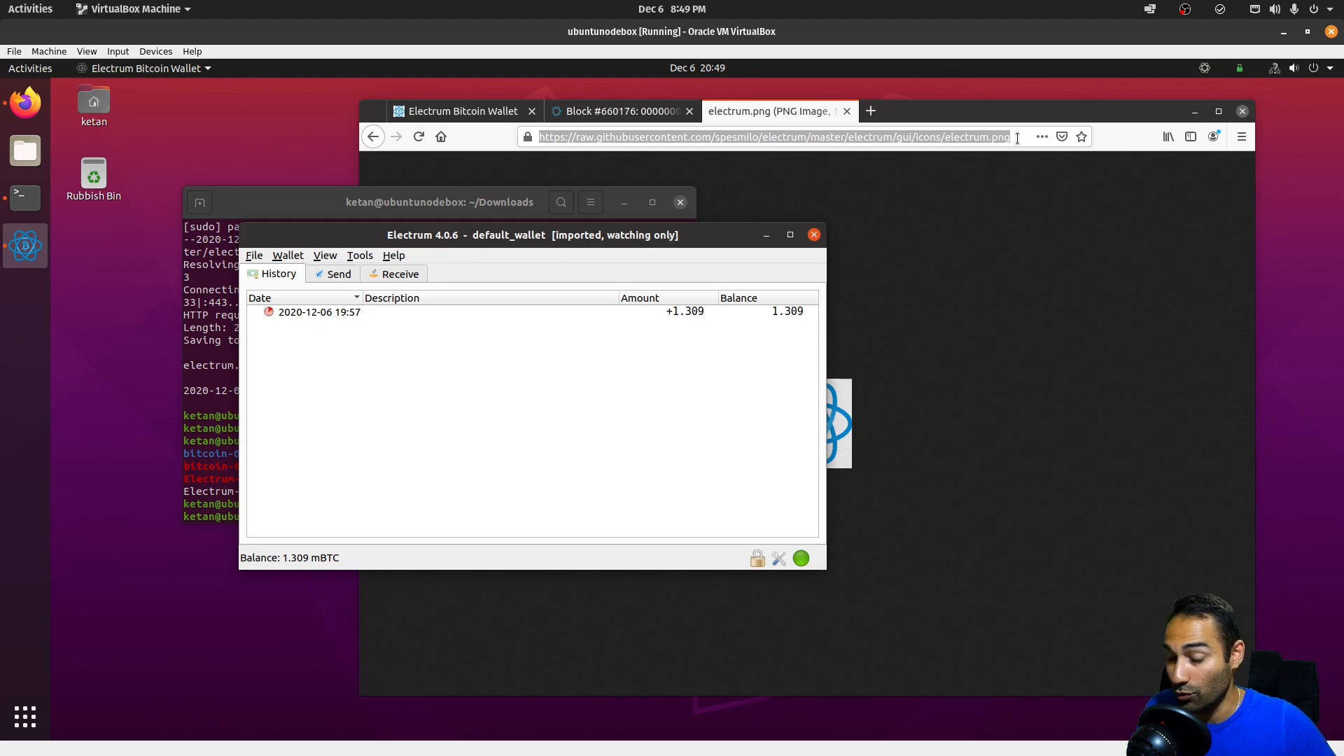
left_click(871, 111)
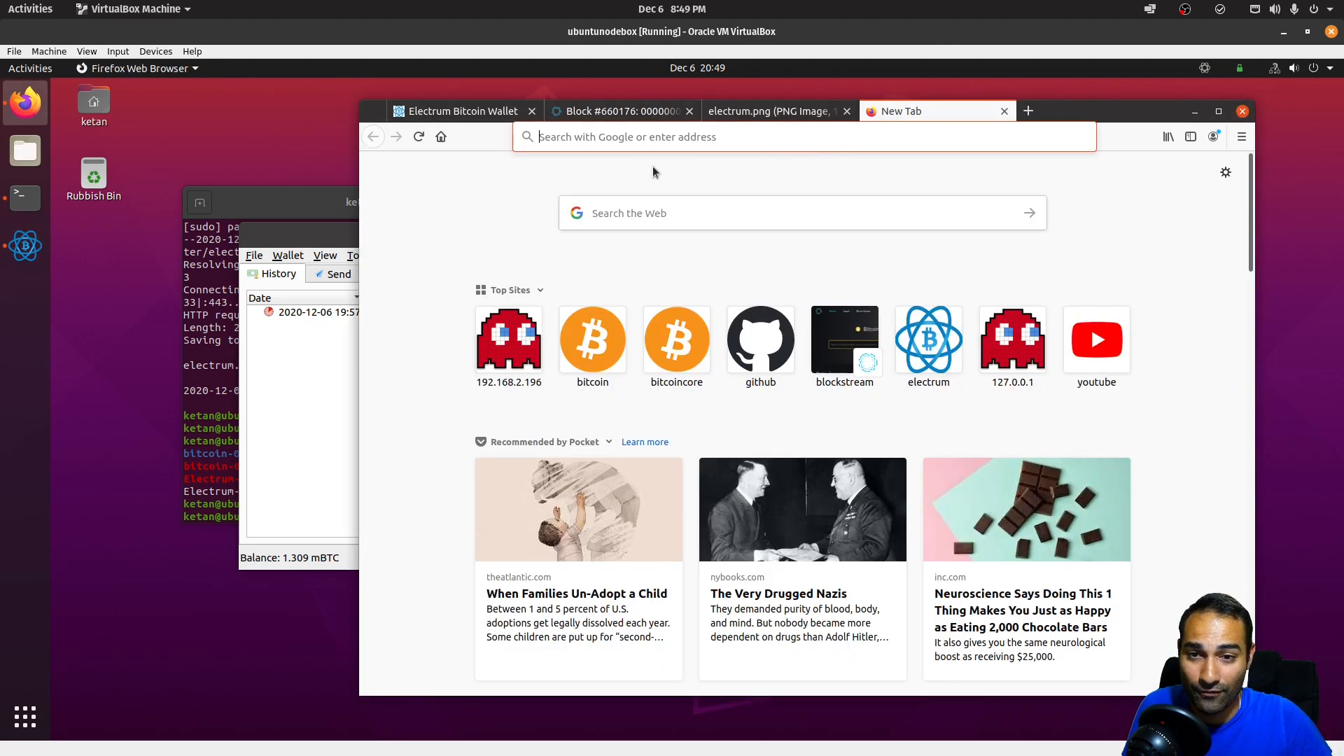
left_click(609, 138)
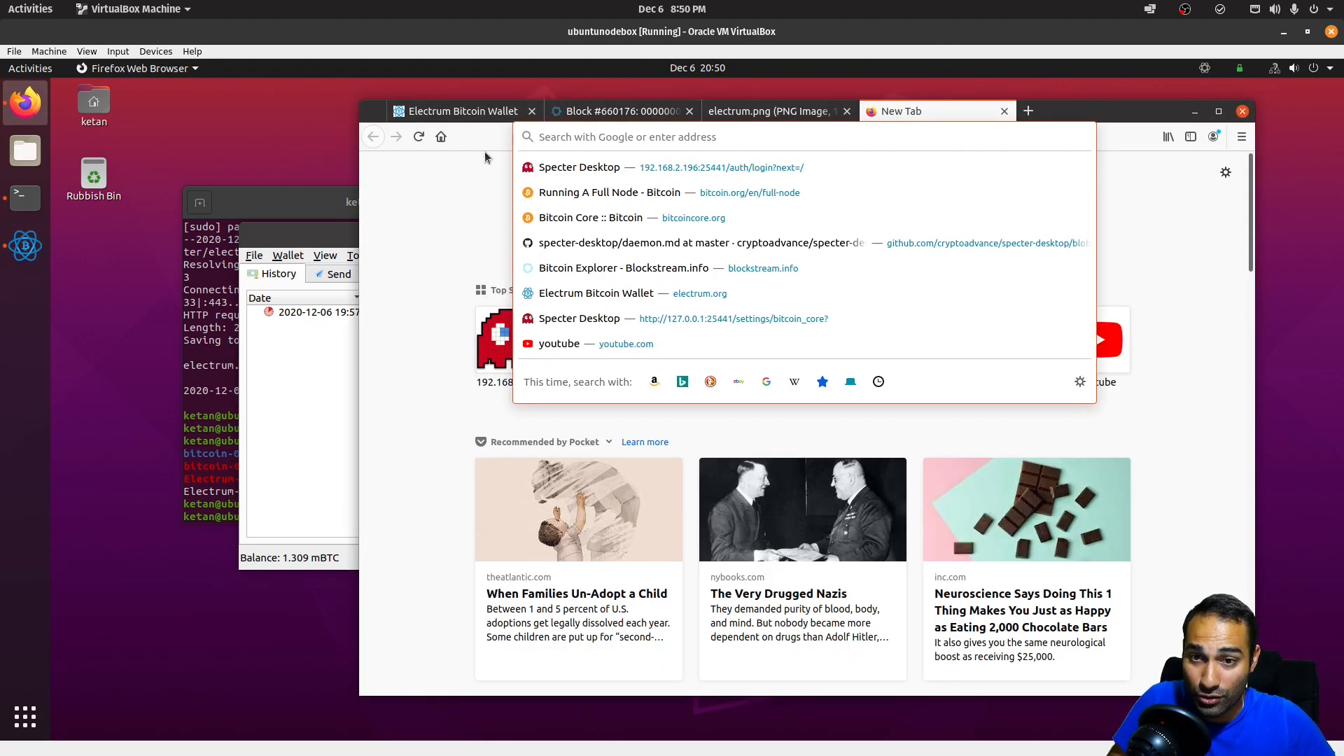
type("electrum.org/")
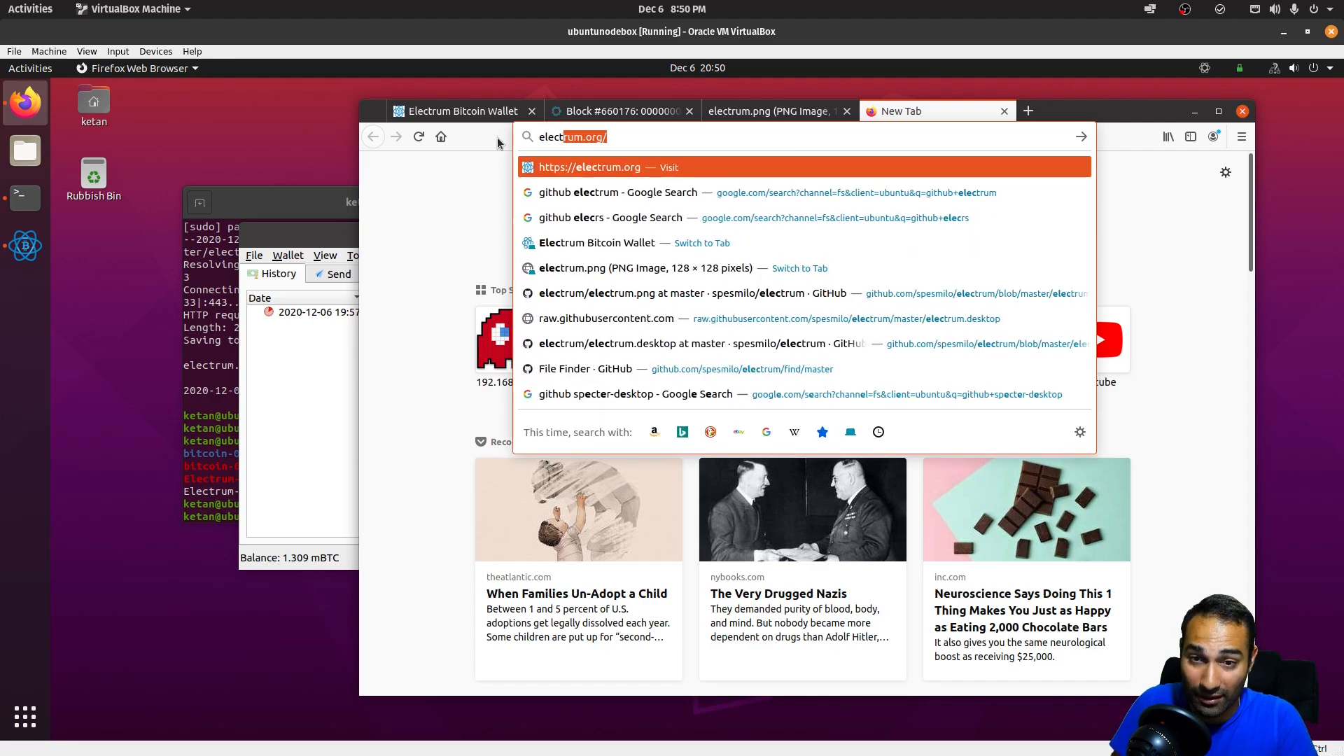
key("Return")
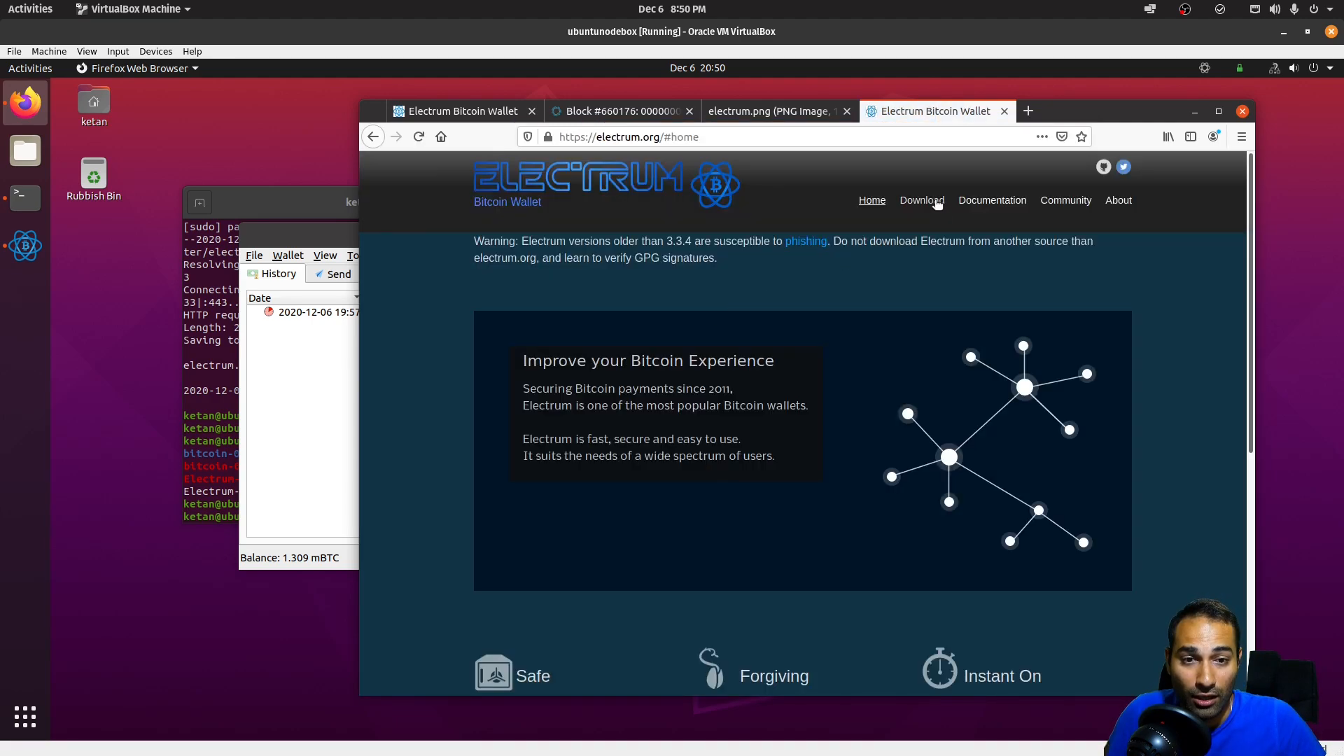
left_click(984, 206)
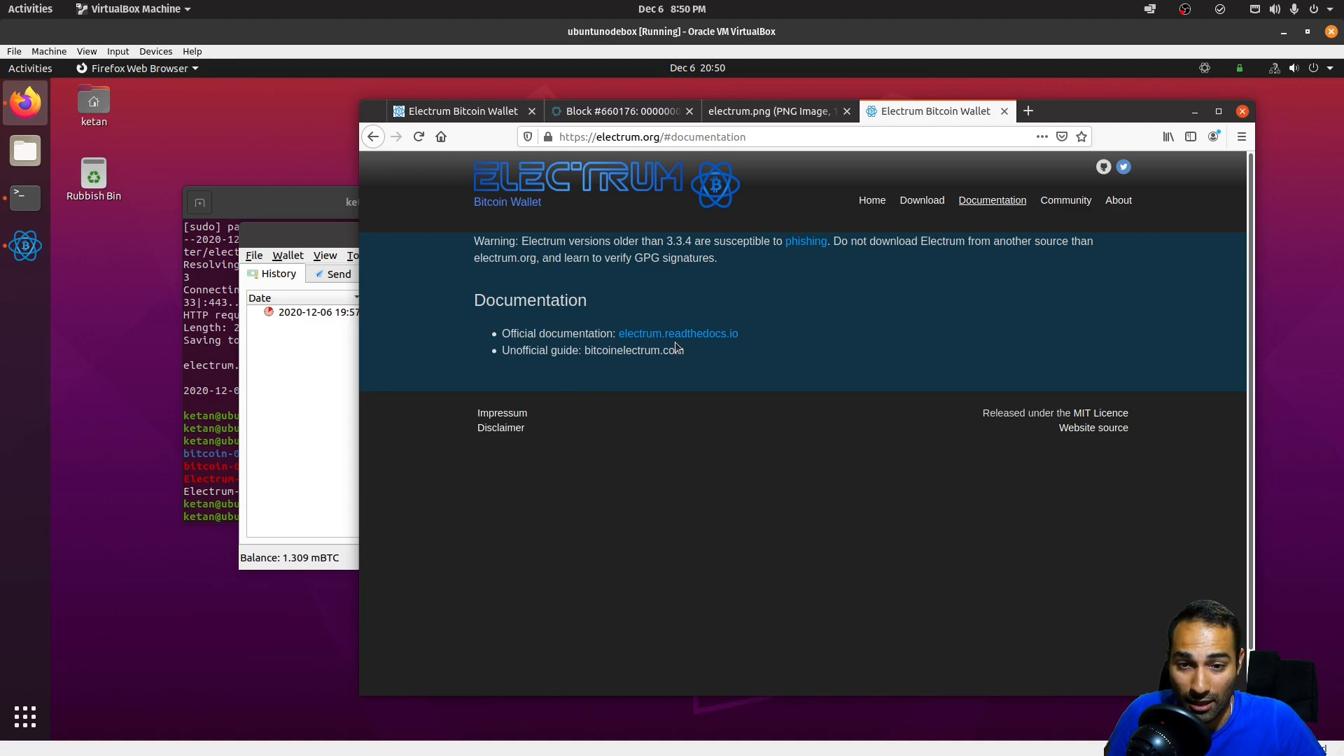
left_click(637, 334)
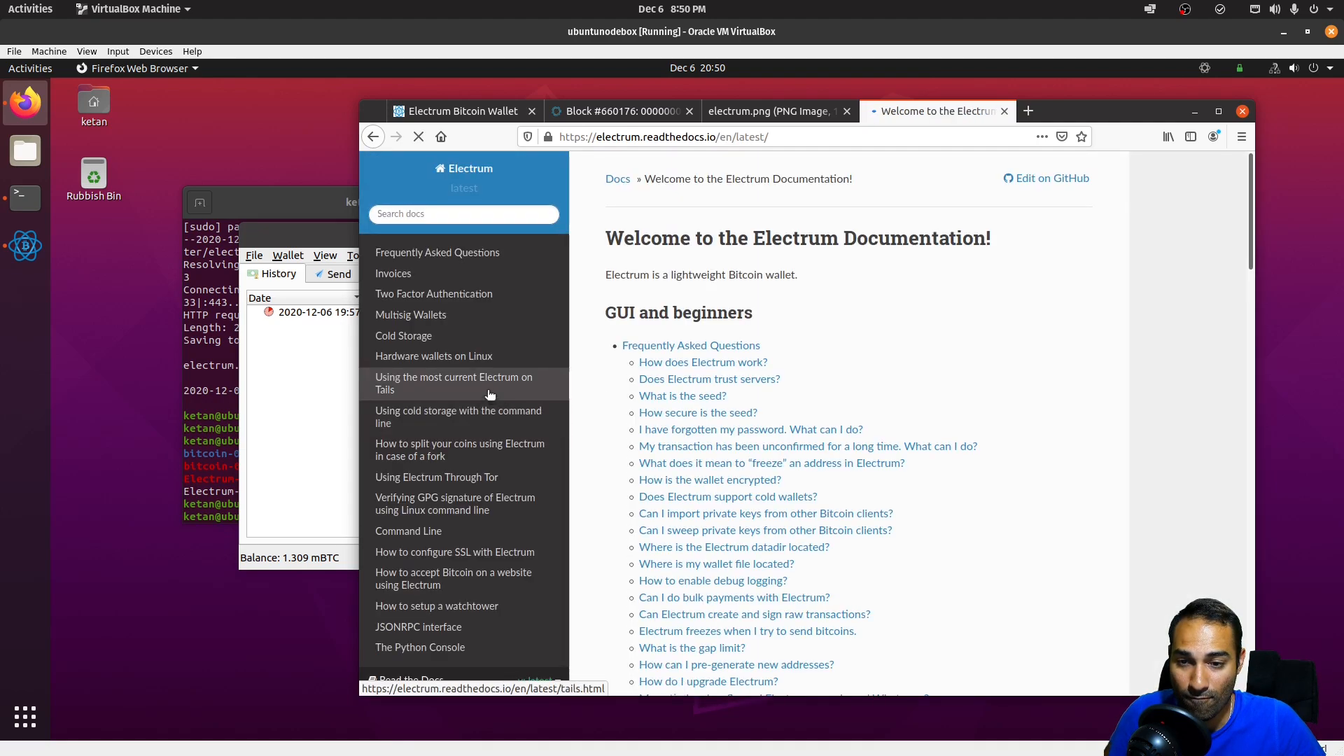
left_click(458, 357)
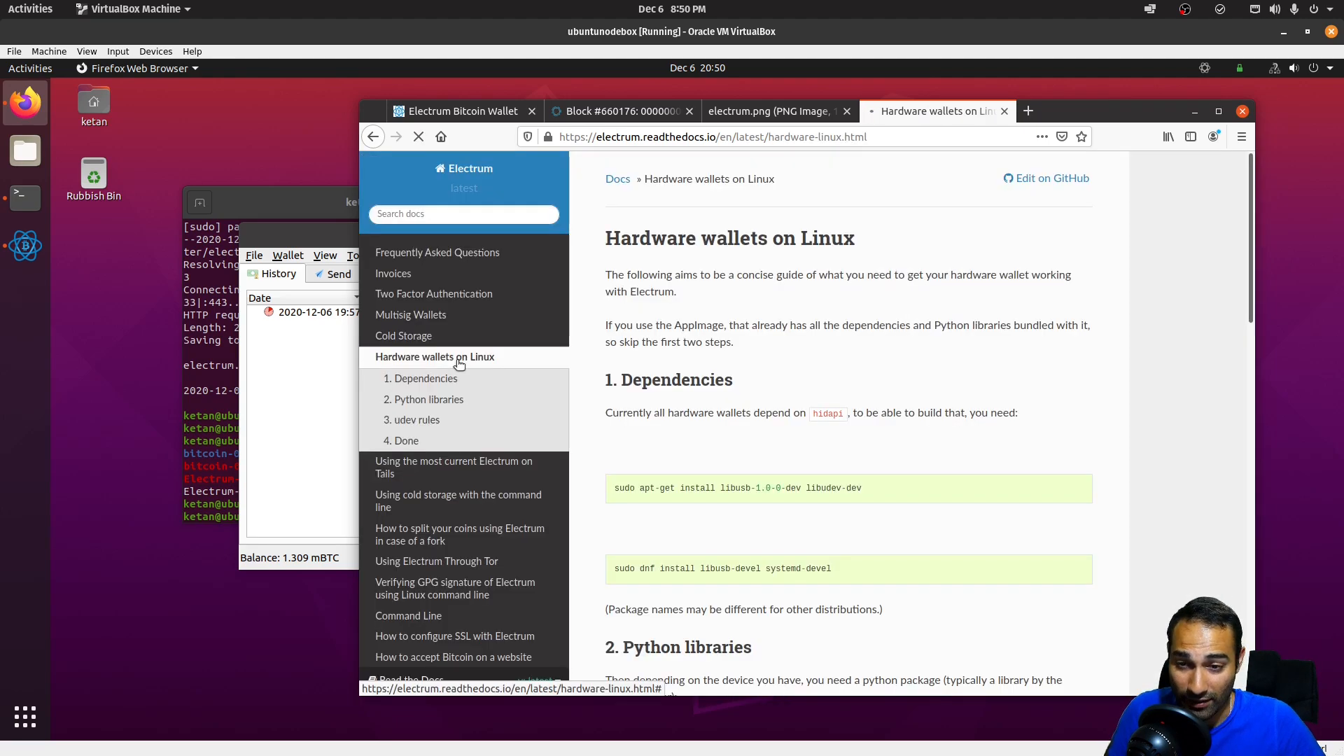
- Review the guide's dependencies, per-device Python libraries and udev rules sections
scroll(755, 331, "down", 2)
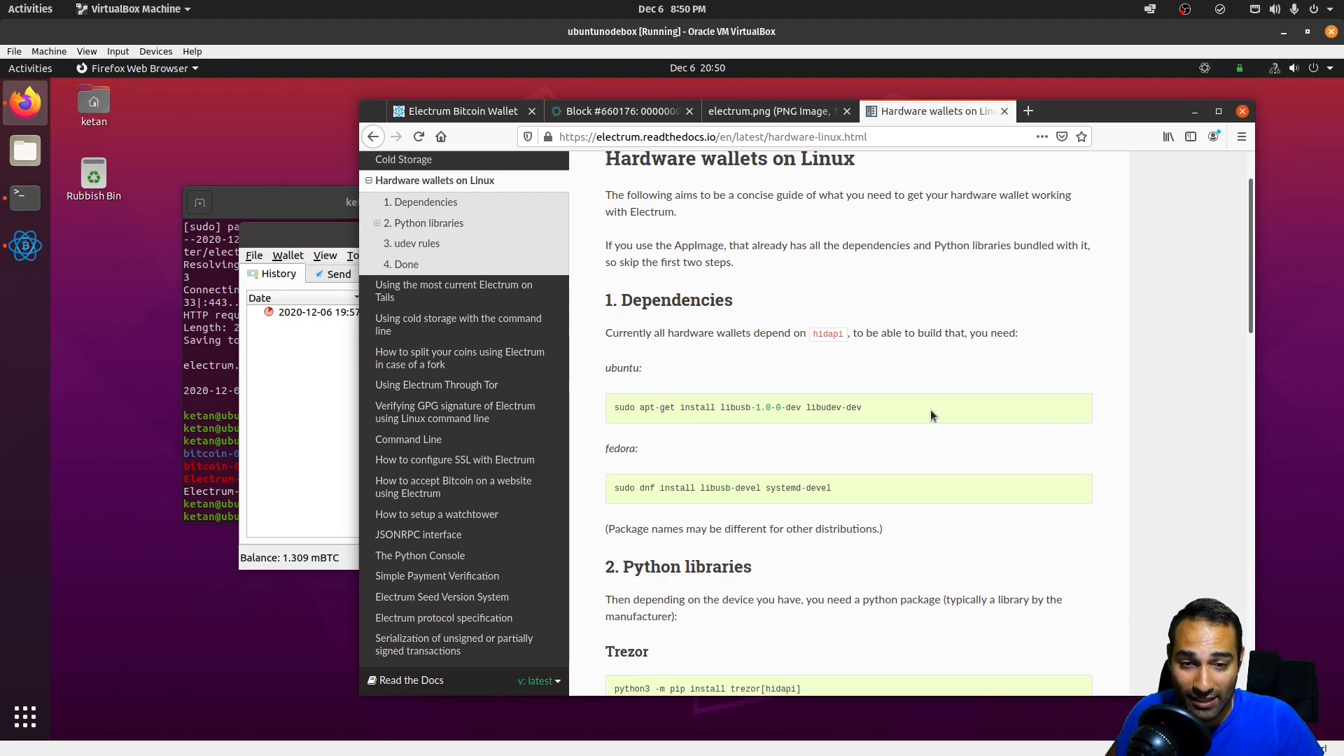
scroll(931, 409, "down", 5)
scroll(744, 478, "down", 10)
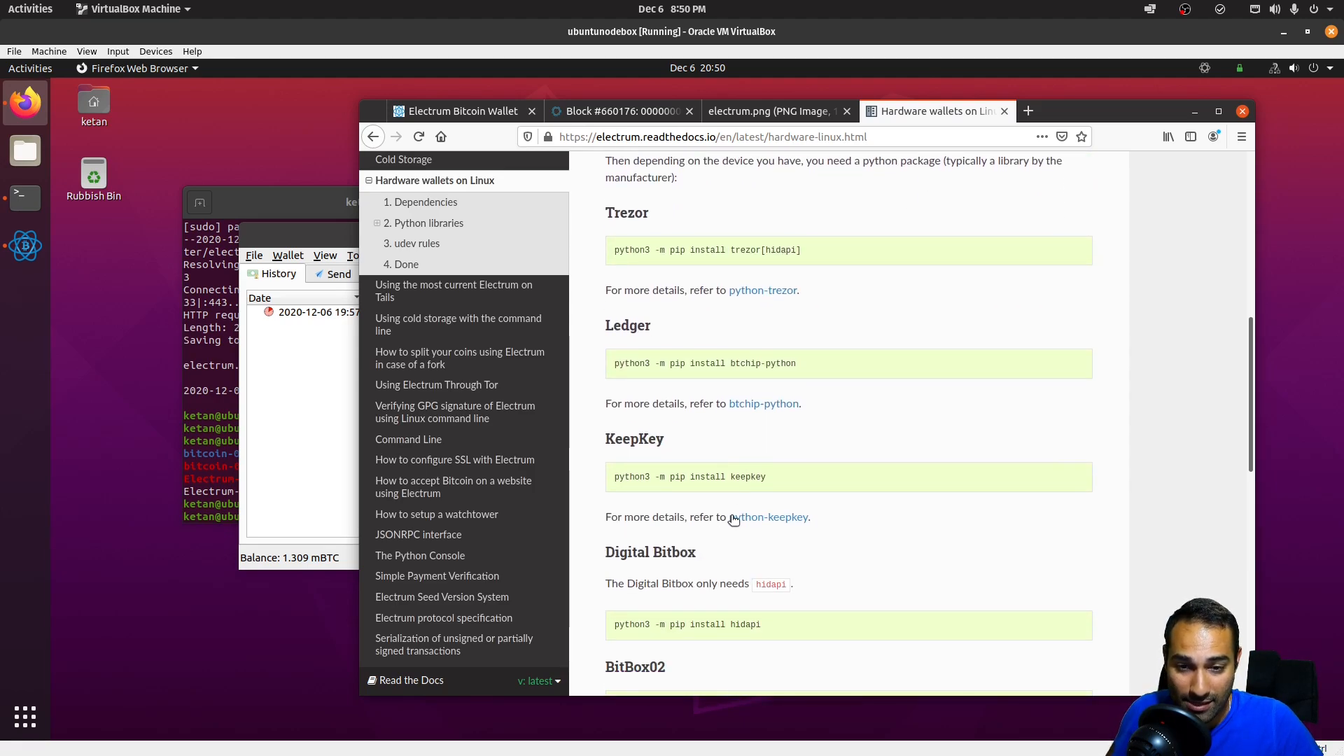
scroll(744, 483, "down", 2)
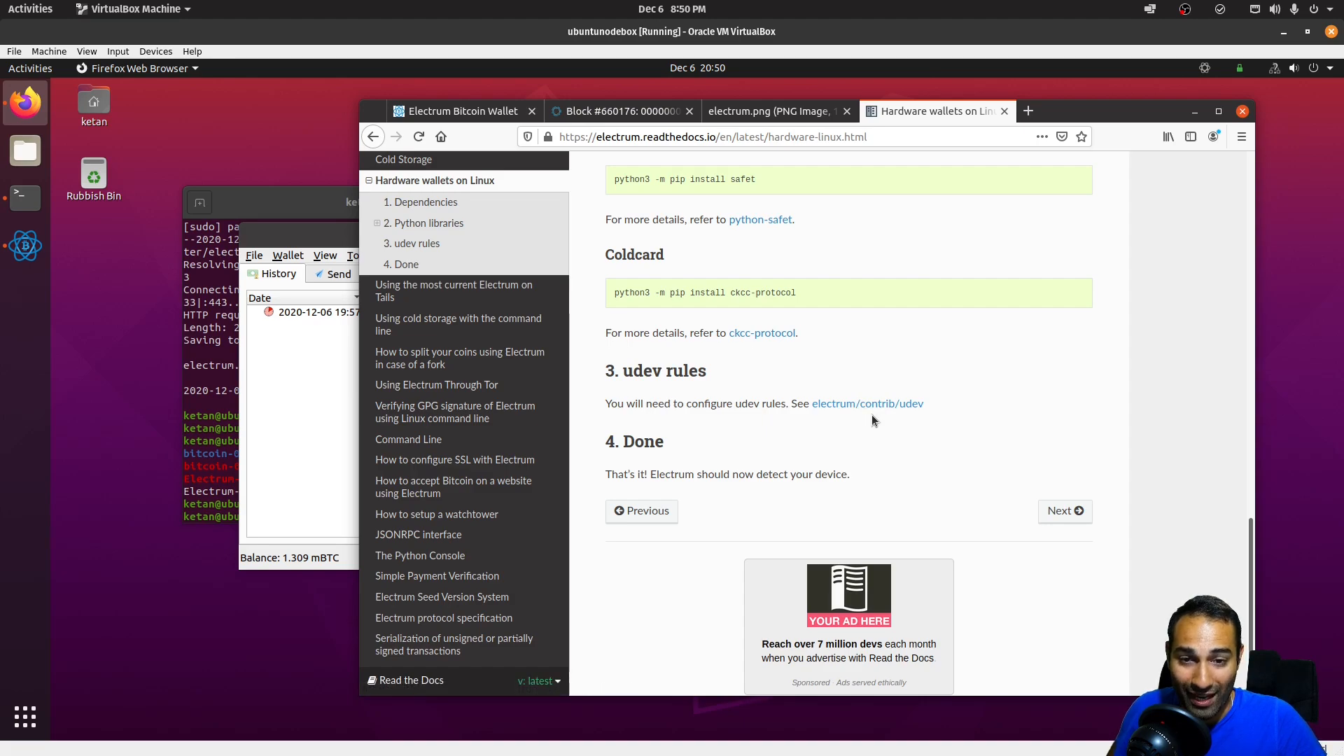
scroll(889, 385, "up", 3)
scroll(889, 380, "up", 9)
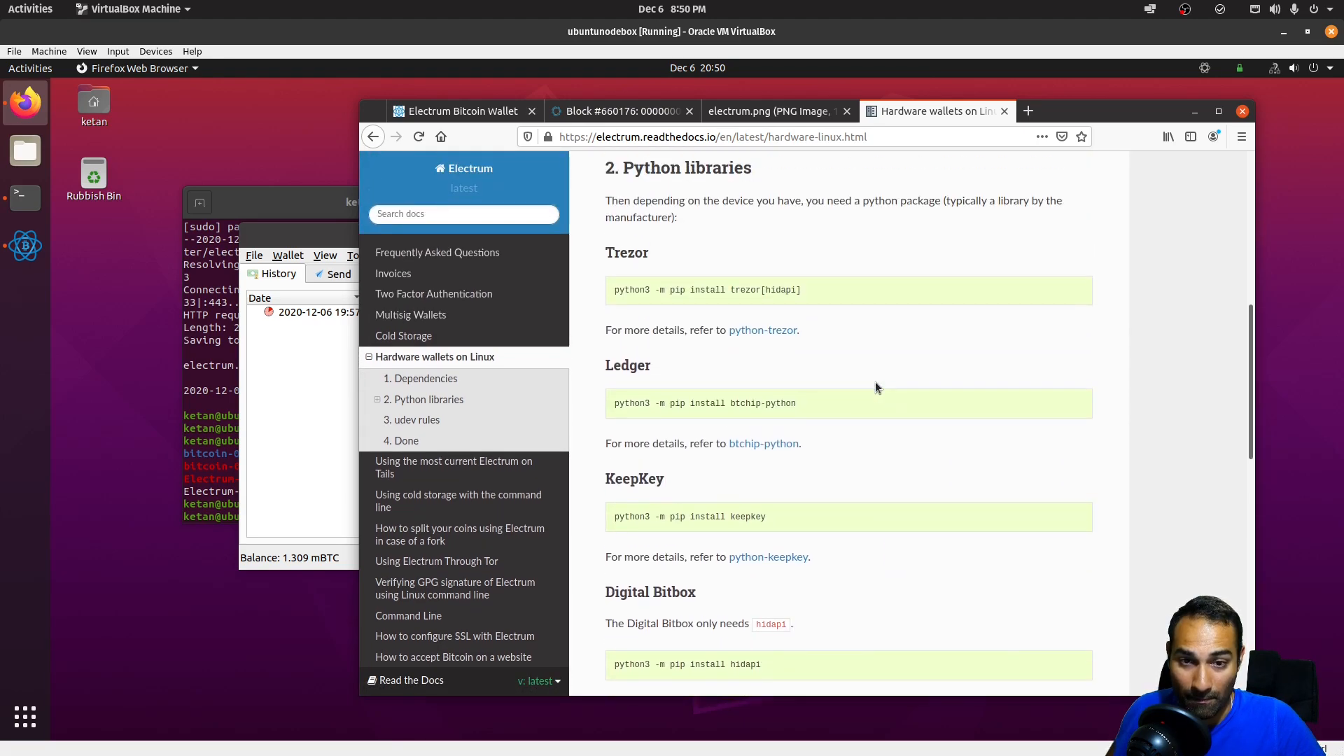
scroll(637, 347, "up", 5)
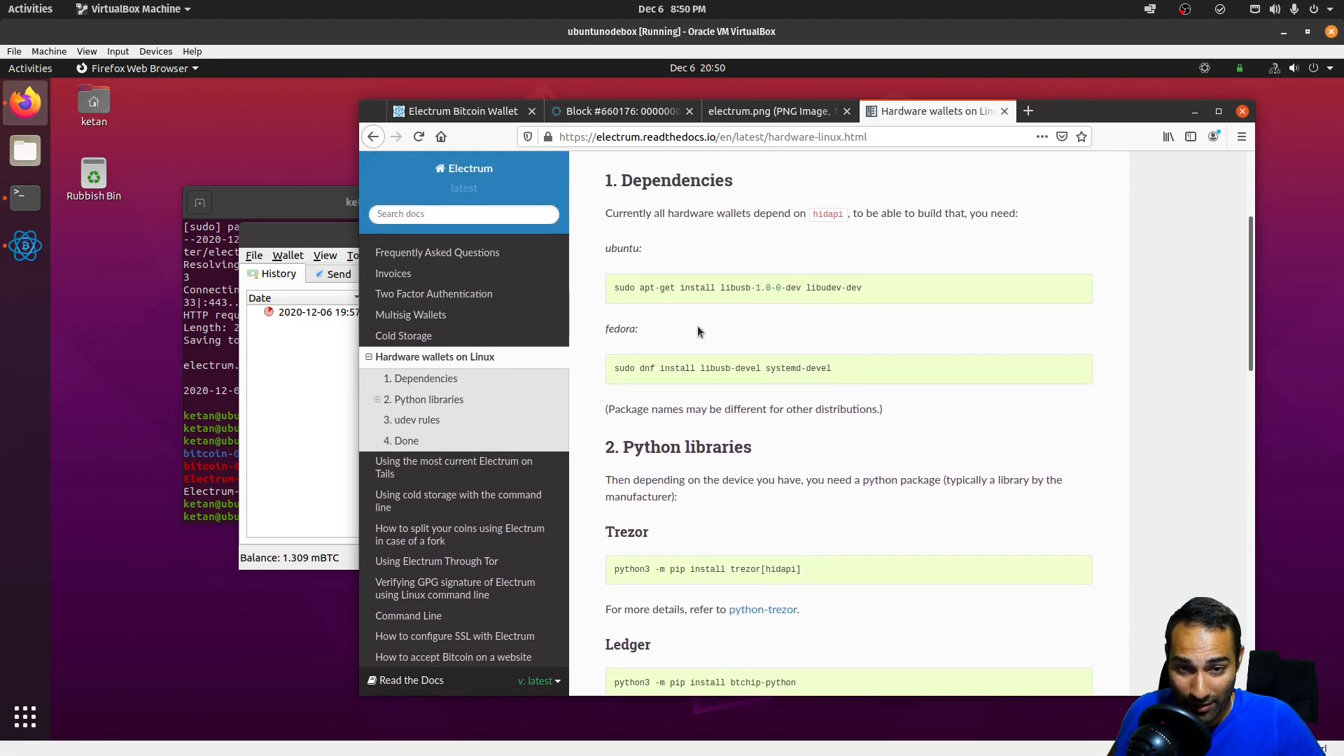
- Copy the guide's Ubuntu dependency command and run "sudo apt-get install libusb-1.0-0-dev libudev-dev" in the terminal
triple_click(748, 408)
right_click(748, 408)
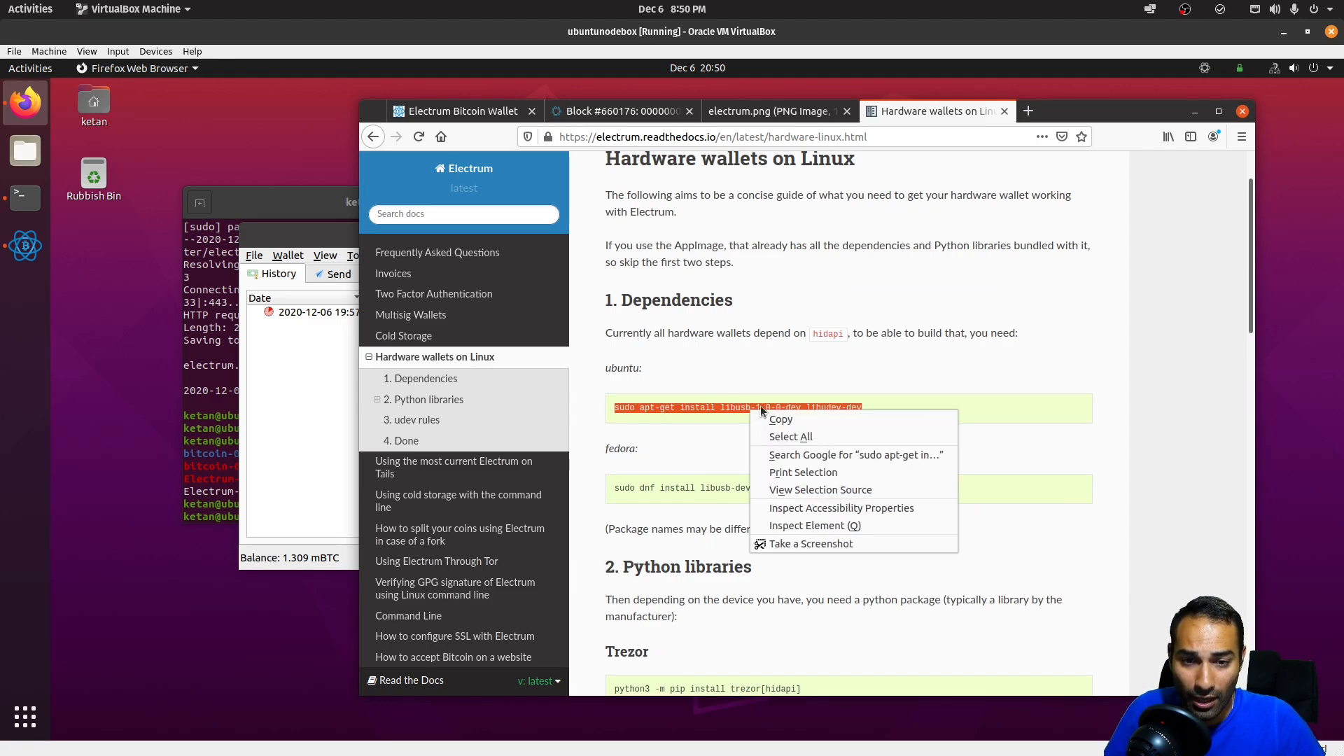
left_click(777, 417)
left_click(9, 186)
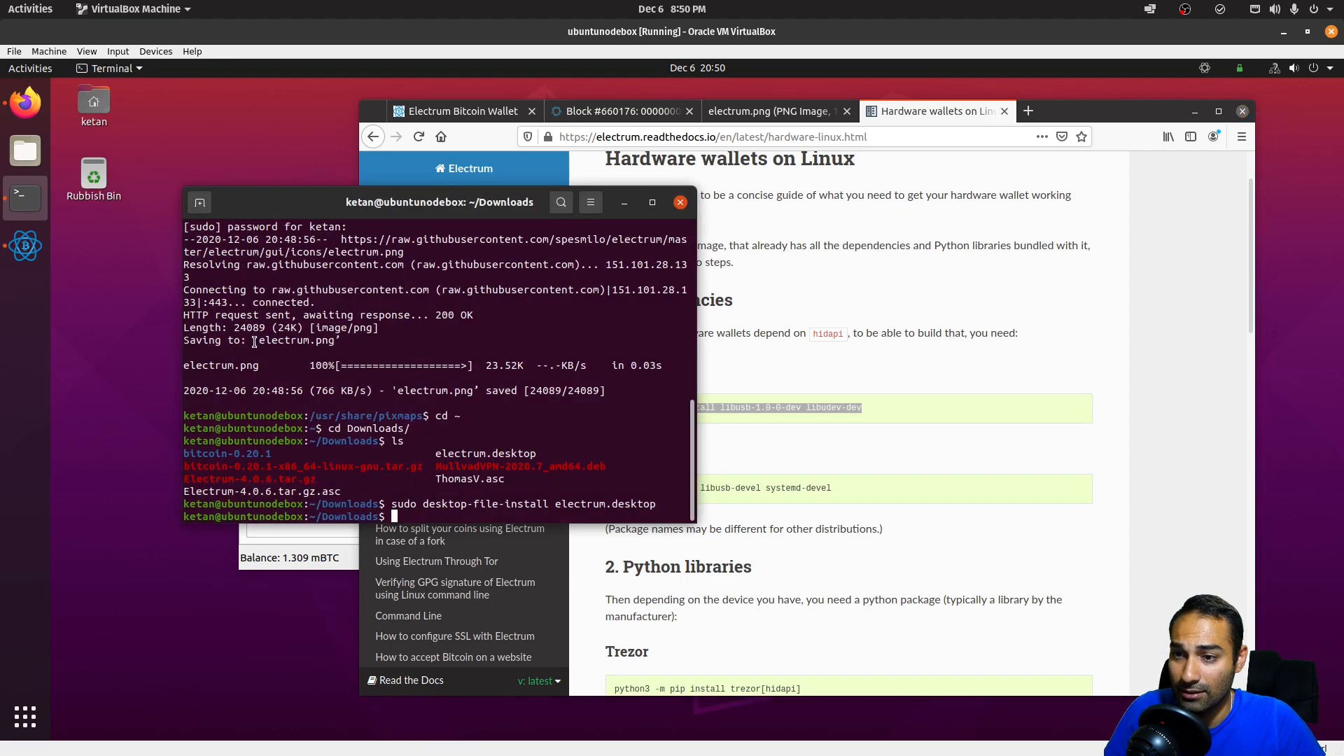
key("ctrl+shift+v")
key("Return")
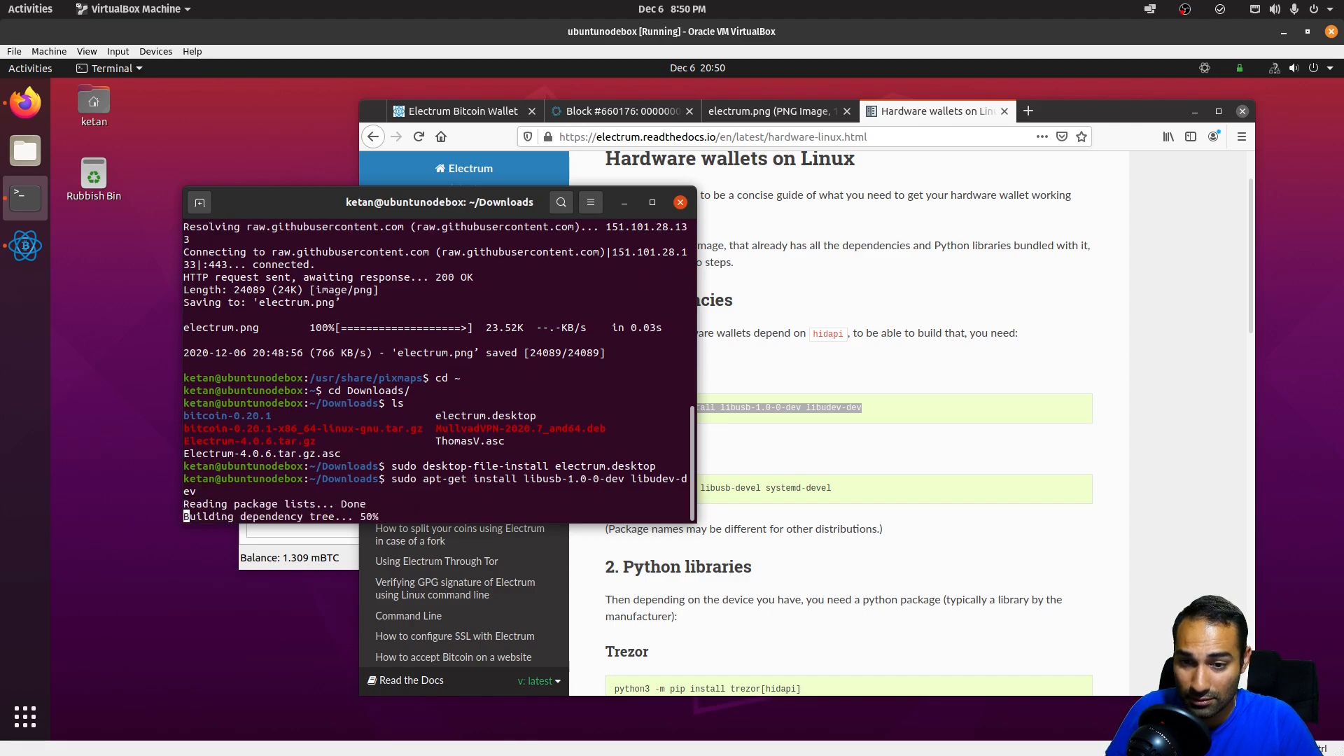
- Copy the Trezor library command from the guide and run "python3 -m pip install trezor[hidapi]" in the terminal
left_click(773, 488)
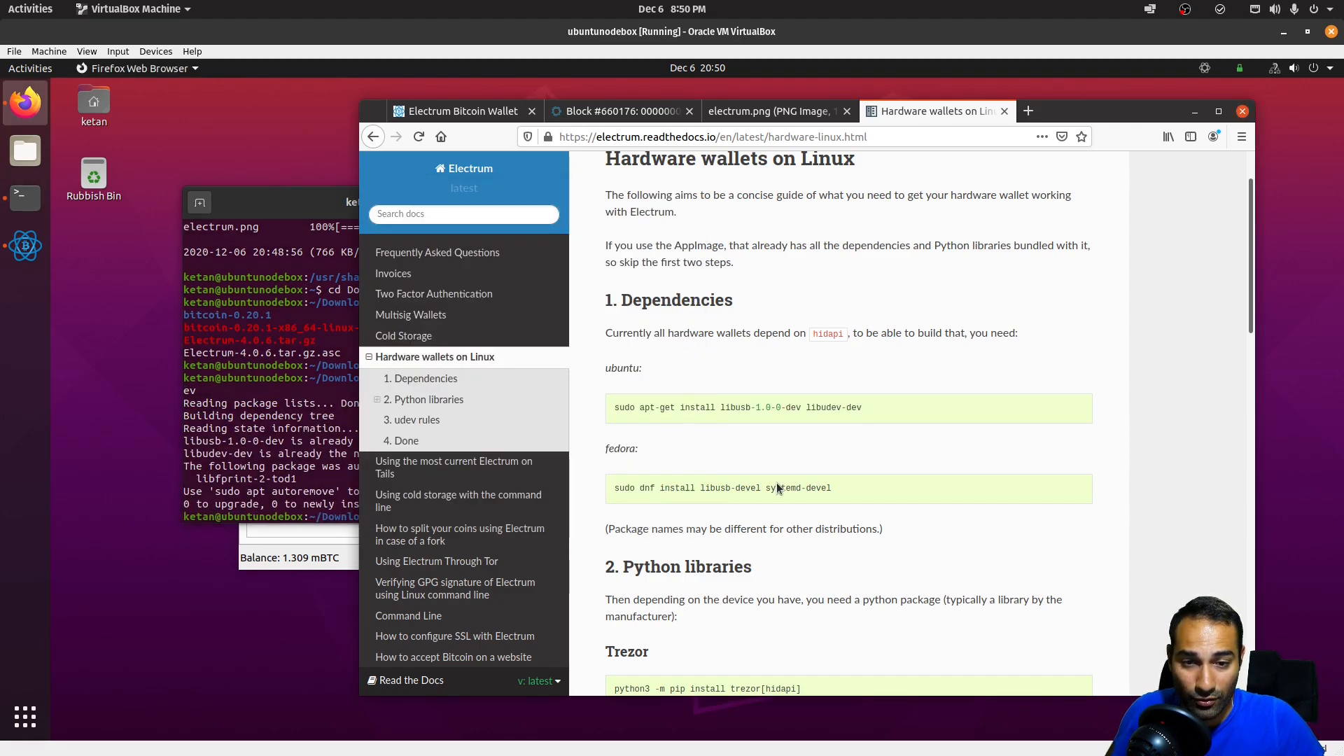
scroll(773, 490, "down", 5)
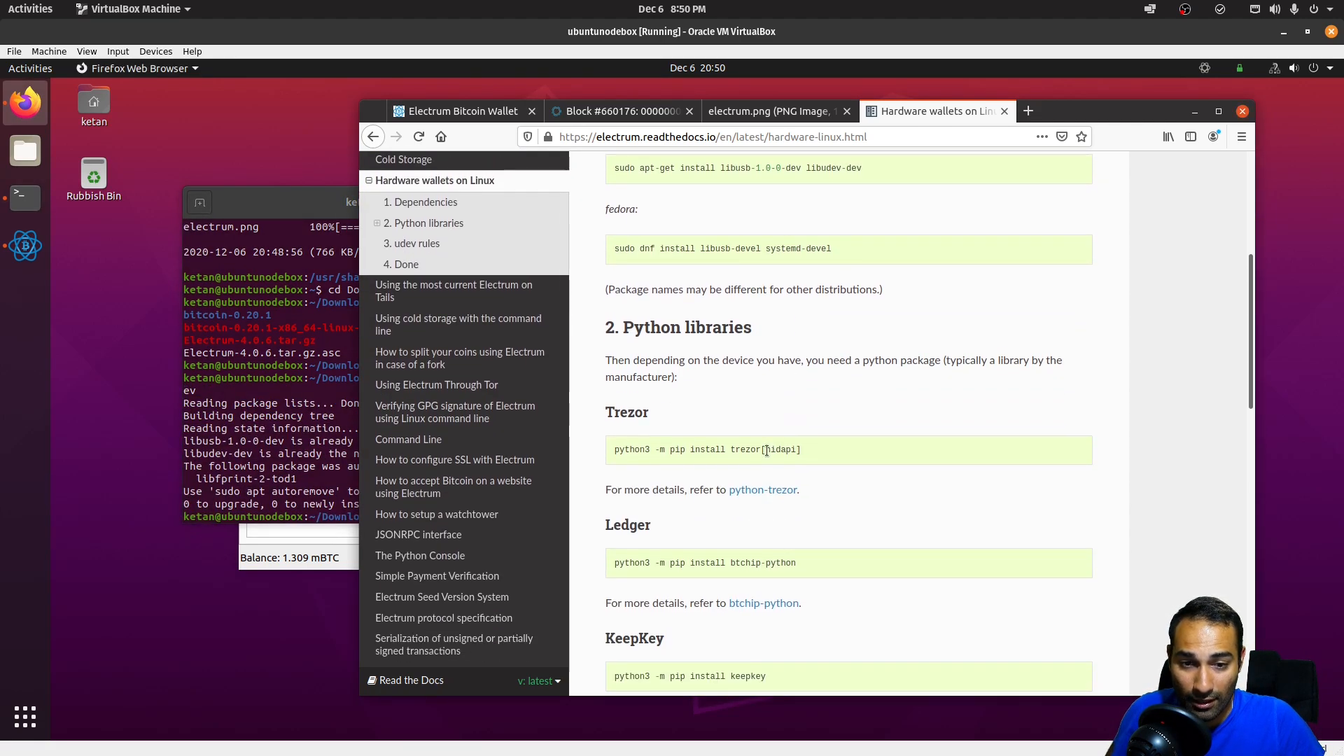
triple_click(766, 450)
right_click(787, 456)
left_click(812, 463)
left_click(321, 453)
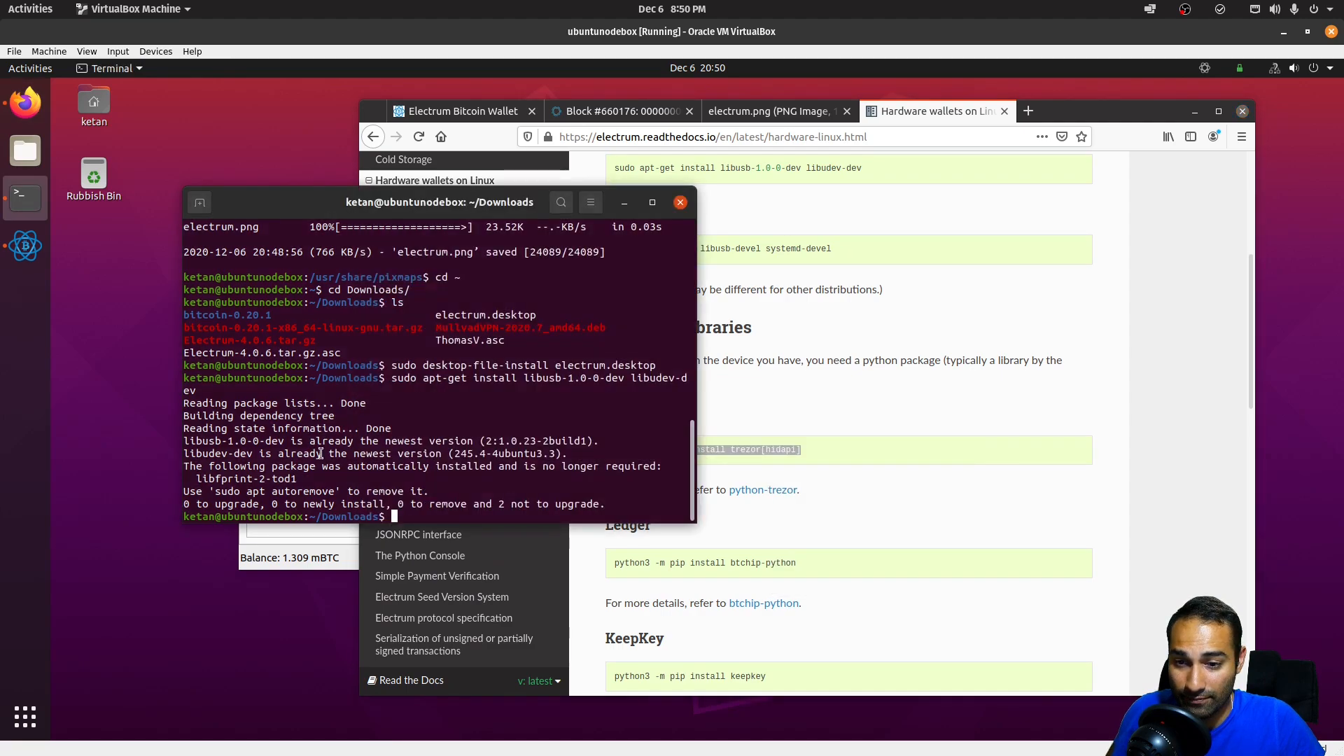
key("ctrl+shift+v")
key("Return")
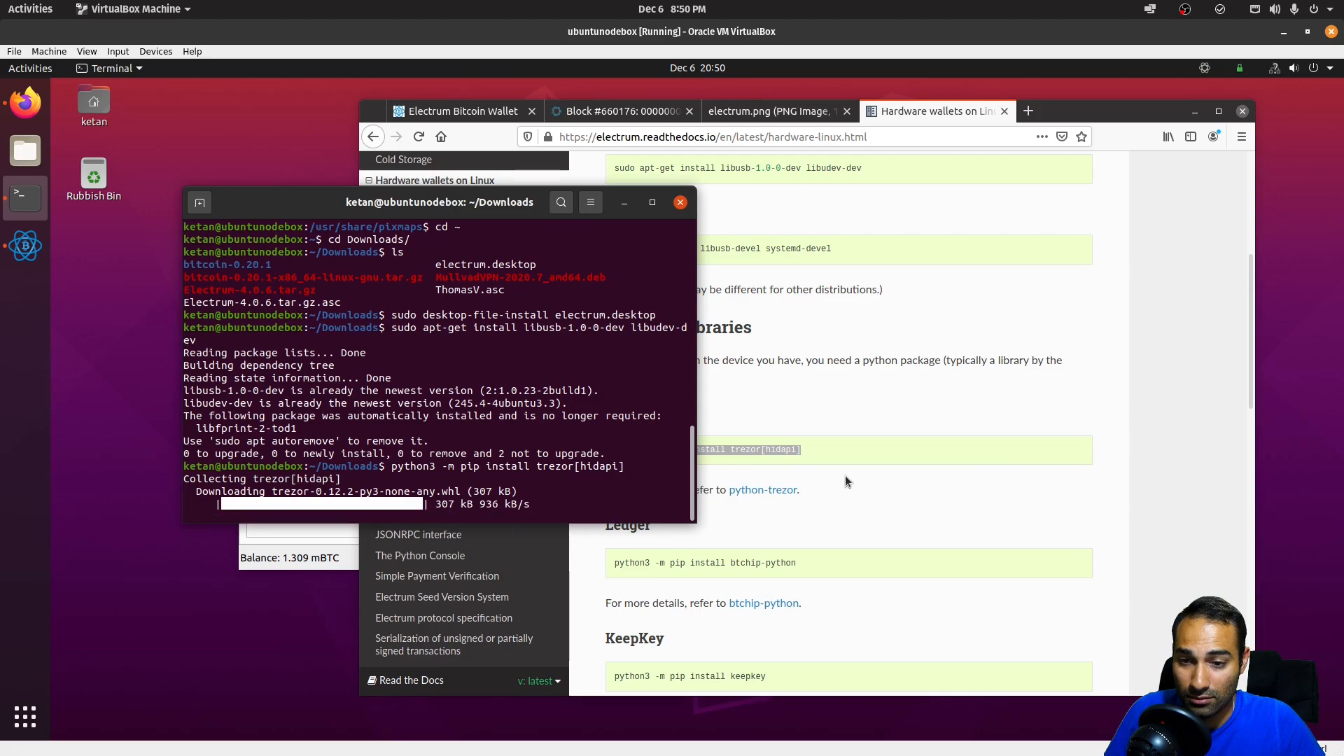
- Copy the Ledger library command from the guide and run "python3 -m pip install btchip-python" in the terminal
left_click(889, 511)
scroll(805, 497, "down", 3)
triple_click(744, 444)
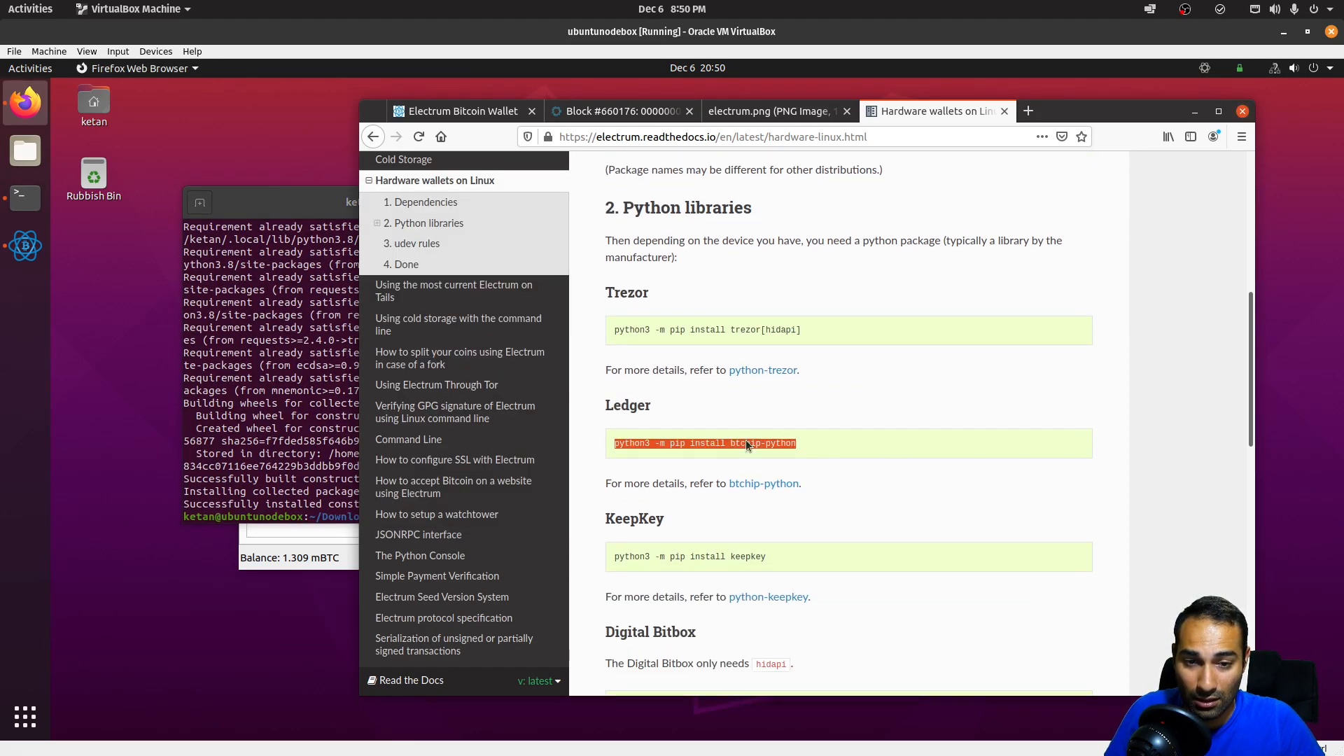
right_click(745, 442)
left_click(767, 449)
left_click(268, 459)
key("ctrl+shift+v")
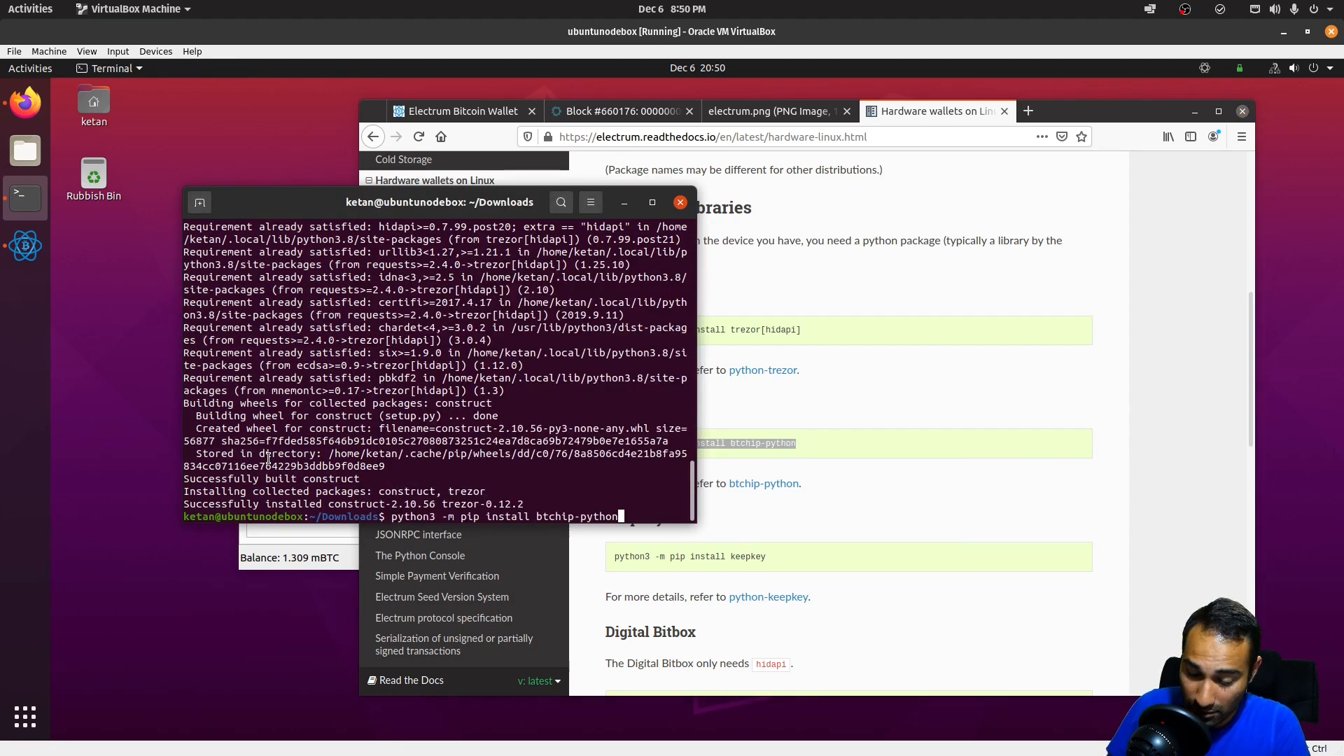
key("Return")
- Copy the KeepKey library command from the guide and run "python3 -m pip install keepkey" in the terminal
triple_click(749, 557)
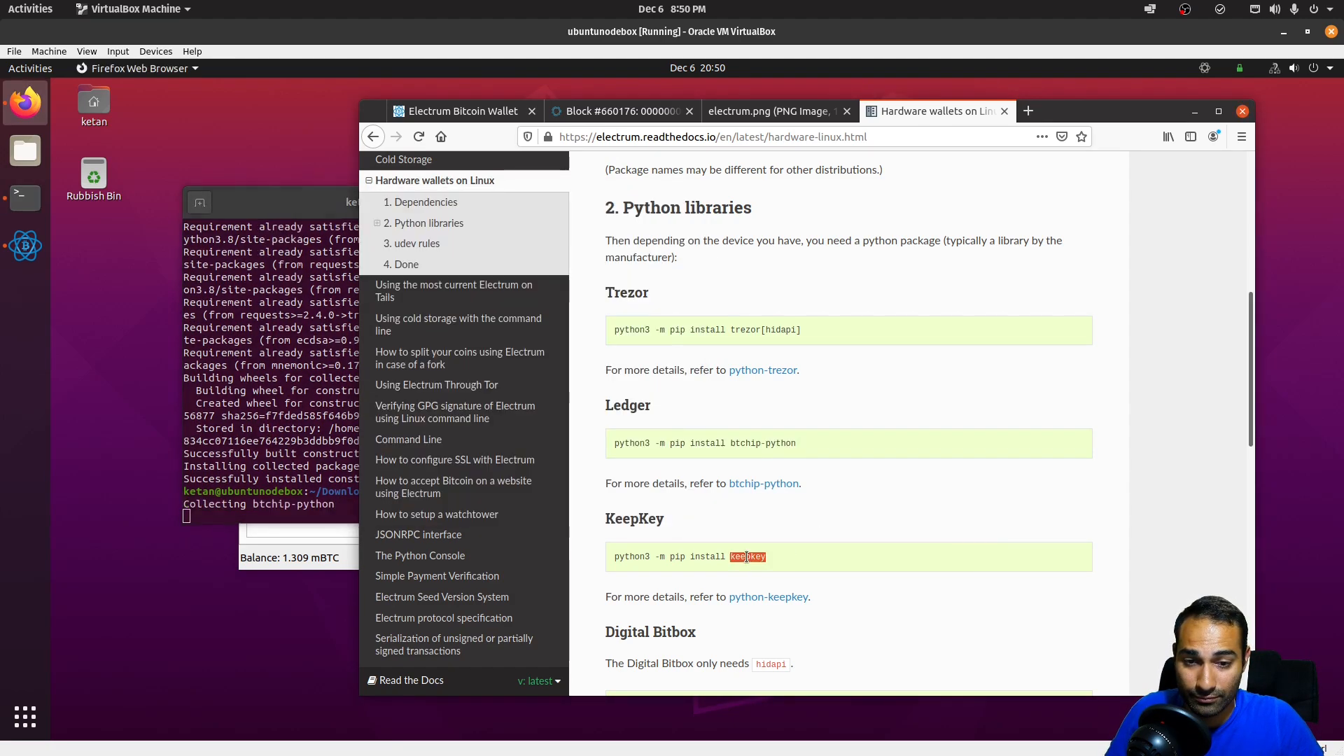
right_click(748, 557)
left_click(777, 567)
key("alt+Tab")
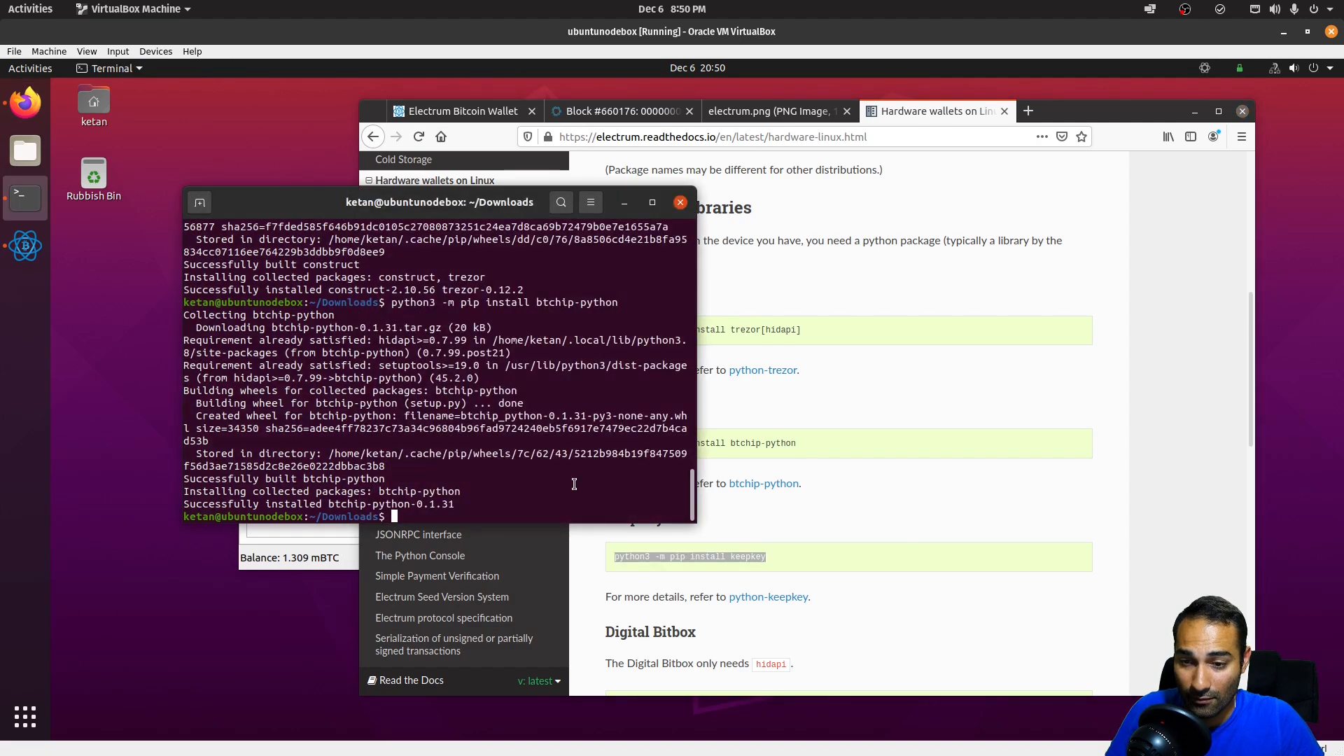
key("ctrl+shift+v")
key("Return")
- Copy the Digital Bitbox library command from the guide and run "python3 -m pip install hidapi" in the terminal
left_click(931, 494)
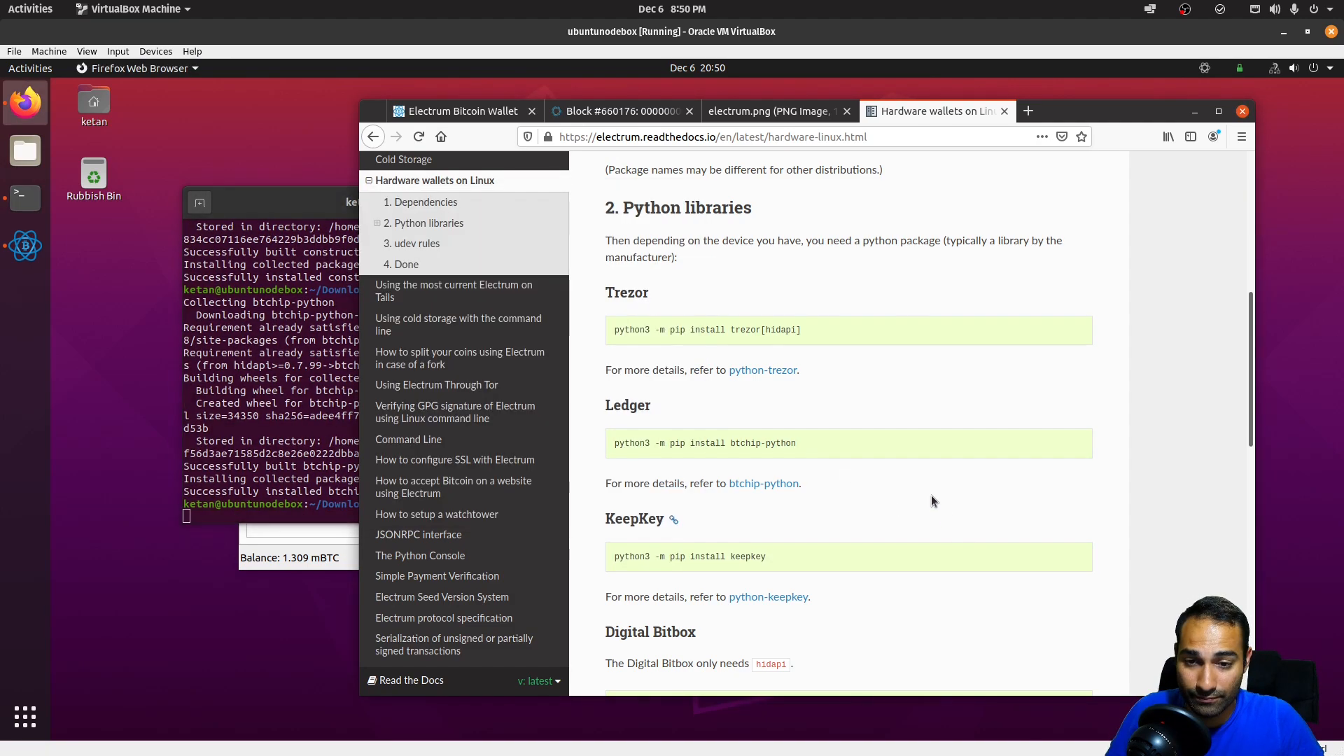
scroll(917, 492, "down", 4)
triple_click(744, 465)
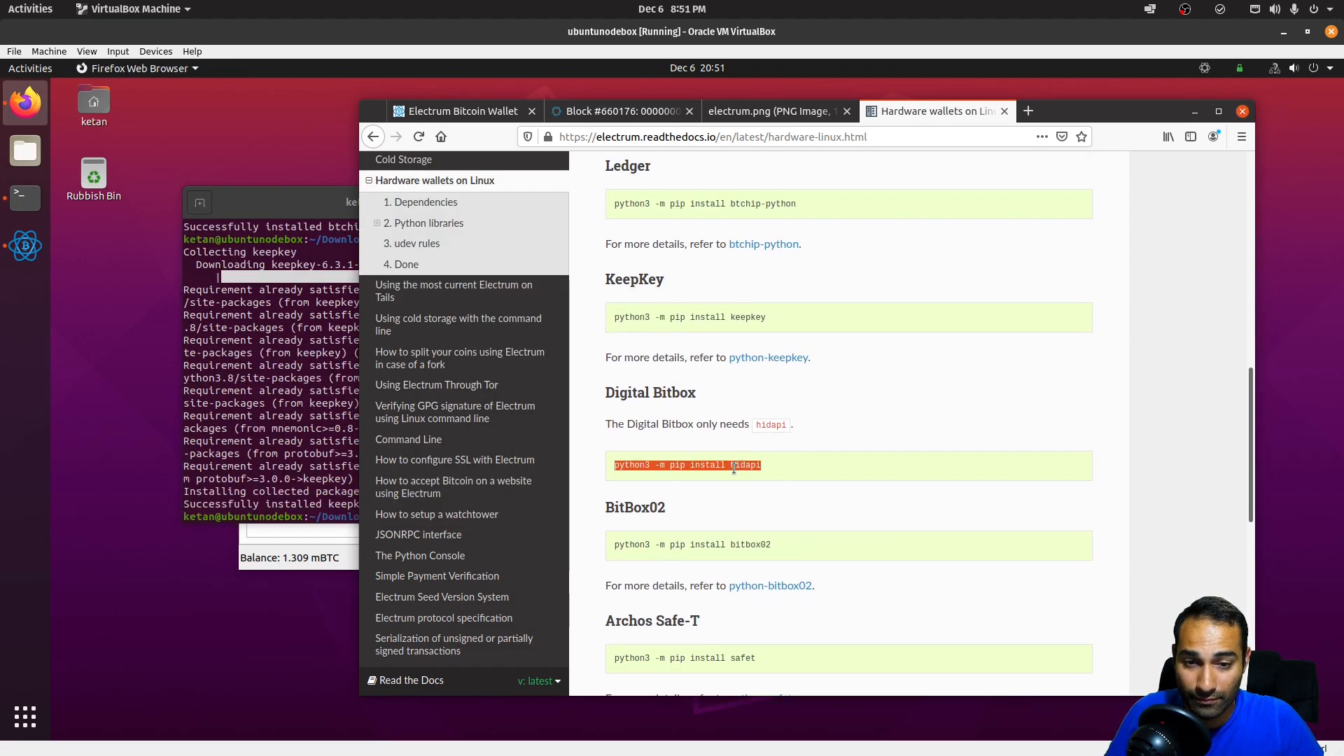
right_click(749, 469)
left_click(762, 479)
left_click(321, 401)
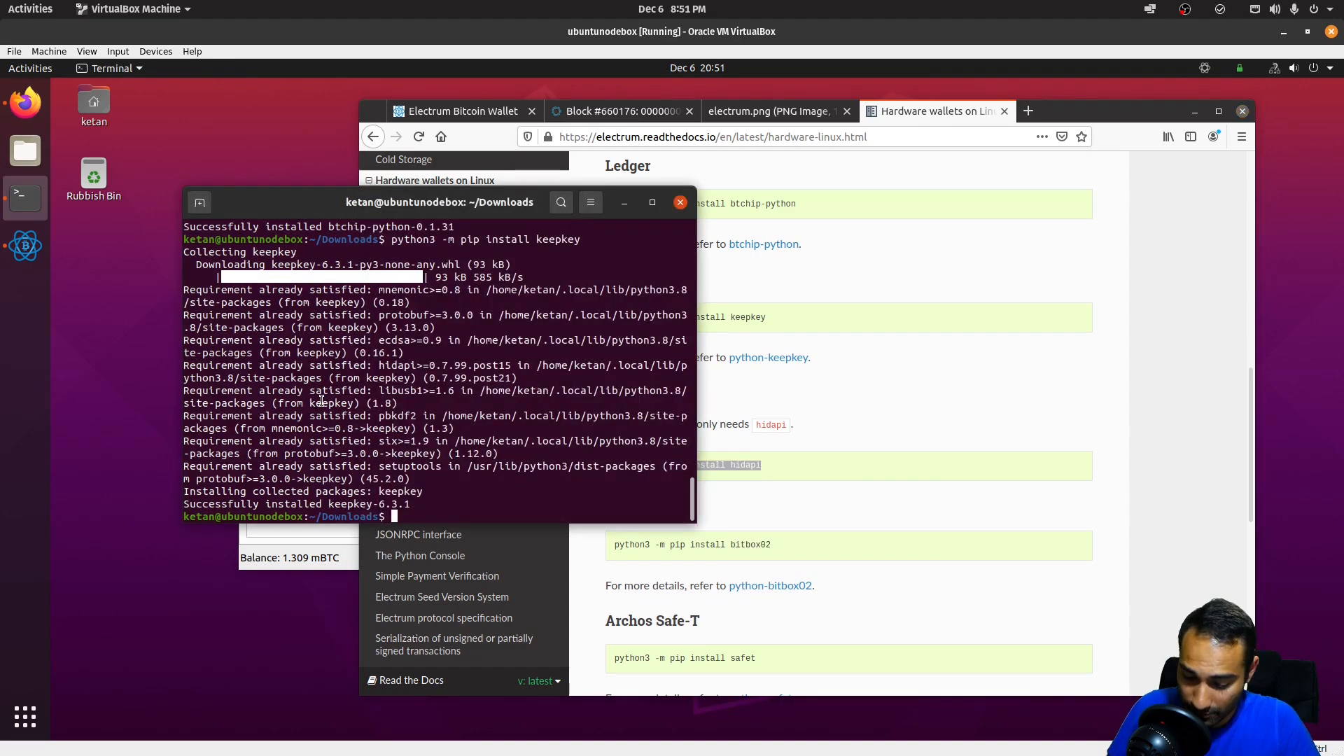
key("ctrl+shift+v")
key("Return")
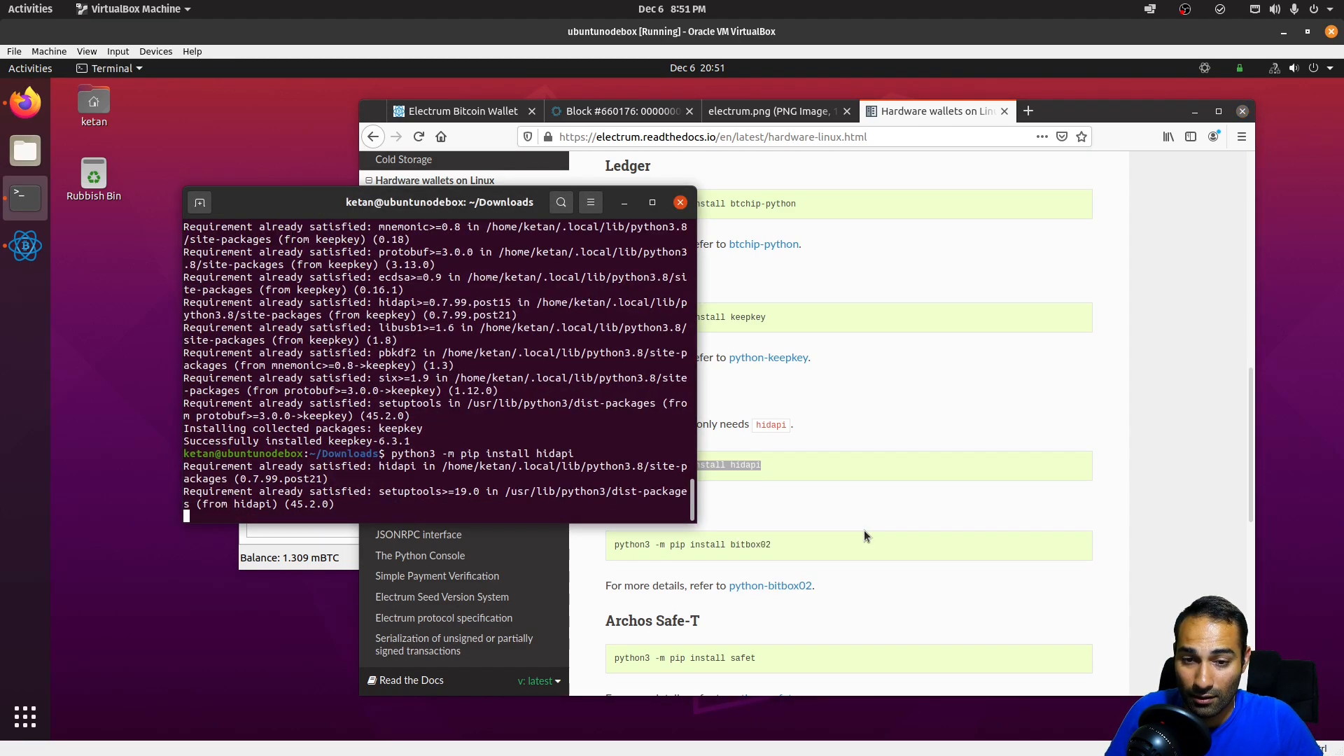
- Copy the BitBox02 library command from the guide and run "python3 -m pip install bitbox02" in the terminal
left_click(754, 546)
triple_click(754, 545)
right_click(754, 546)
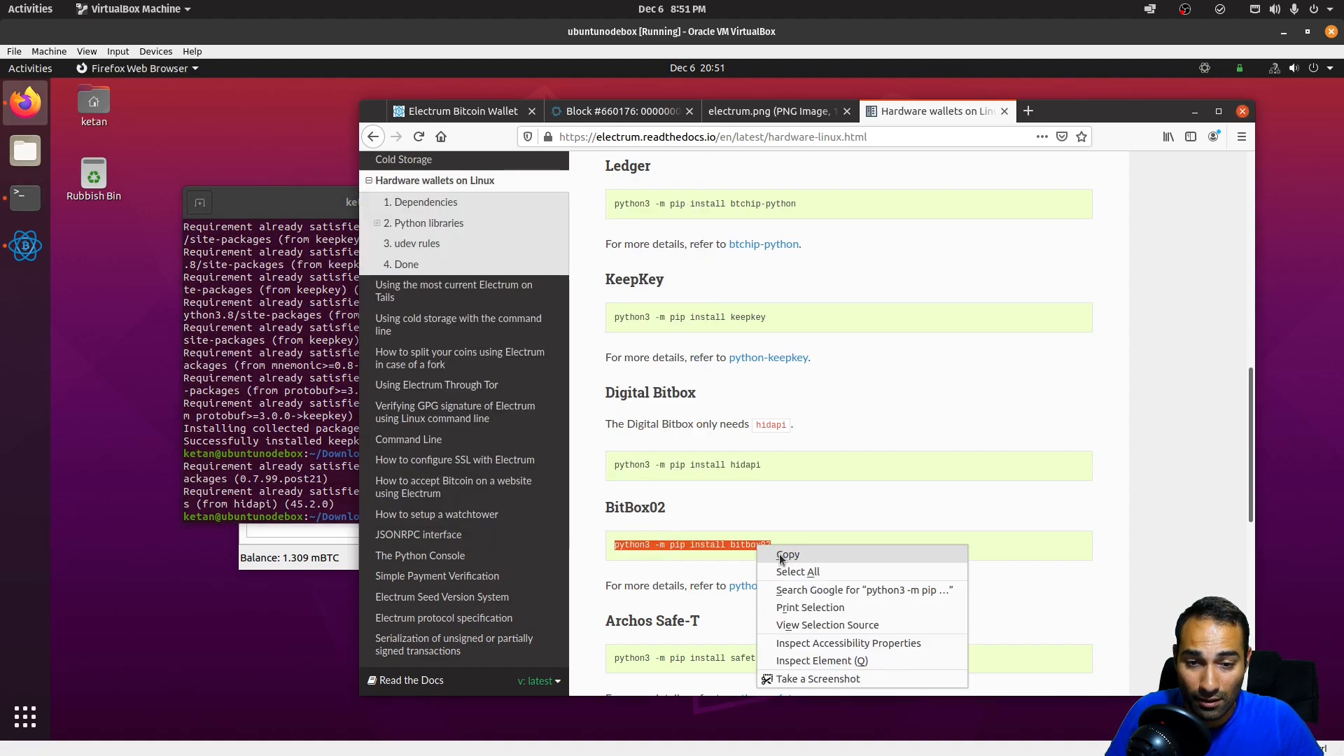
left_click(783, 558)
left_click(322, 459)
key("ctrl+shift+v")
key("Return")
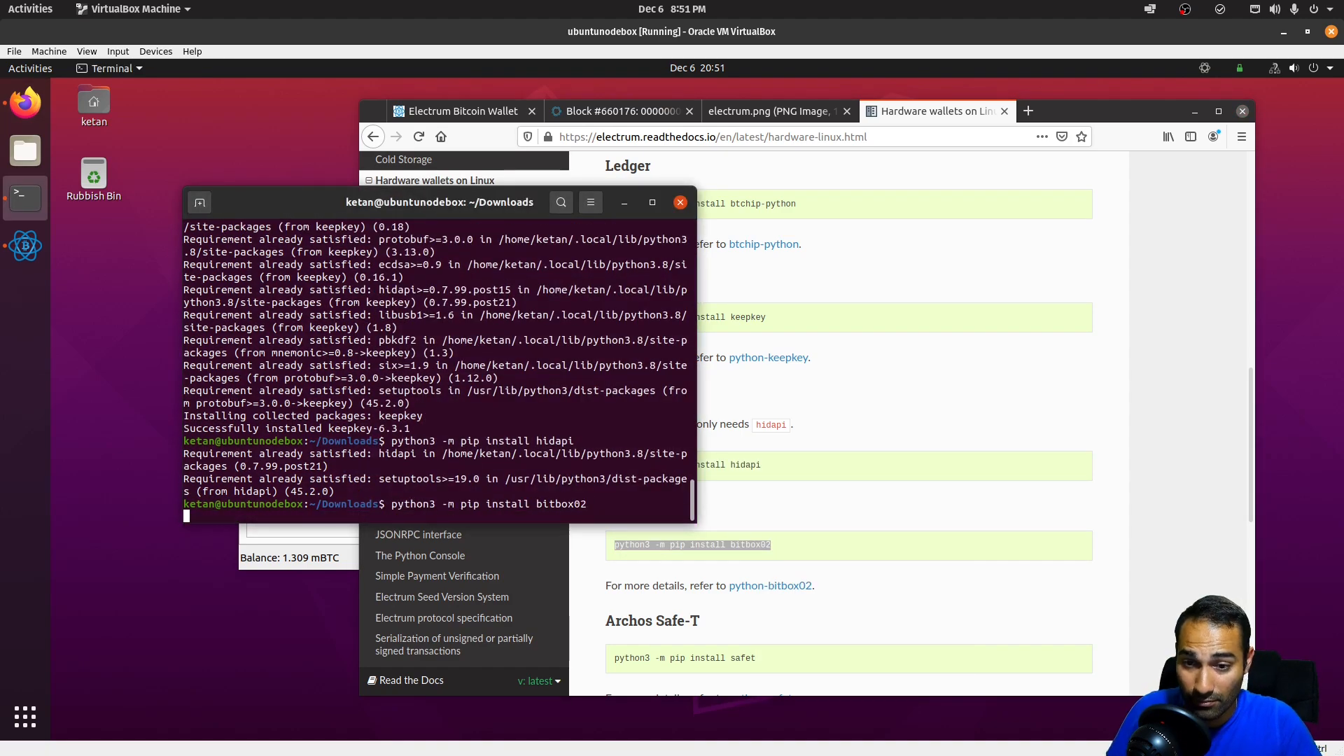
- Copy the Archos Safe-T library command from the guide and run "python3 -m pip install safet" in the terminal
left_click(874, 475)
scroll(875, 470, "down", 5)
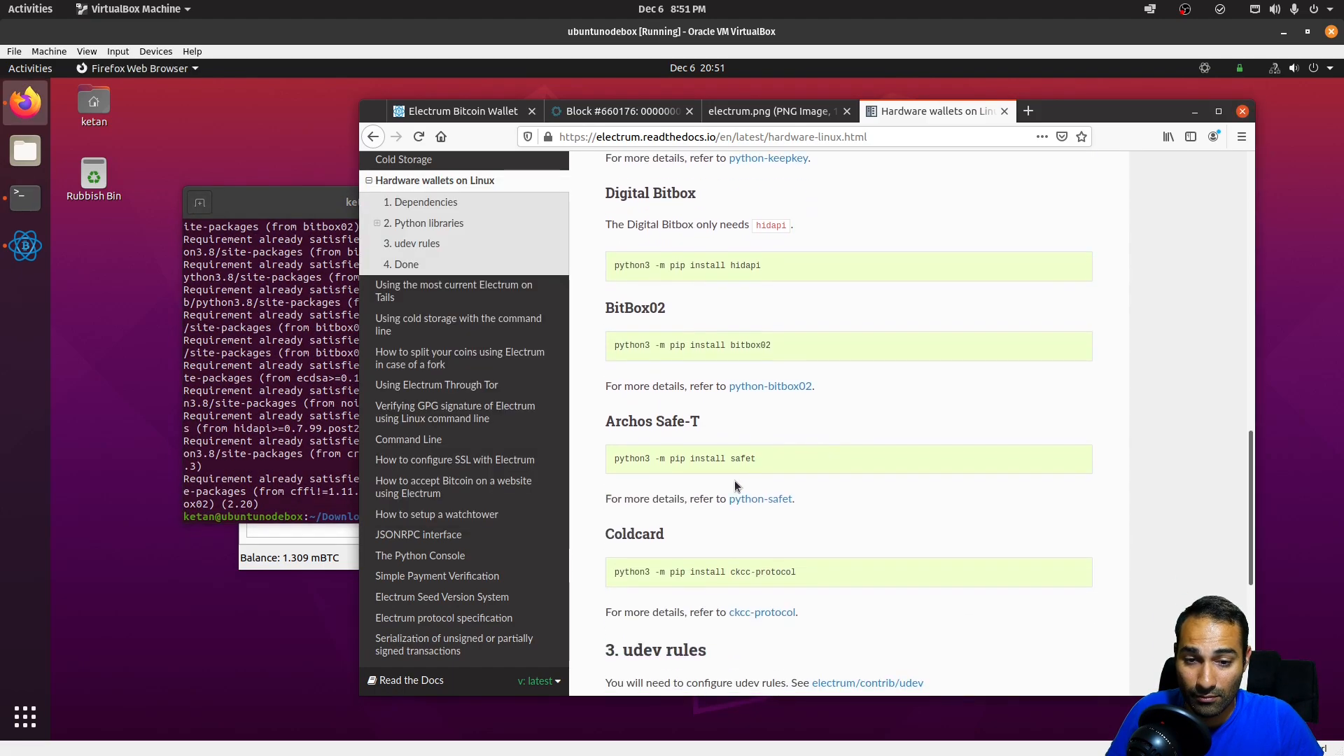
triple_click(734, 459)
right_click(734, 461)
left_click(743, 471)
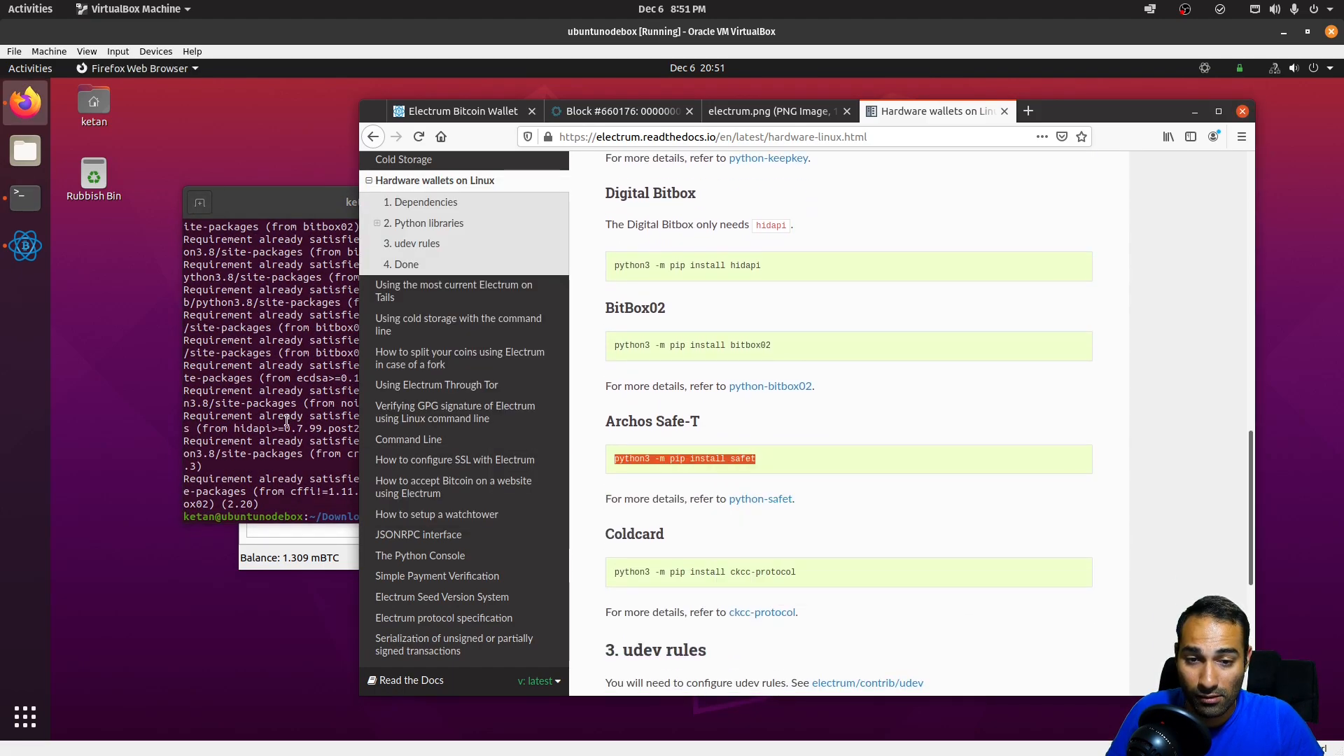
left_click(287, 417)
key("ctrl+shift+v")
key("Return")
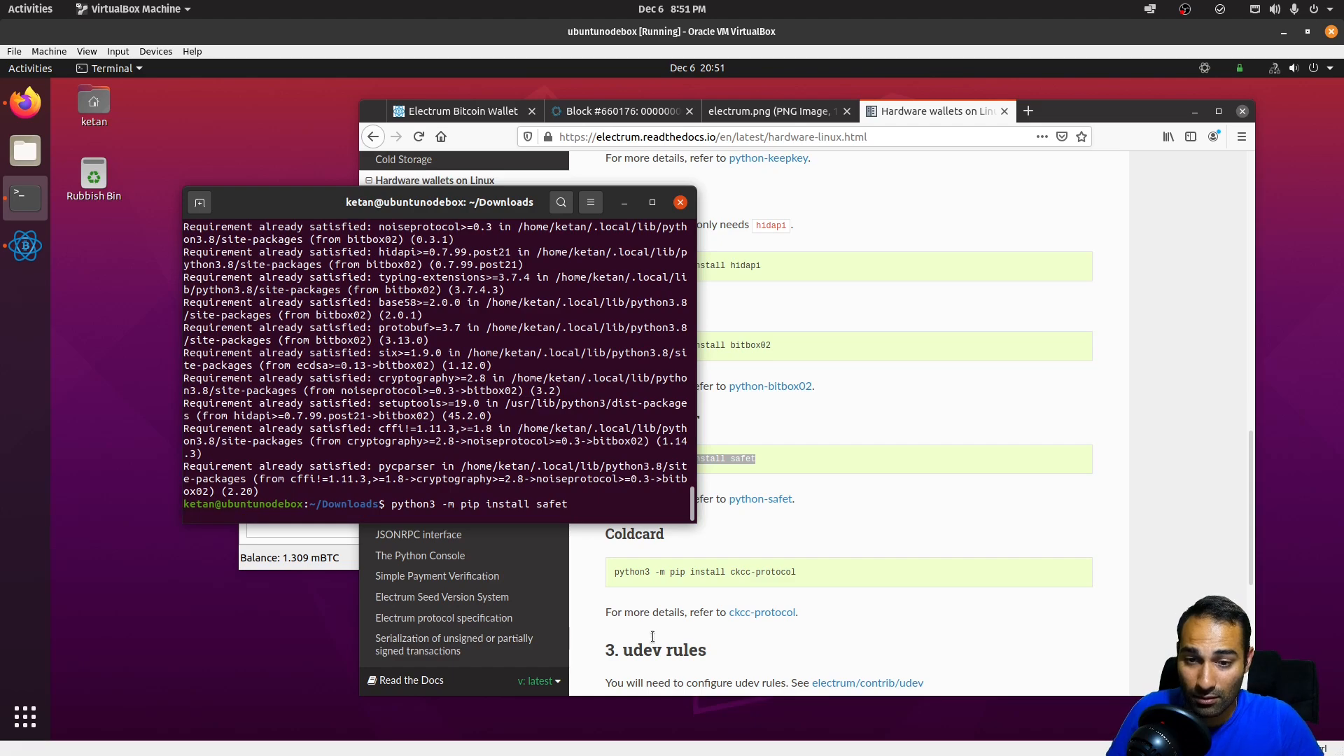
- Copy the Coldcard library command from the guide and run "python3 -m pip install ckcc-protocol" in the terminal
triple_click(771, 573)
right_click(772, 573)
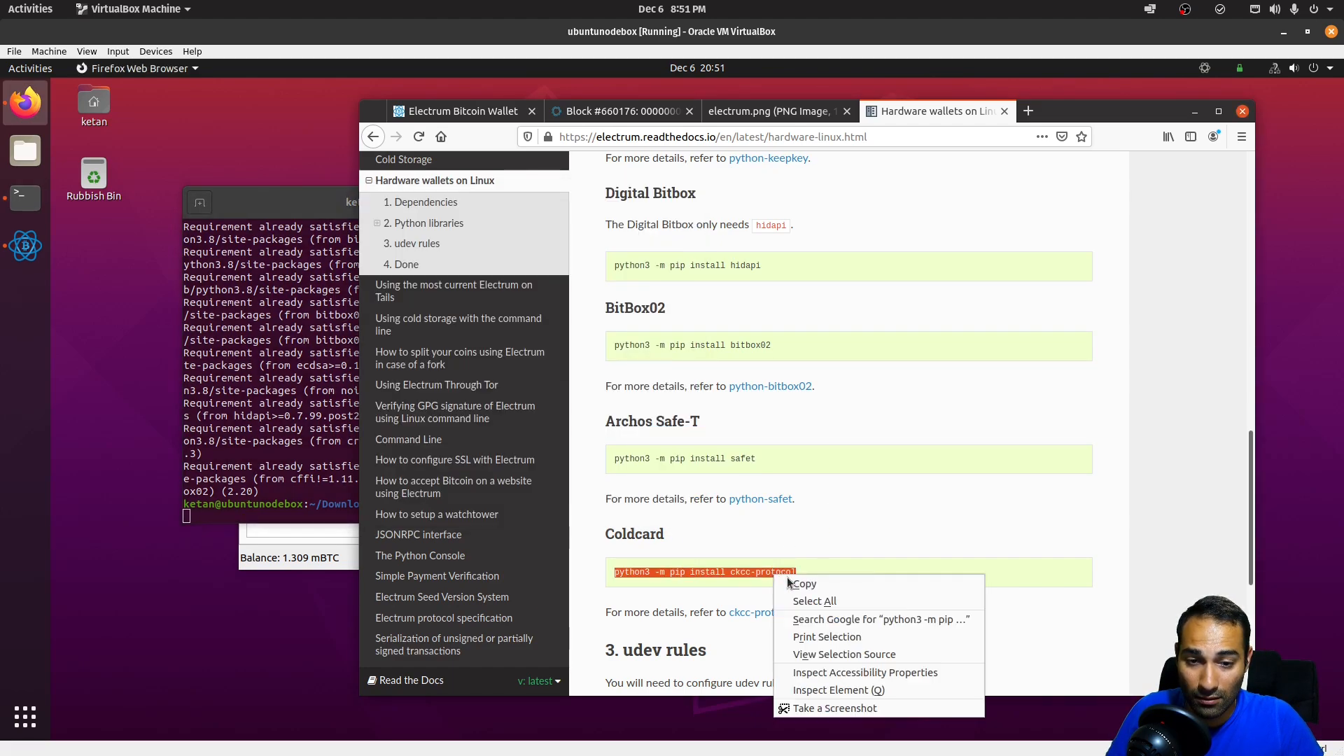
left_click(791, 583)
left_click(270, 406)
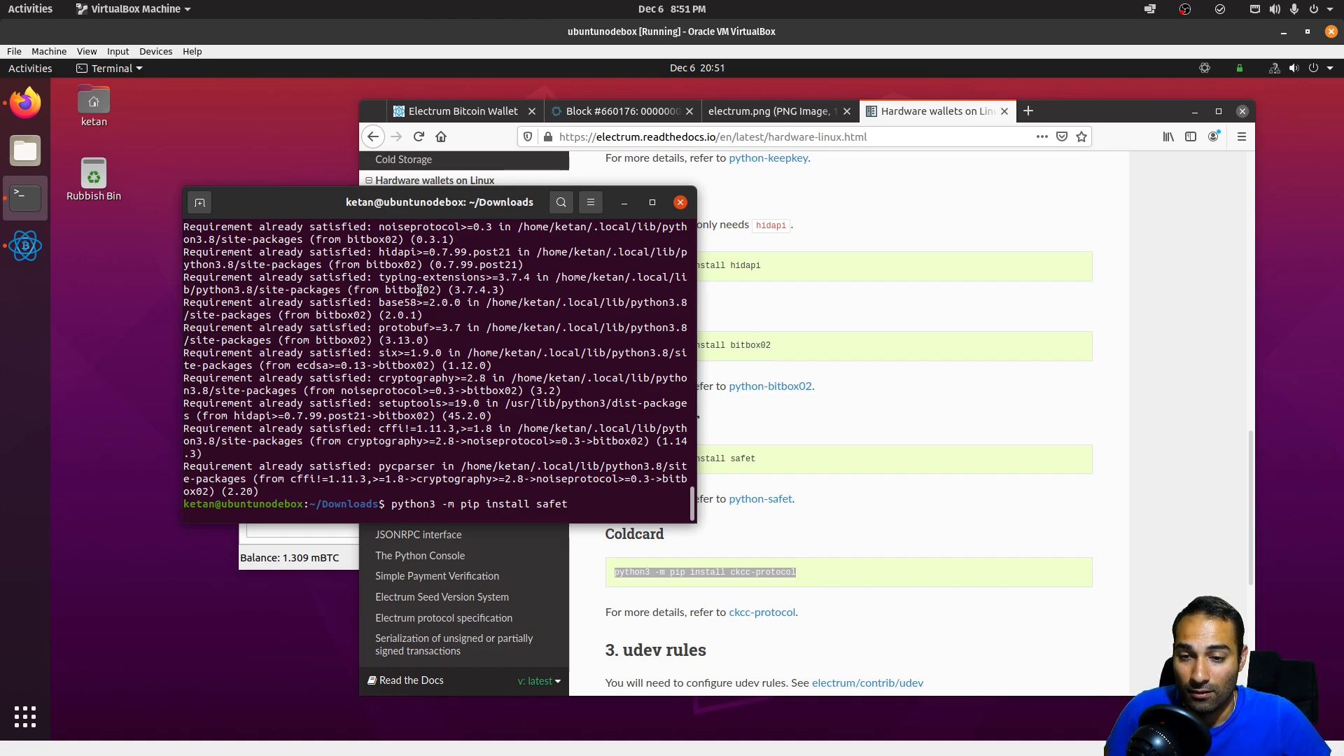
key("Return")
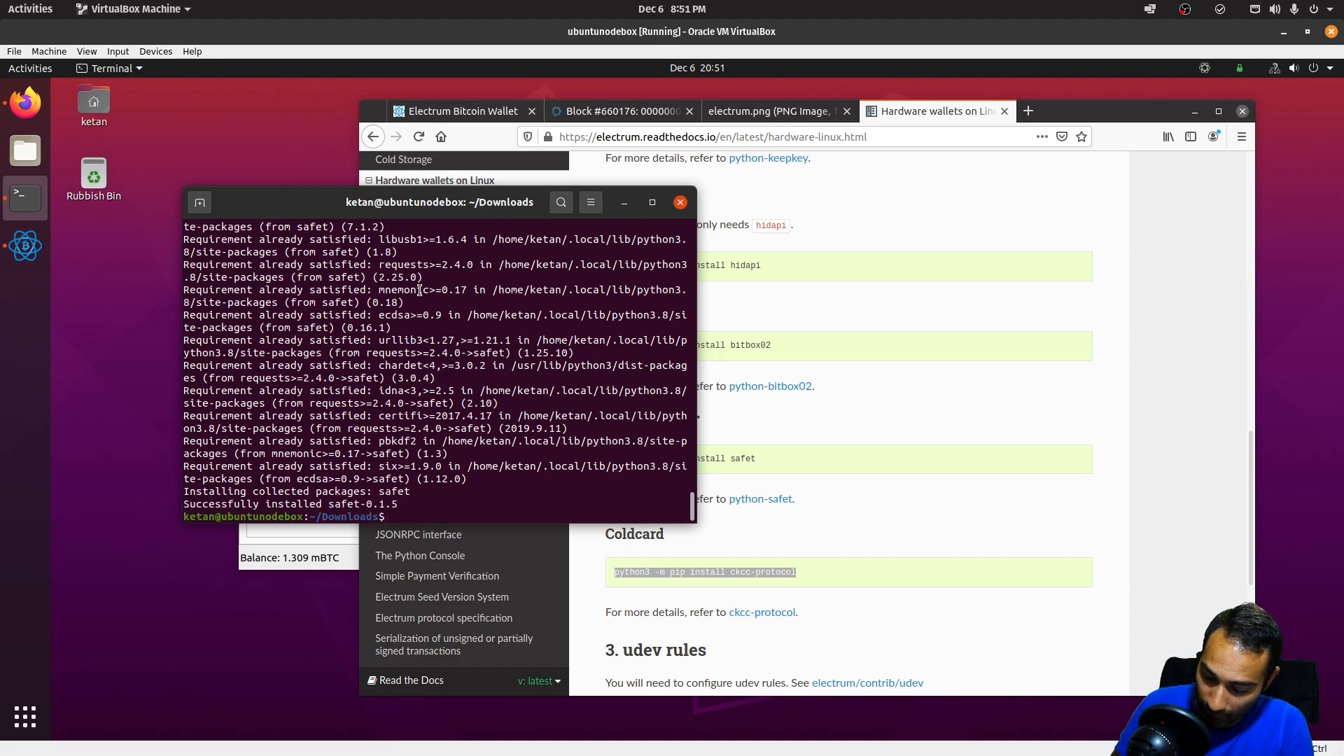
key("ctrl+shift+v")
key("Return")
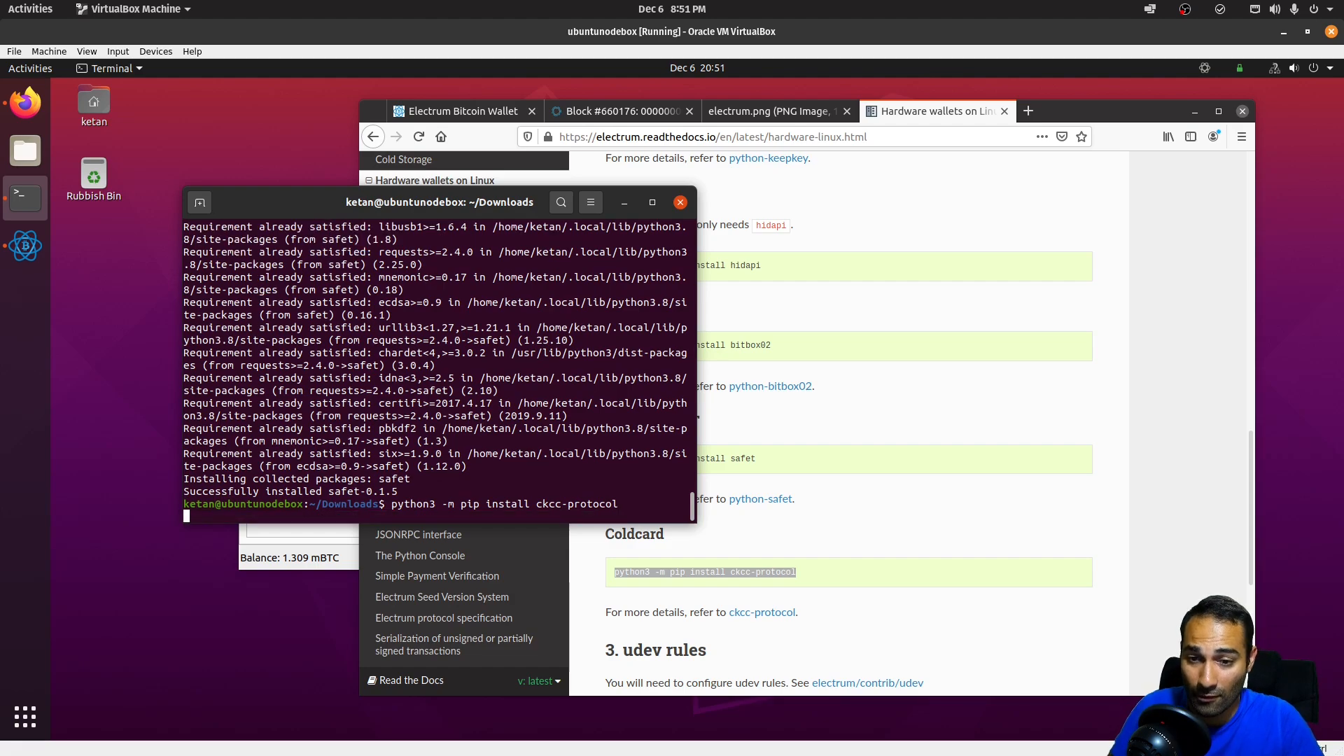
- Open the electrum/contrib/udev page linked in the guide and examine its rules files and usage commands
left_click(960, 473)
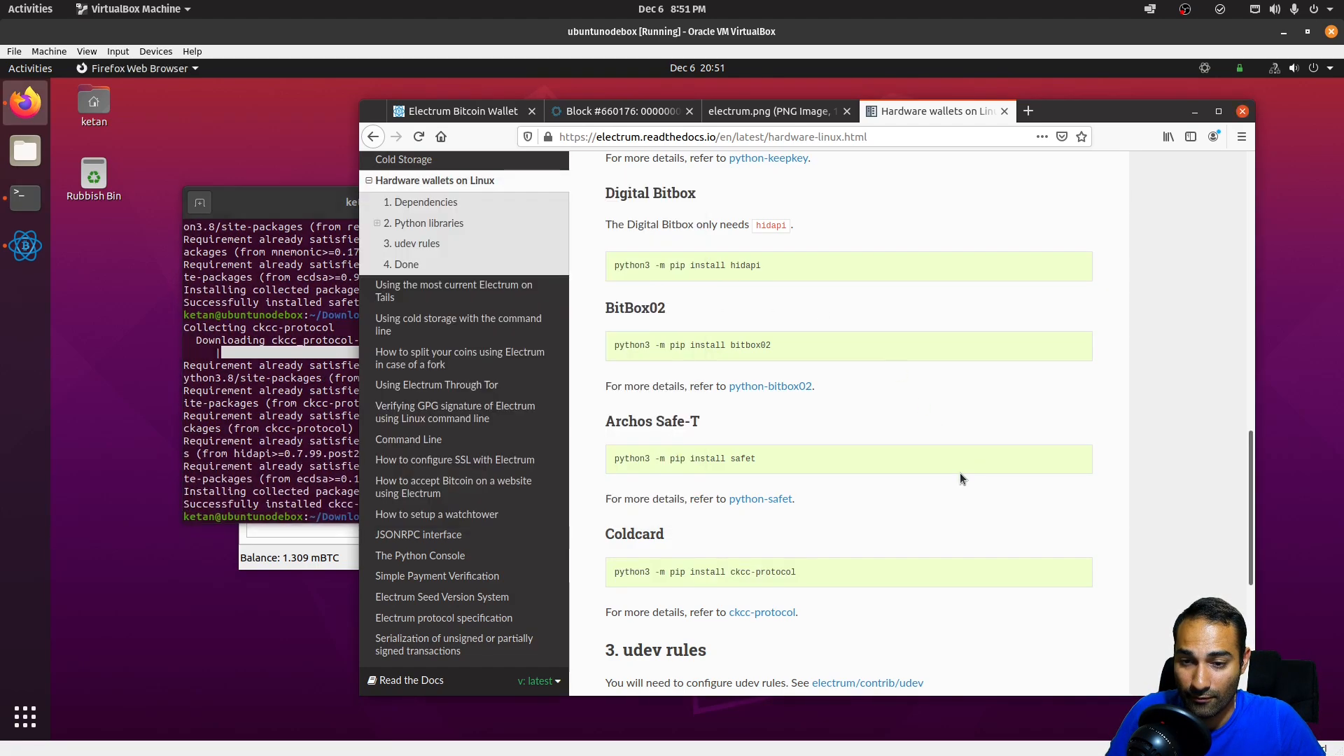
scroll(960, 473, "down", 5)
left_click(883, 490)
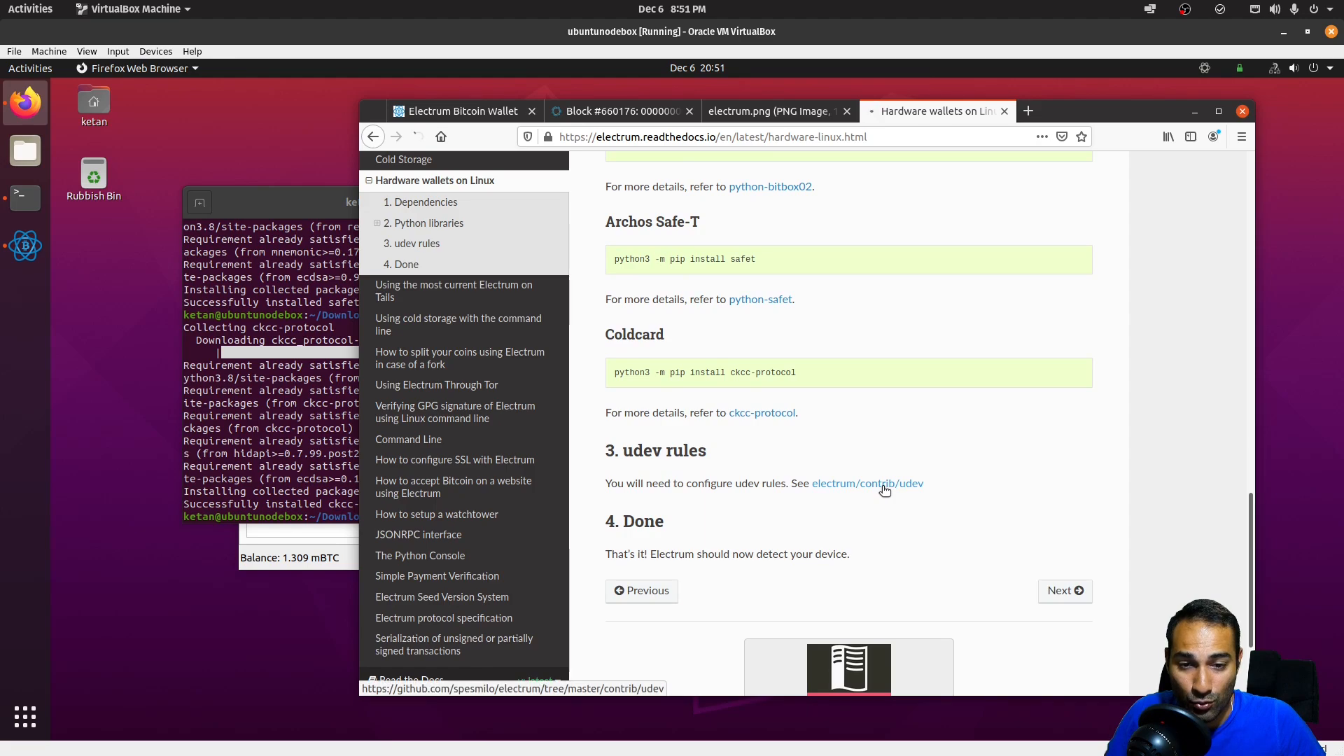
scroll(791, 419, "down", 3)
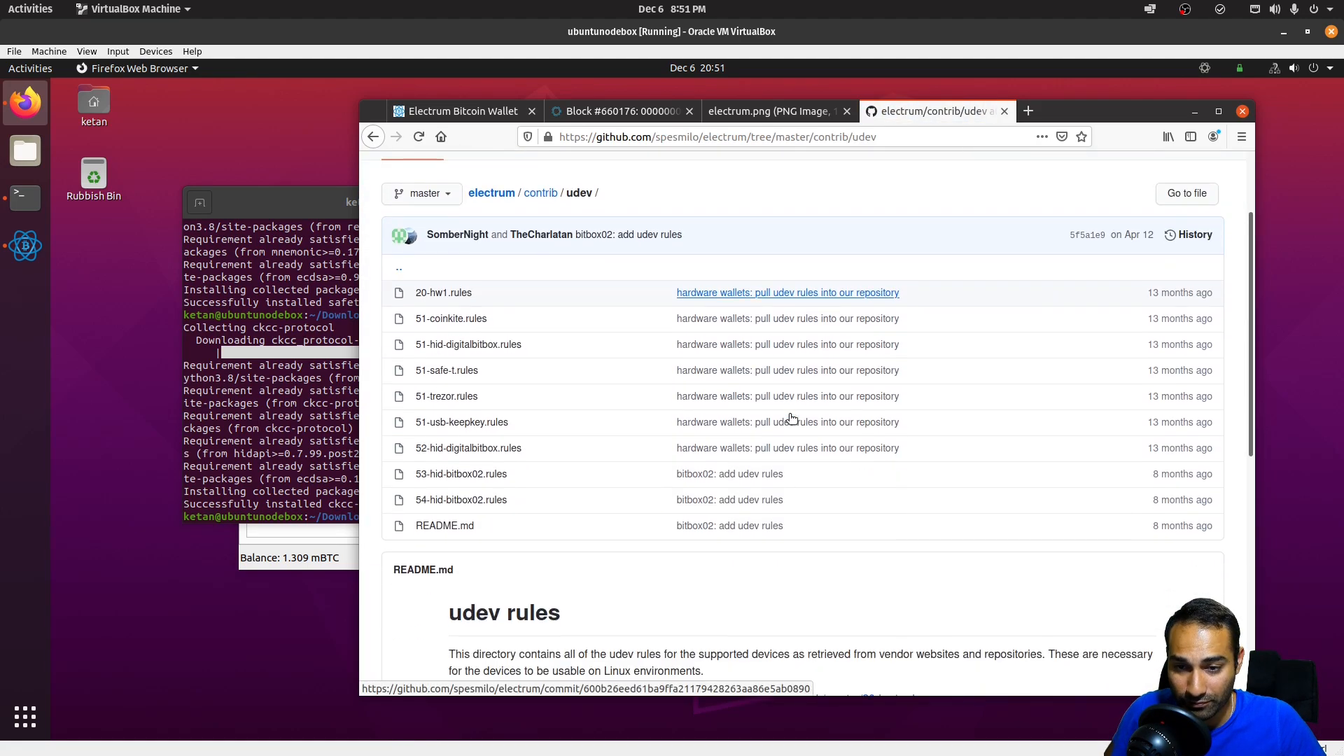
scroll(569, 486, "down", 5)
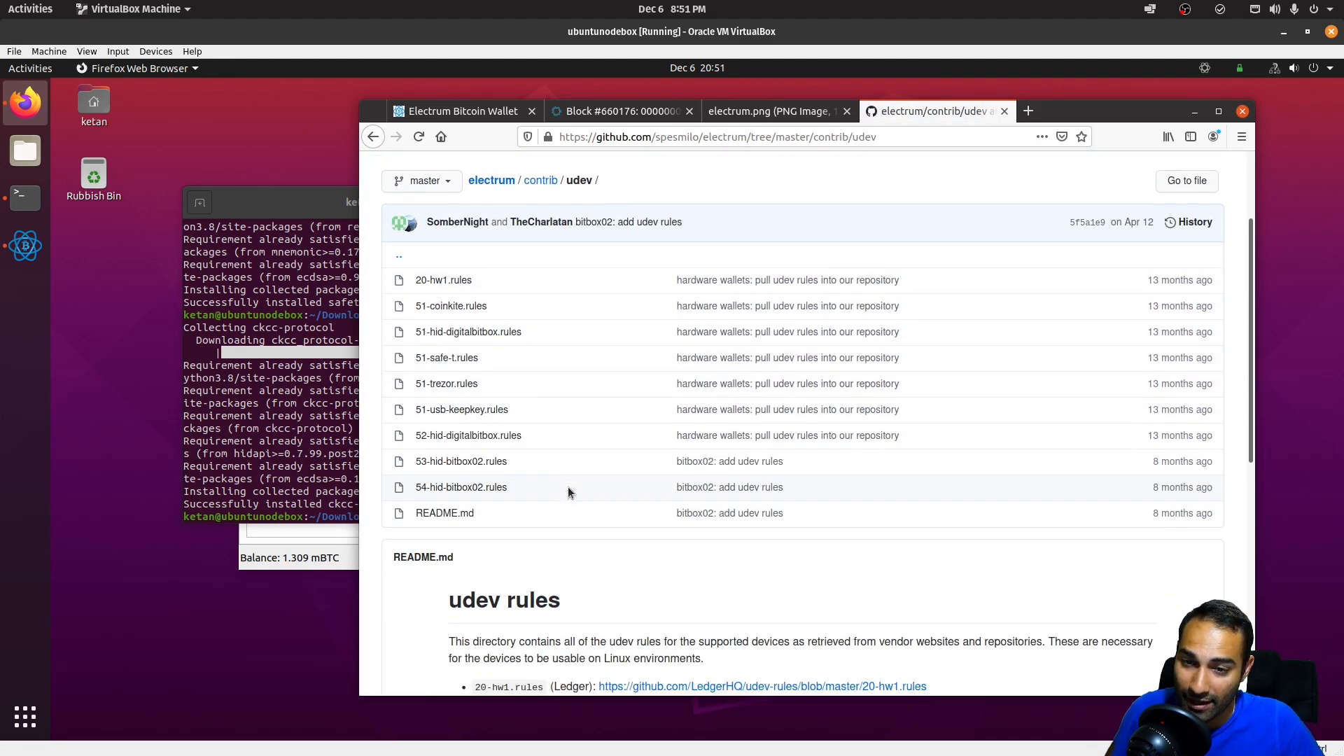
scroll(569, 490, "down", 6)
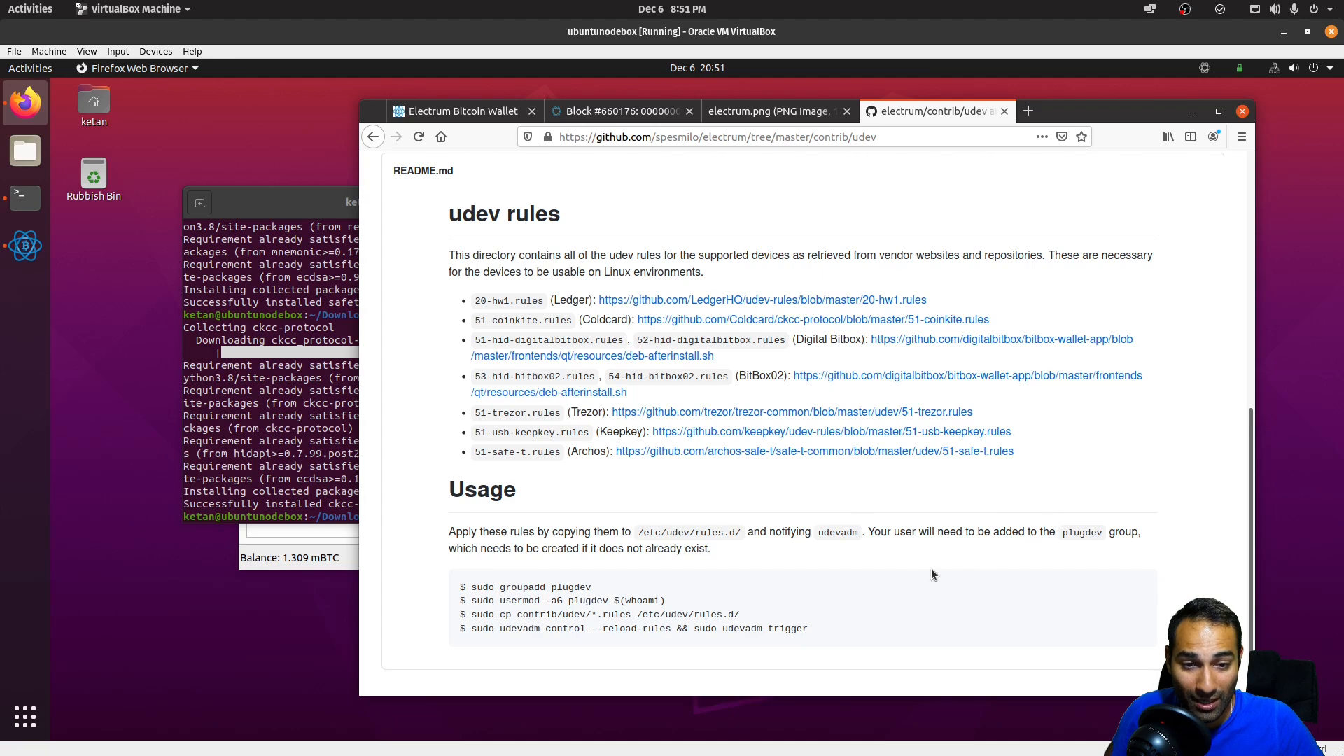
scroll(838, 578, "down", 1)
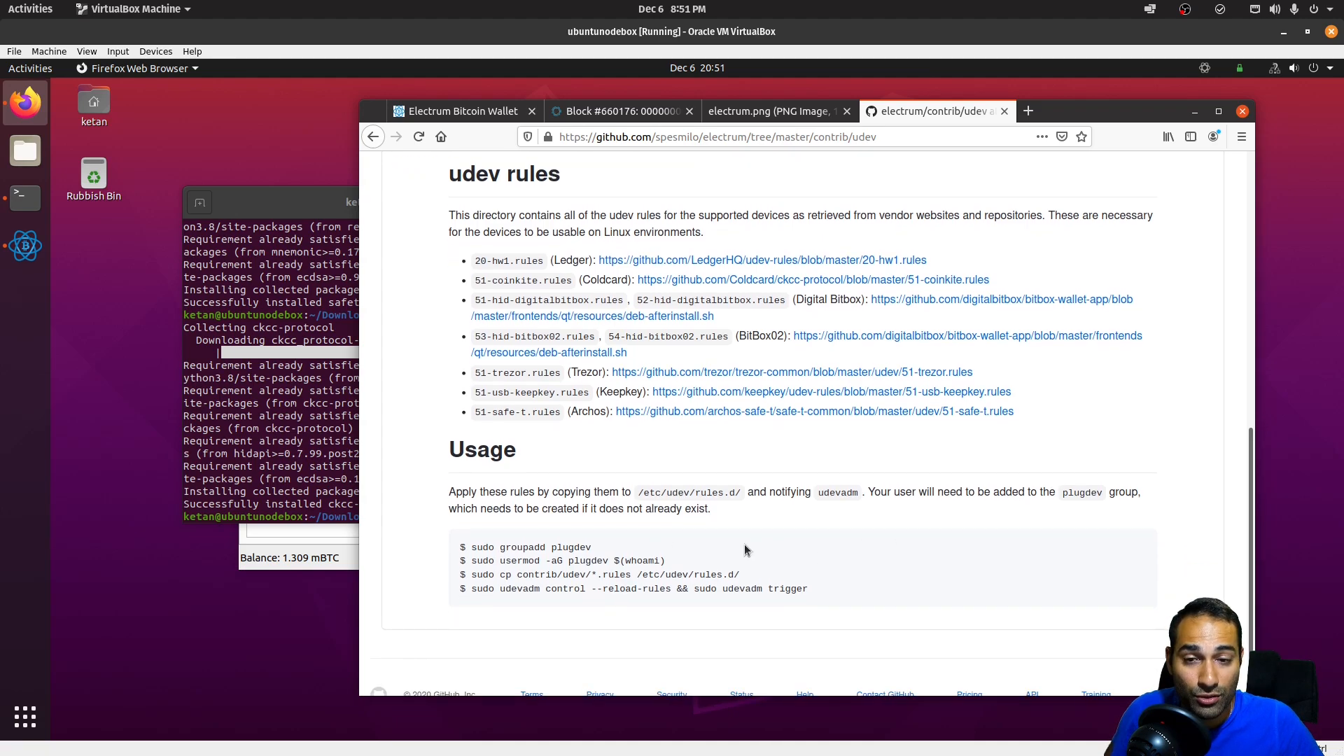
scroll(745, 550, "up", 10)
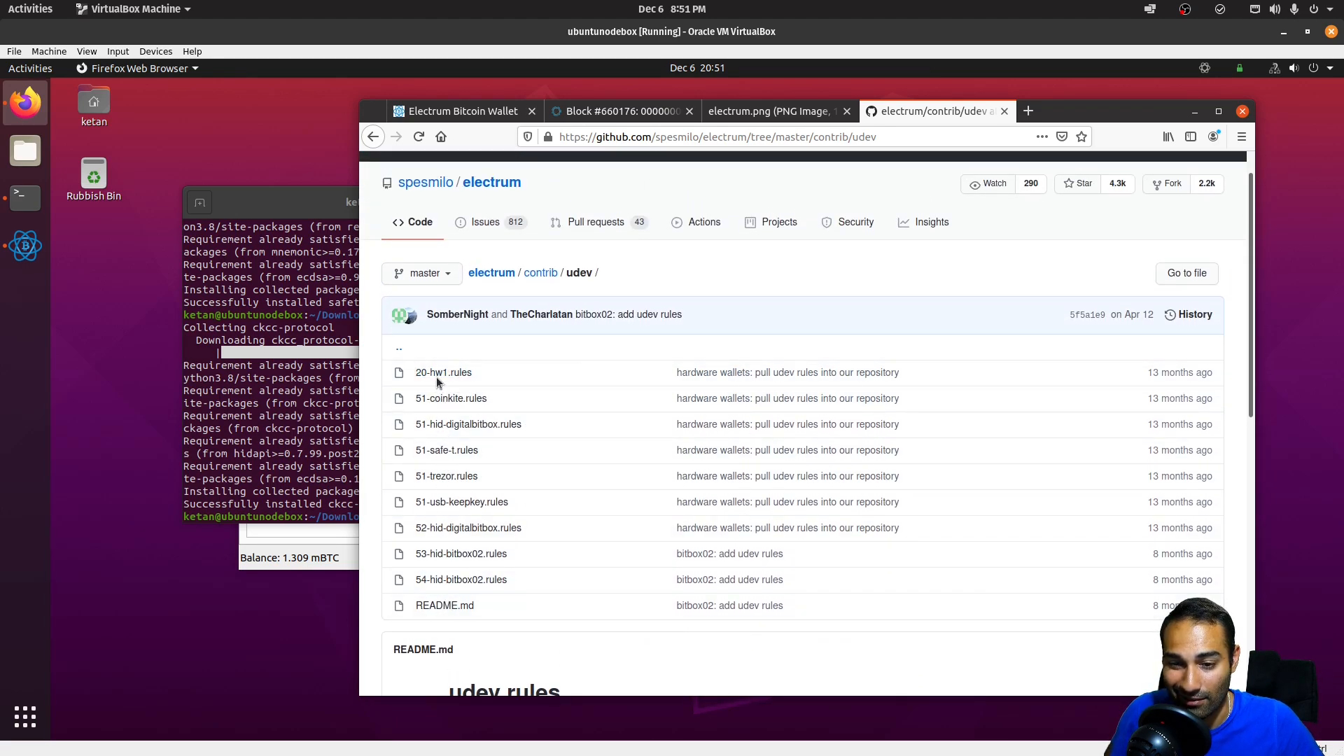
- Move the terminal from the Downloads folder up to the home folder with "cd .."
left_click(266, 446)
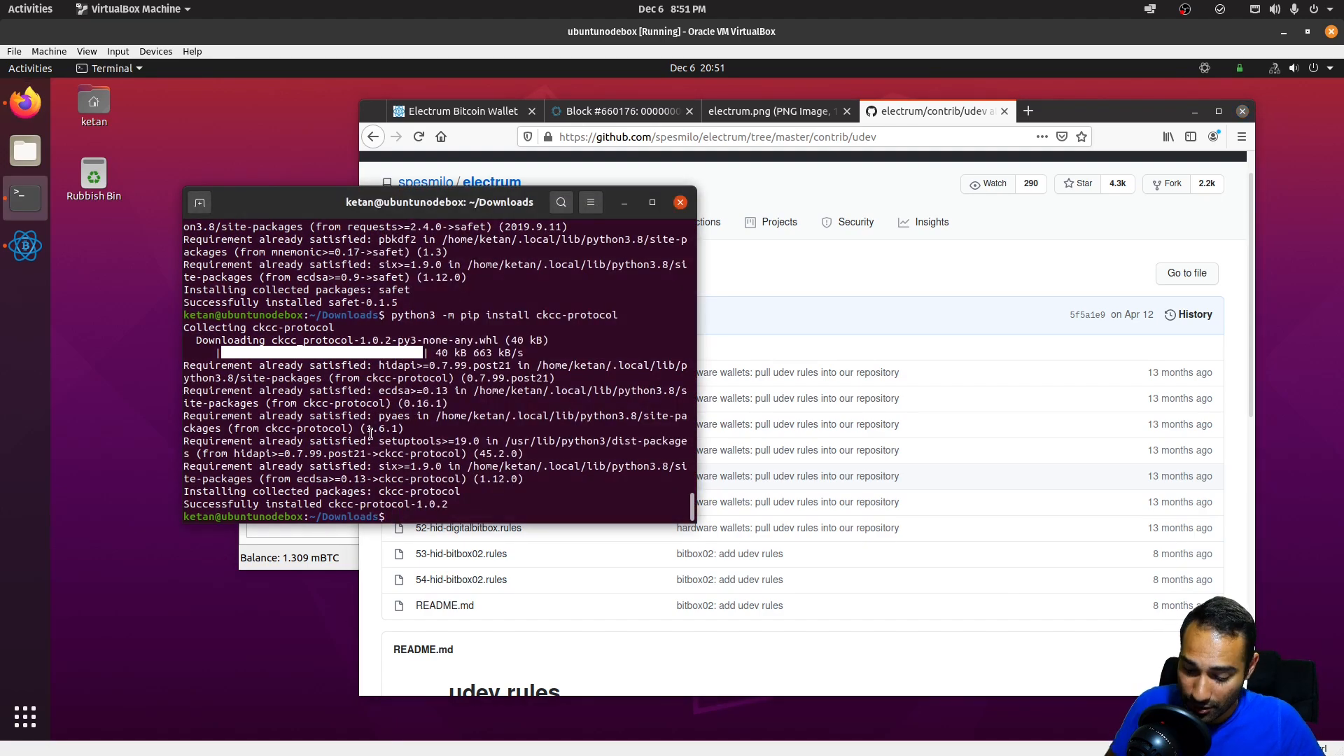
type("cd ..")
key("Return")
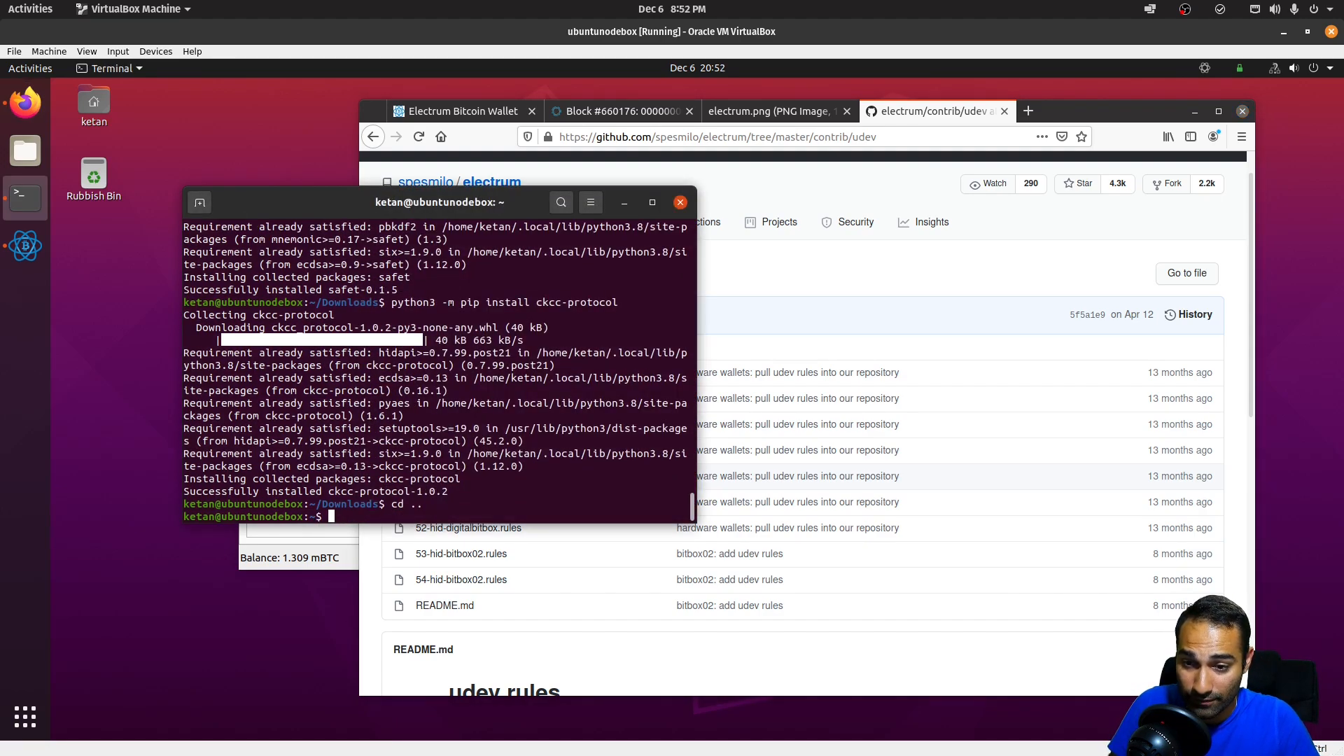
left_click(1016, 399)
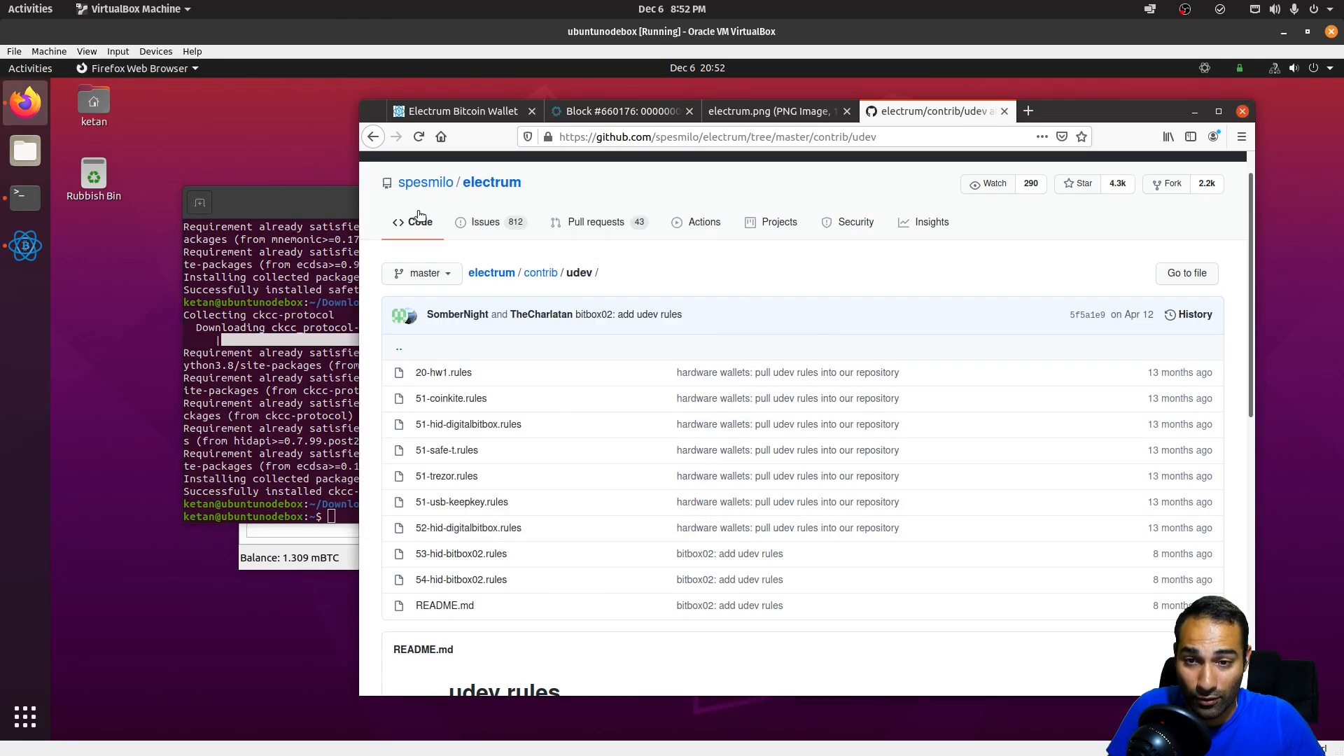
left_click(489, 184)
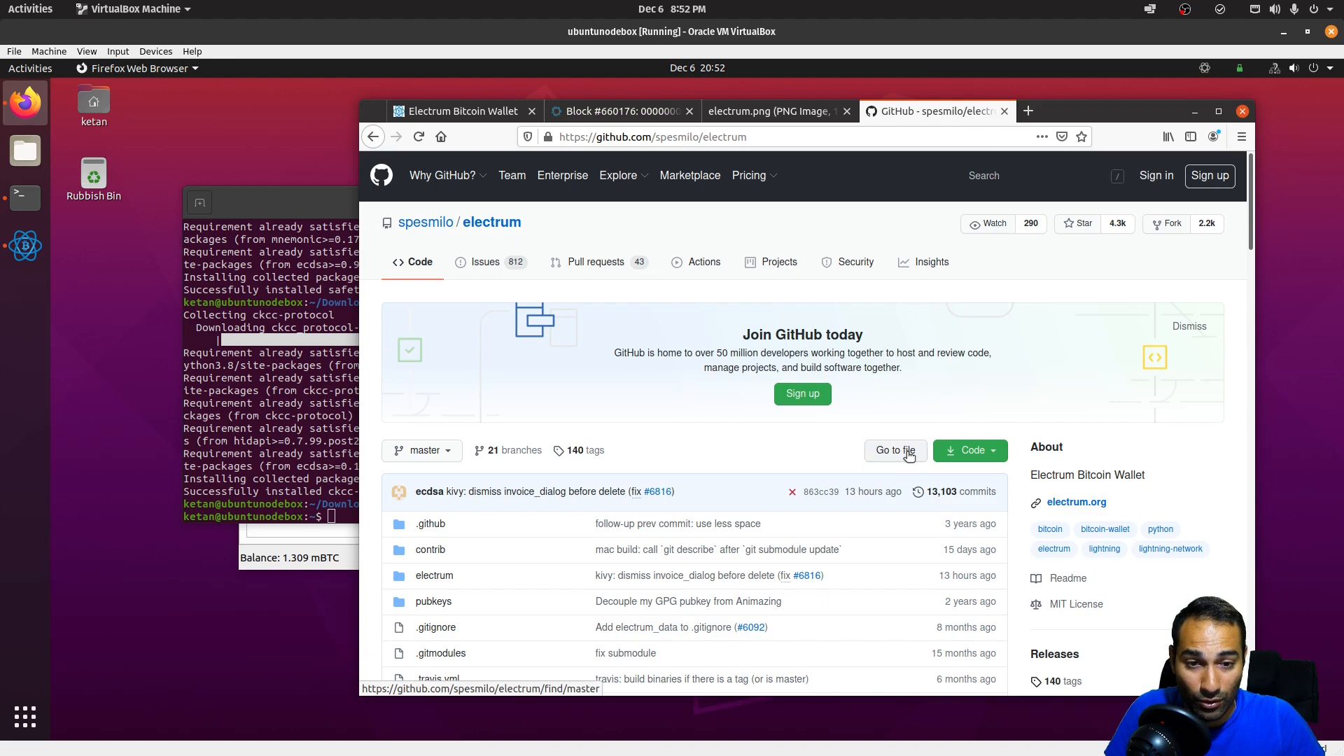
left_click(965, 452)
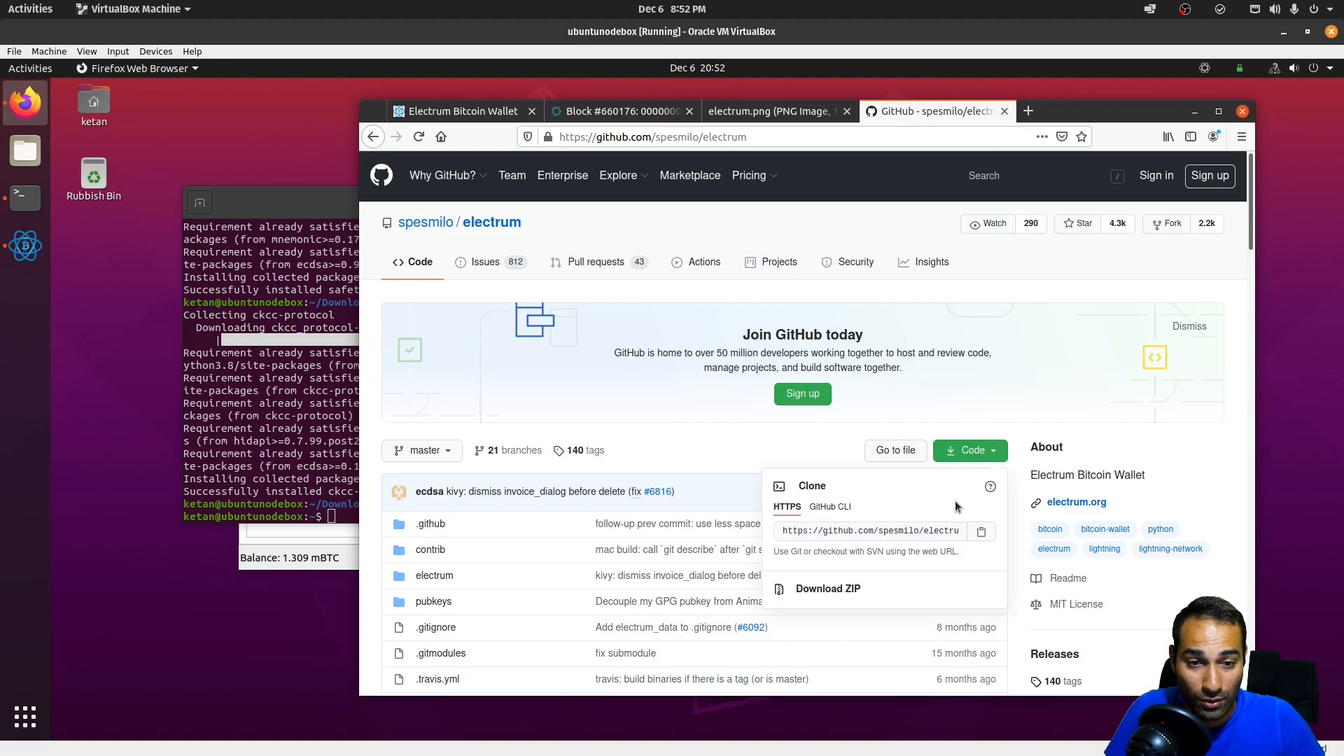
left_click(983, 532)
left_click(292, 456)
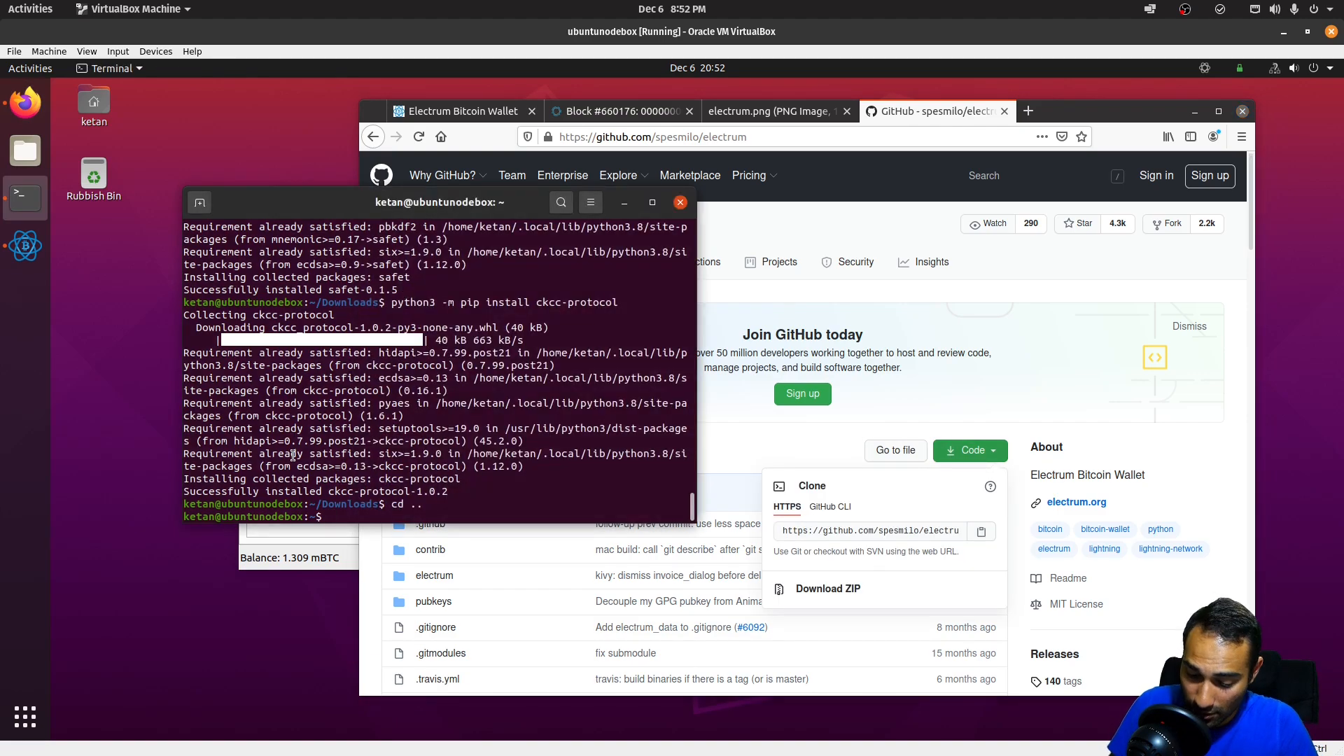
type("git clone")
key("ctrl+shift+v")
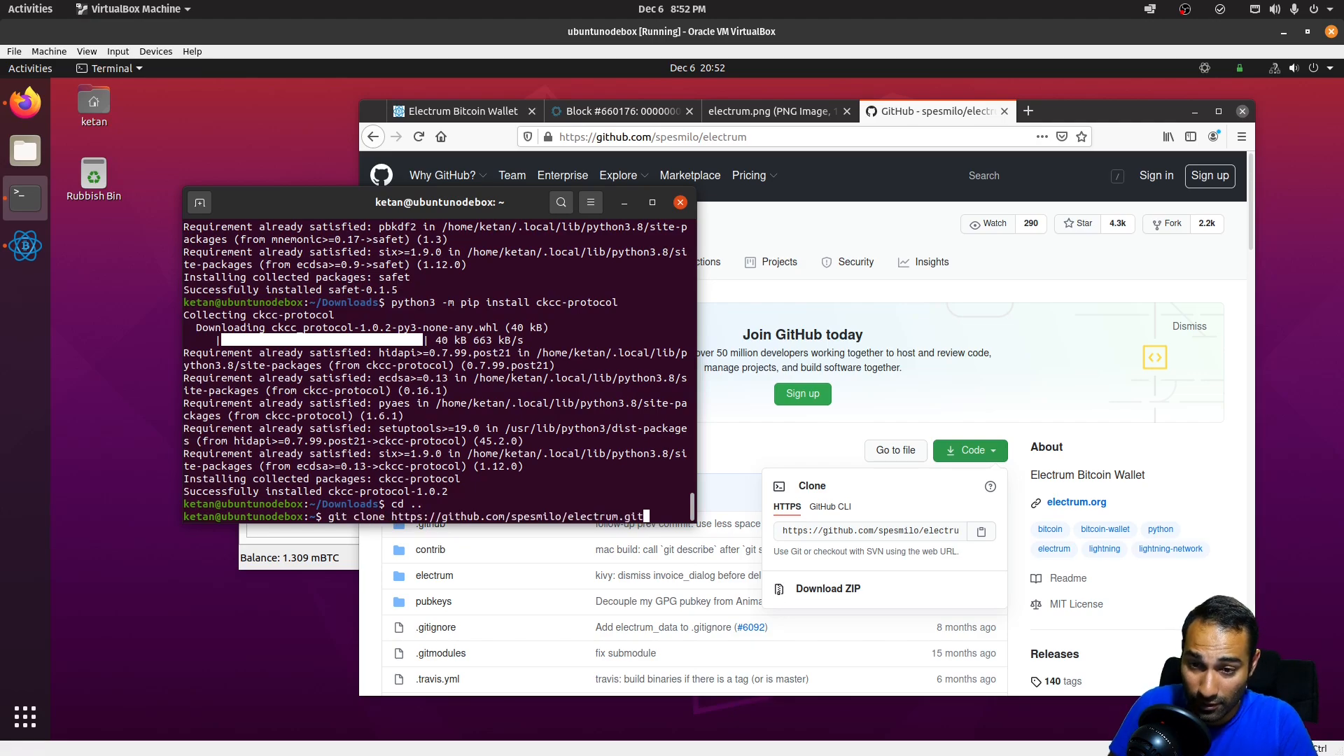
key("Return")
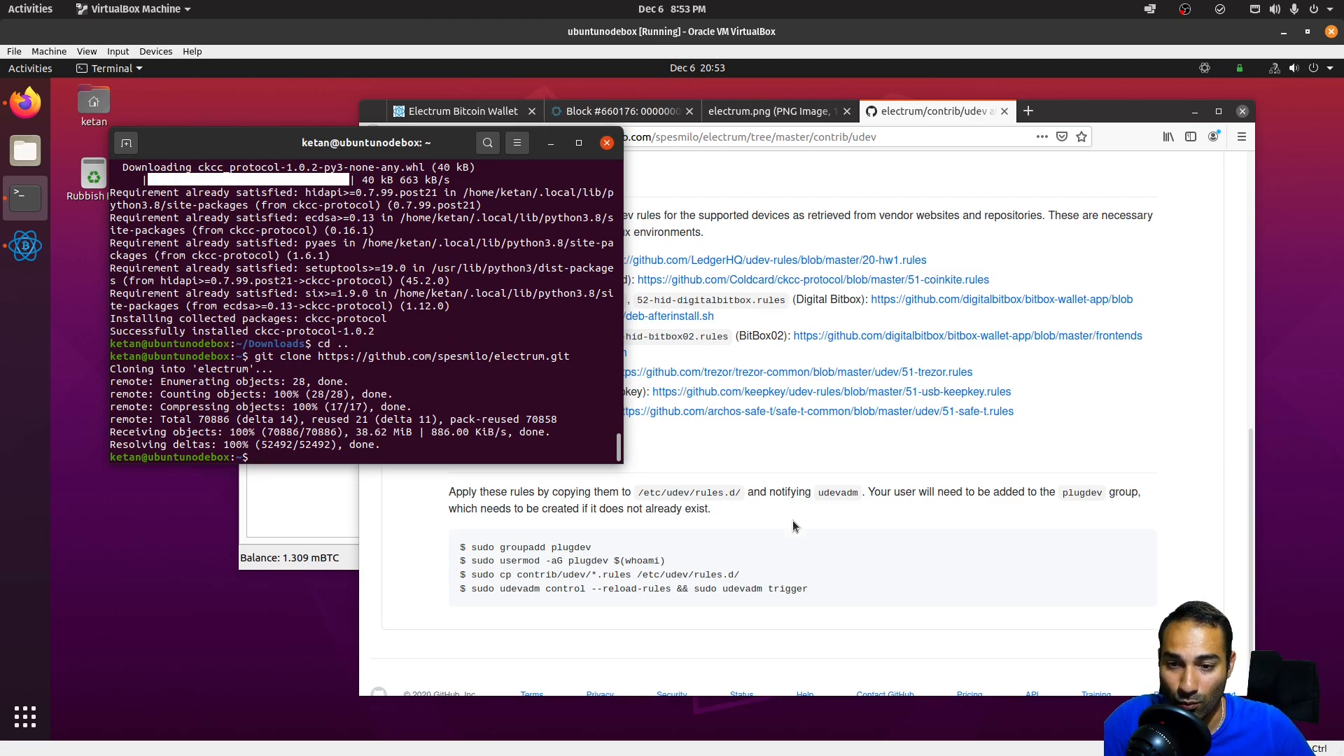
- List the home folder's contents and change into the cloned "electrum/" directory
type("ls")
key("Return")
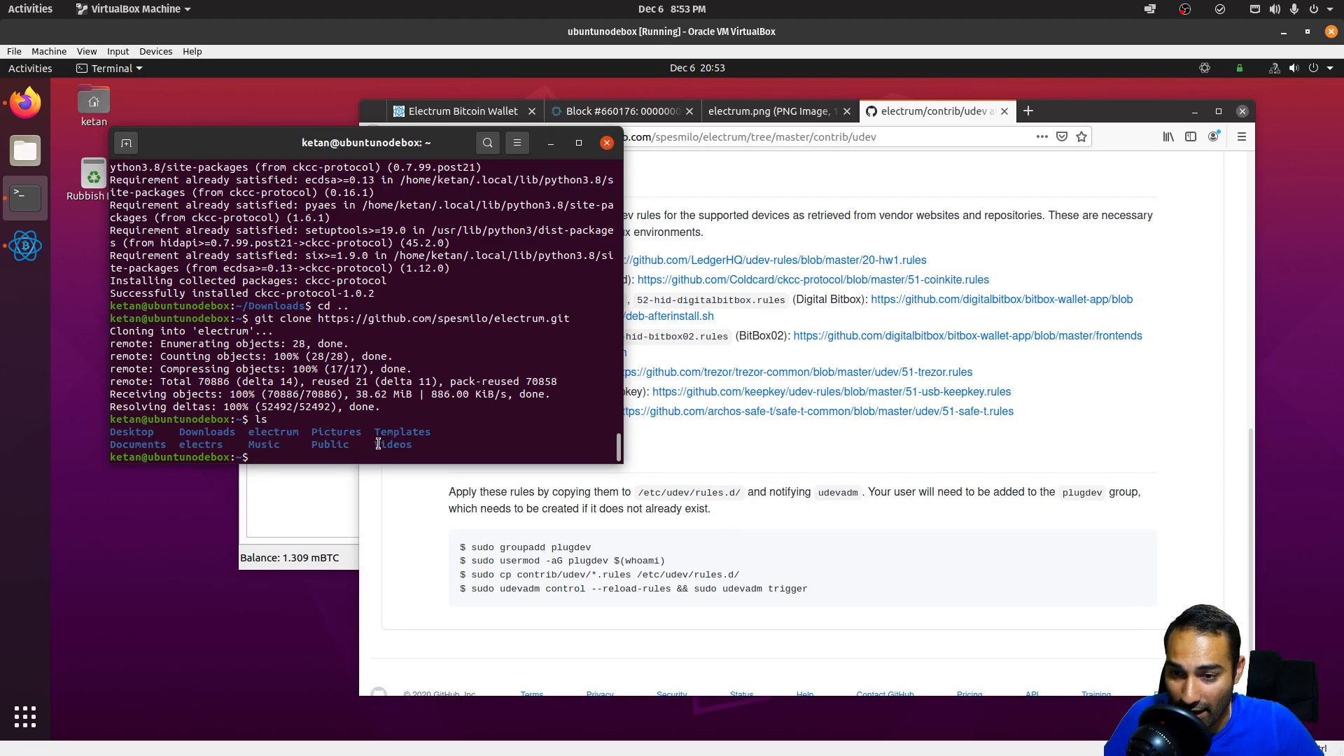
left_click_drag(250, 431, 282, 445)
left_click(287, 435)
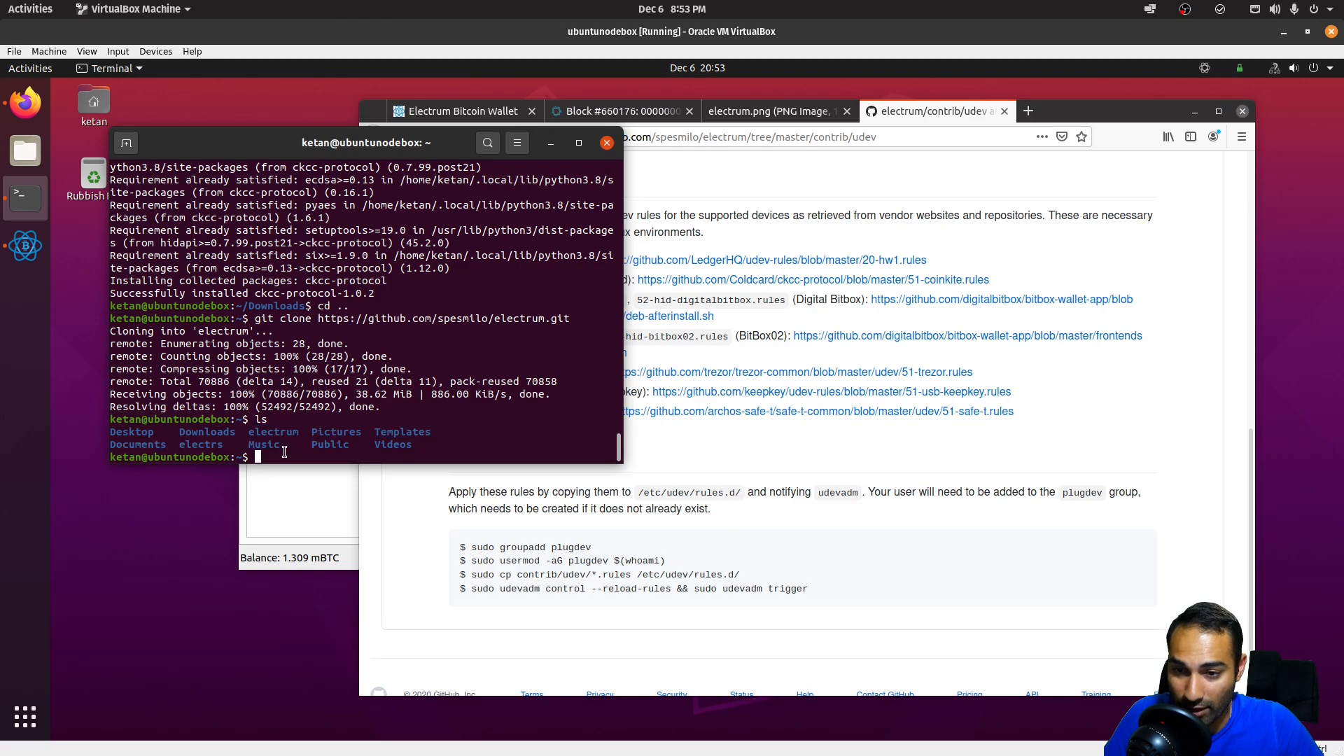
type("cd electr")
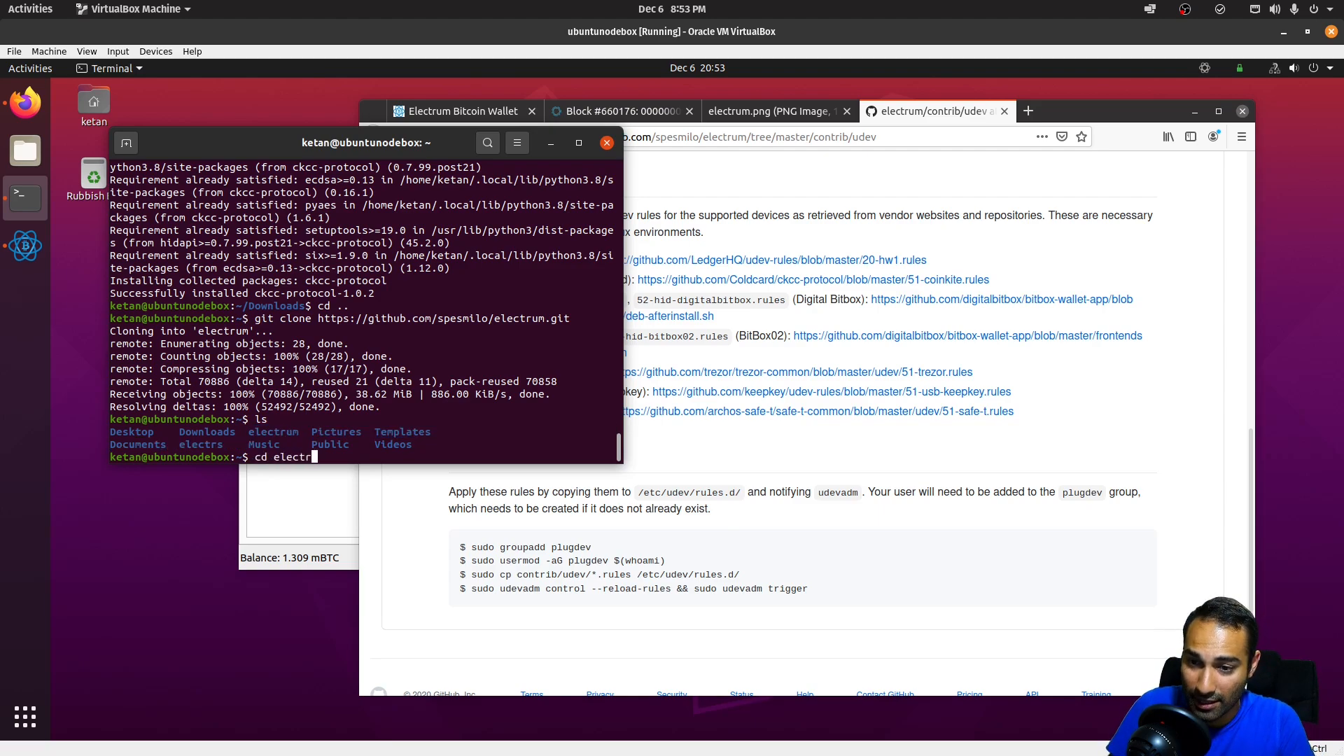
key("Return")
type("cd electrum/")
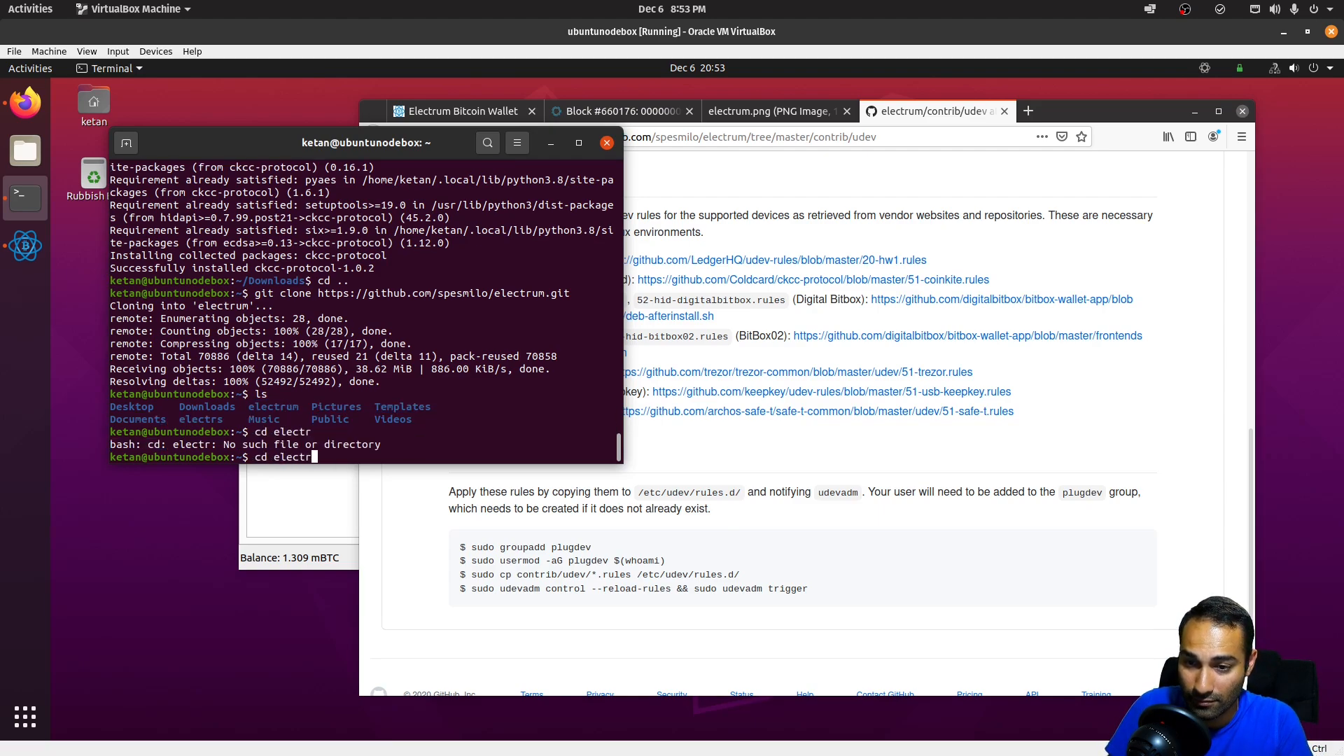
key("Return")
- List the electrum folder, change into its "contrib/" subfolder and list the contents there
type("ls")
key("Return")
type("cd cn")
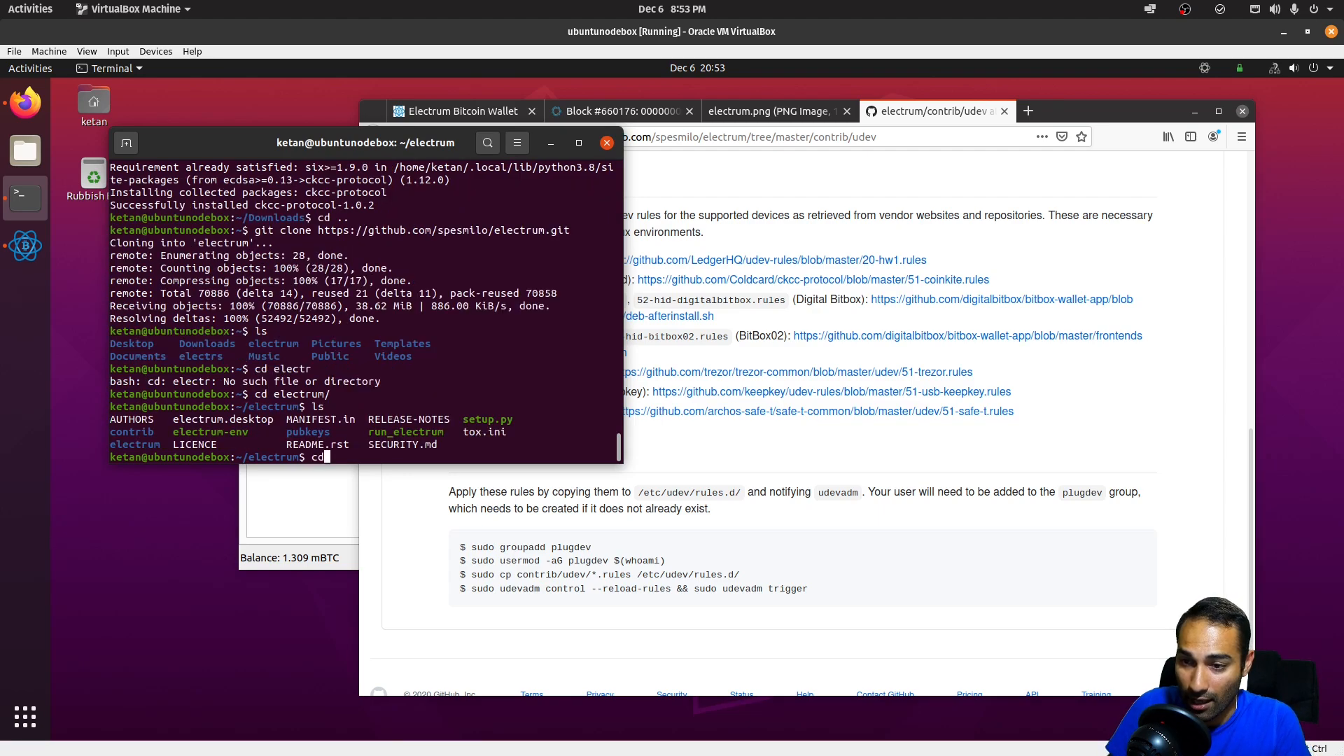
key("Tab")
key("Return")
type("ls")
key("Return")
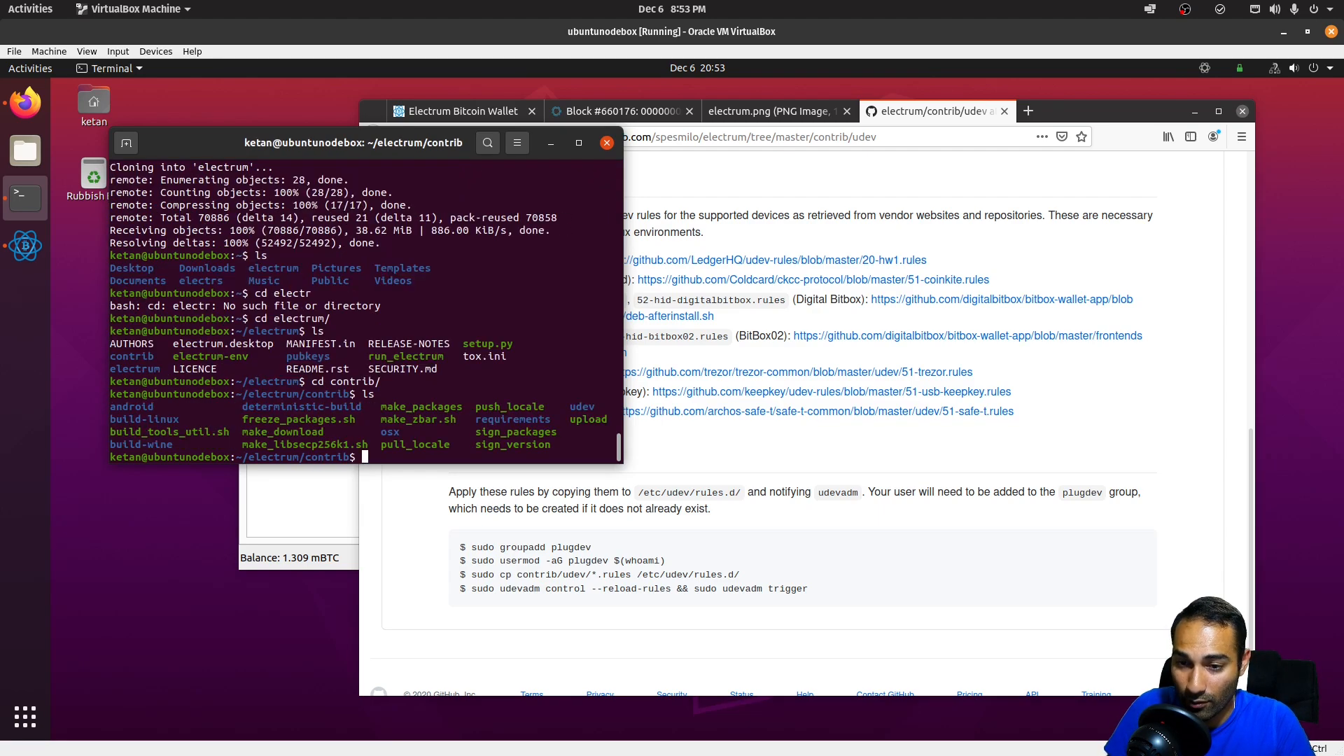
- Change into the "udev/" subfolder and list its rules files
type("c")
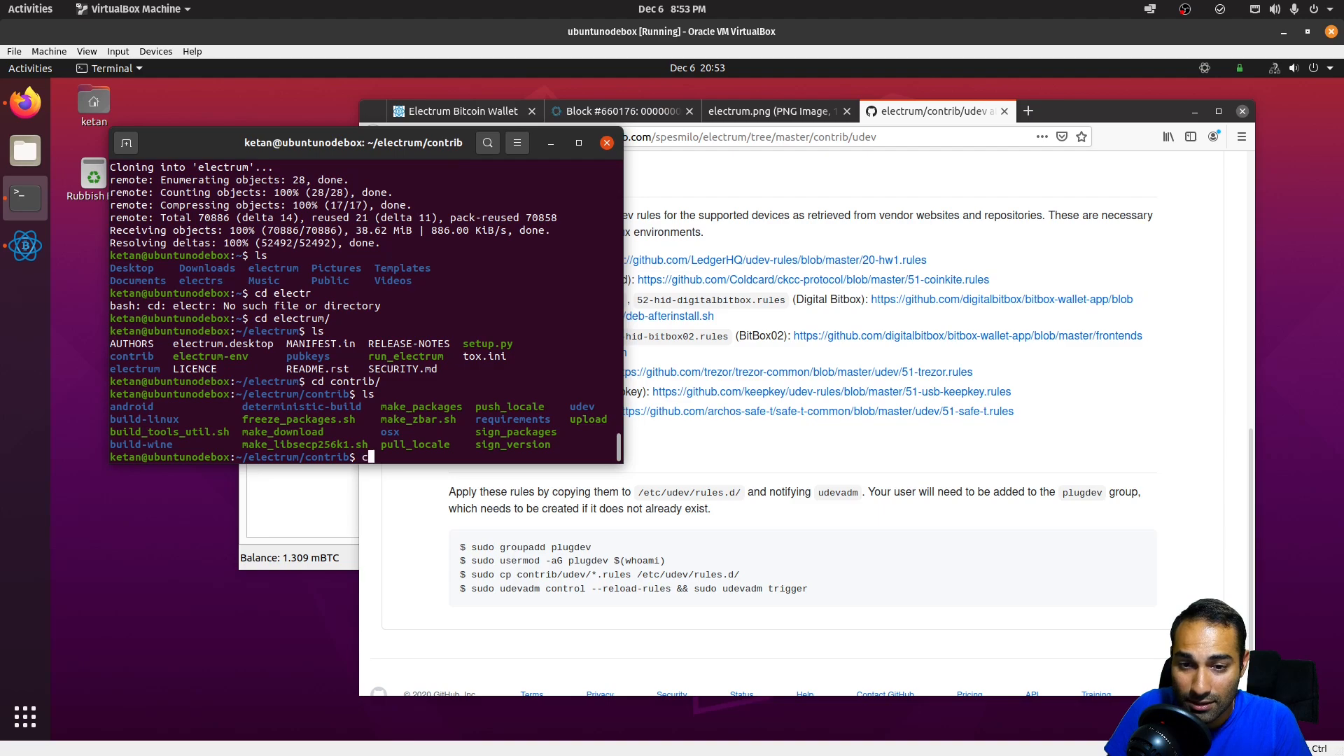
type("d edev")
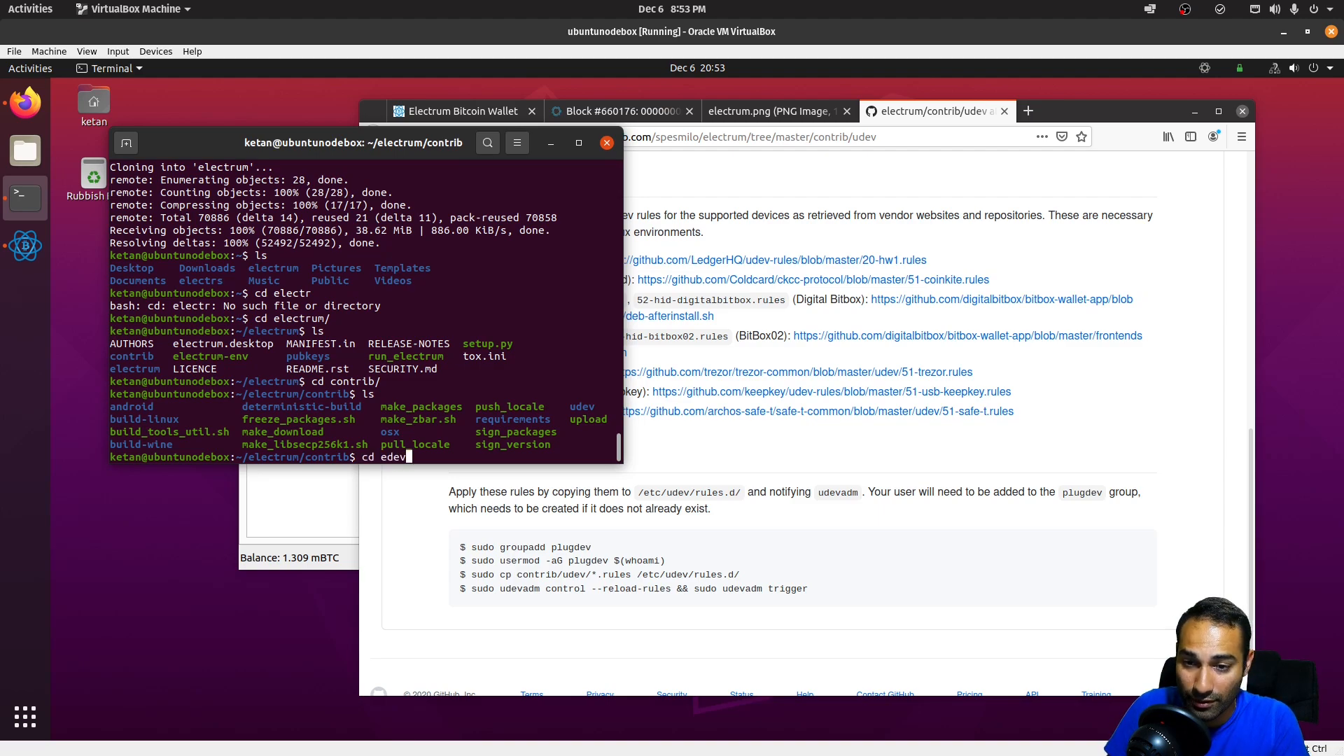
key("BackSpace")
key("BackSpace")
key("BackSpace")
key("BackSpace")
type("u")
key("Tab")
key("Return")
type("ls")
key("Return")
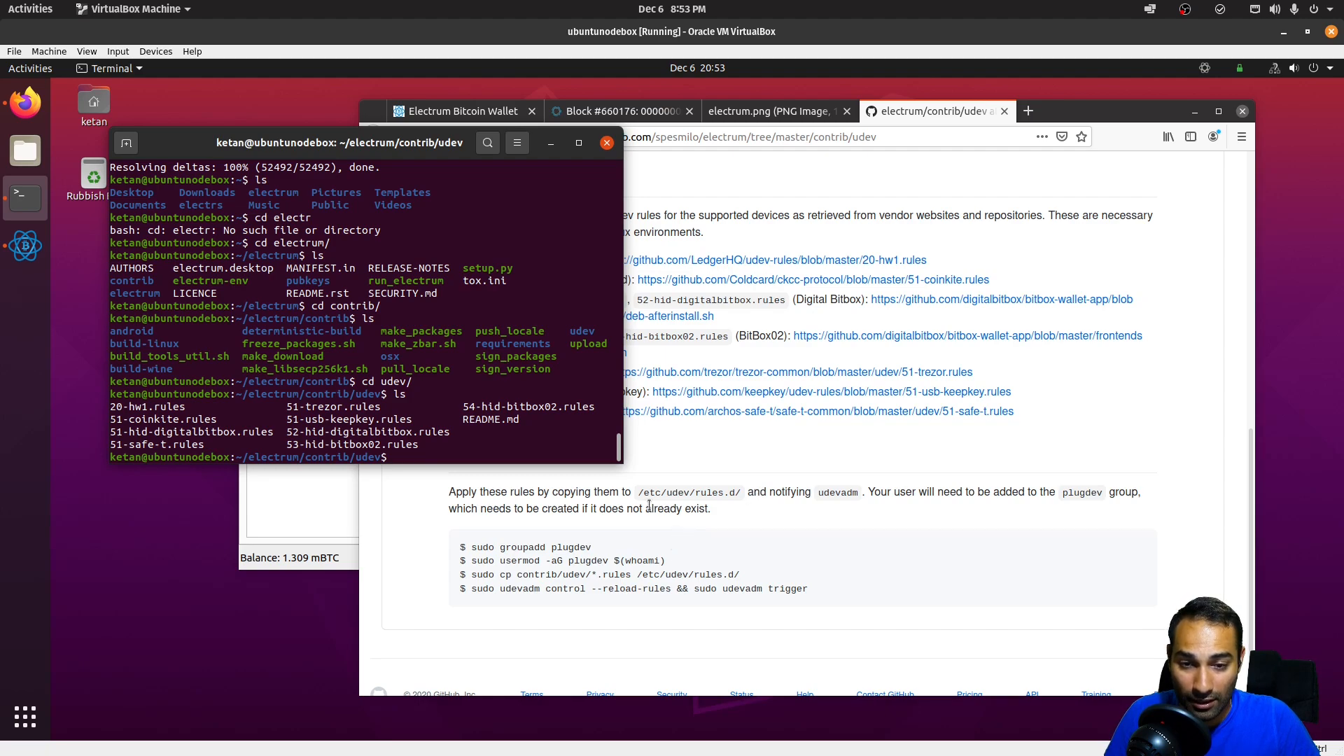
- Copy the path /etc/udev/rules.d/ from the usage notes and run "sudo cp *.rules /etc/udev/rules.d/" in the terminal
left_click_drag(638, 493, 744, 495)
right_click(736, 492)
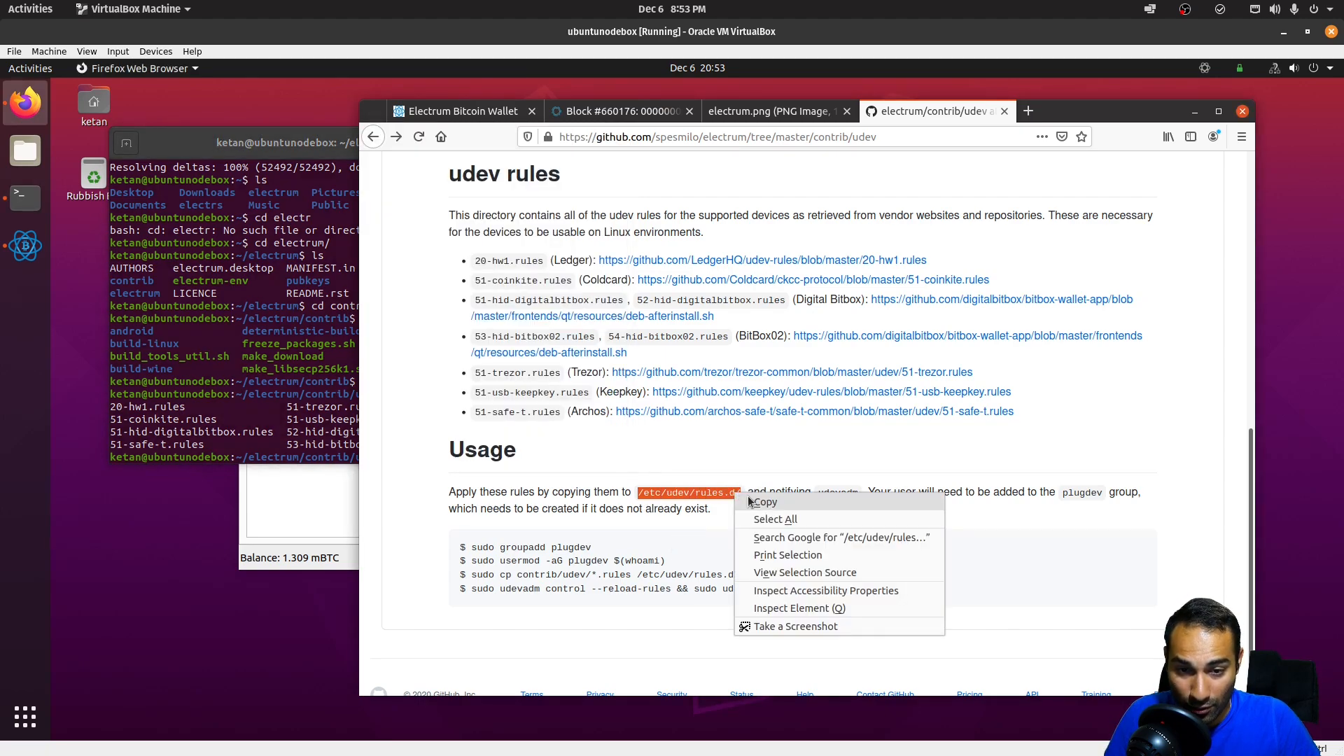
left_click(755, 501)
left_click(324, 444)
type("s")
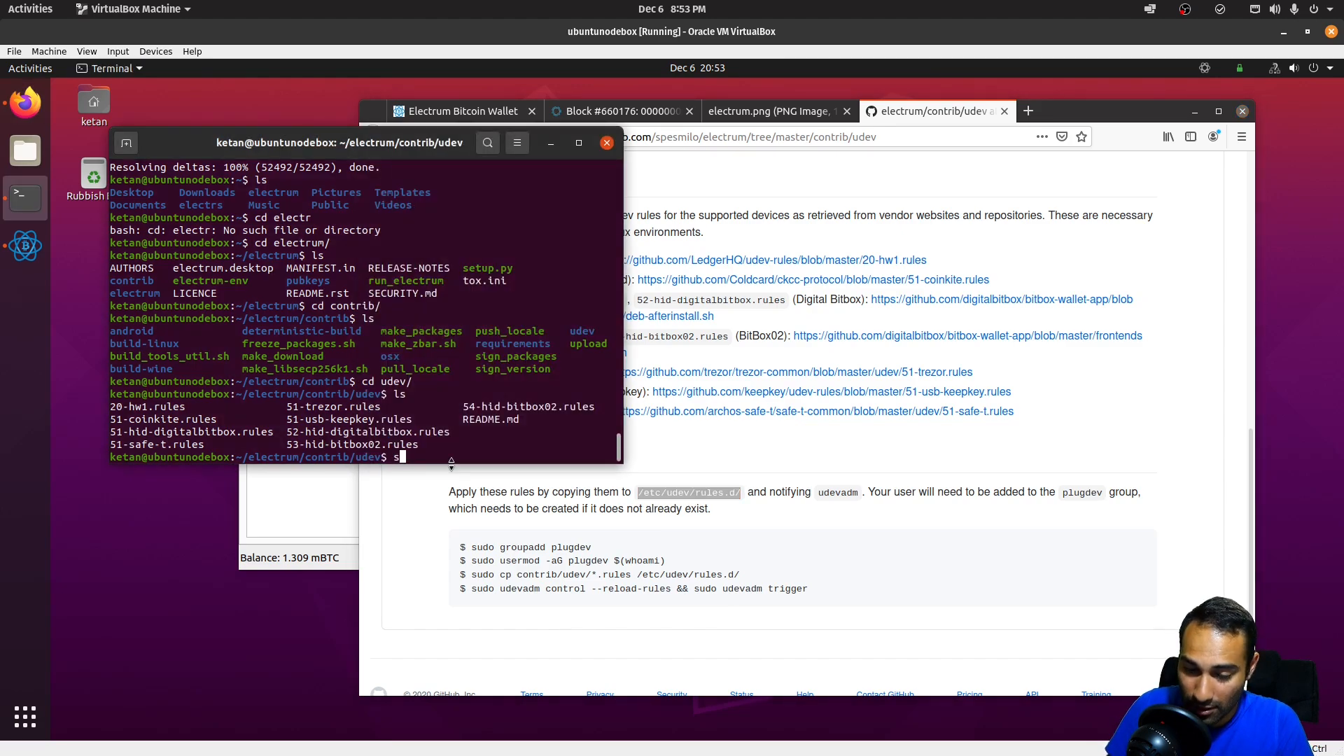
key("BackSpace")
type("cp")
key("Home")
type("sudo")
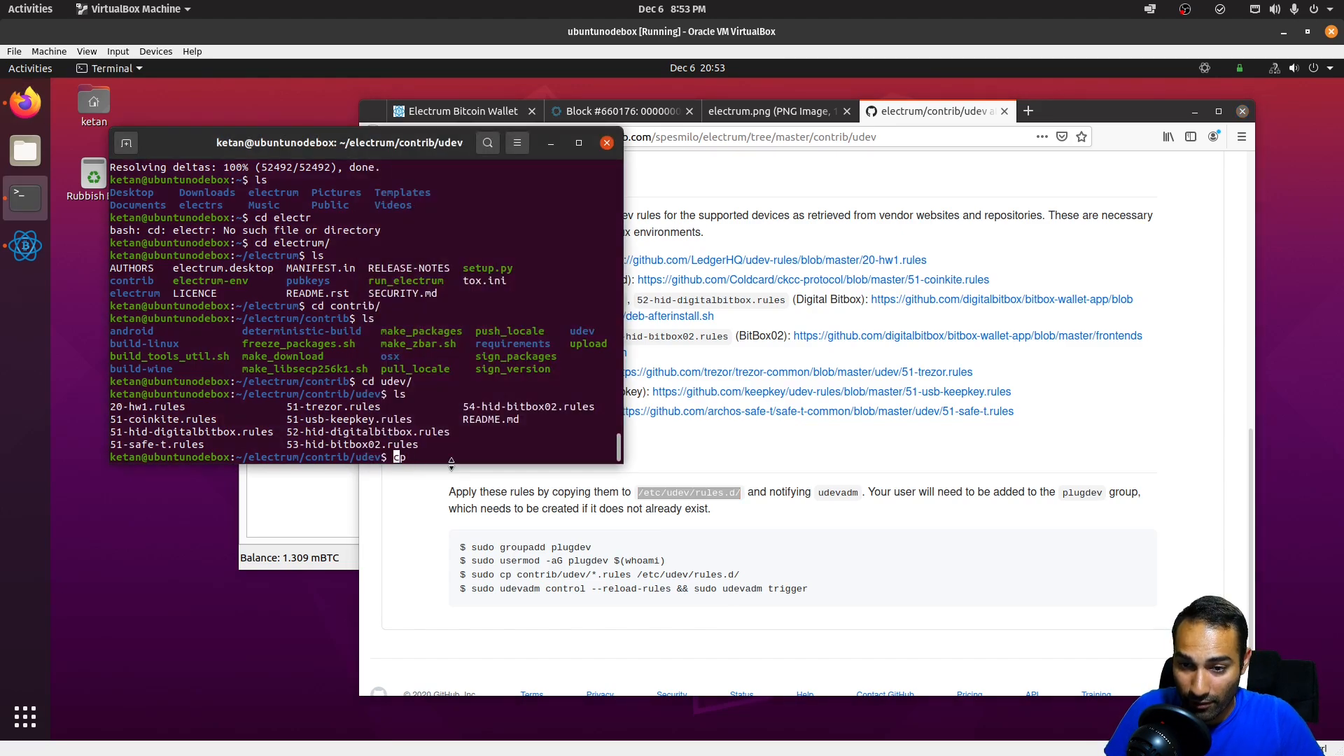
key("Right")
key("End")
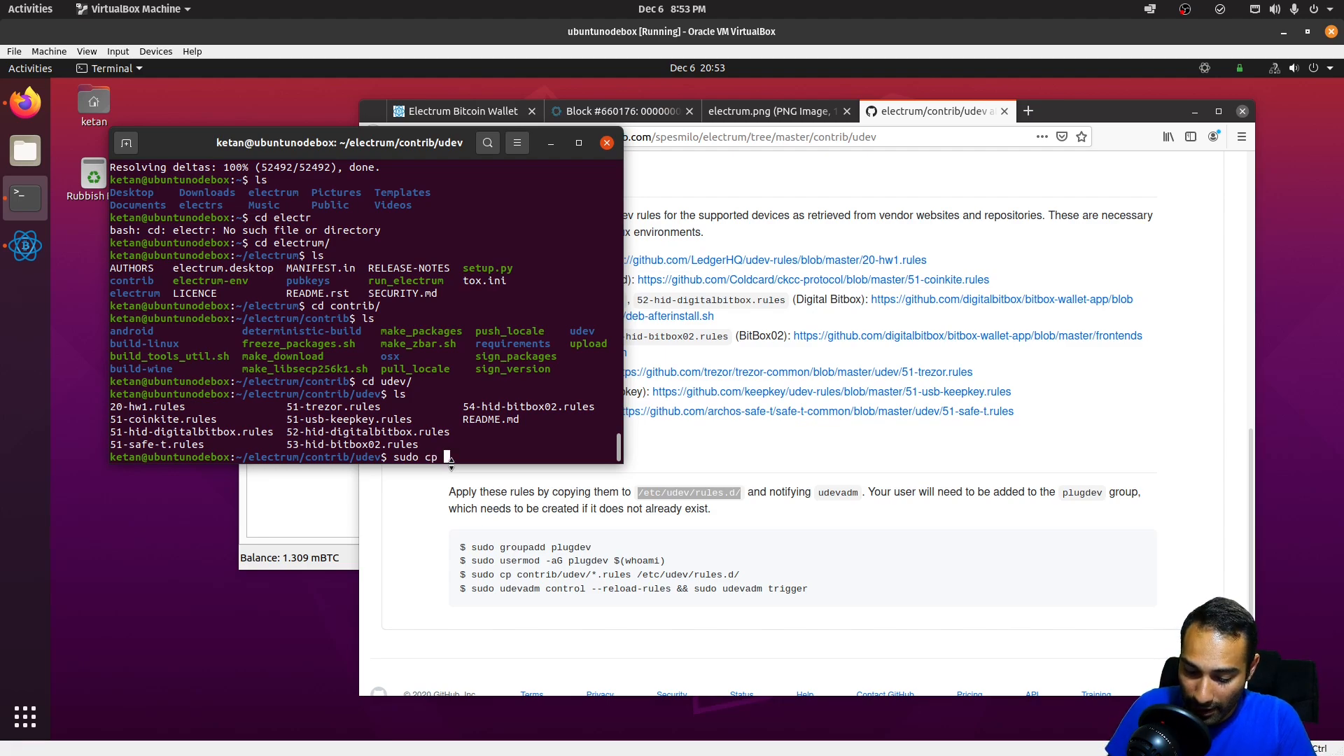
type("*.rul")
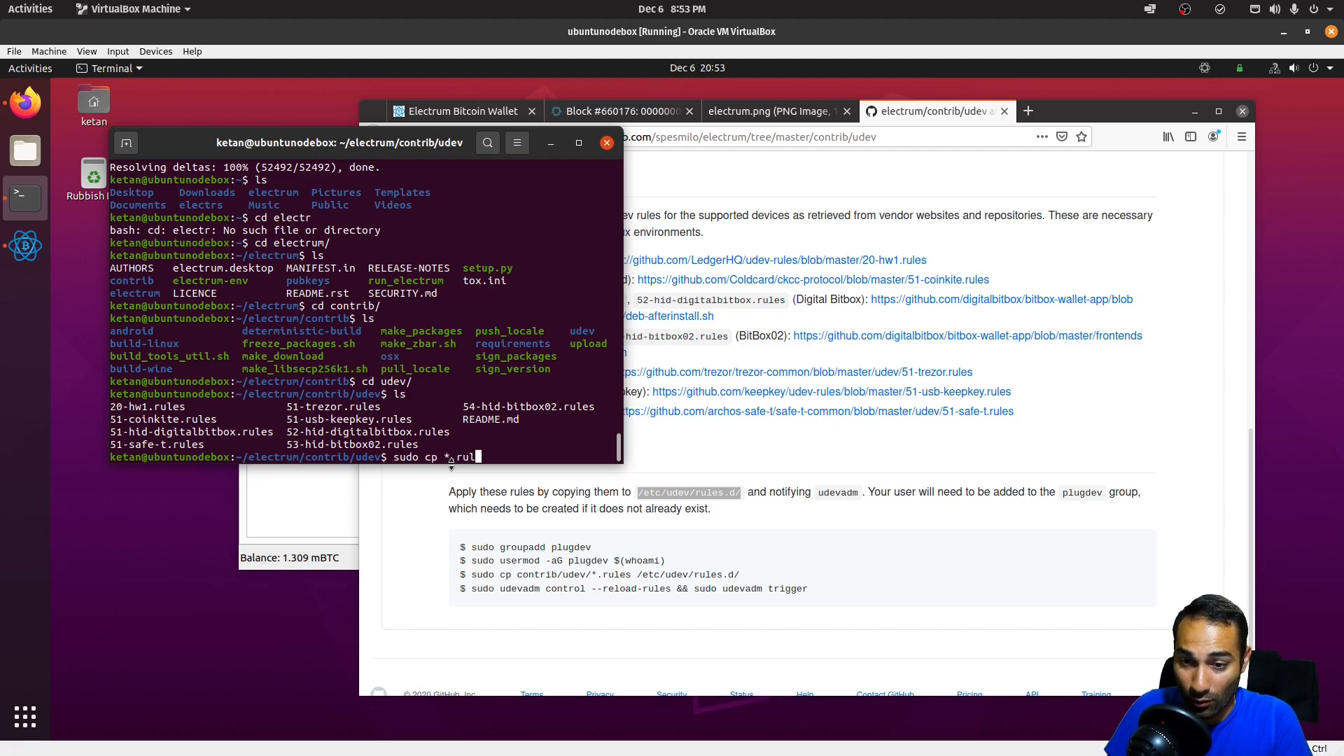
type("es")
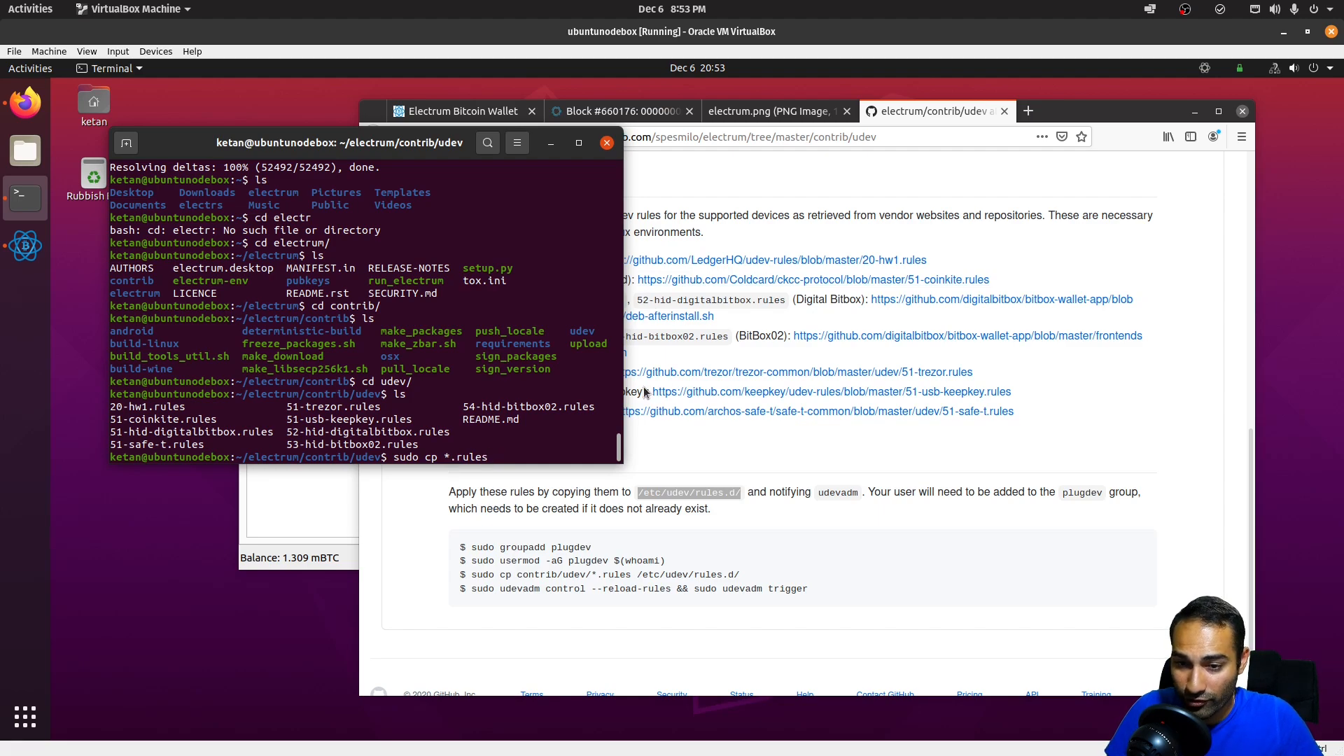
key("ctrl+shift+v")
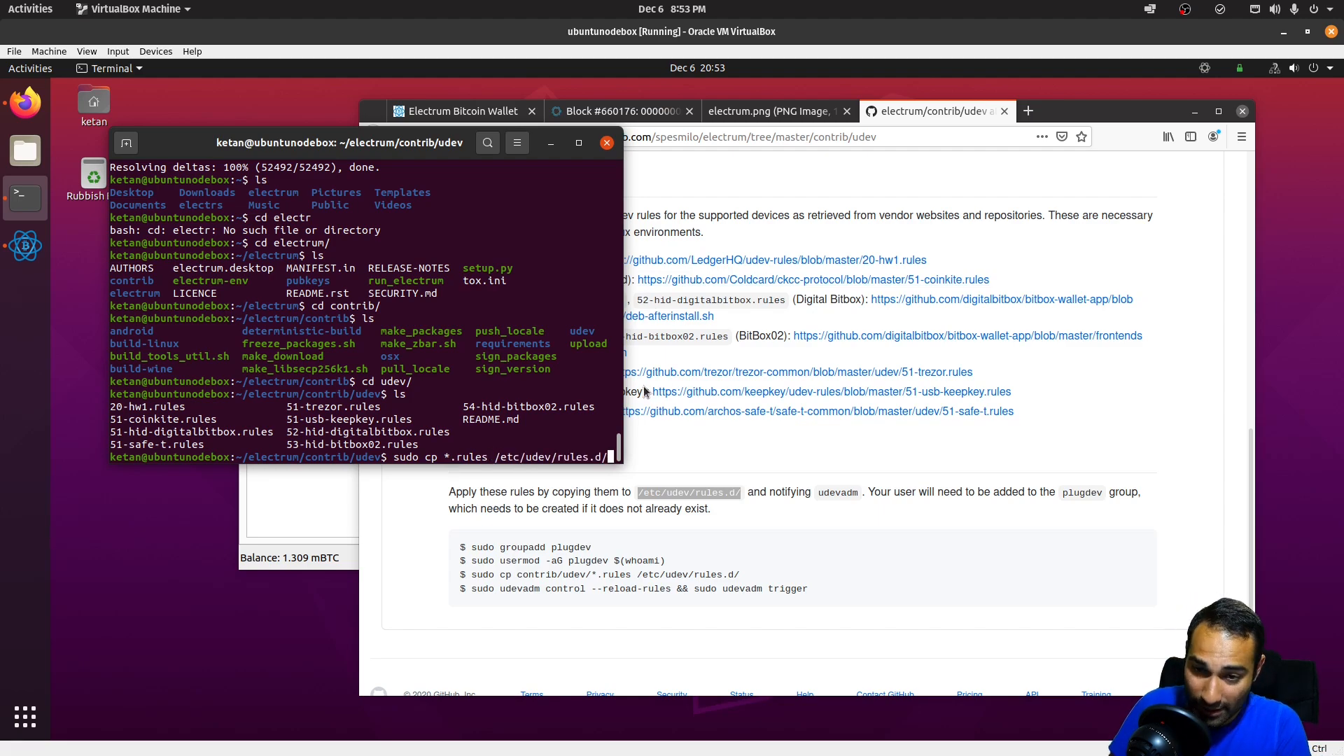
key("Return")
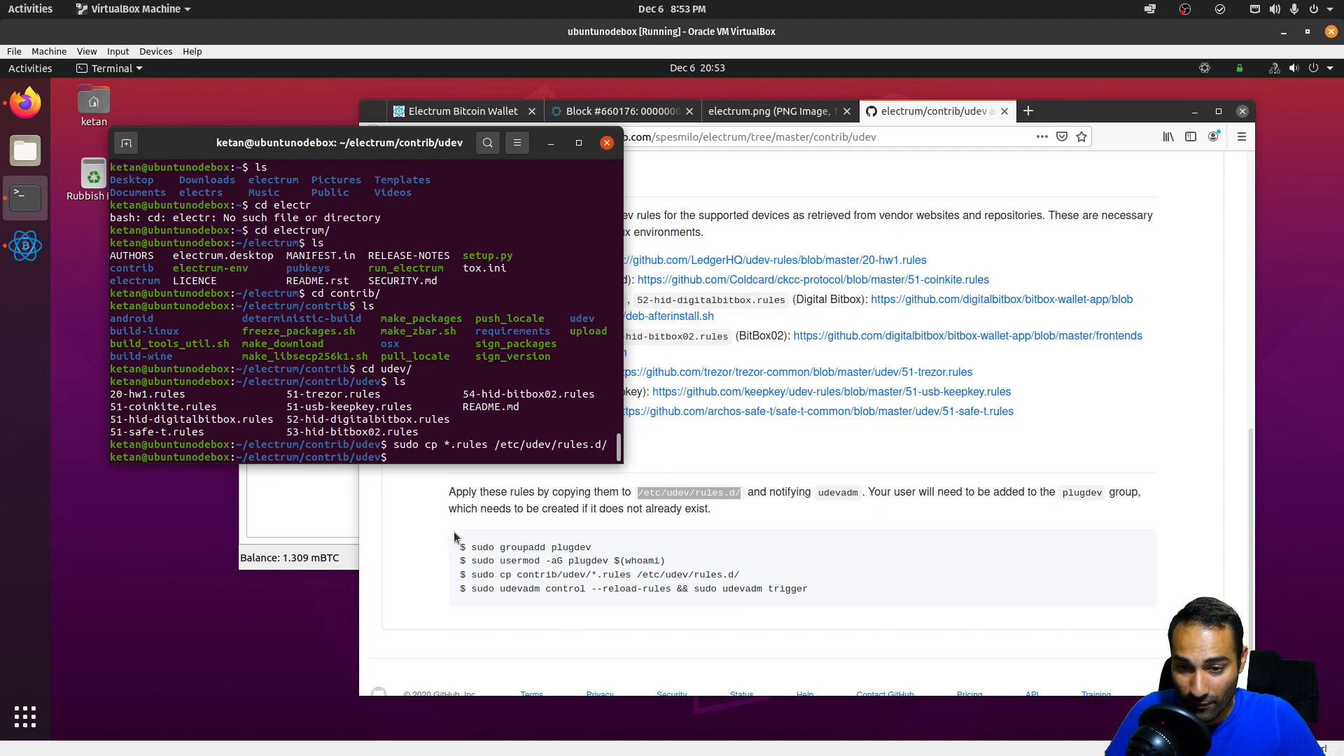
- Change into /etc/udev/rules.d/ in the terminal and list the rules files there
left_click(471, 547)
left_click(299, 422)
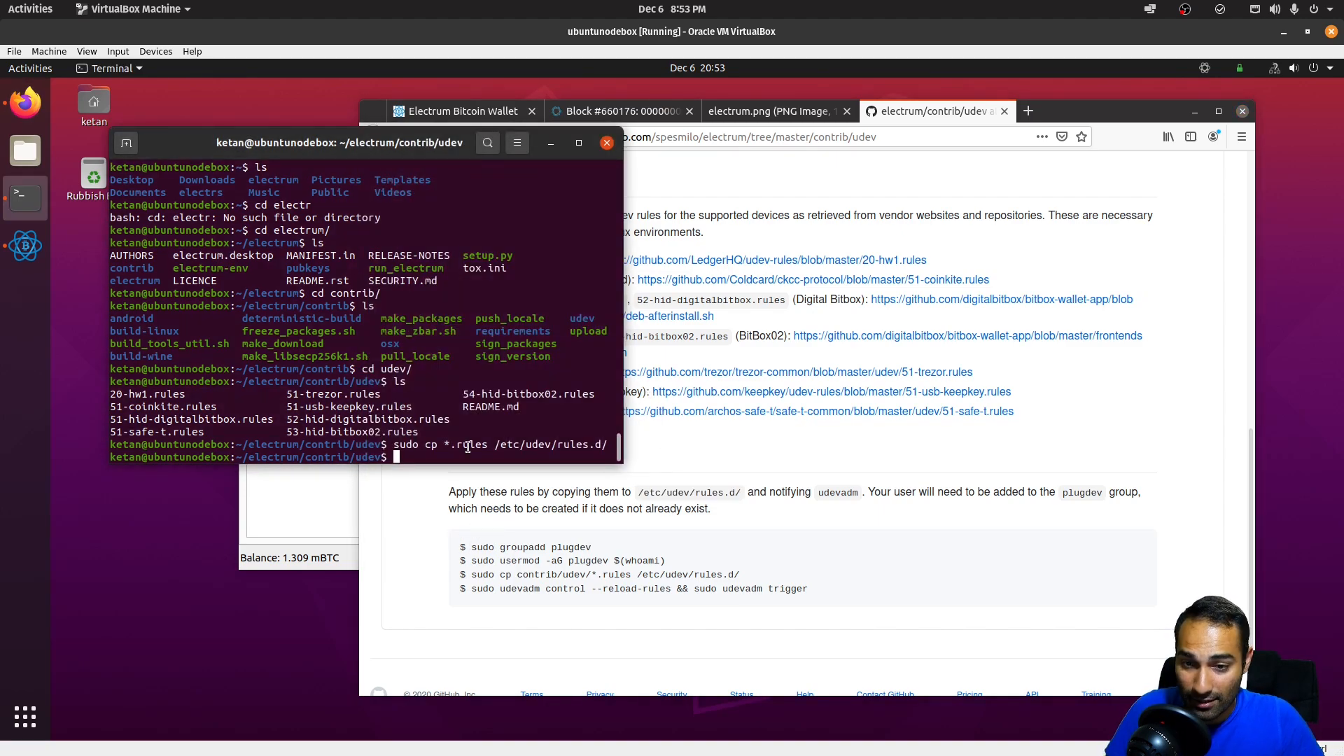
type("cd /etc/udev/")
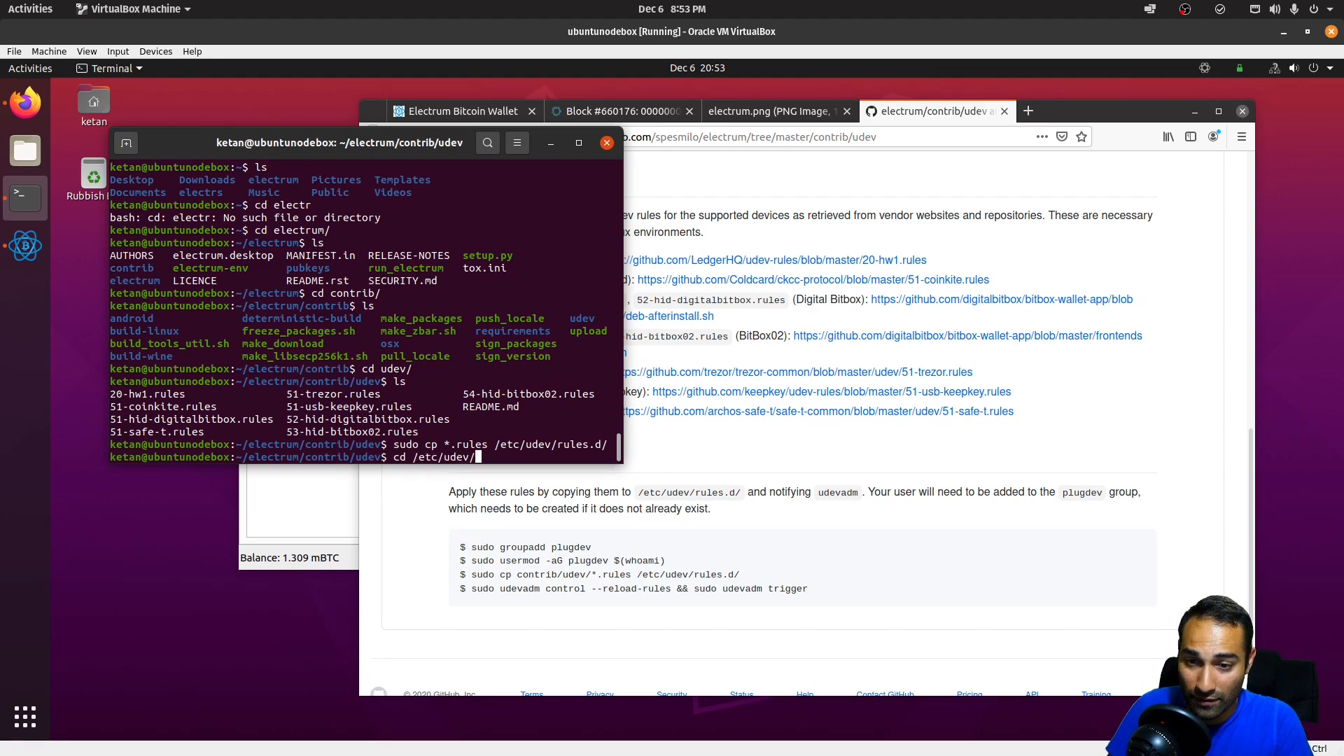
type("rules.d/")
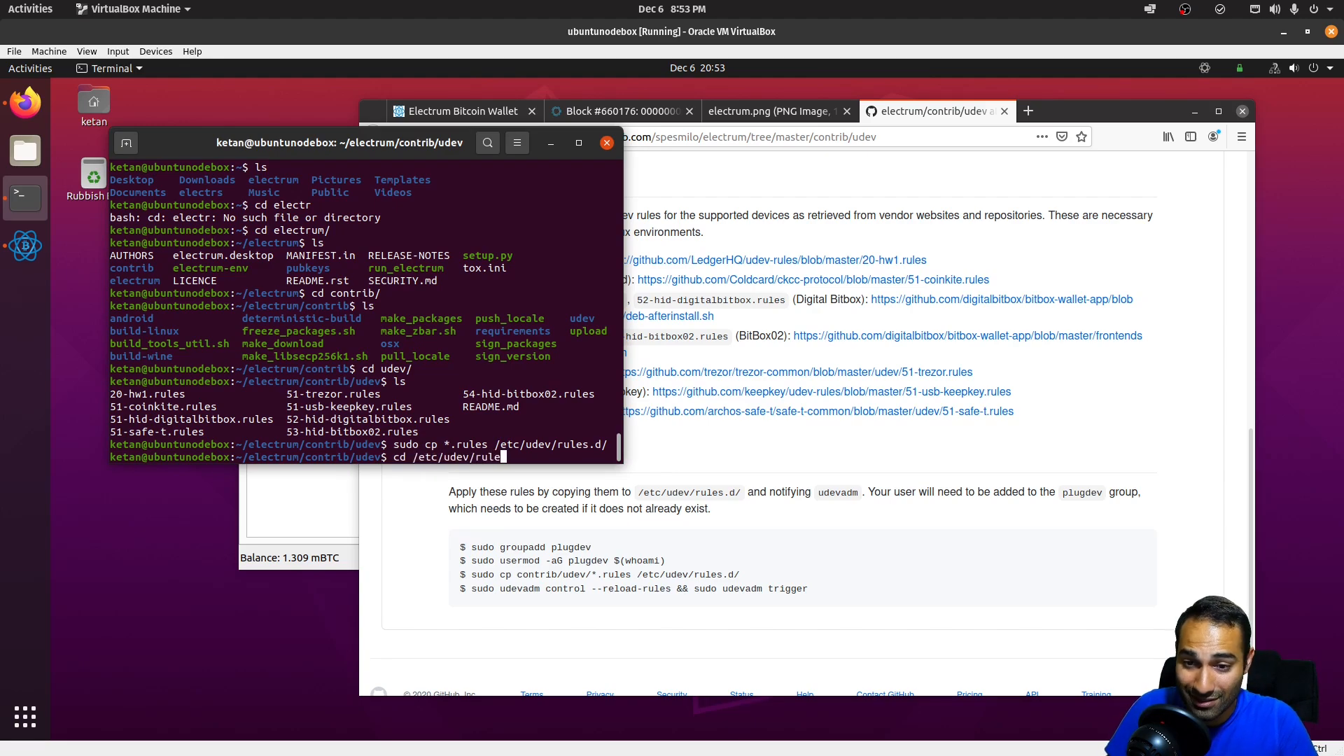
key("Return")
type("ls")
key("Return")
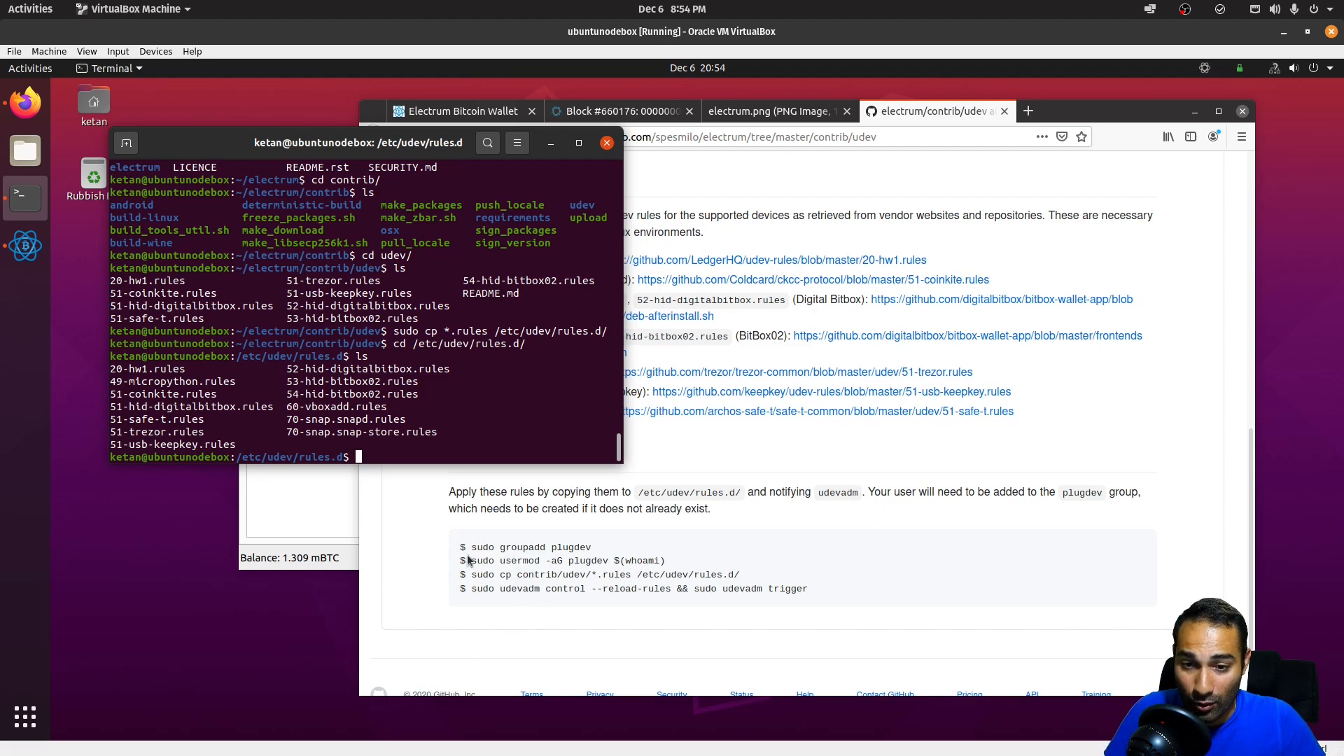
- Copy "sudo groupadd plugdev" from the usage notes and run it in the terminal
left_click_drag(472, 551, 591, 548)
right_click(558, 543)
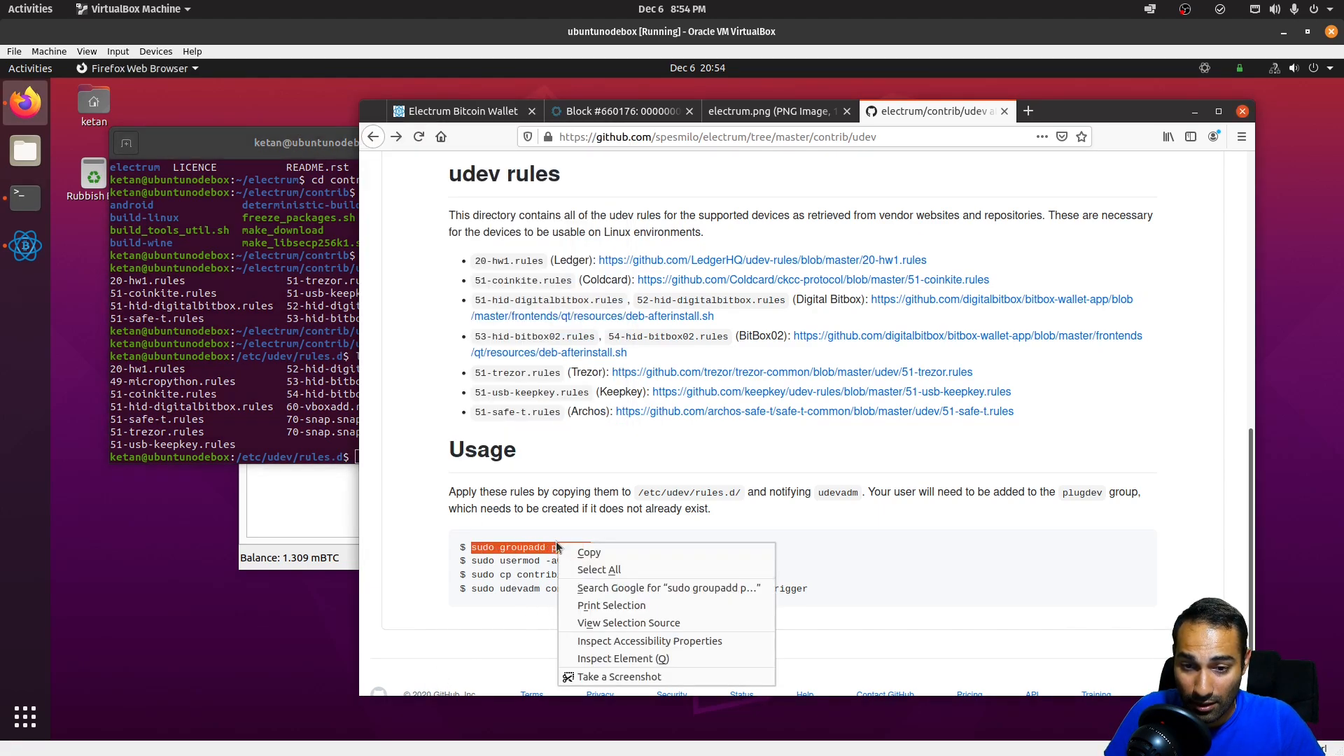
left_click(570, 547)
left_click(290, 420)
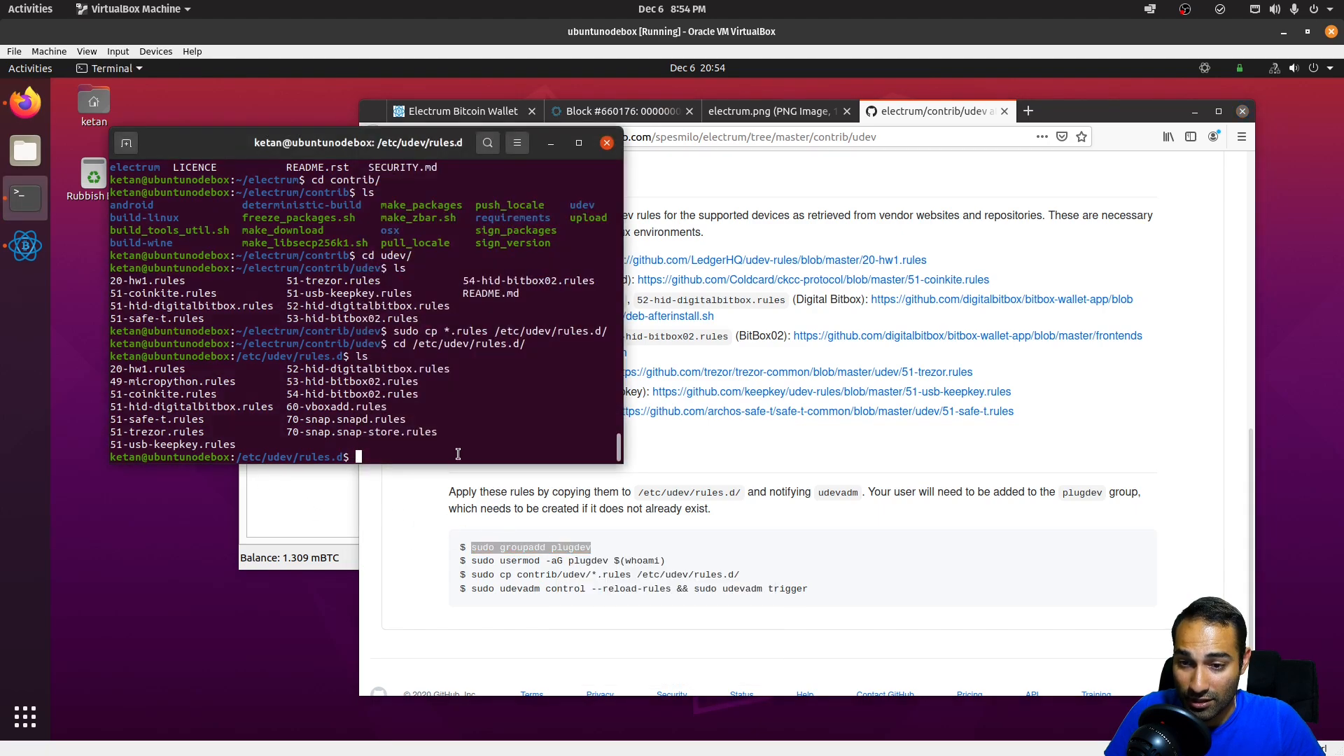
right_click(457, 455)
left_click(492, 490)
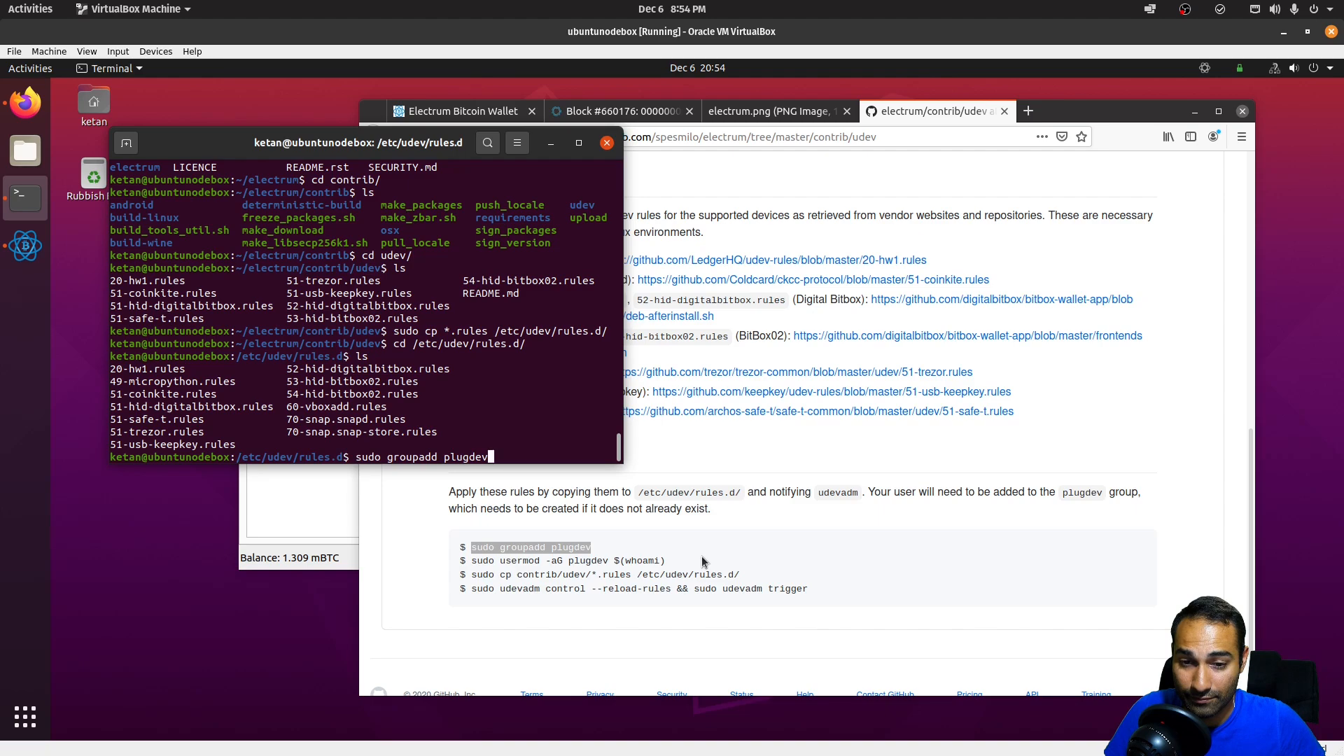
key("Return")
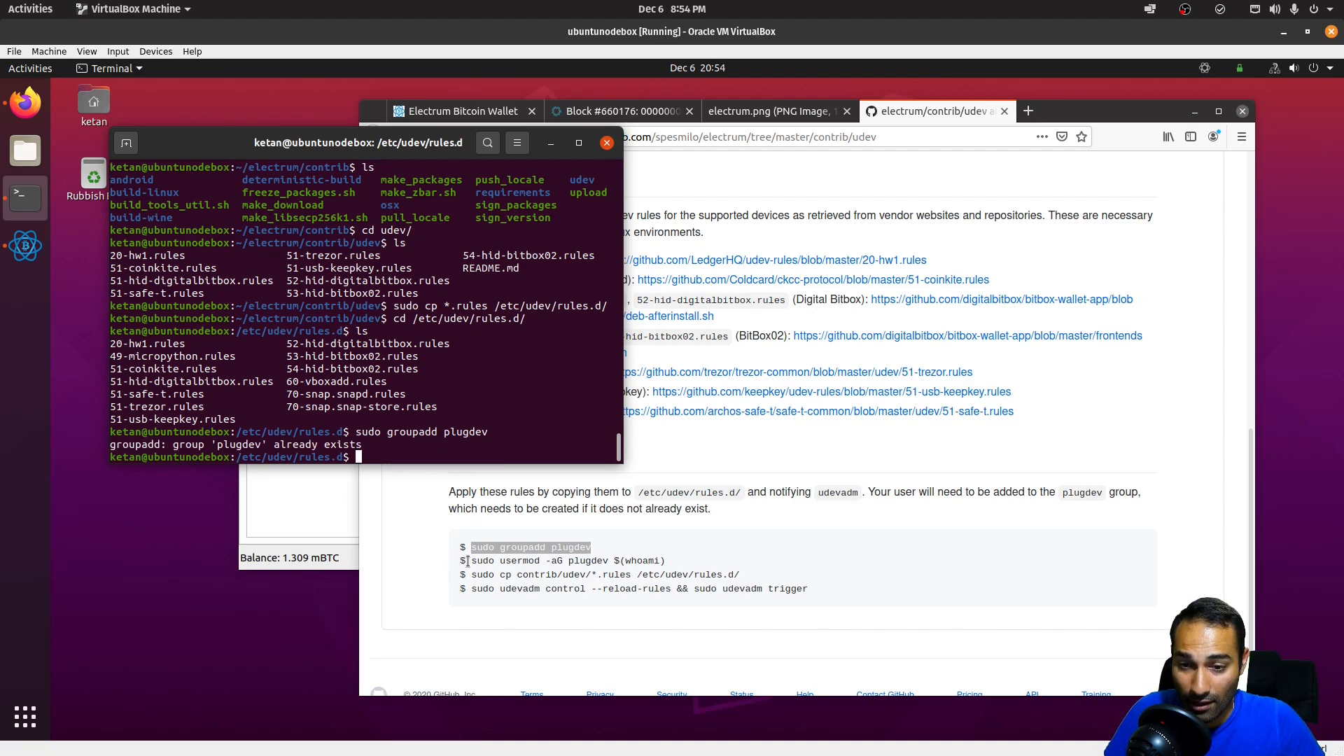
- Add the current user to the plugdev group by copying and running "sudo usermod -aG plugdev $(whoami)"
left_click_drag(471, 560, 663, 560)
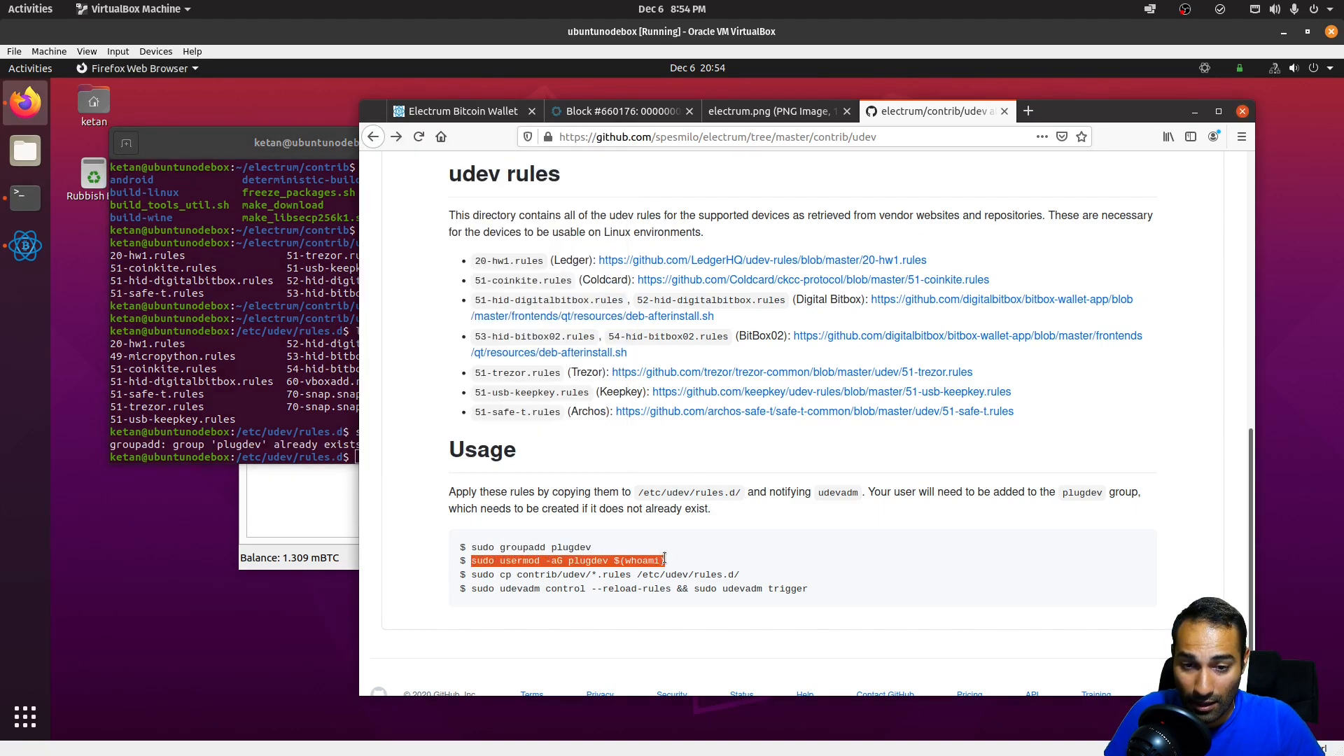
right_click(657, 562)
left_click(683, 572)
left_click(329, 448)
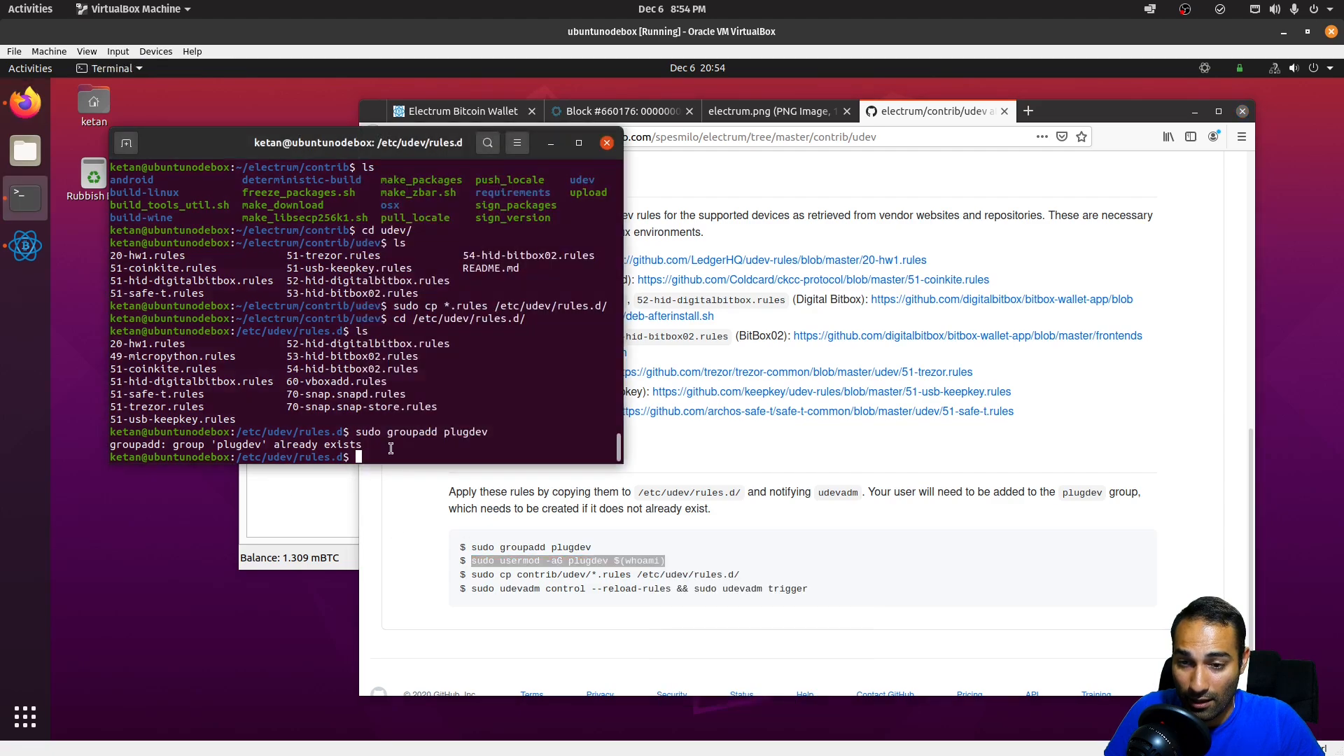
right_click(394, 453)
left_click(422, 493)
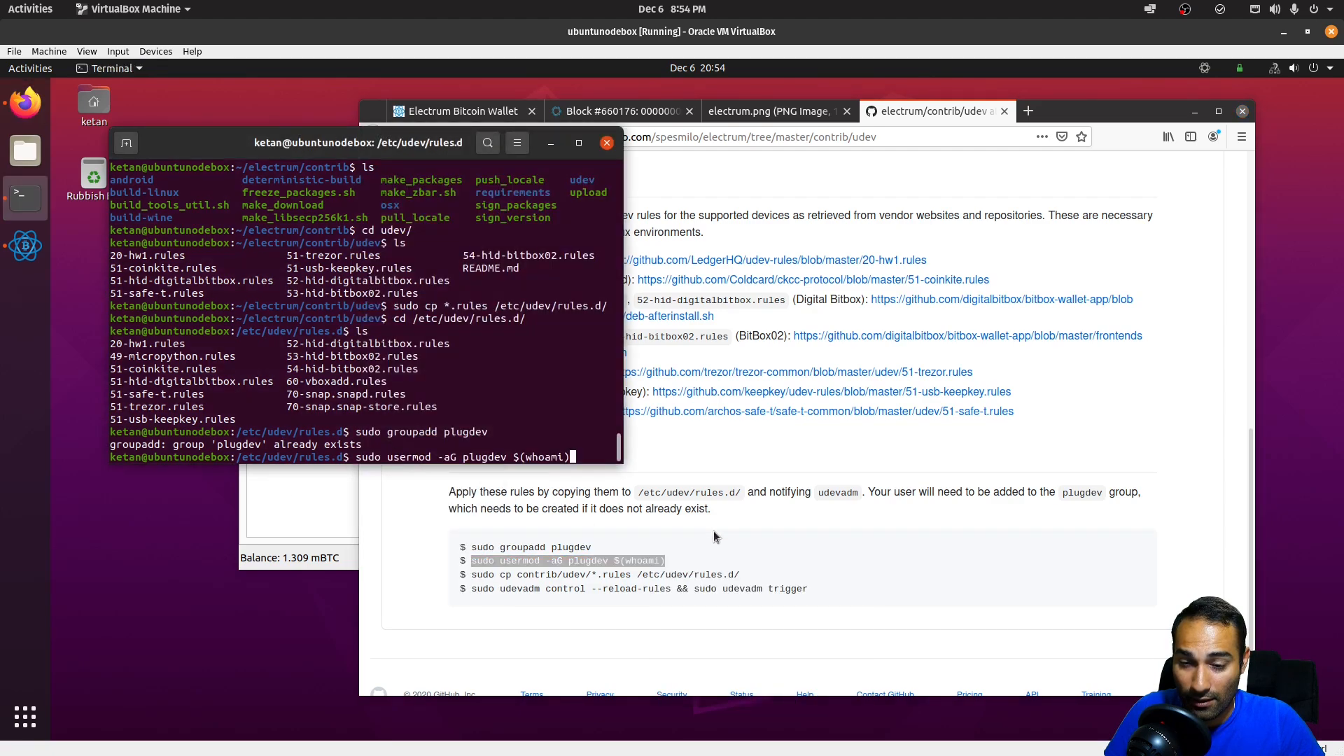
key("Return")
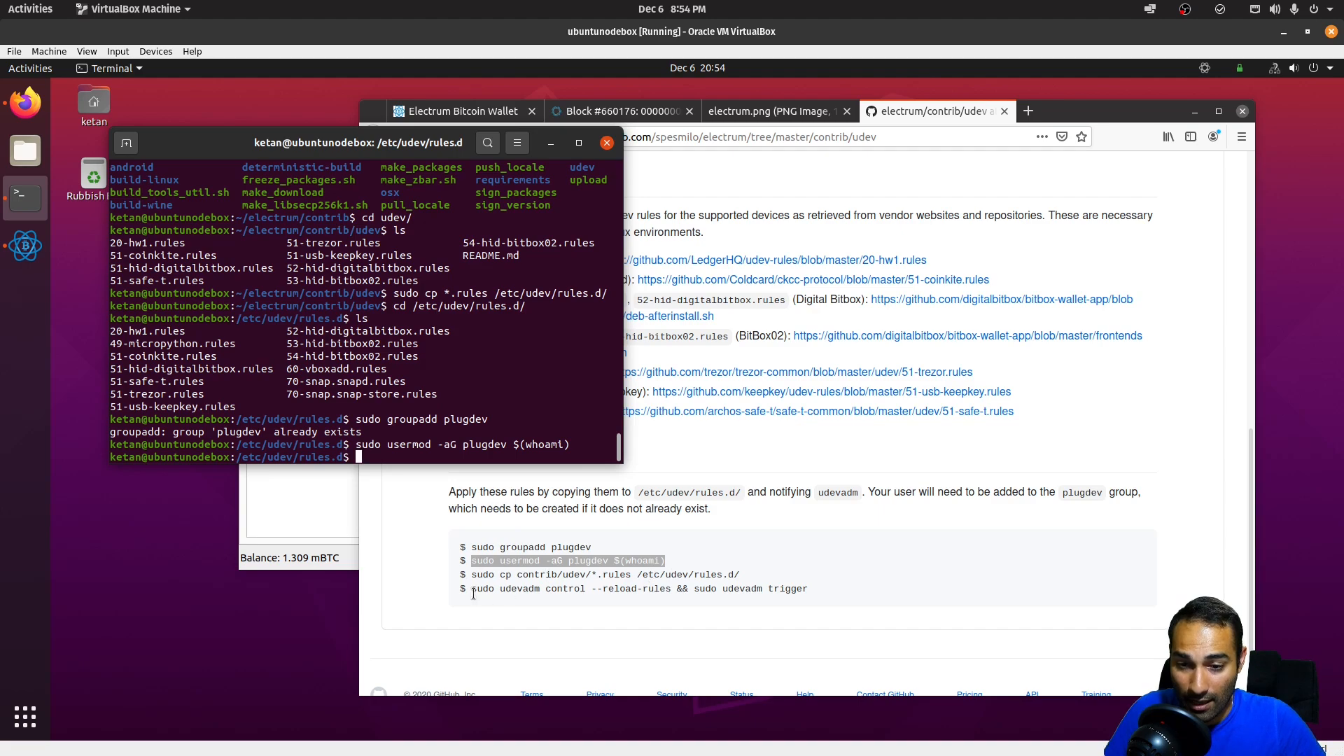
- Reload the udev rules by copying and running "sudo udevadm control --reload-rules && sudo udevadm trigger"
left_click_drag(475, 575, 770, 582)
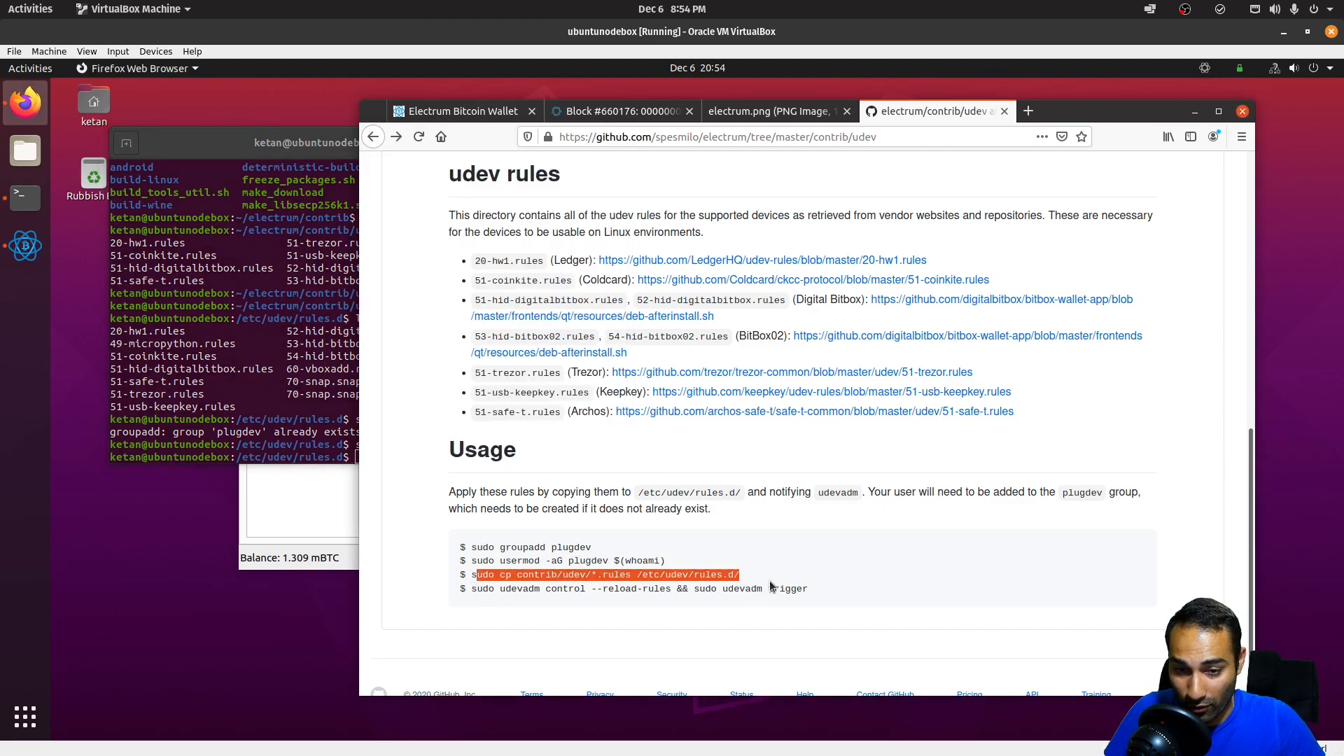
left_click(550, 584)
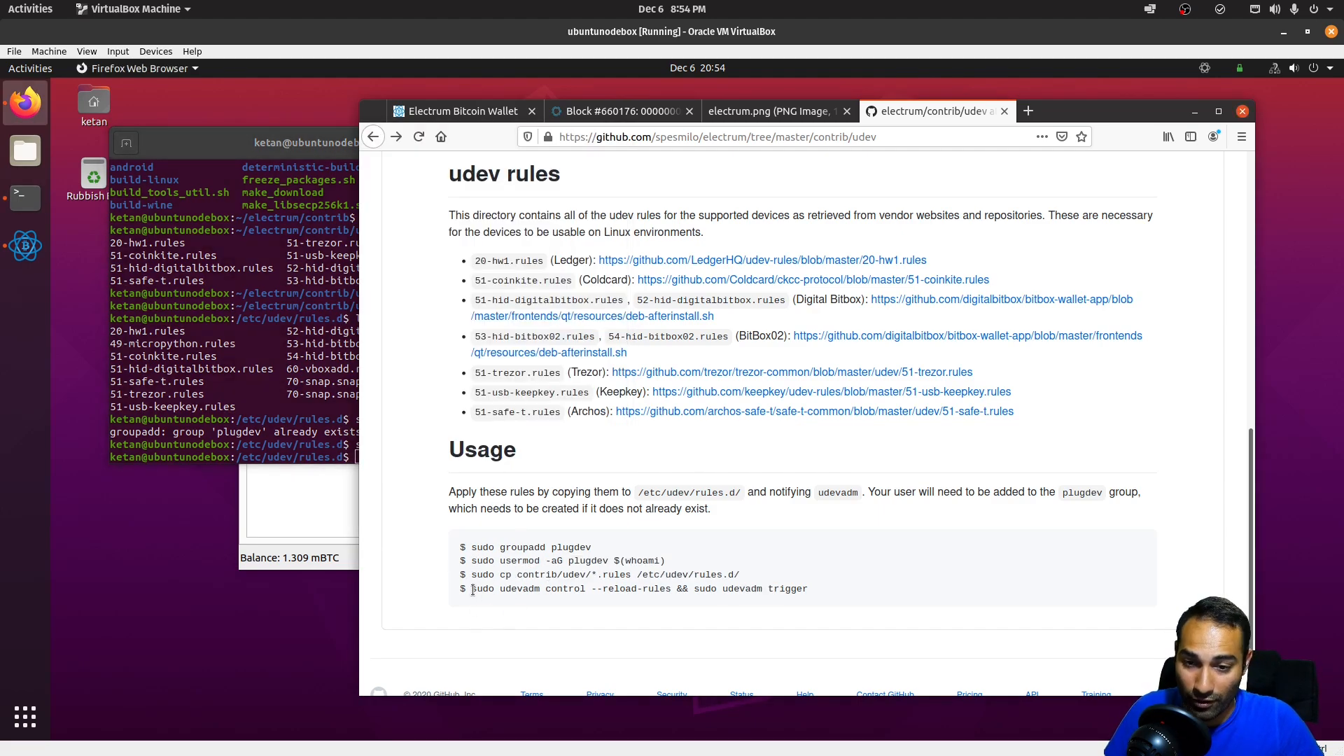
left_click_drag(473, 591, 809, 592)
right_click(773, 587)
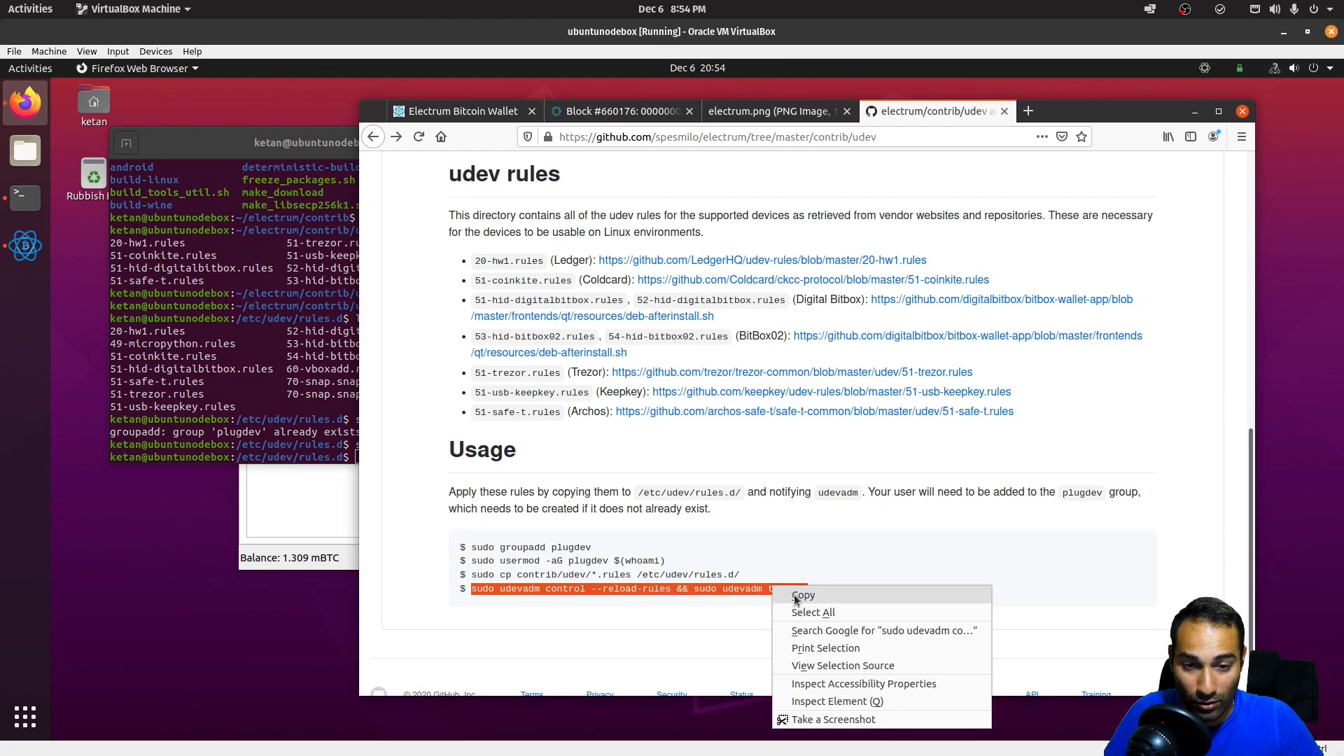
left_click(795, 600)
left_click(326, 415)
right_click(423, 456)
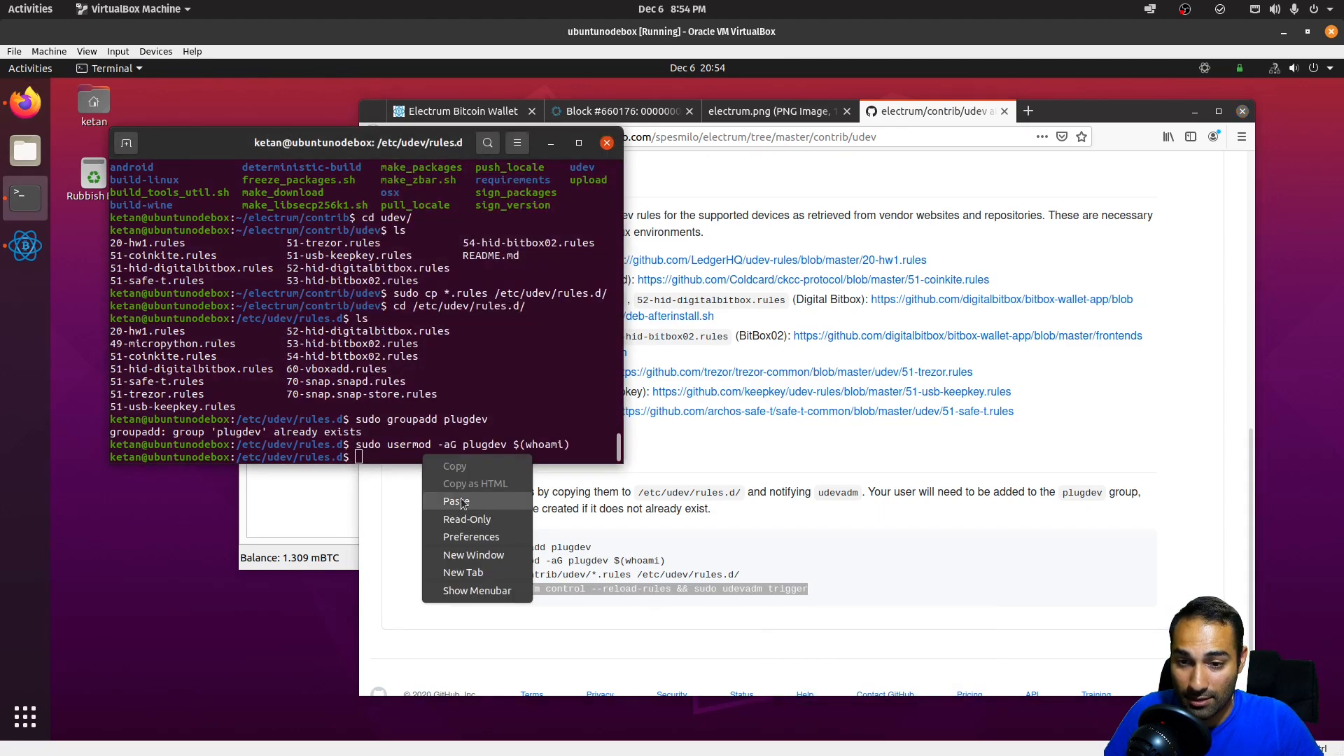
left_click(461, 502)
key("Return")
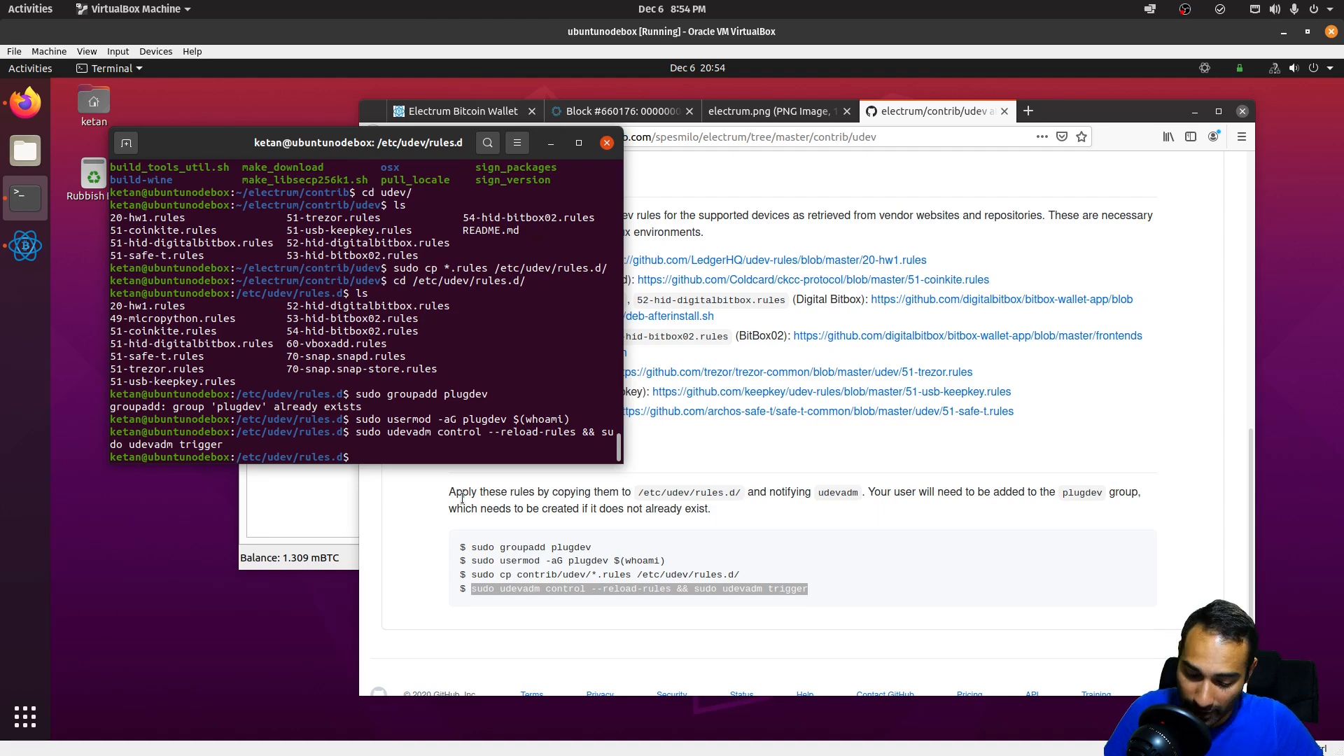
- Bring the Electrum wallet window to the front, close it, and reposition the terminal window
left_click(261, 527)
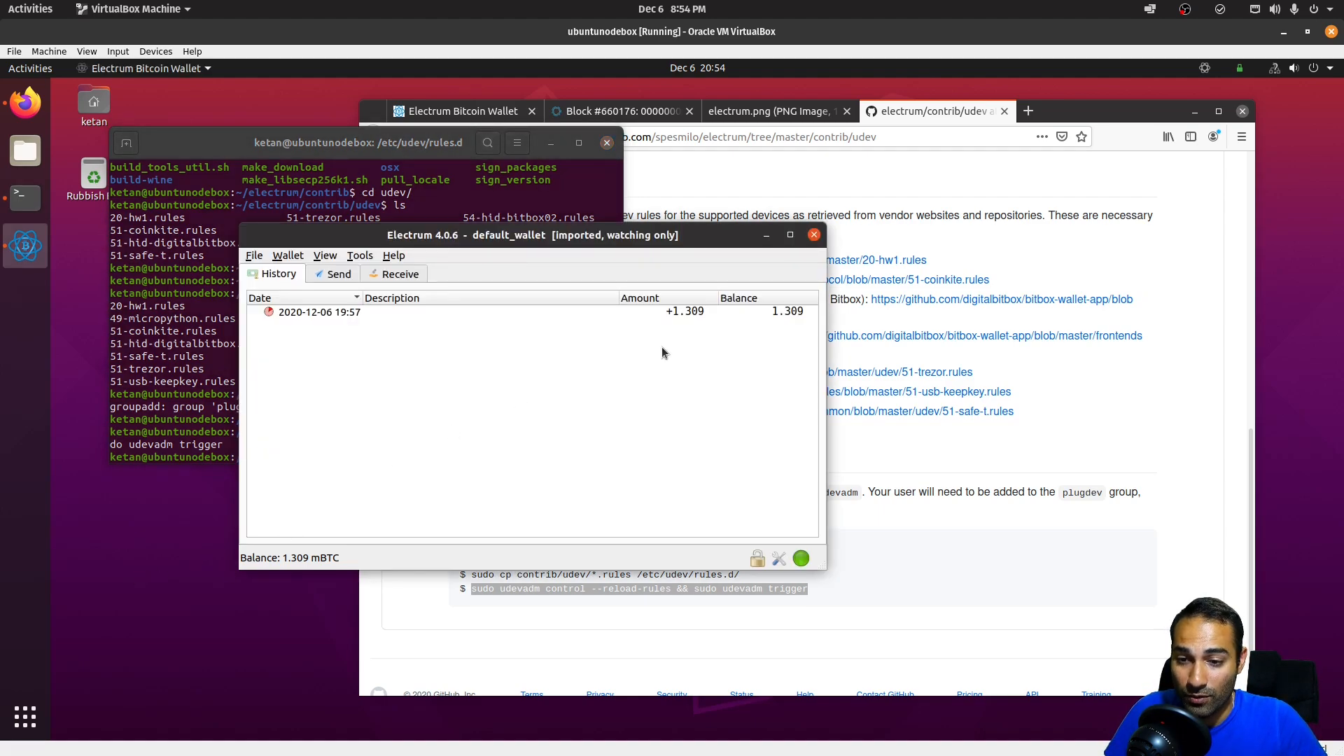
left_click(814, 236)
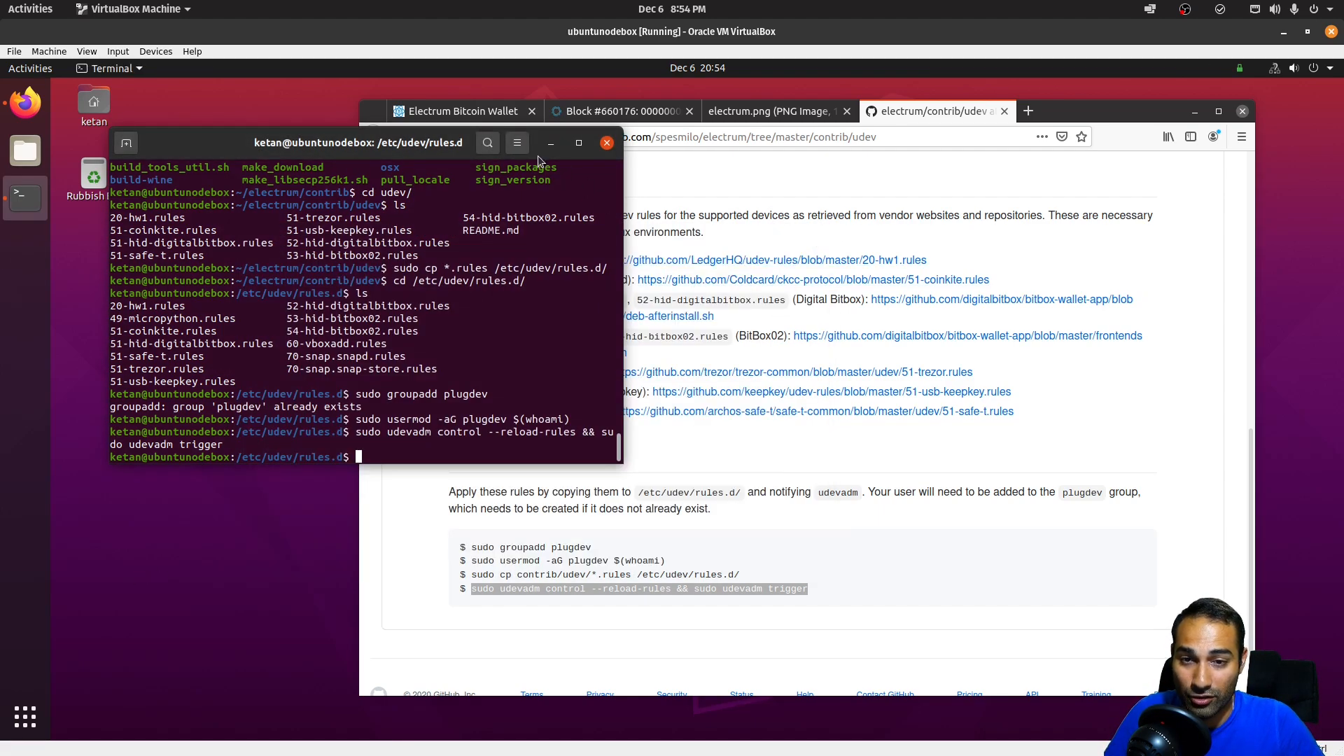
left_click_drag(372, 151, 428, 162)
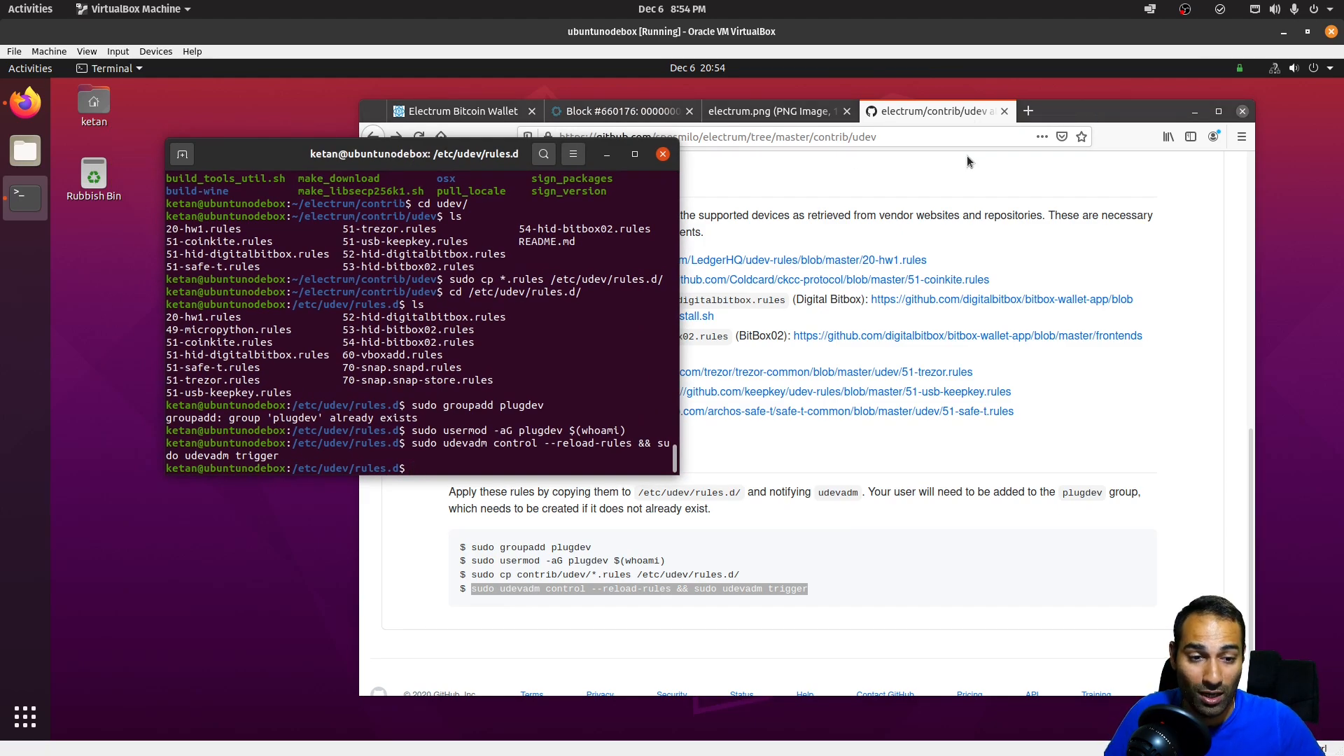
- Relaunch the Electrum Bitcoin Wallet from the application search and check its server connection in the network settings
left_click(25, 714)
type("elec")
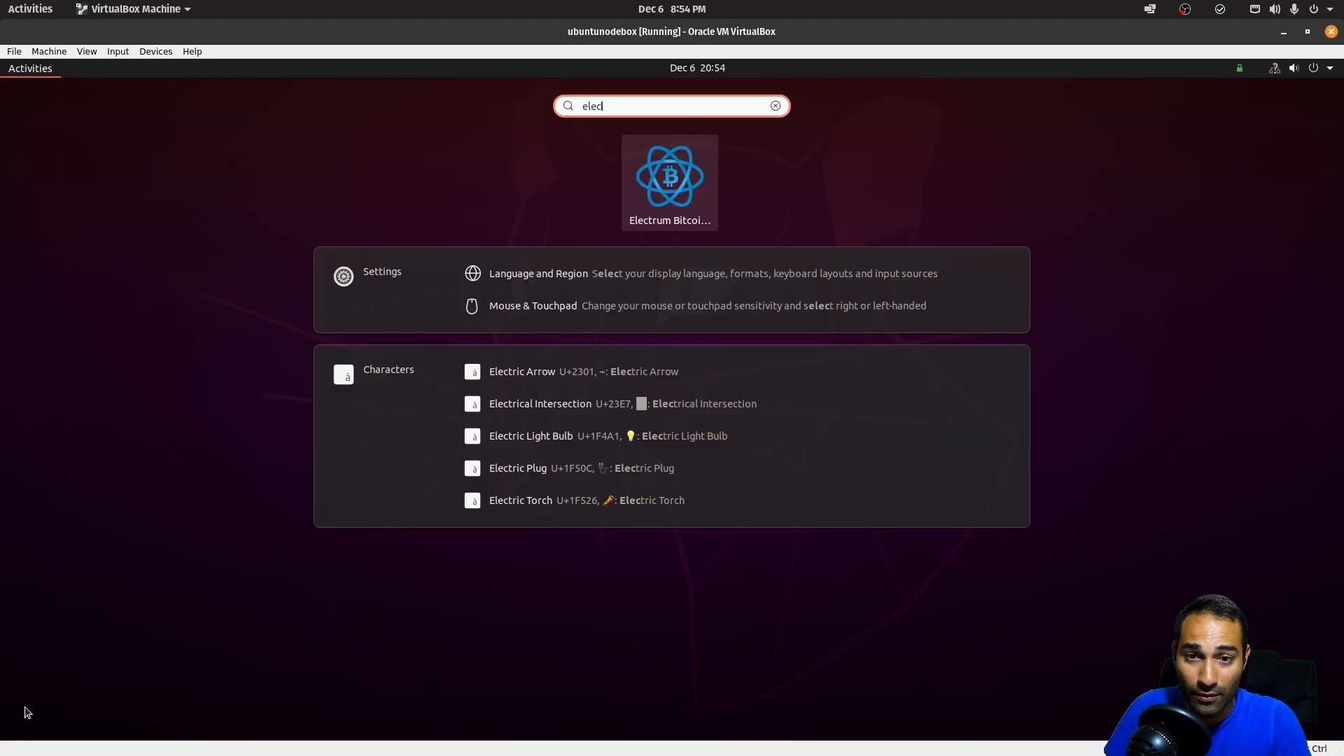
key("Return")
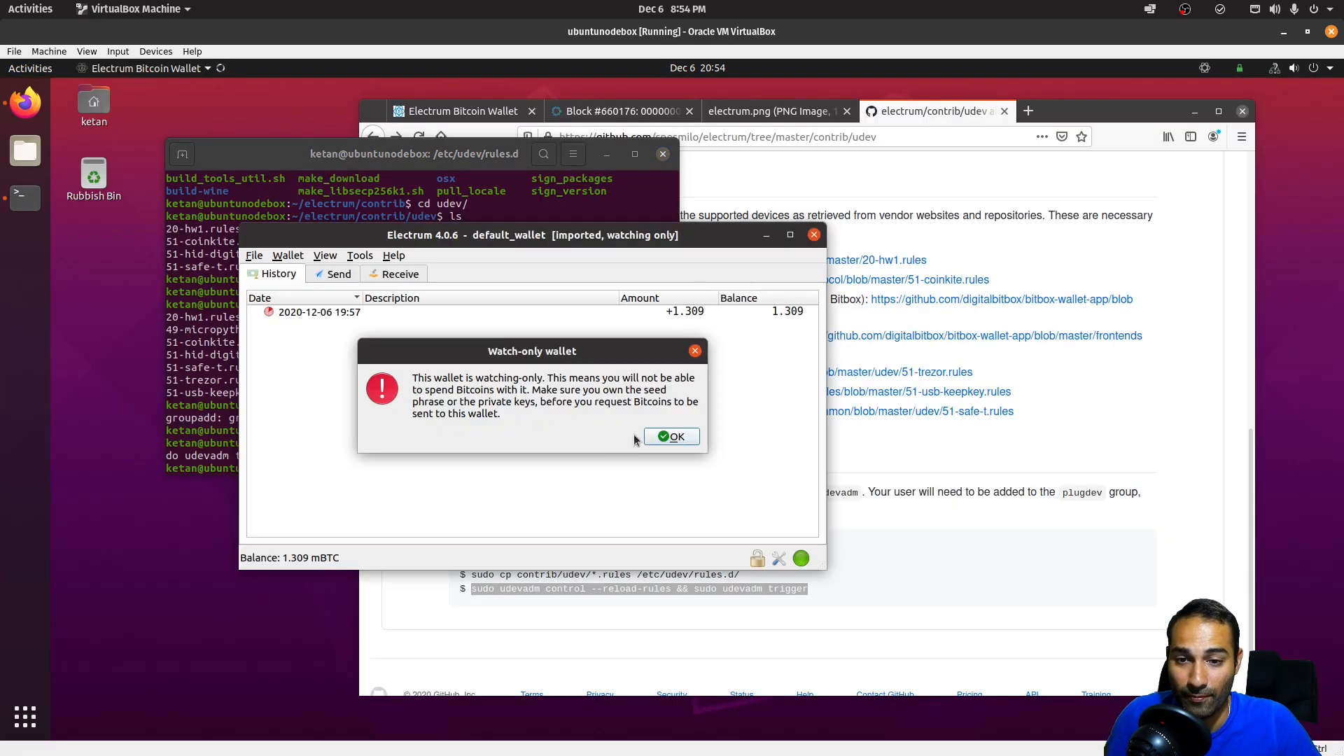
left_click(665, 438)
left_click(801, 557)
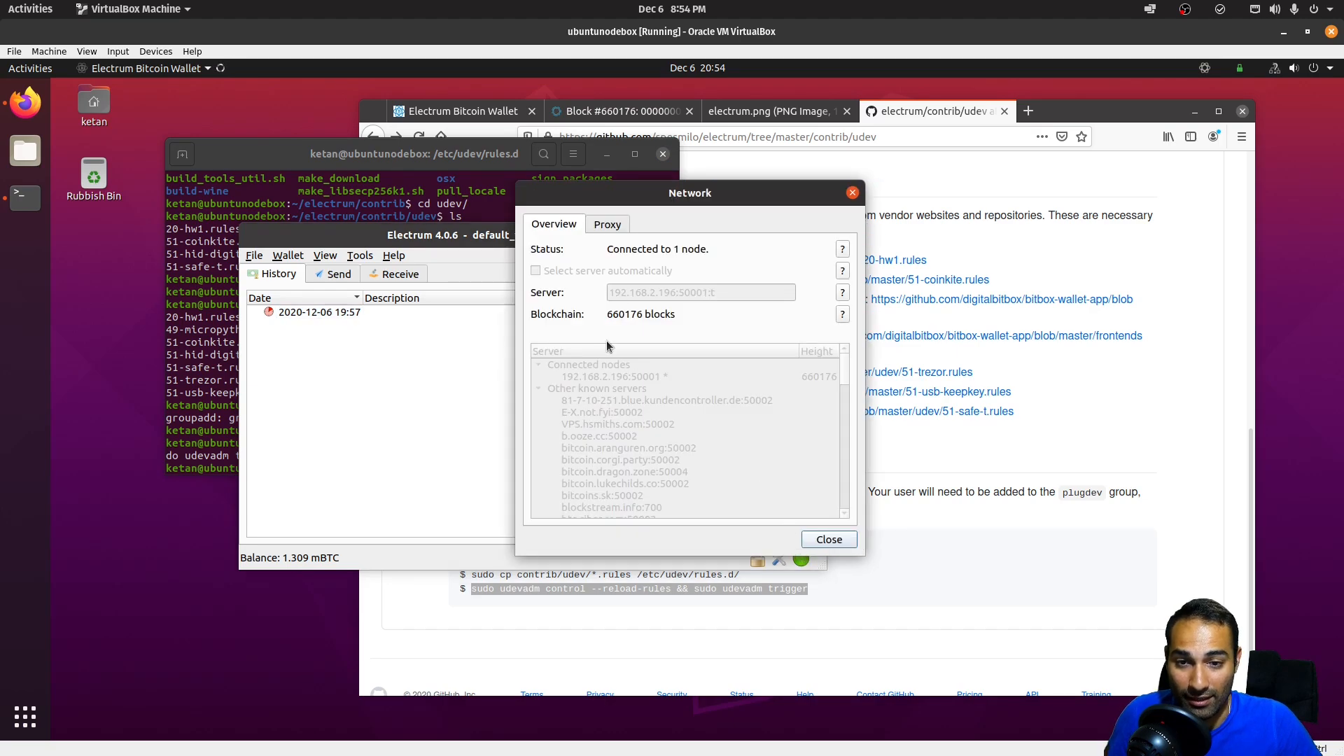
left_click(833, 544)
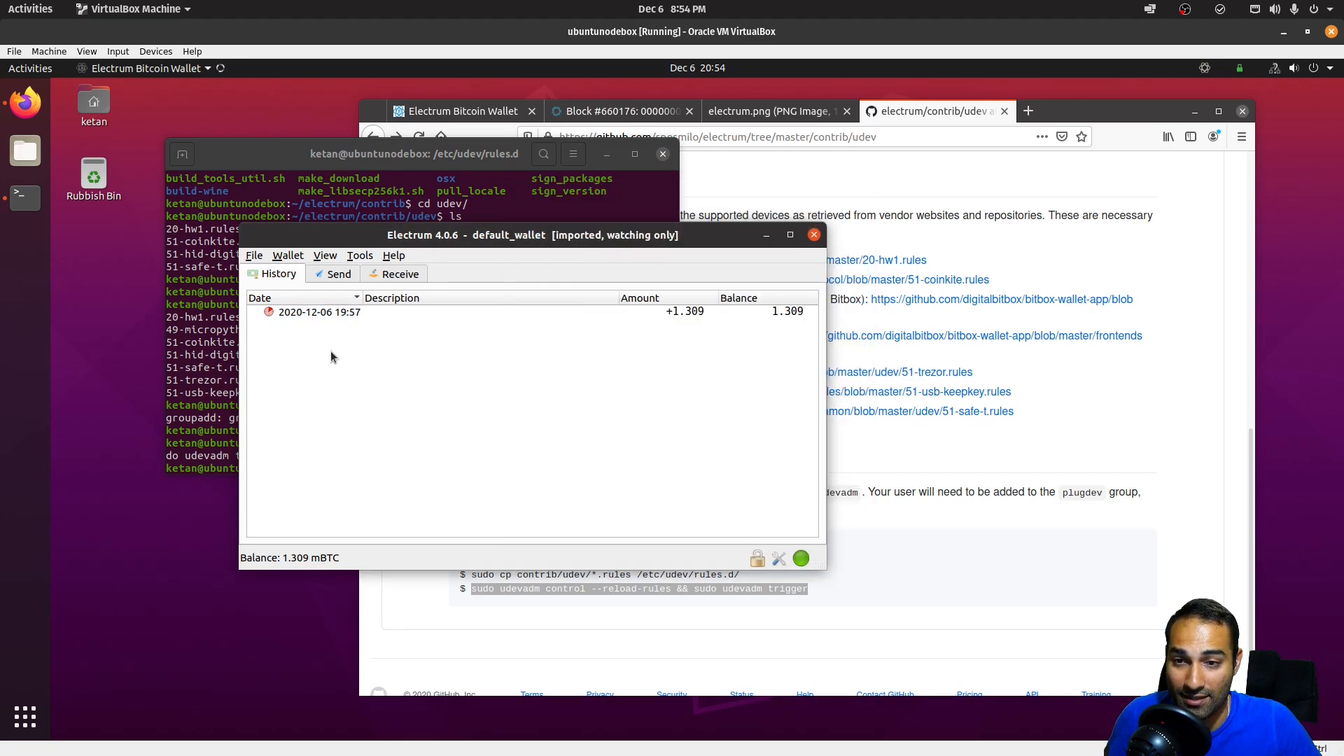
- Start creating a new wallet named Trezor and choose the standard wallet type
left_click(254, 255)
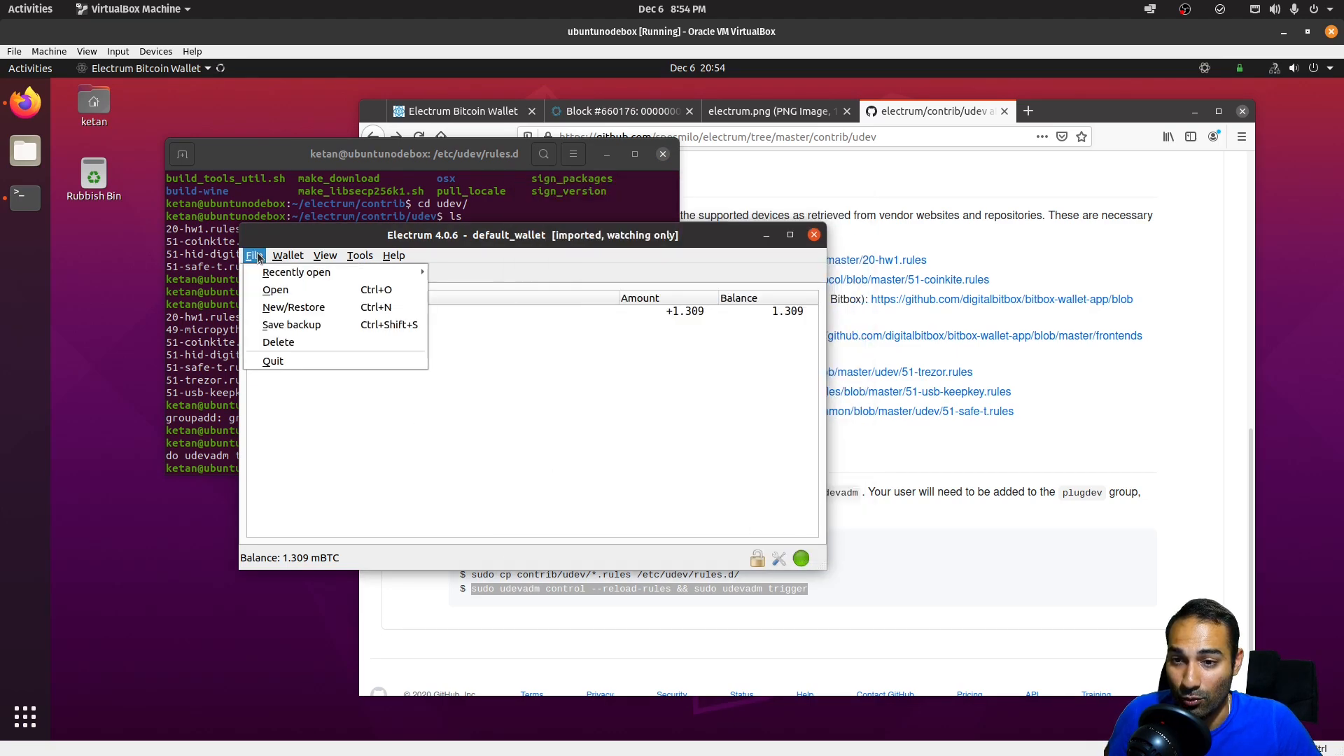
left_click(290, 312)
left_click_drag(698, 290, 527, 278)
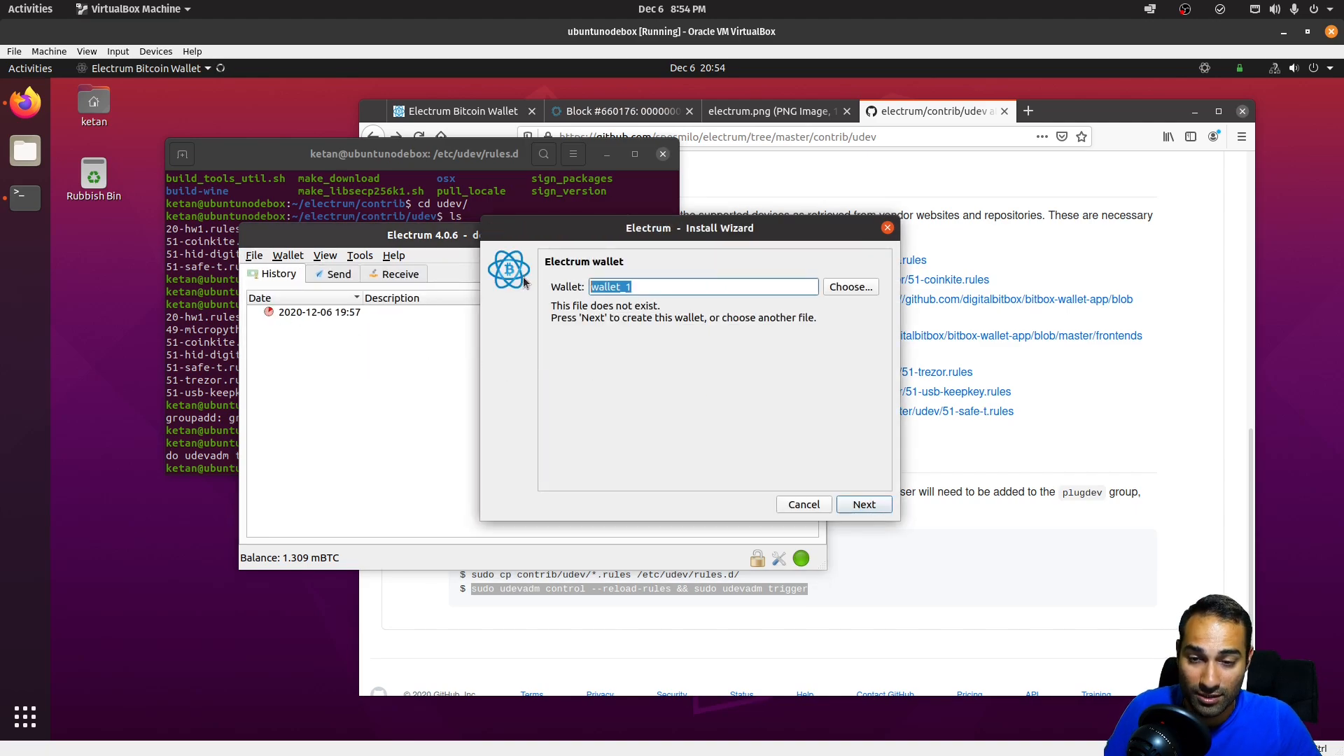
type("Trezor")
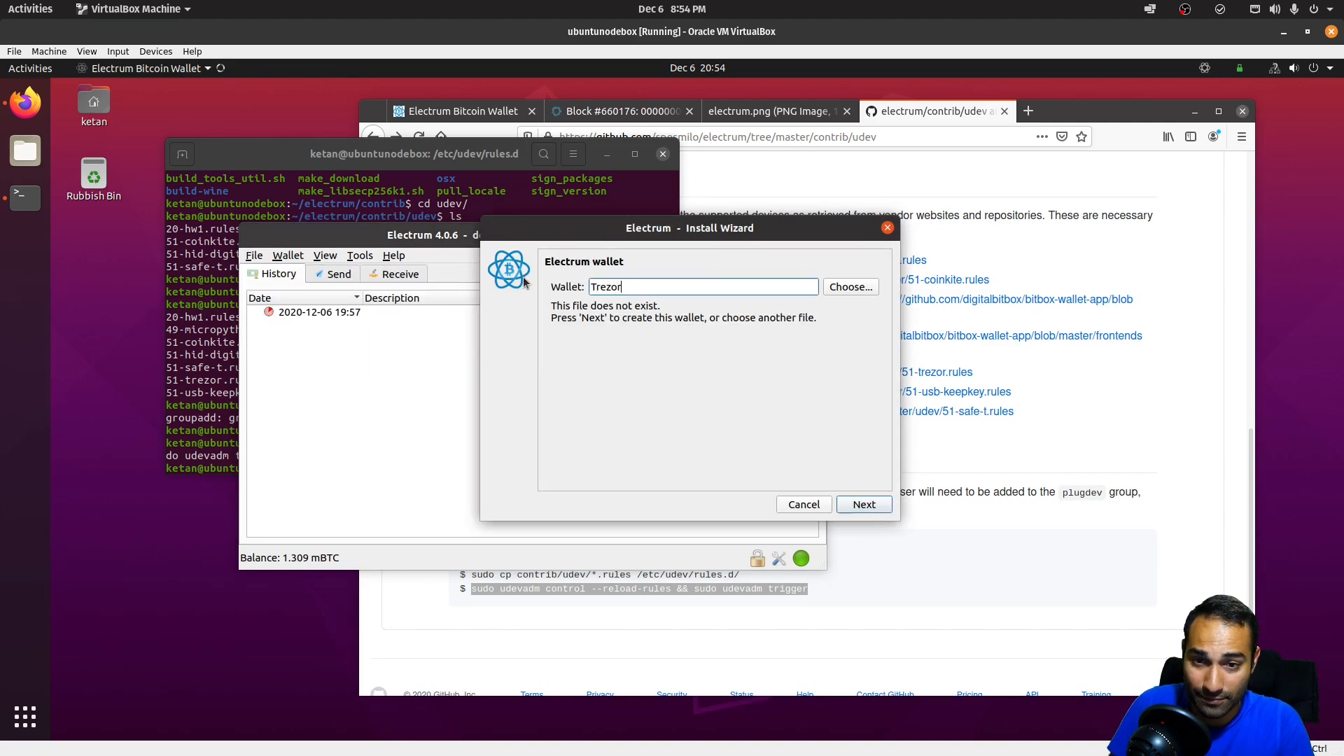
left_click(865, 505)
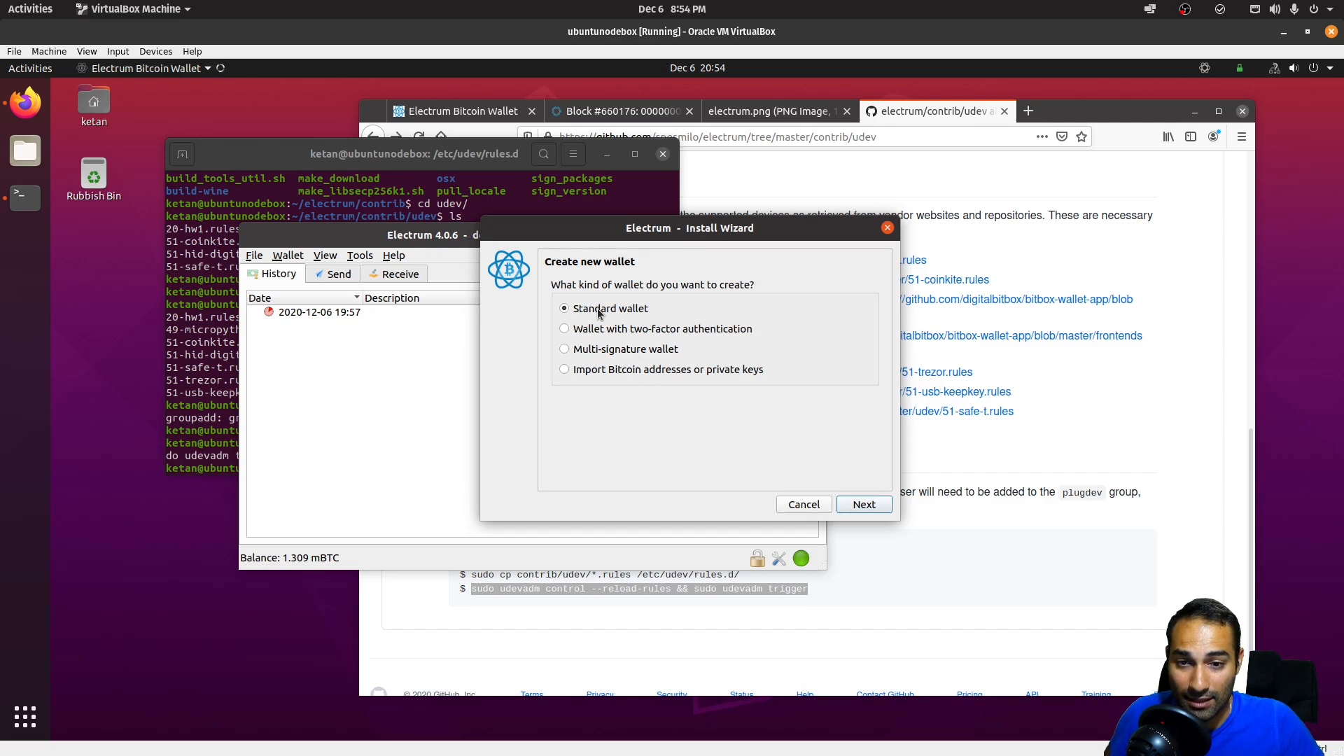
left_click(861, 507)
- Use a hardware device as the keystore and select the MoNTrezor Trezor One
left_click(617, 397)
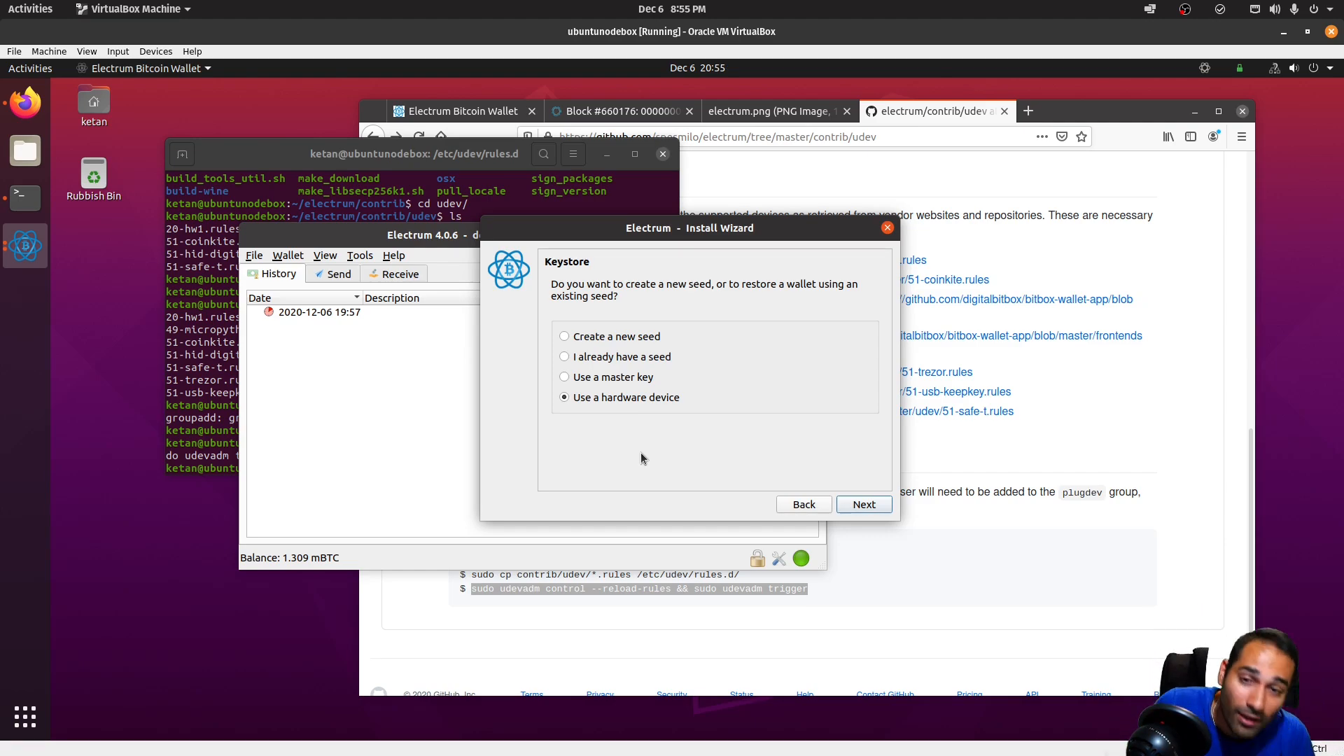
left_click(120, 52)
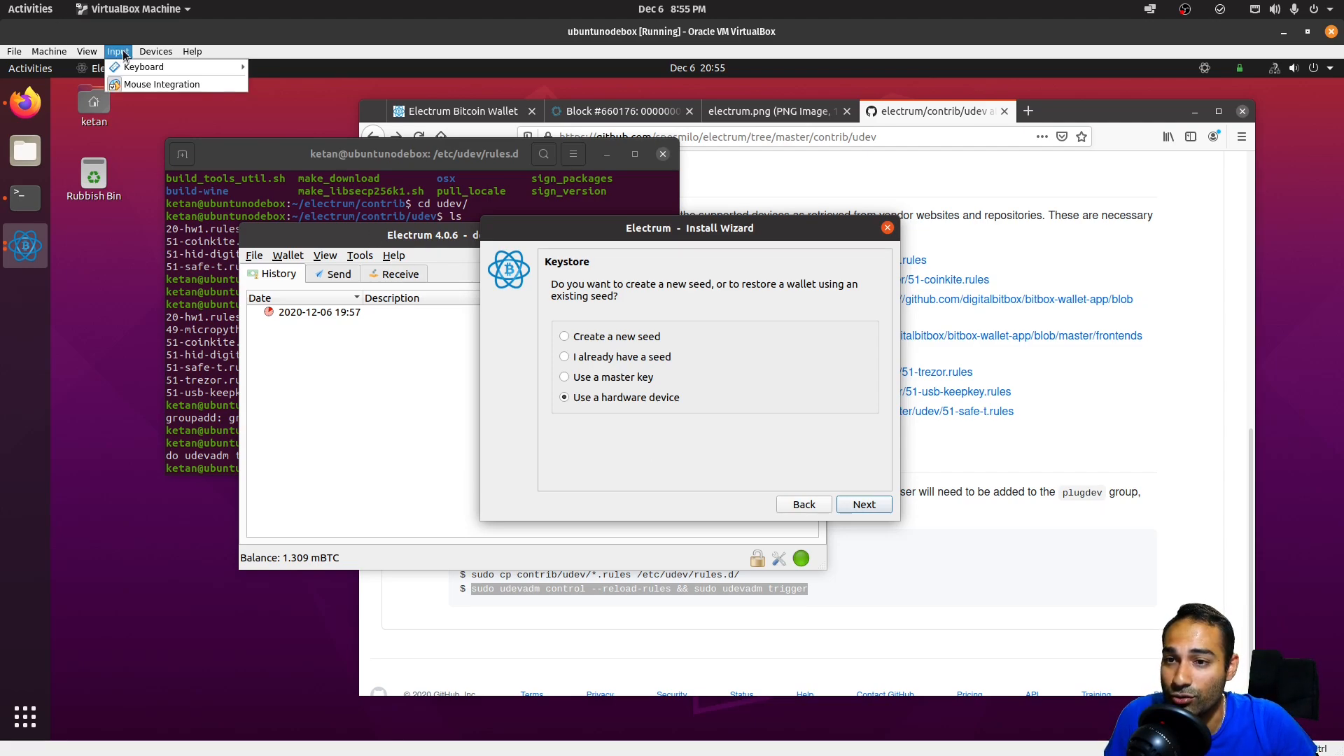
mouse_move(156, 52)
mouse_move(164, 114)
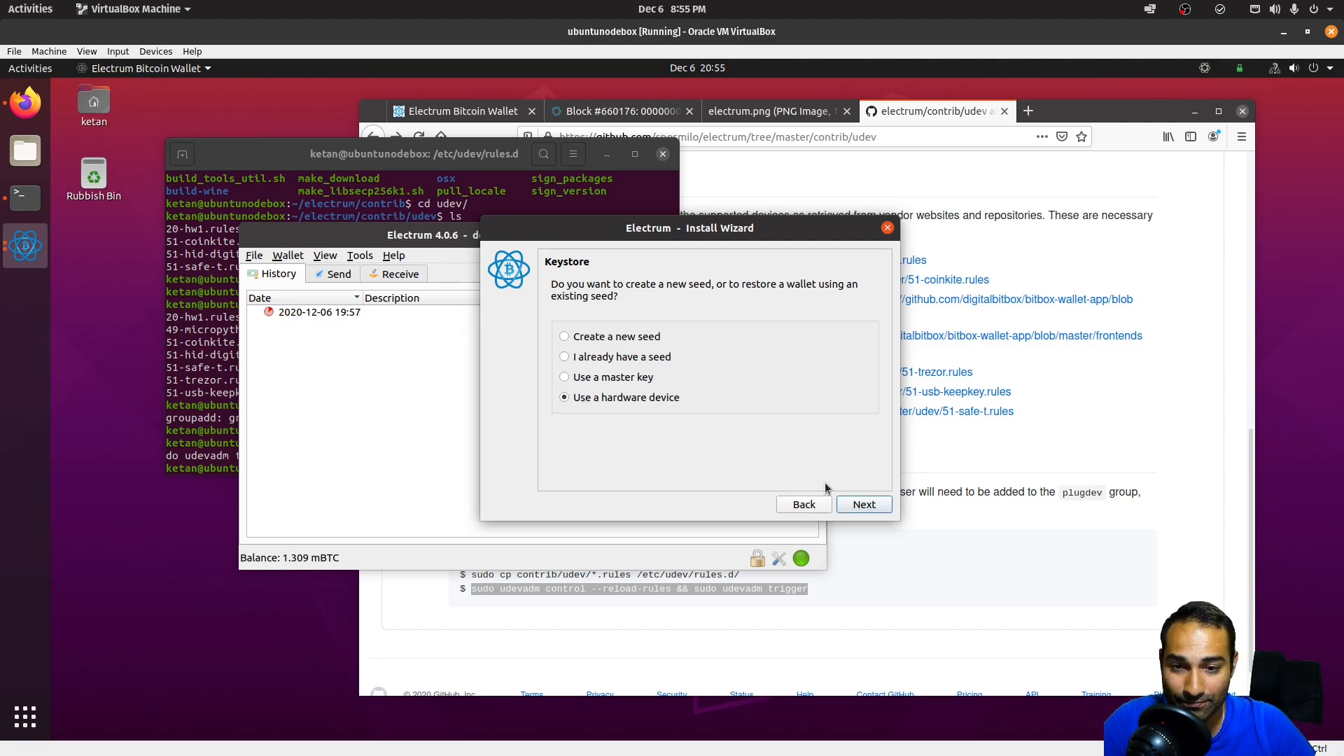
left_click(864, 504)
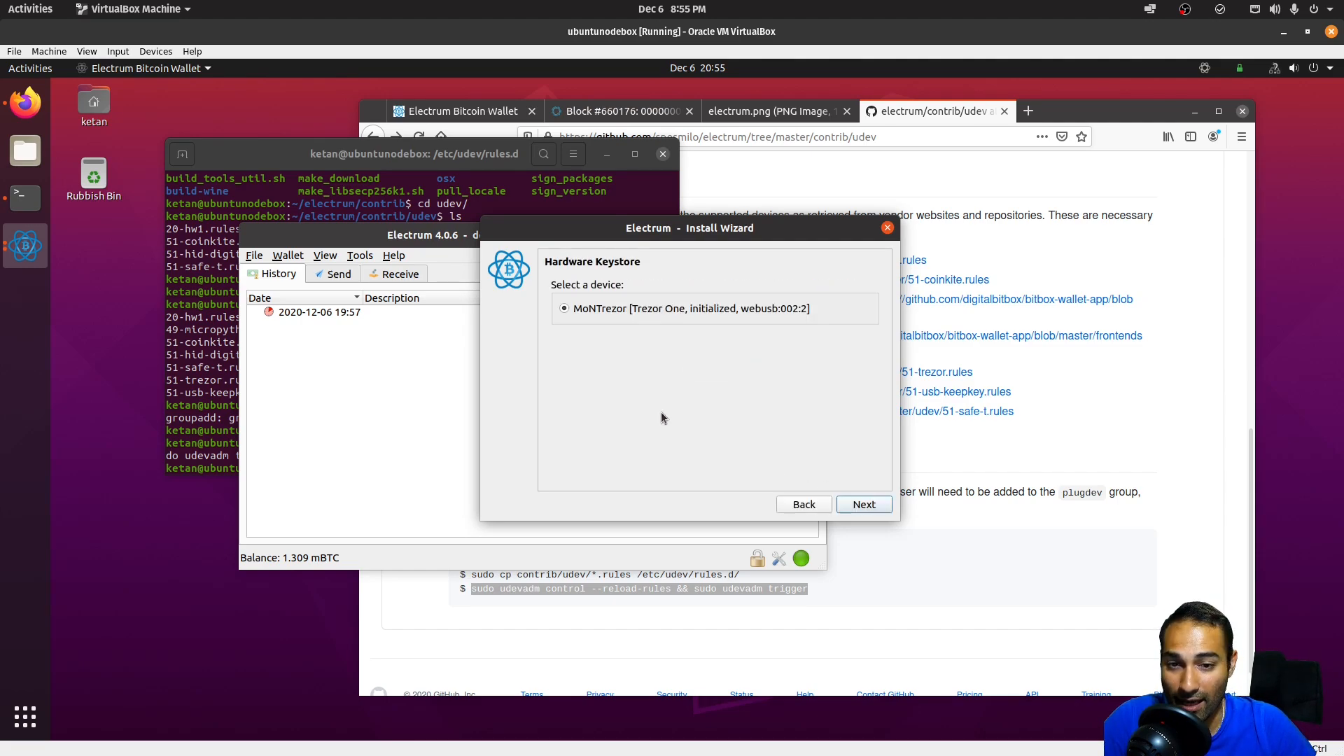
left_click(866, 507)
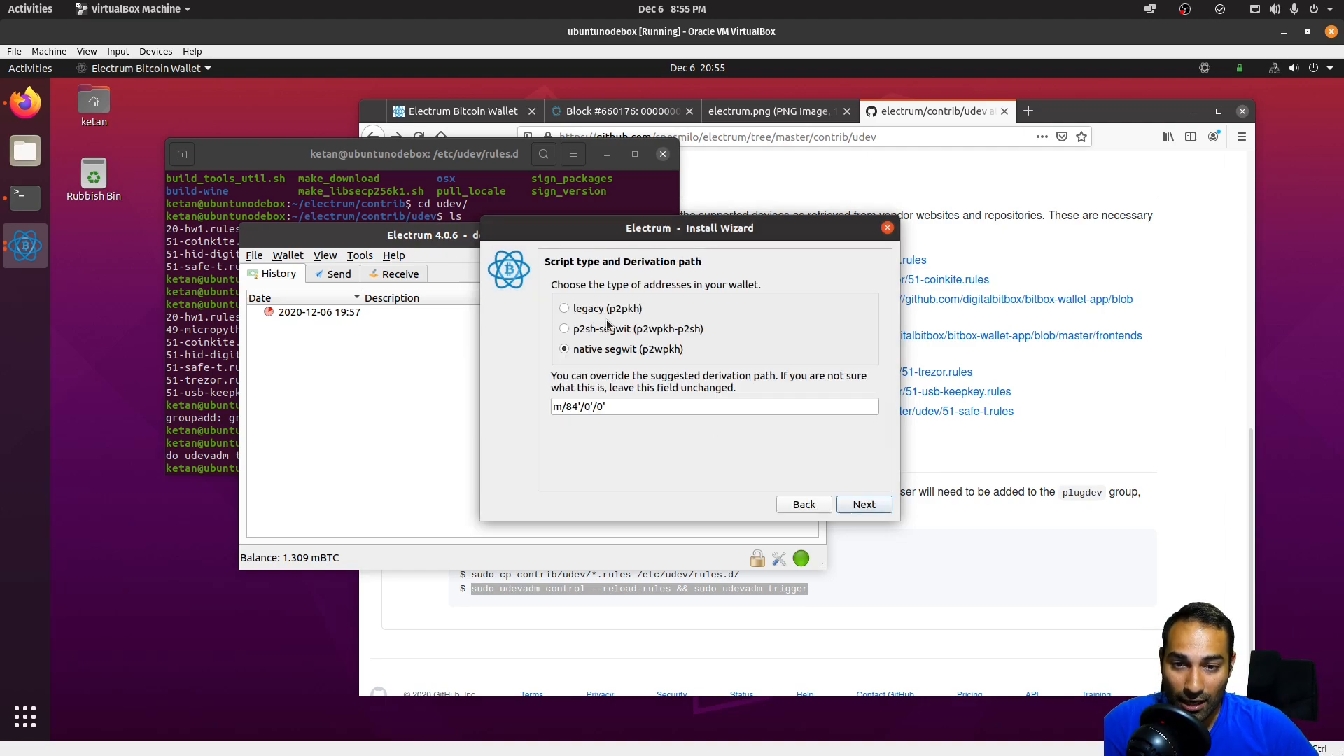
- Compare the suggested derivation paths for the legacy, p2sh-segwit and native segwit address types
left_click(606, 309)
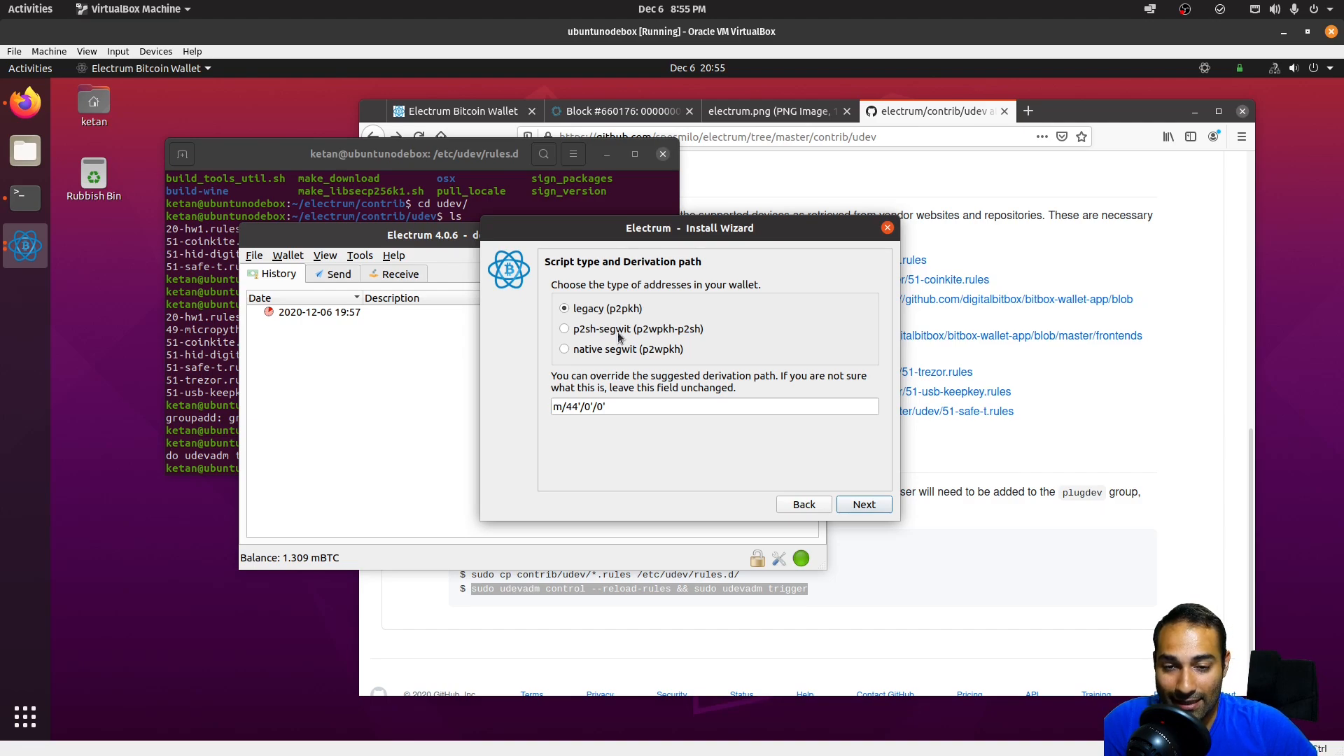
left_click(617, 331)
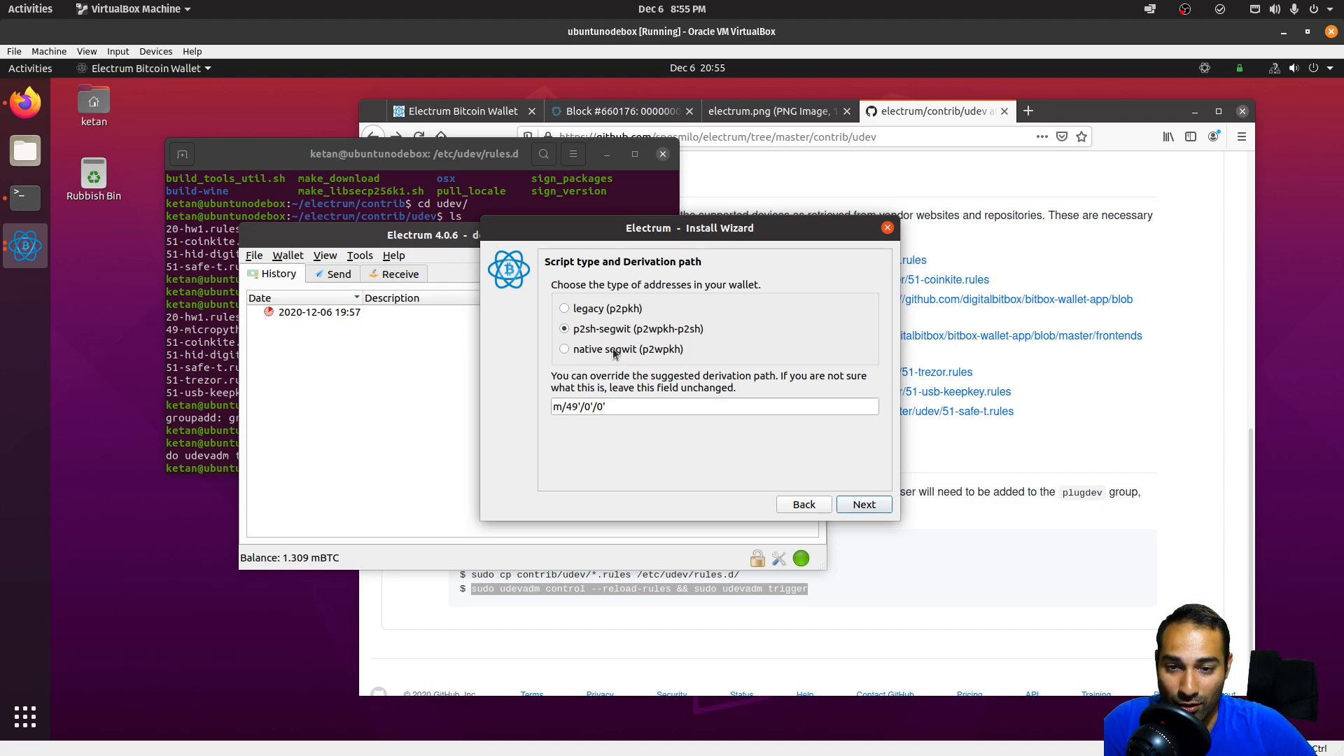
left_click(614, 351)
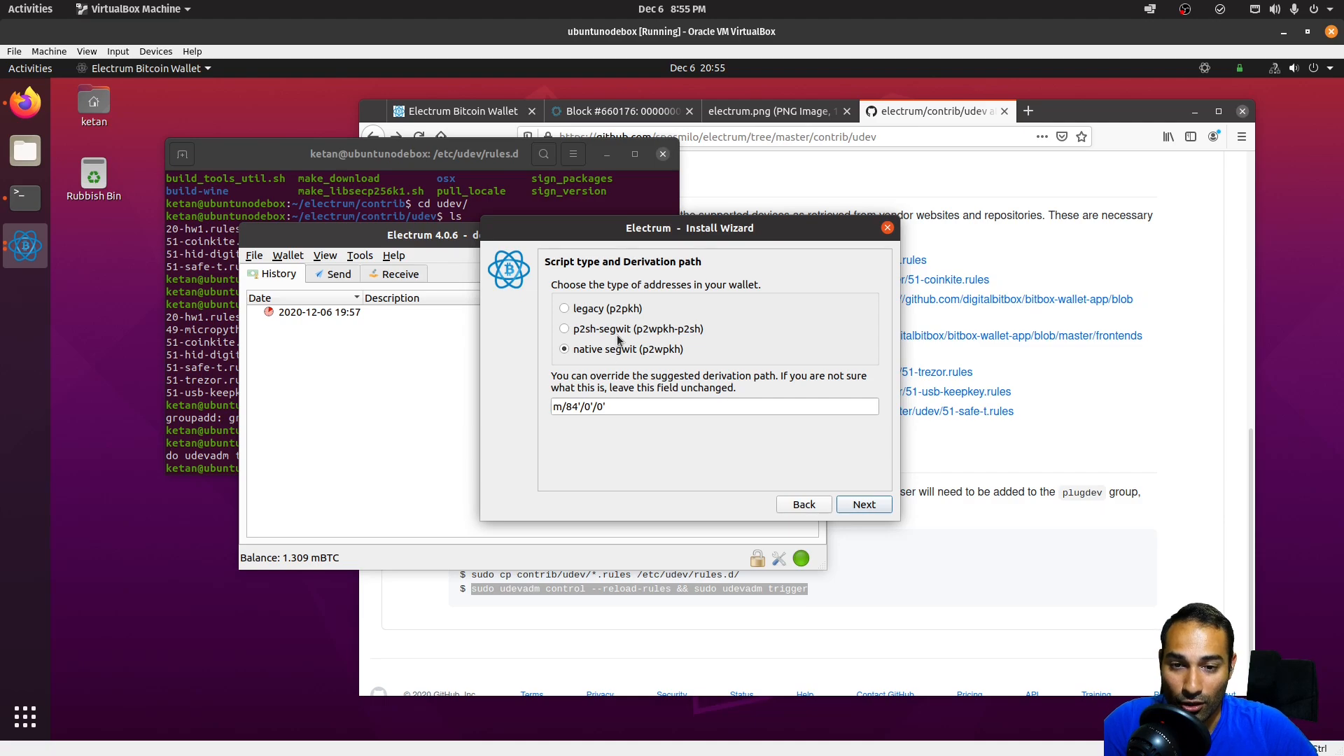
left_click(618, 332)
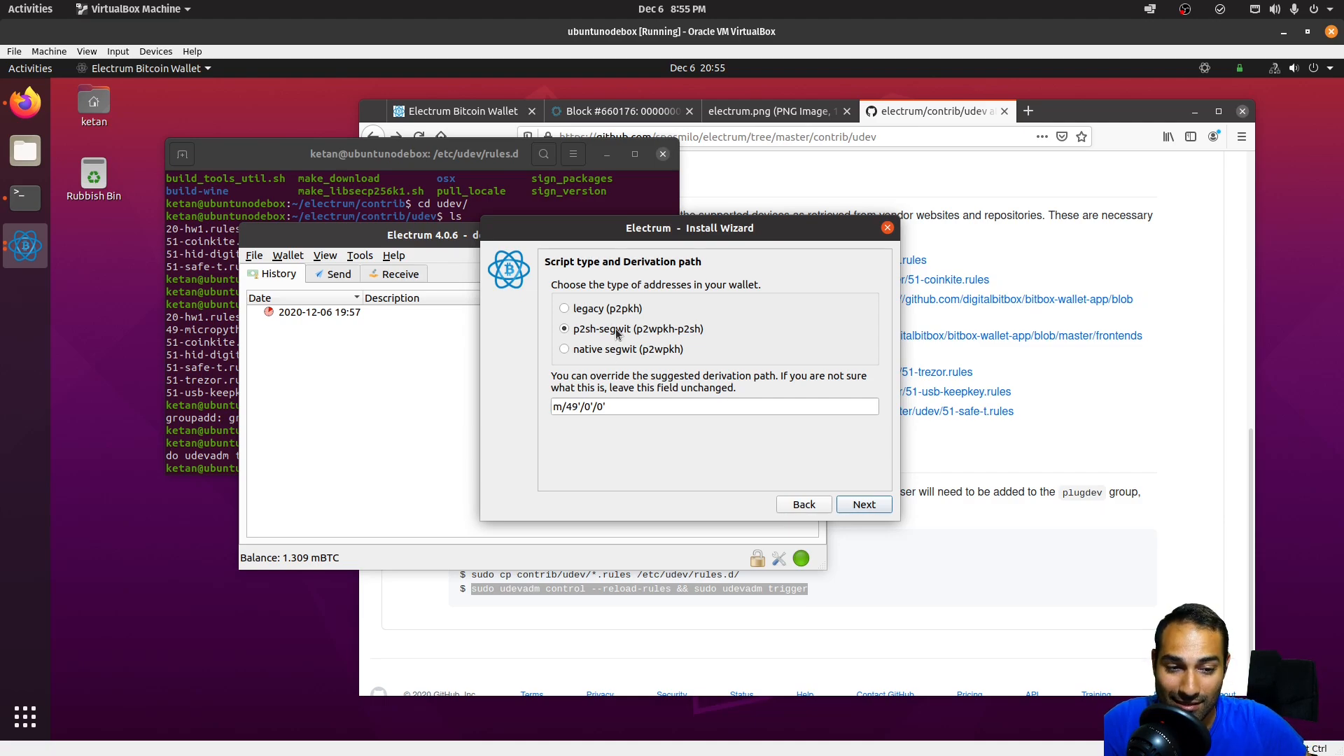
left_click(586, 315)
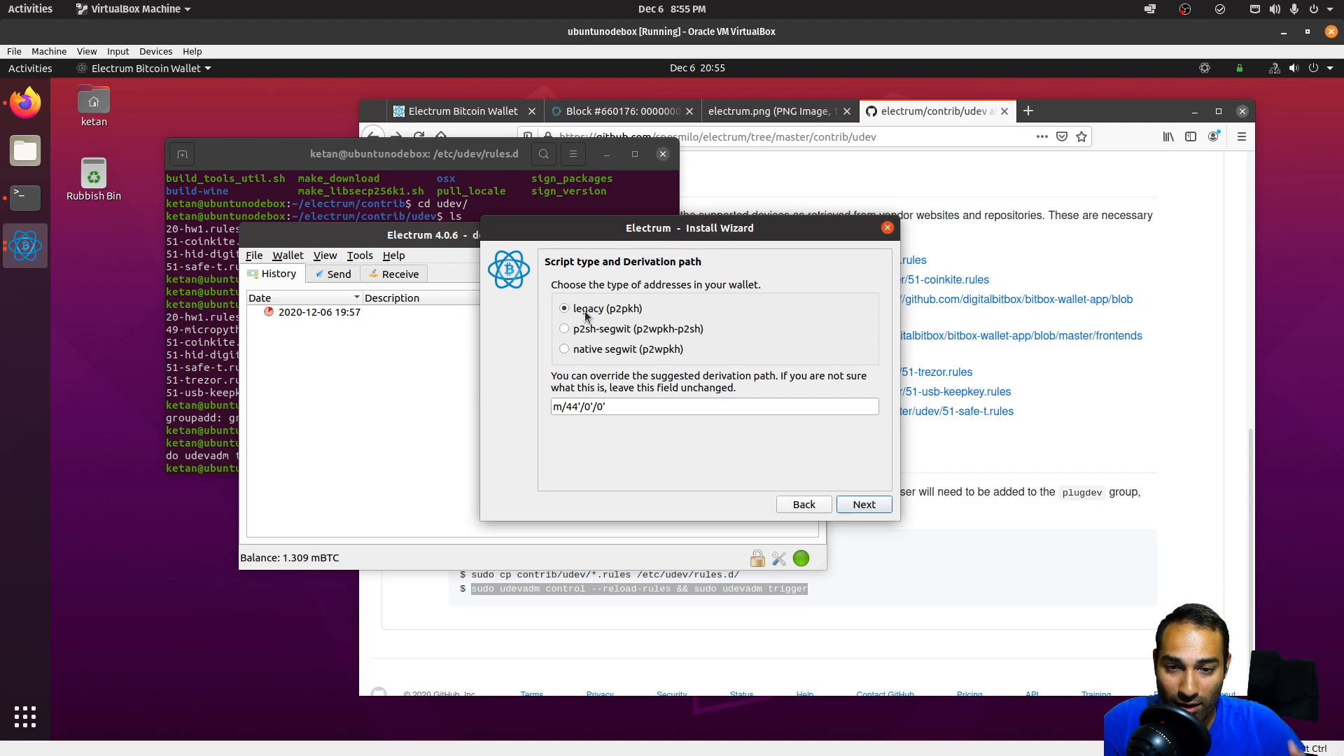
left_click(609, 350)
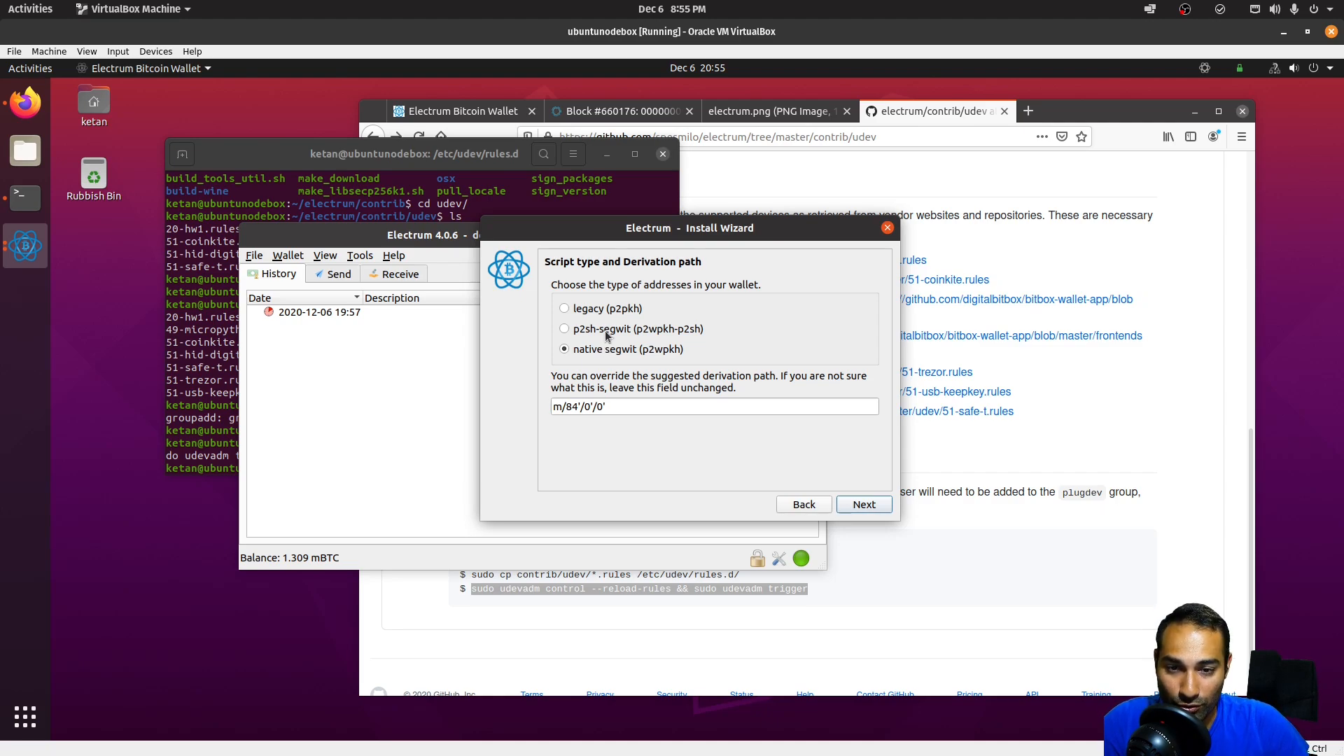
- Create the wallet with p2sh-segwit (p2wpkh-p2sh) addresses at m/49'/0'/0' and without wallet file encryption, moving its window clear of the others
left_click(606, 336)
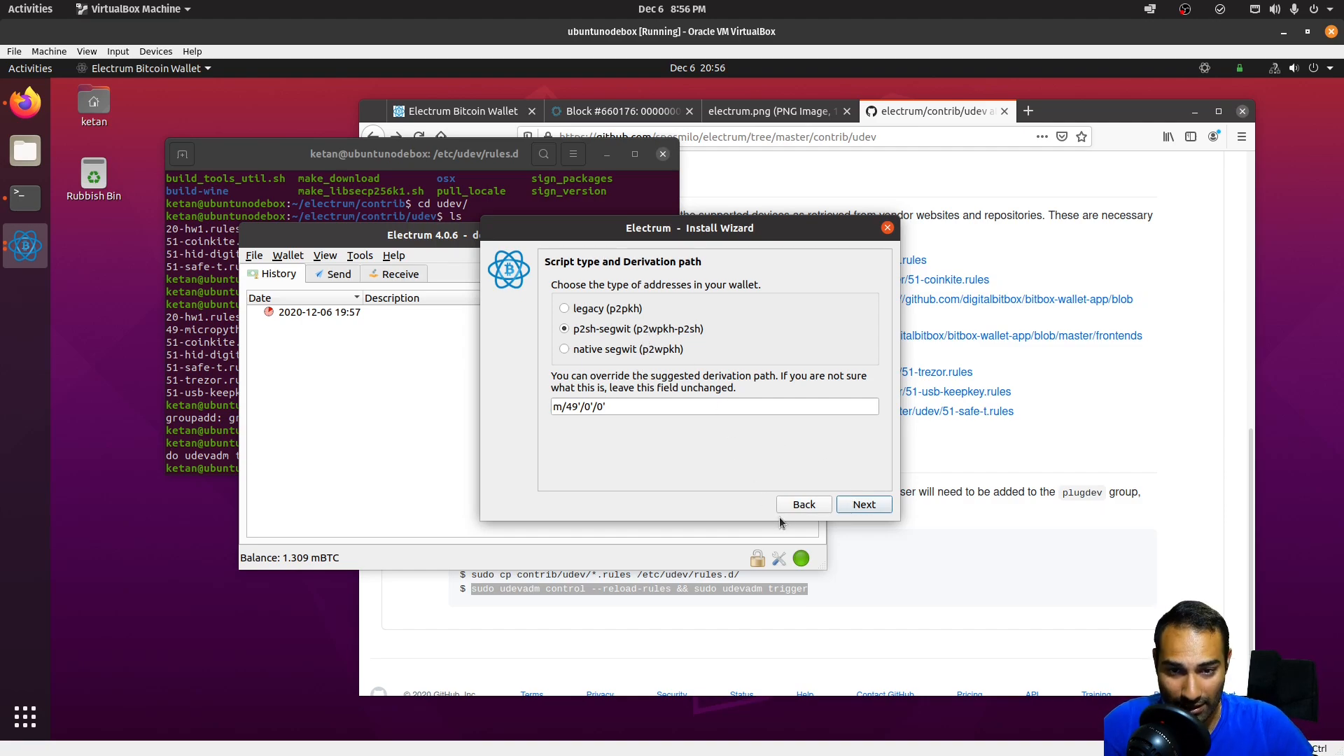
left_click(864, 503)
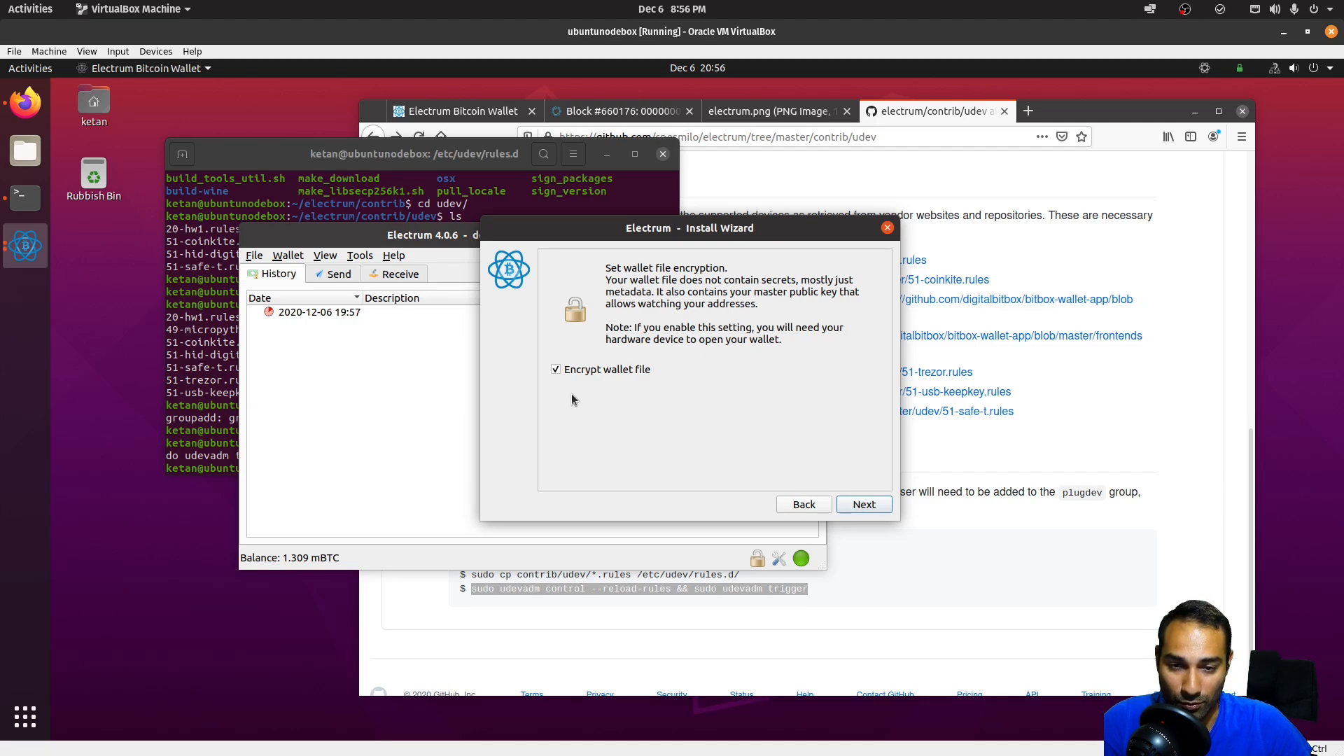
left_click(591, 368)
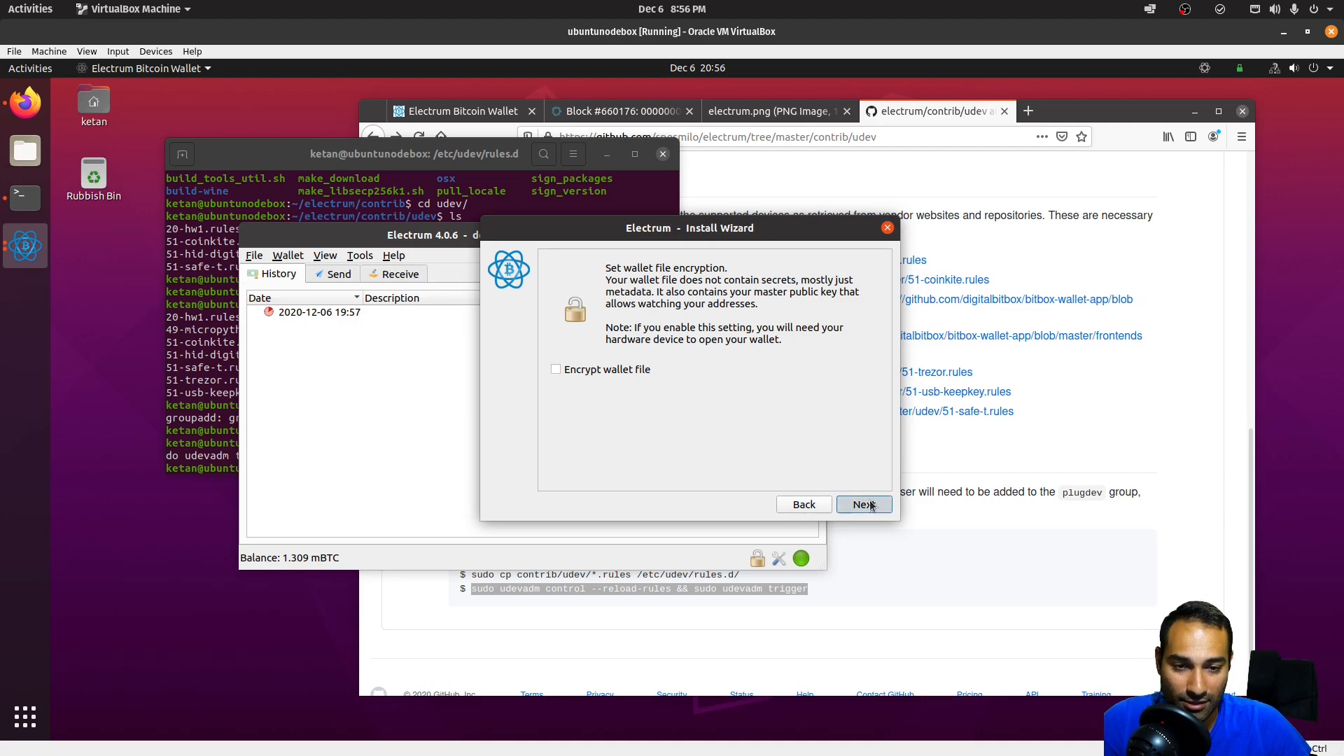
left_click(864, 504)
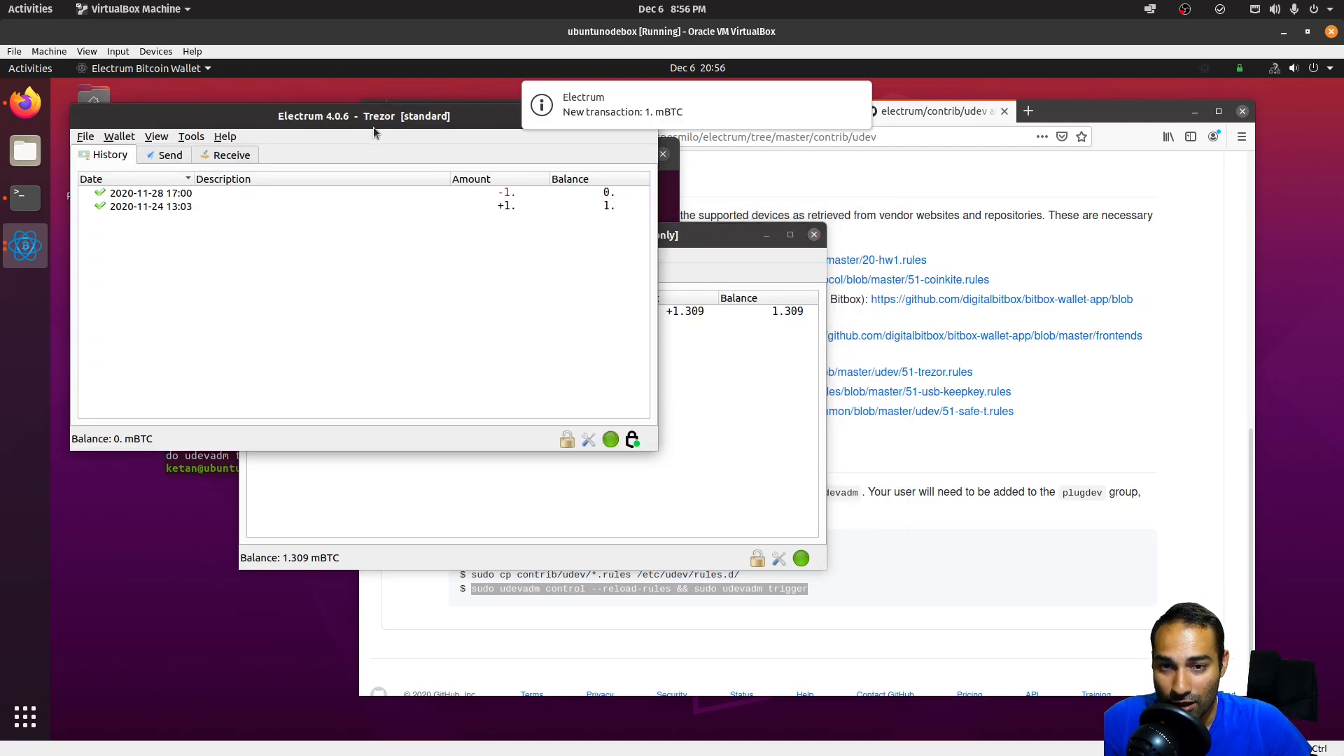
left_click_drag(373, 132, 642, 316)
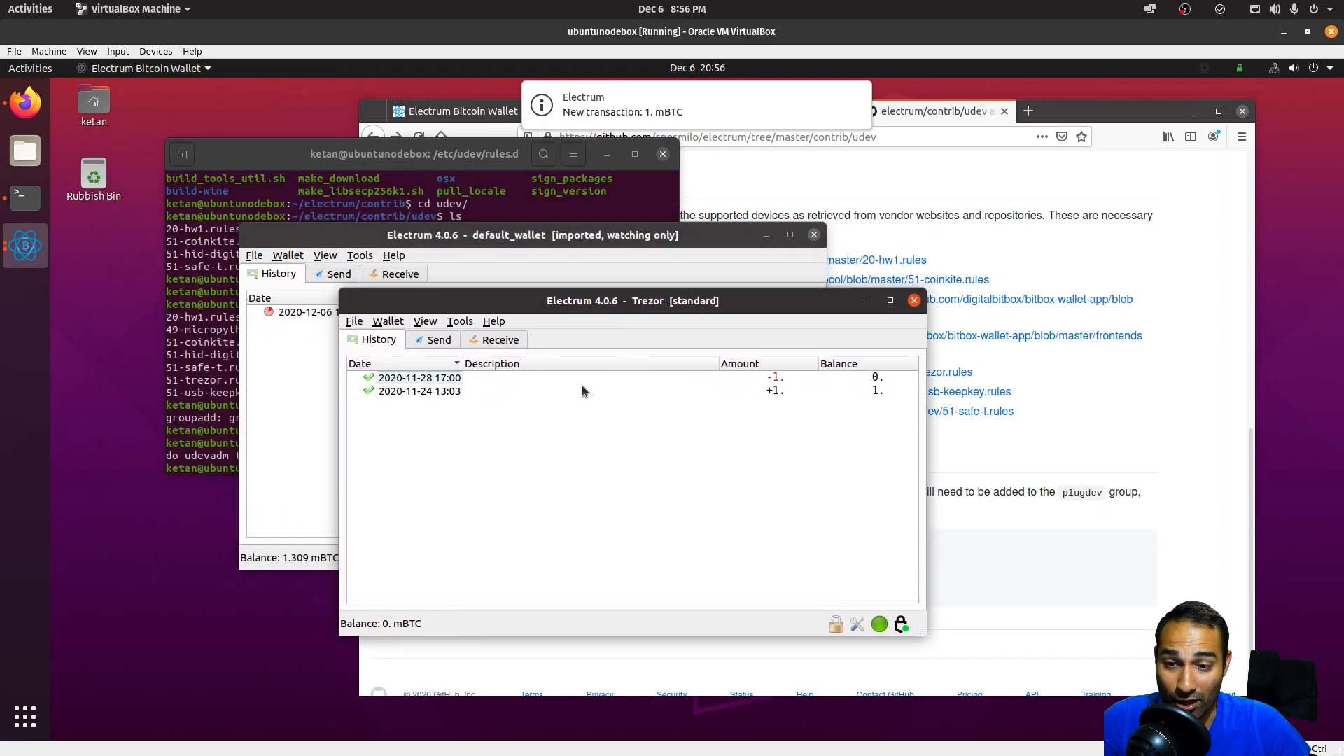
- Look through the Trezor wallet's Send and Receive views, ending on its transaction history
left_click(437, 344)
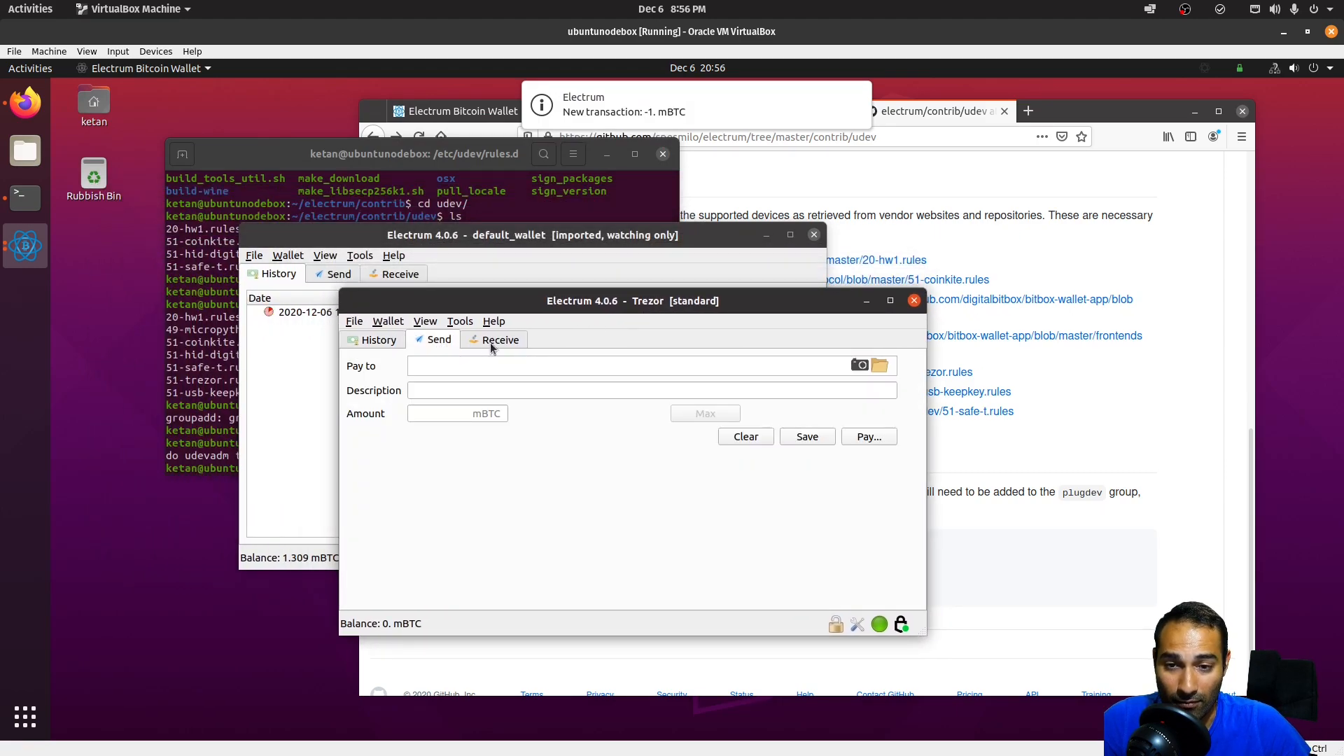
left_click(493, 345)
left_click(425, 348)
left_click(379, 350)
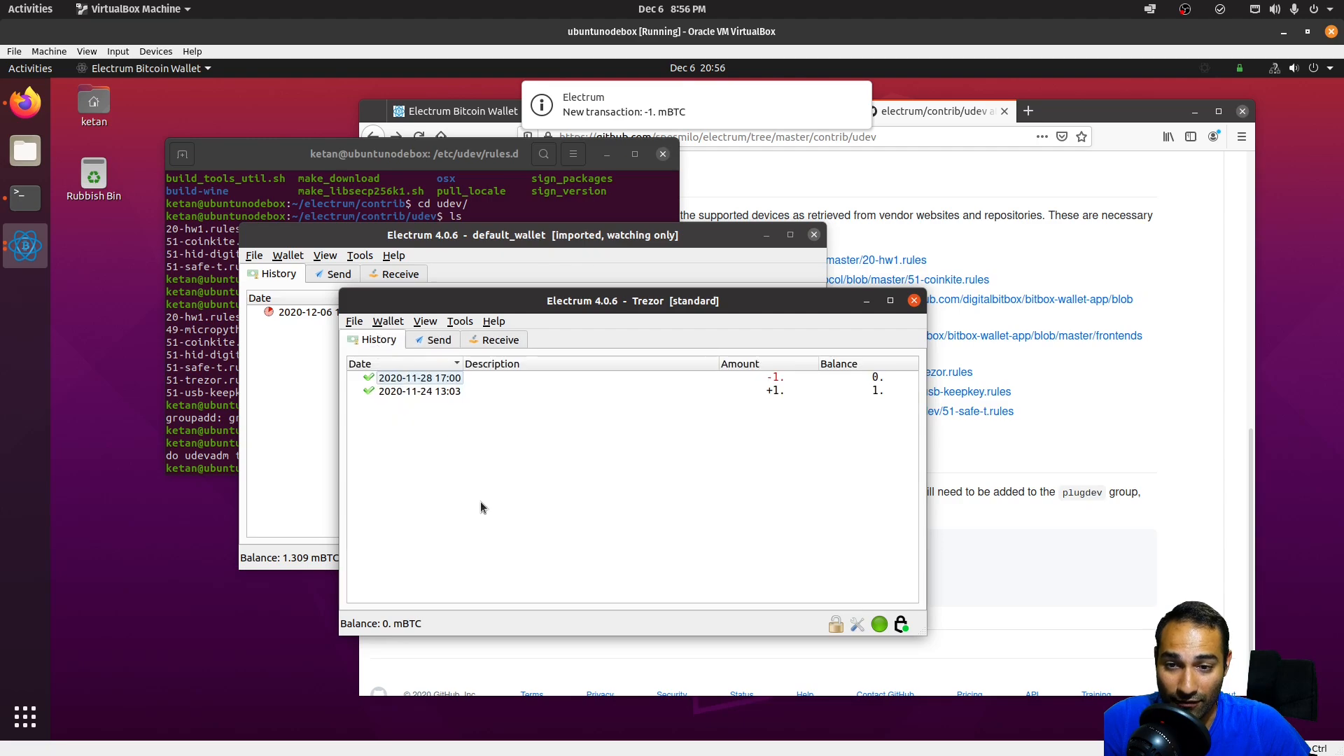
- Show the Addresses, Coins, Channels, Contacts and Console views in the Trezor wallet
left_click(425, 321)
left_click(442, 339)
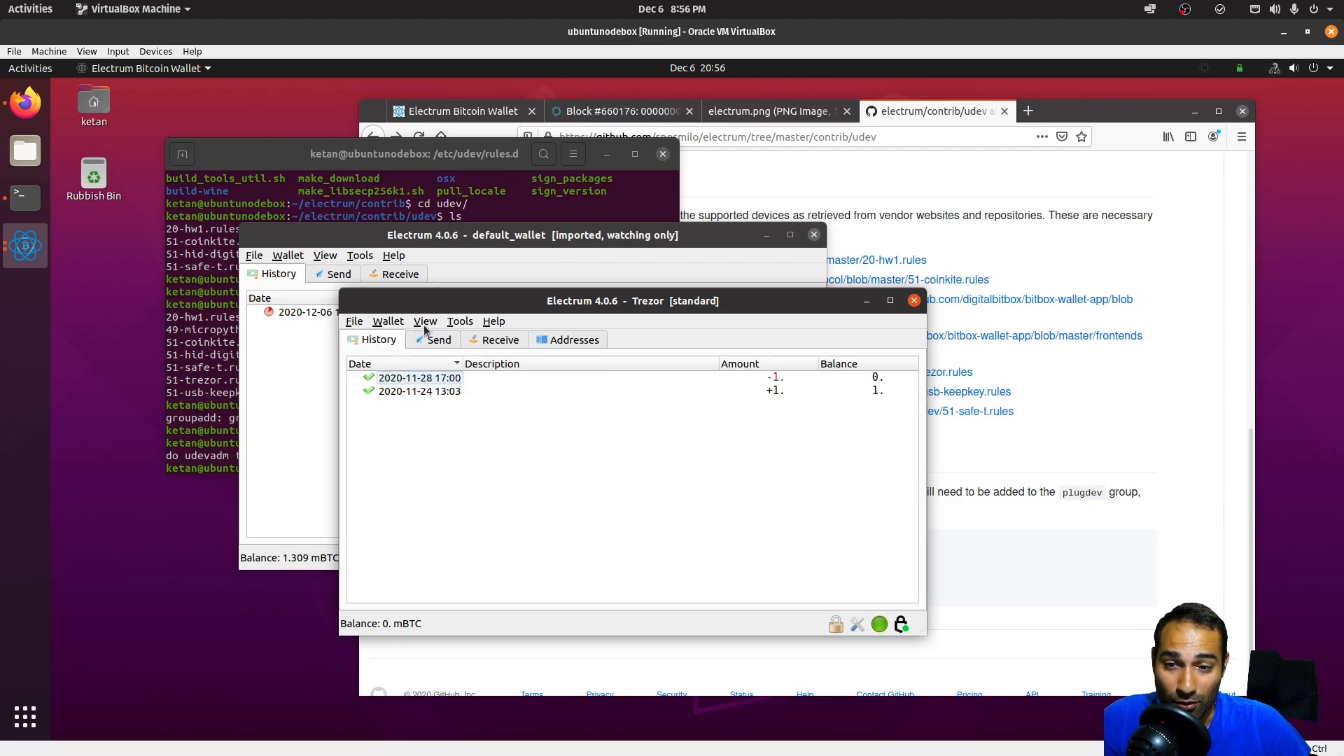
left_click(426, 324)
left_click(432, 353)
left_click(425, 321)
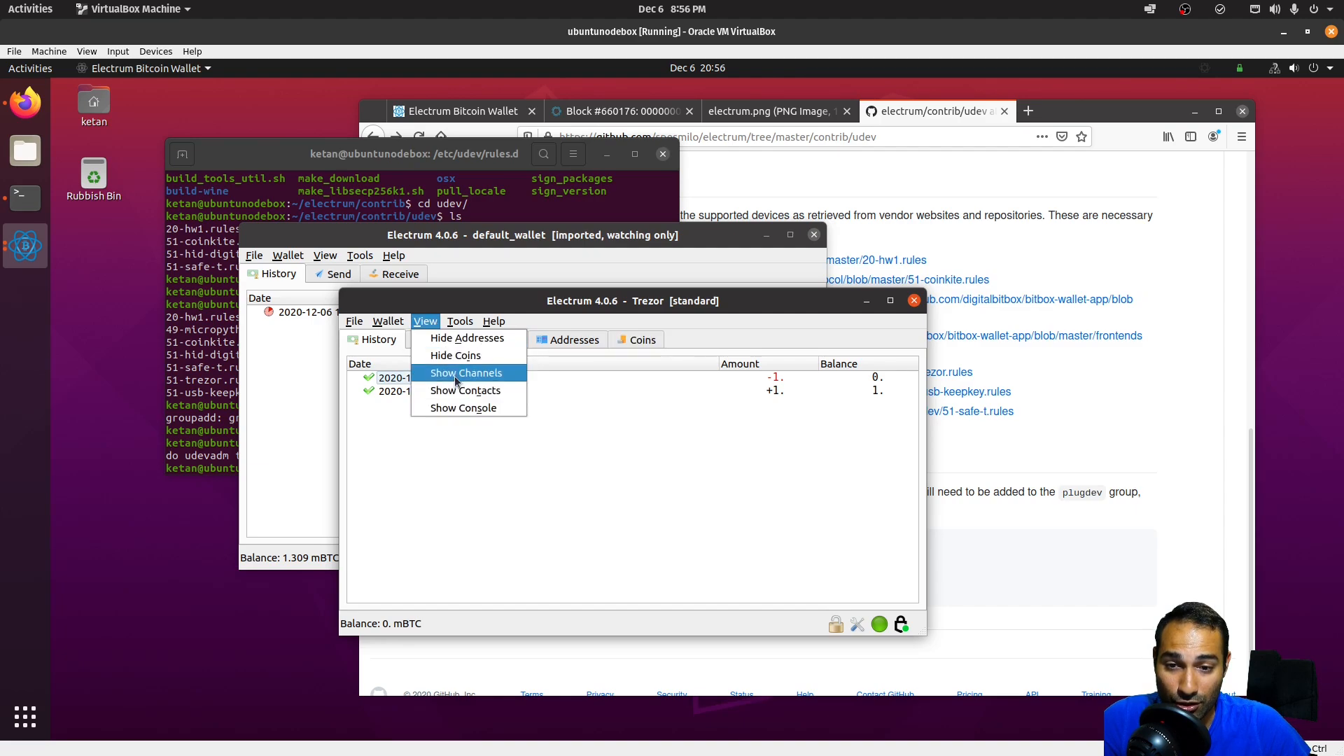
left_click(452, 372)
left_click(423, 321)
left_click(446, 386)
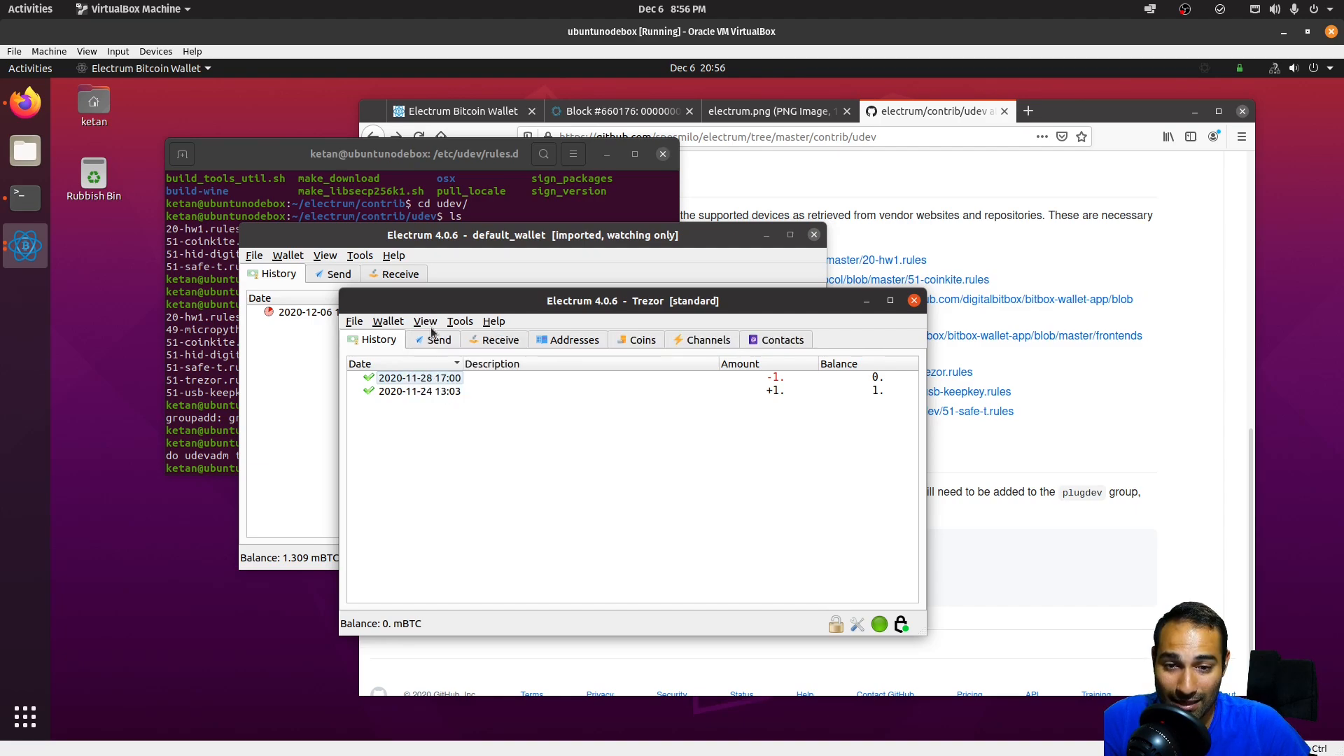
left_click(429, 324)
left_click(451, 410)
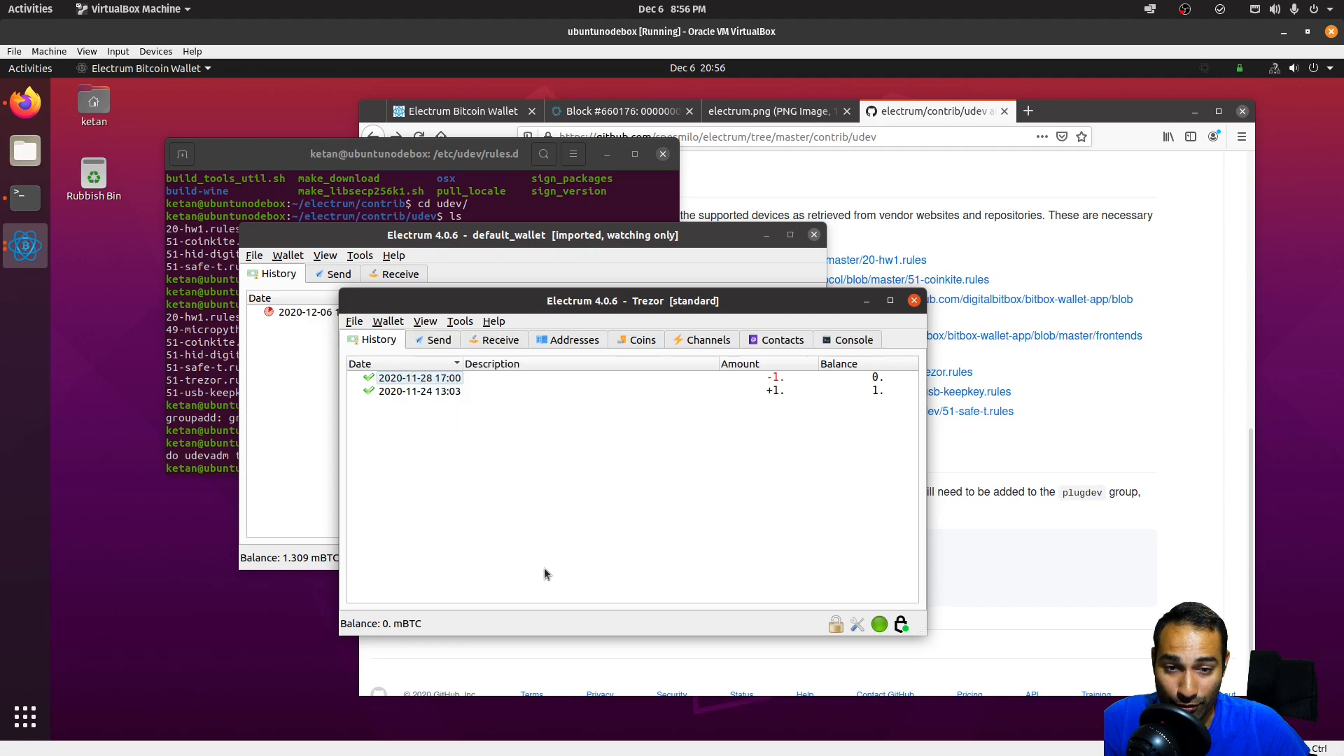
- Review the Trezor wallet's addresses and coins, and check its server connection in the network settings
left_click(448, 344)
left_click(553, 343)
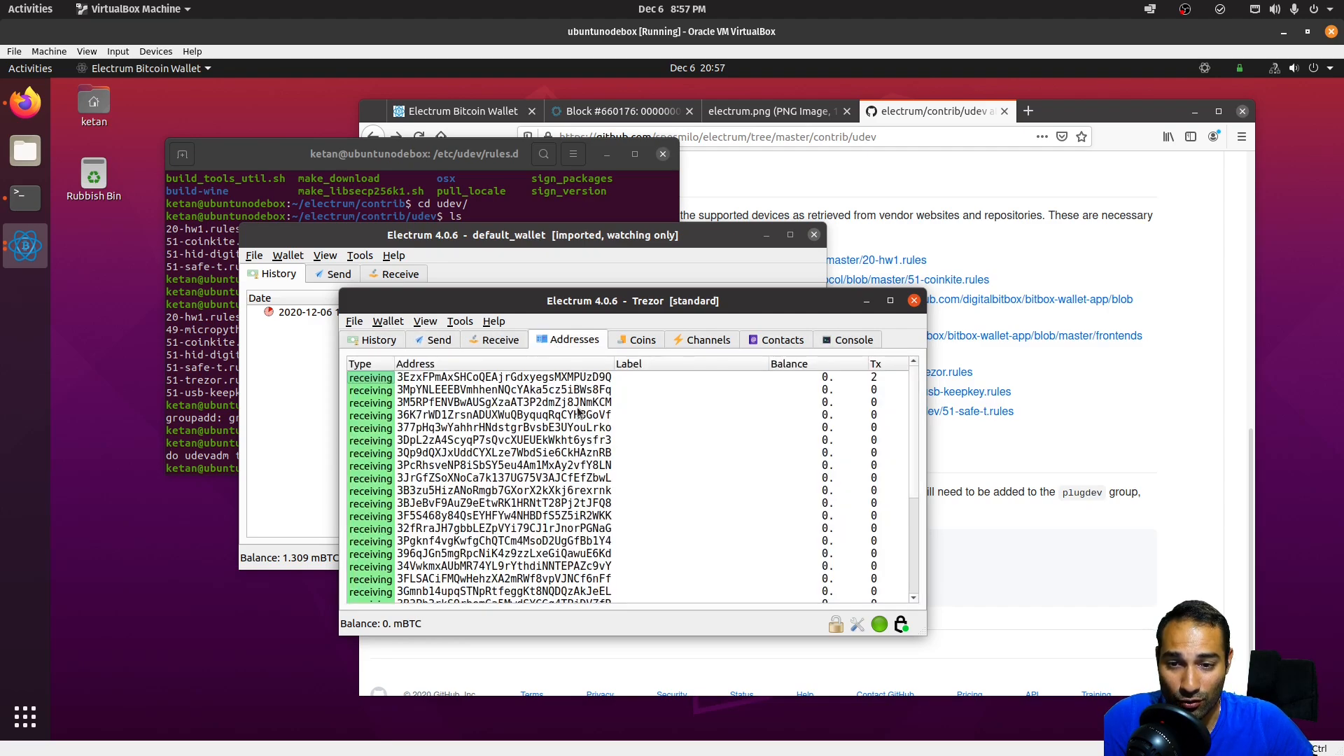
left_click(633, 345)
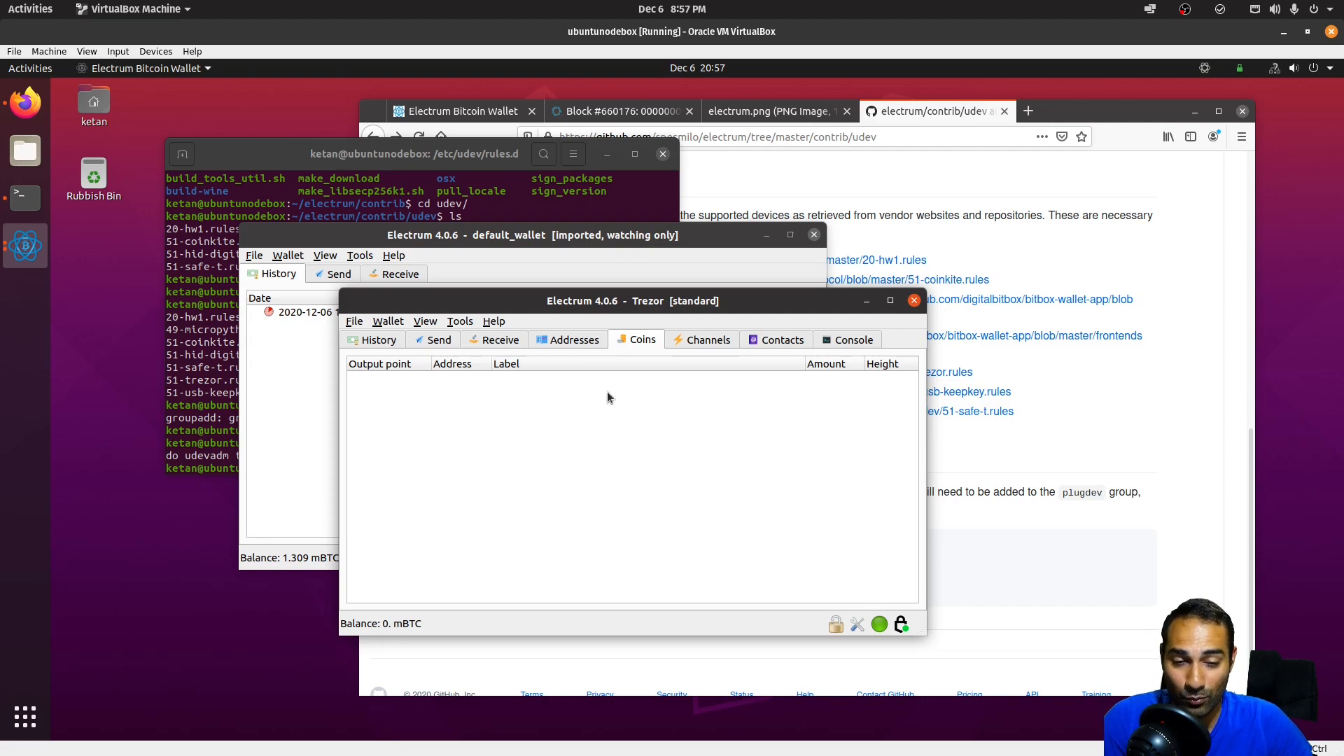
left_click(383, 341)
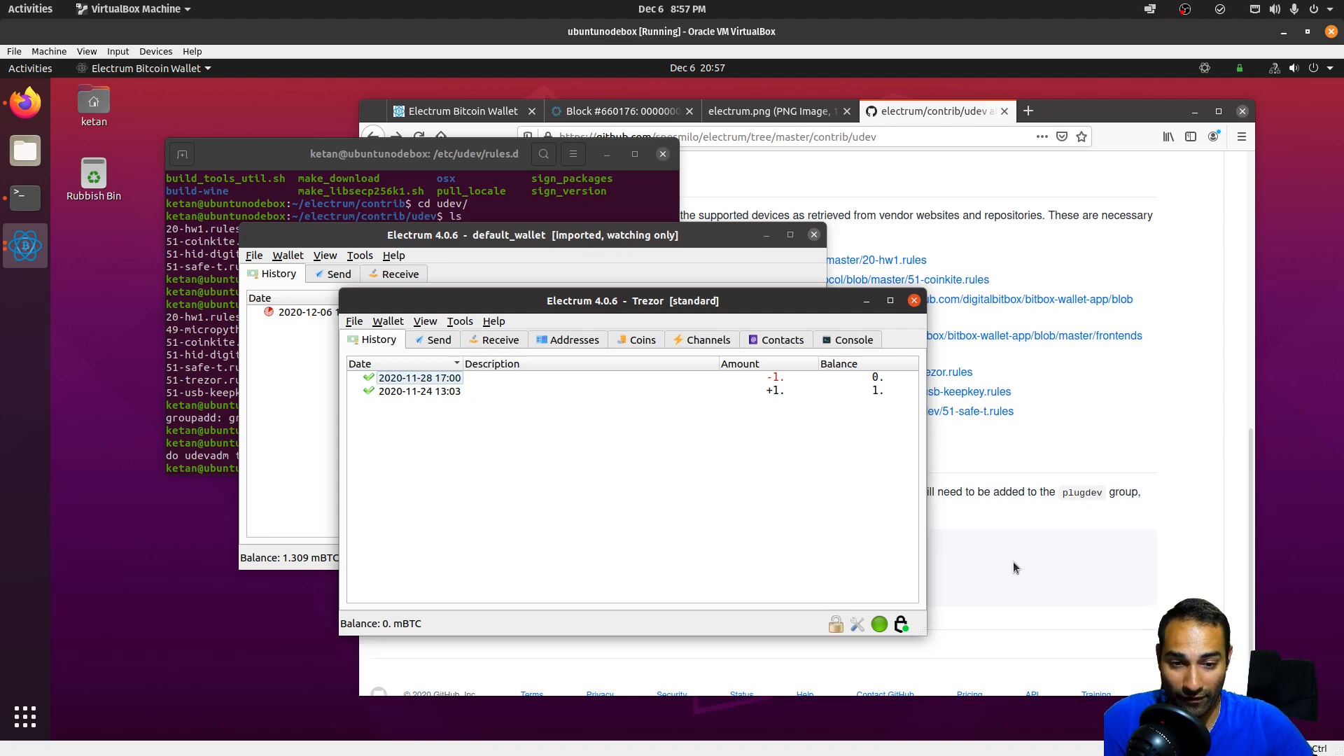
left_click(880, 625)
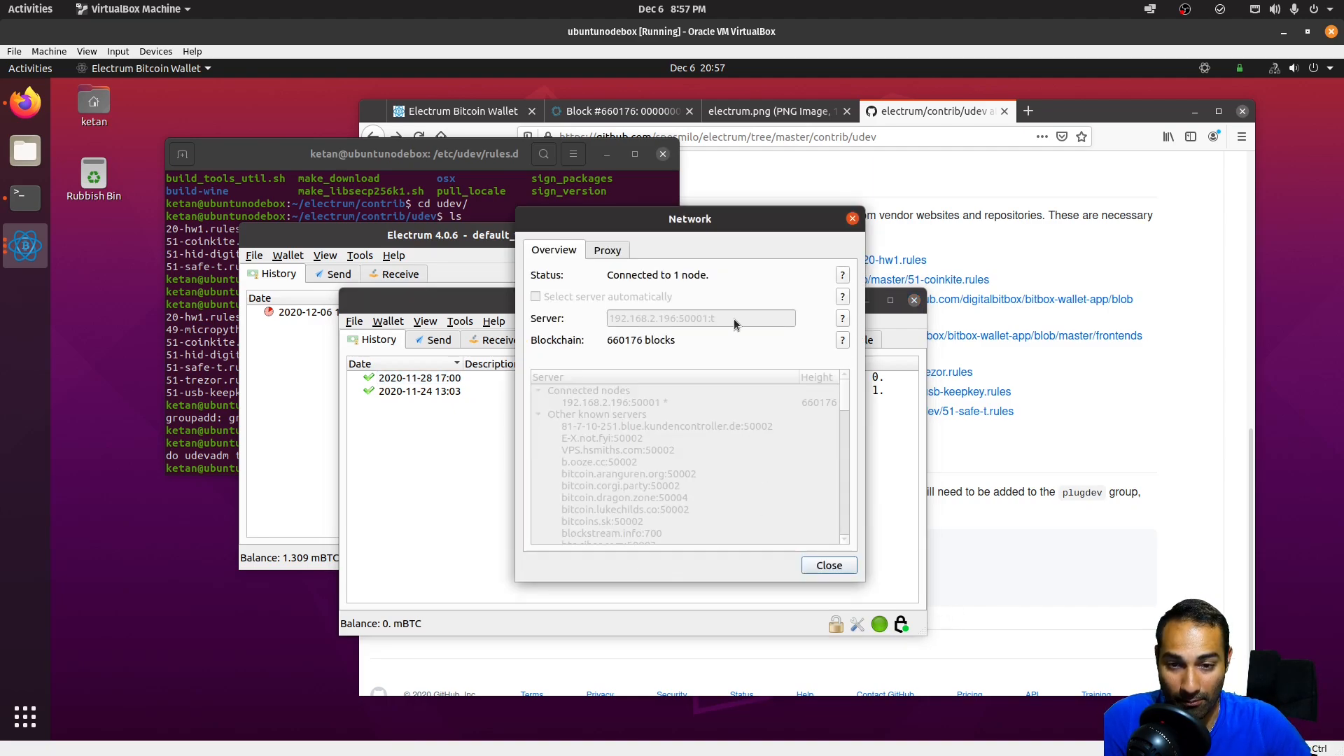
left_click(846, 571)
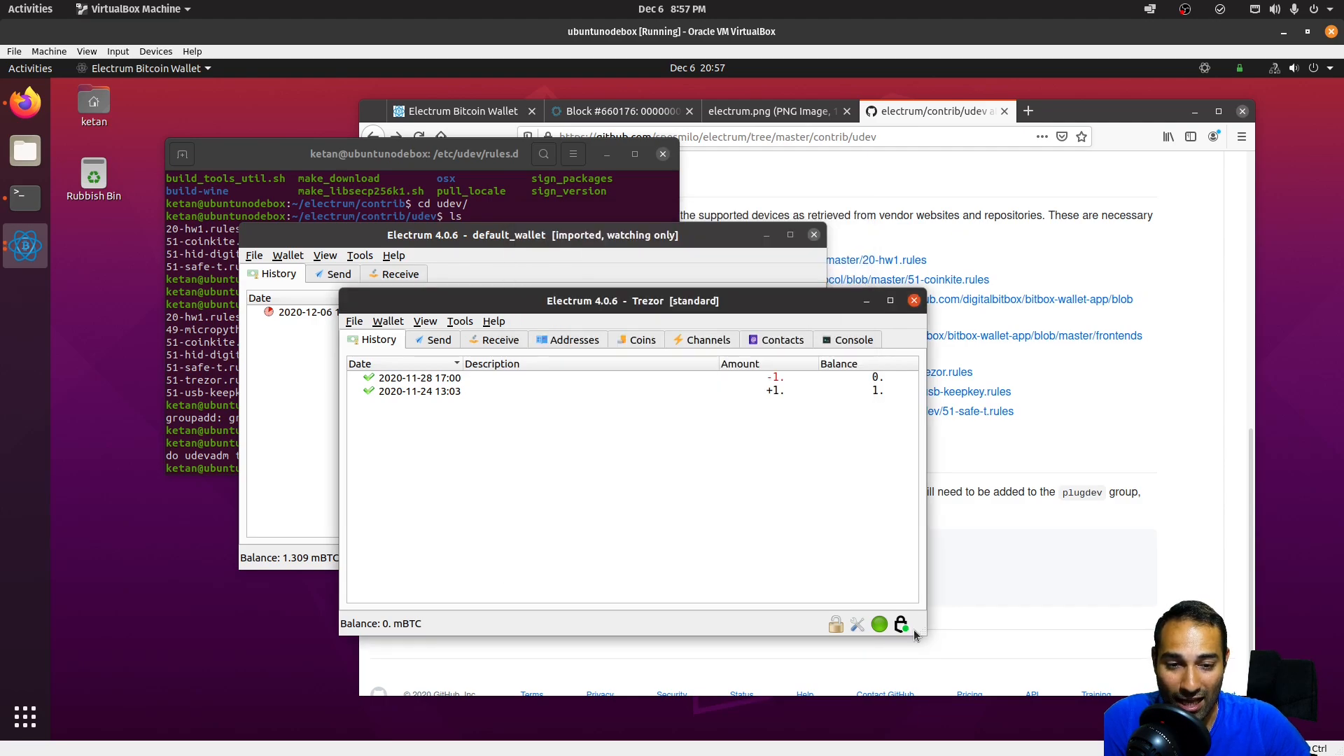
- Examine the Trezor device's information, settings and advanced options, closing the device settings when done
left_click(901, 625)
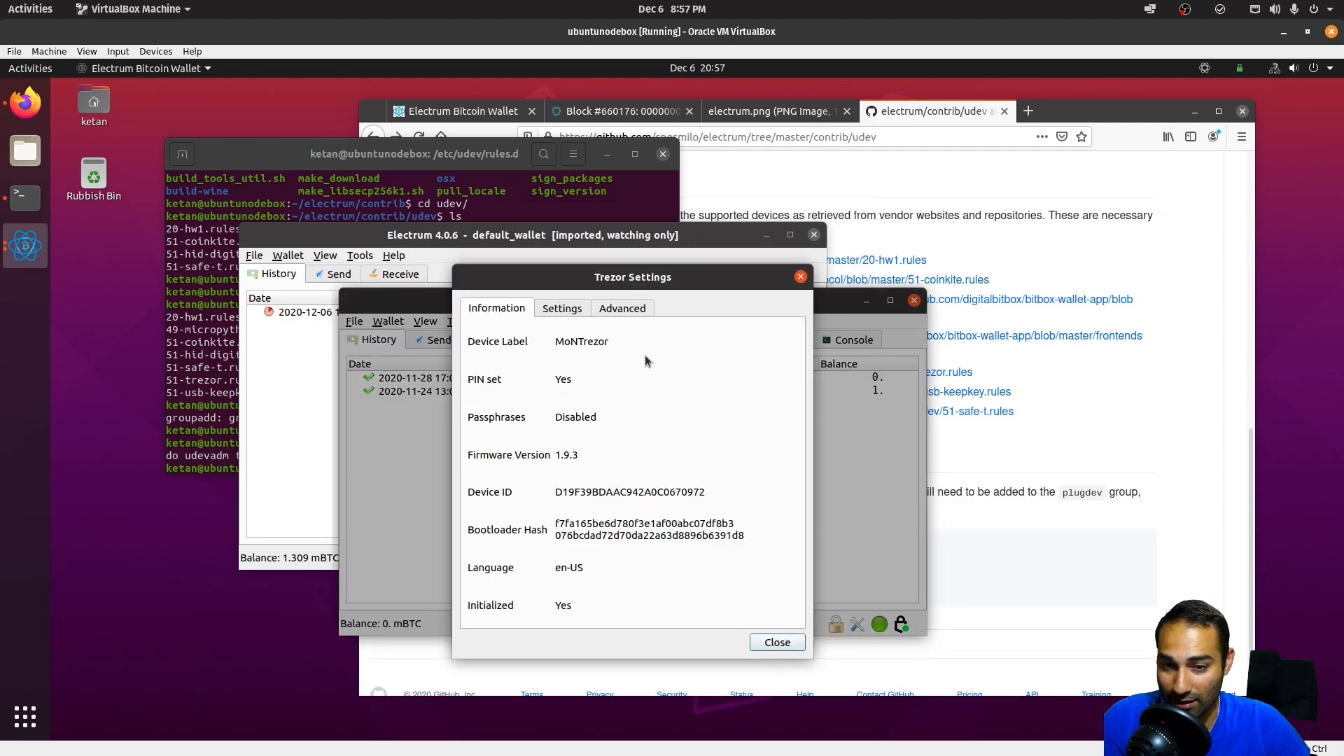
left_click(564, 315)
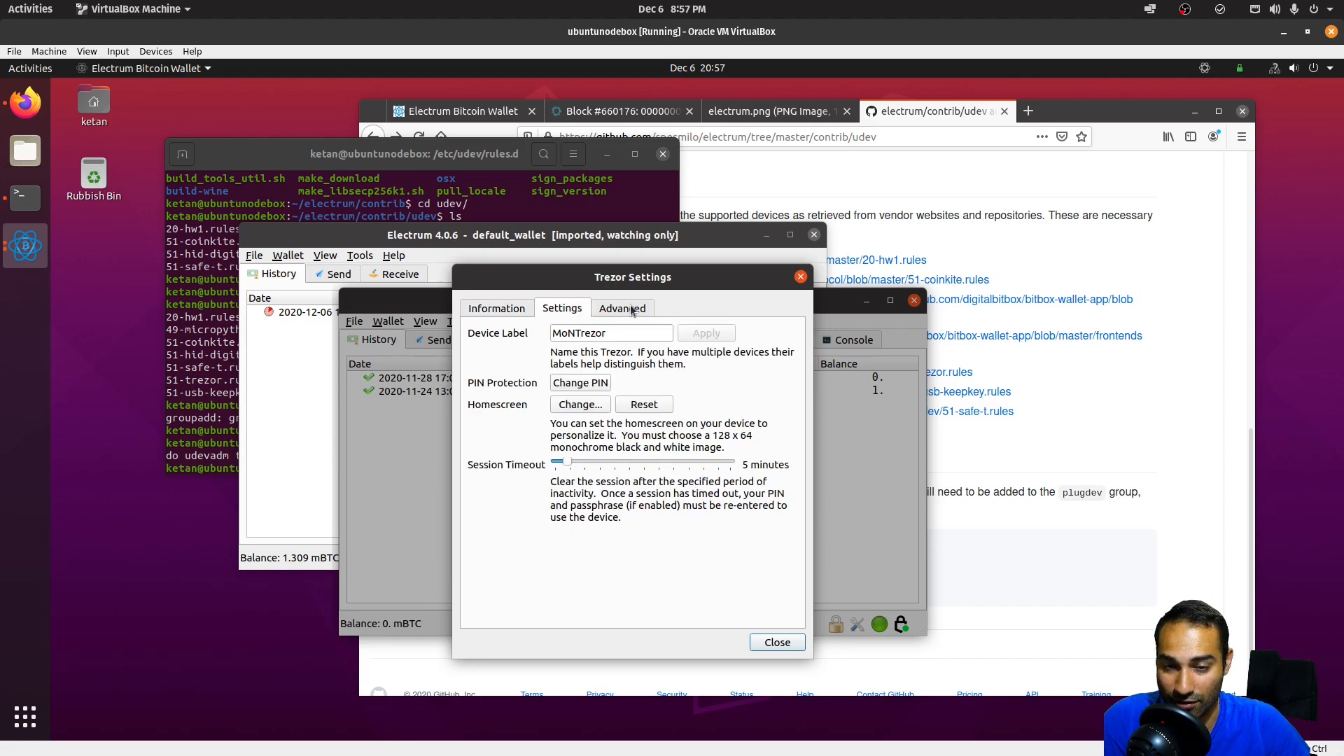
left_click(631, 311)
left_click(500, 314)
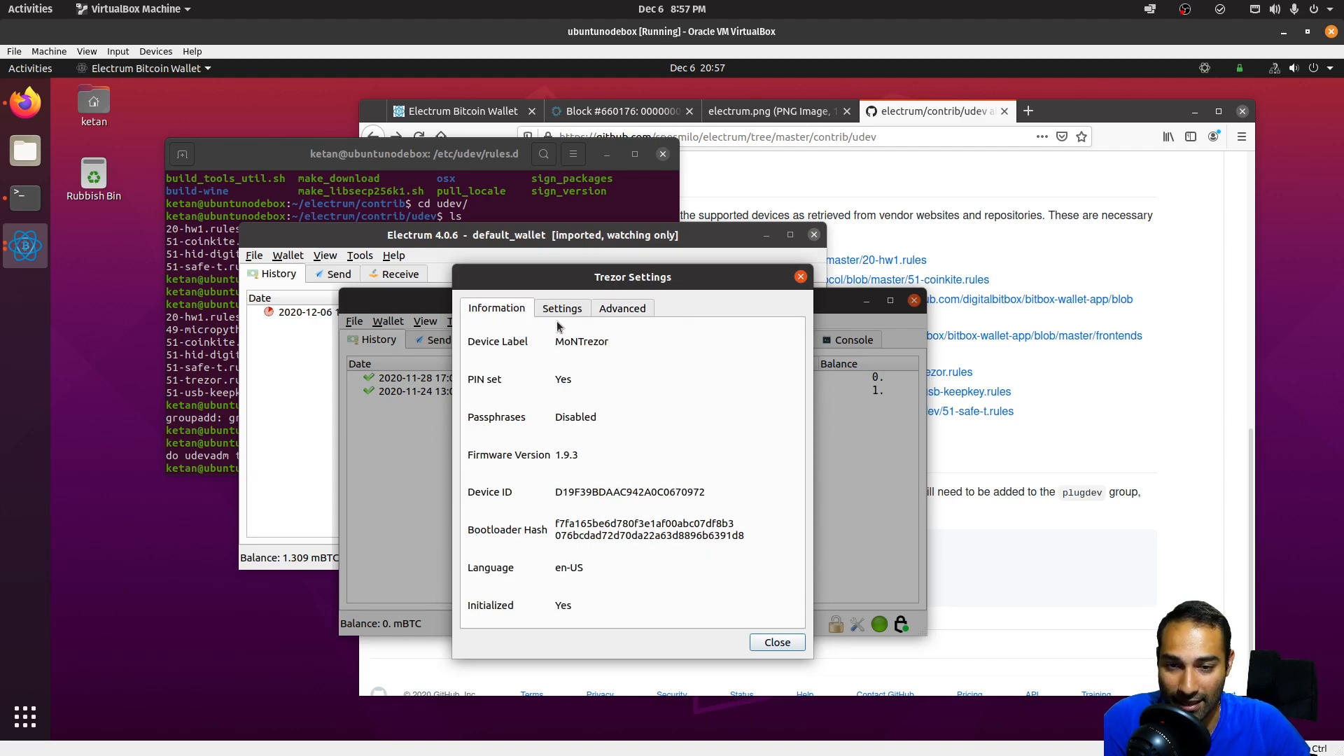
left_click(562, 310)
left_click(770, 644)
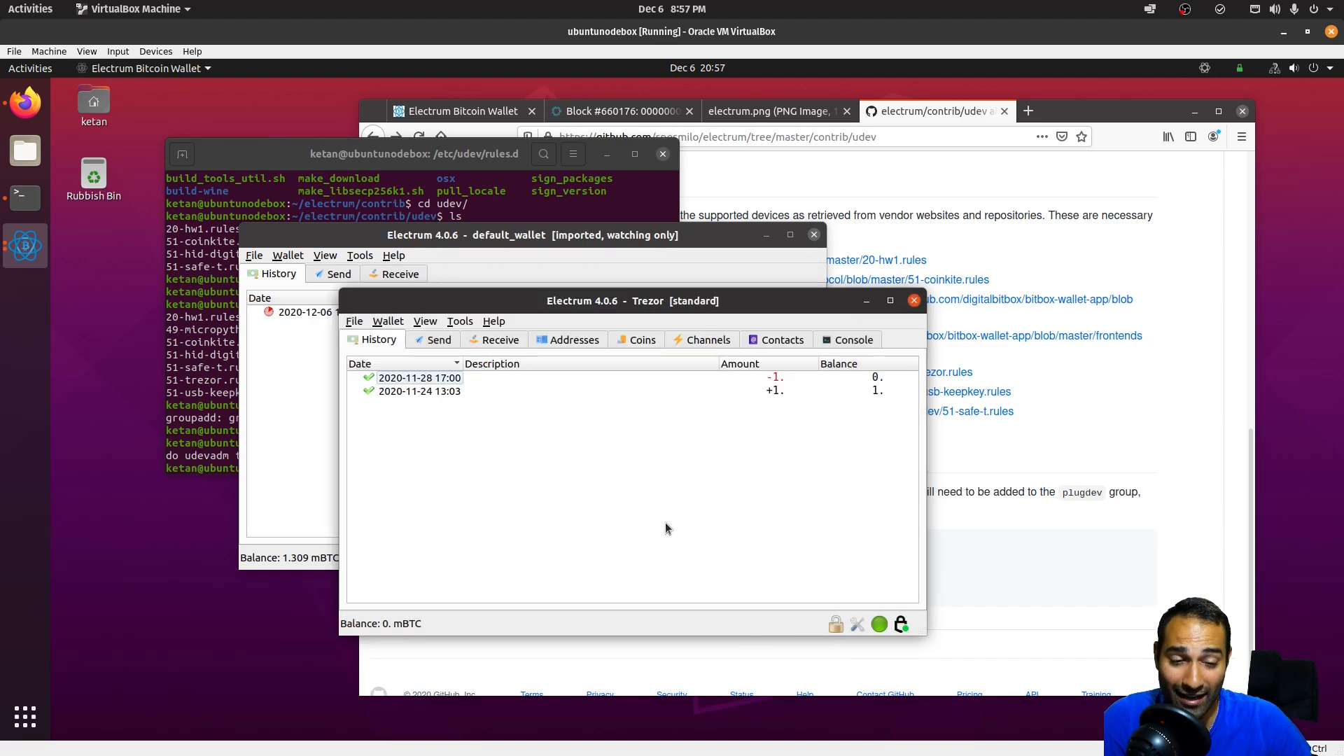
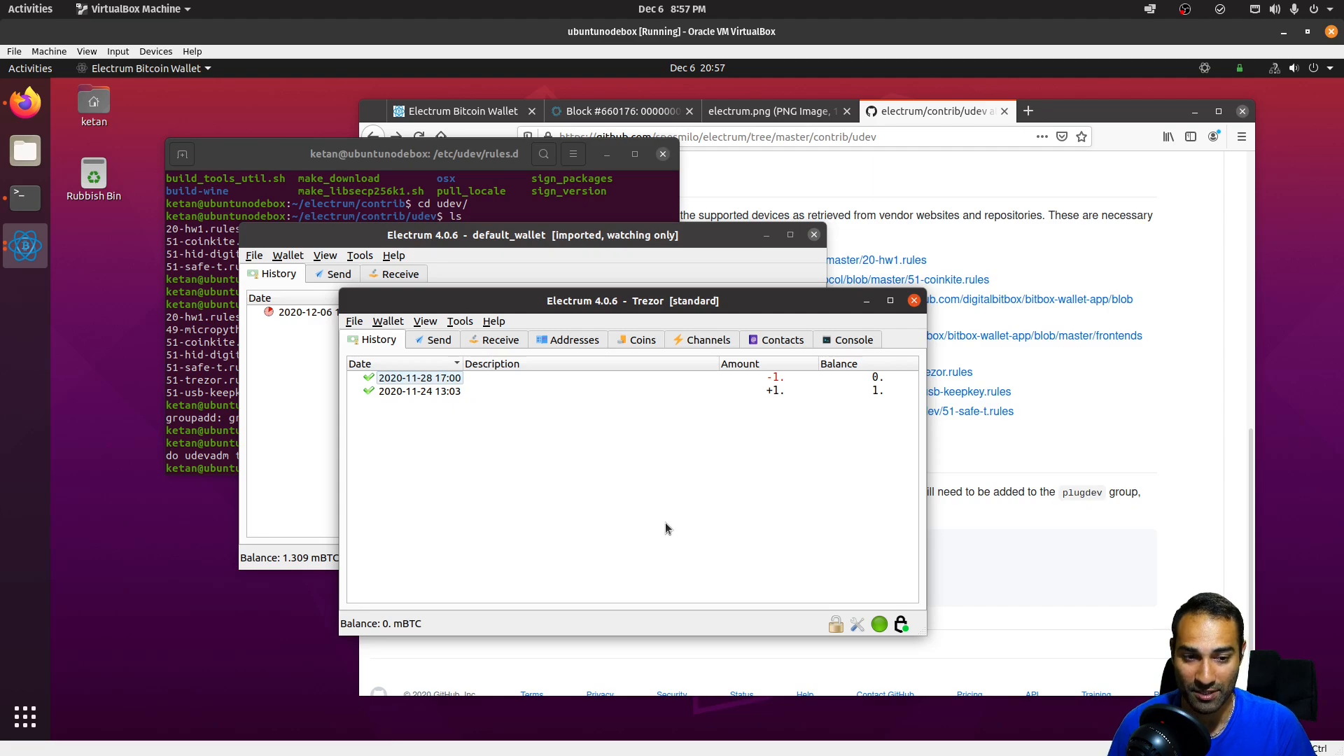
- Close both Electrum wallet windows and the terminal, and minimise Firefox and the ubuntunodebox virtual machine
left_click(914, 301)
left_click(813, 235)
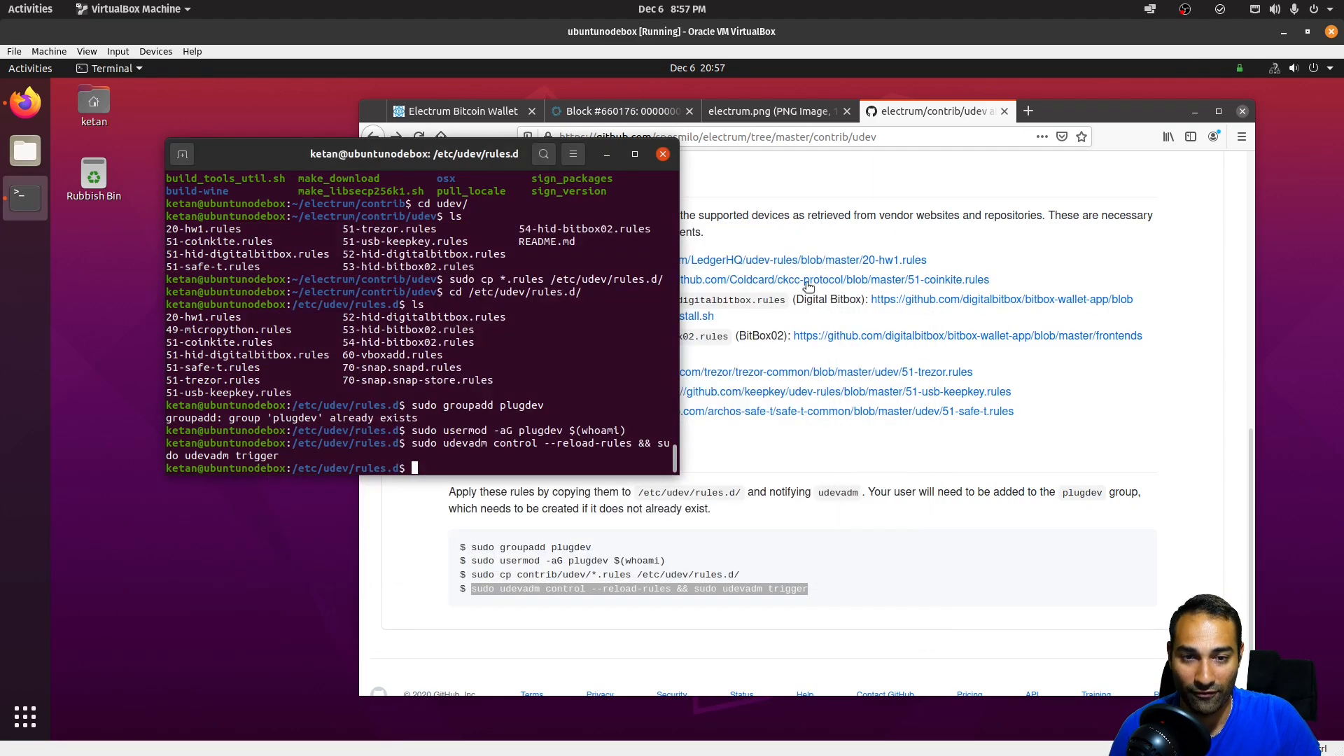
left_click(663, 154)
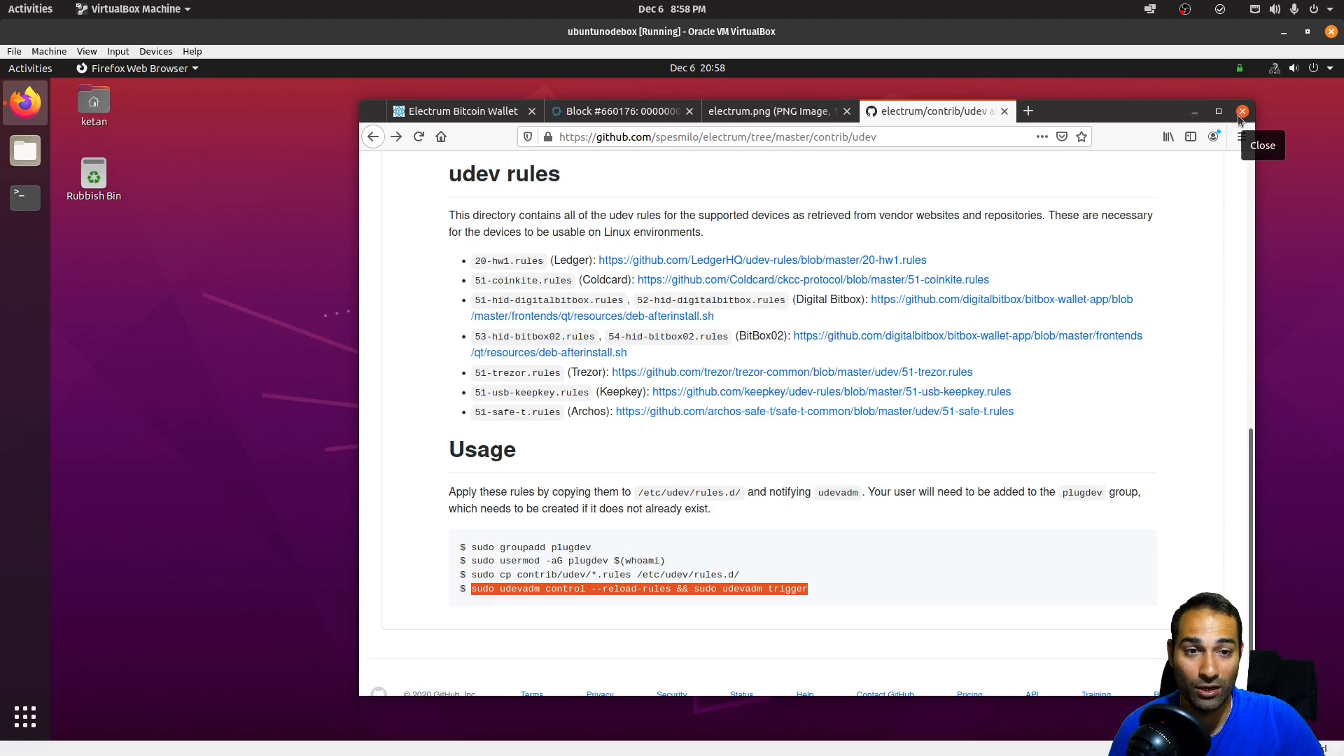
left_click(1196, 113)
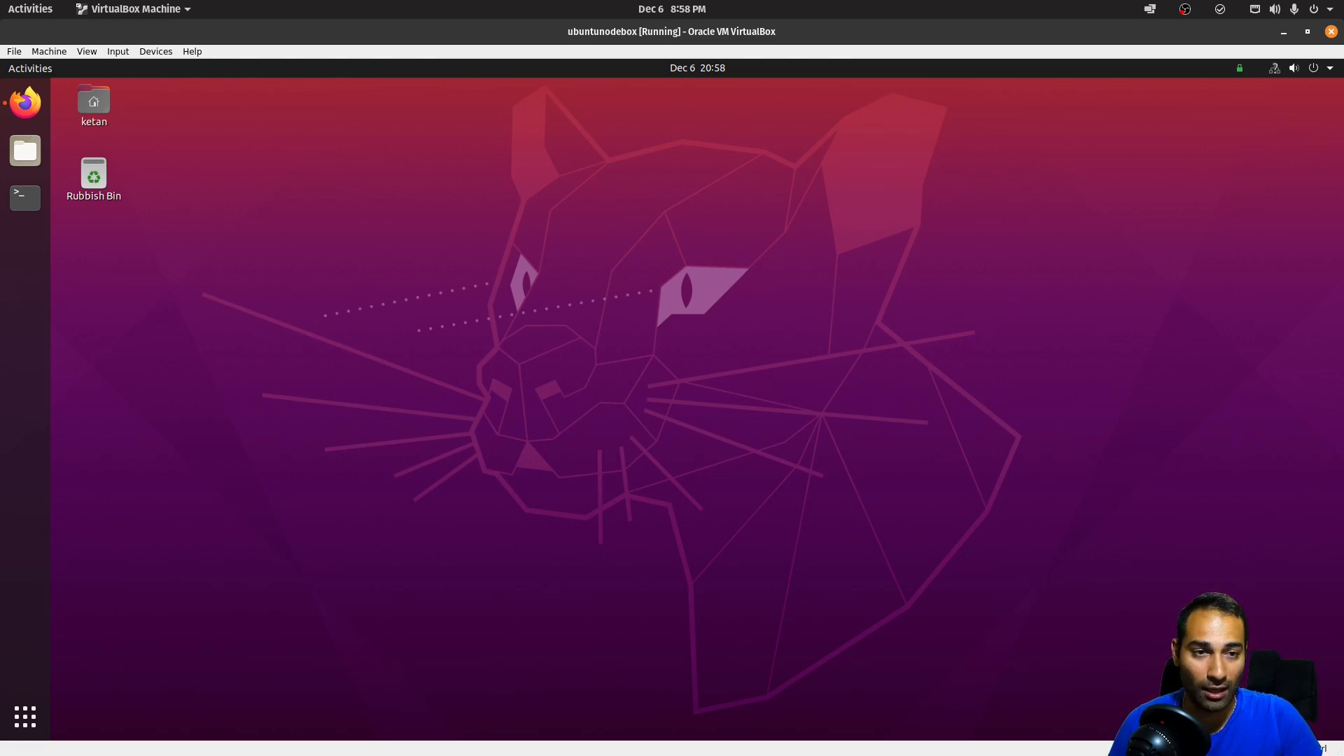
left_click(1286, 33)
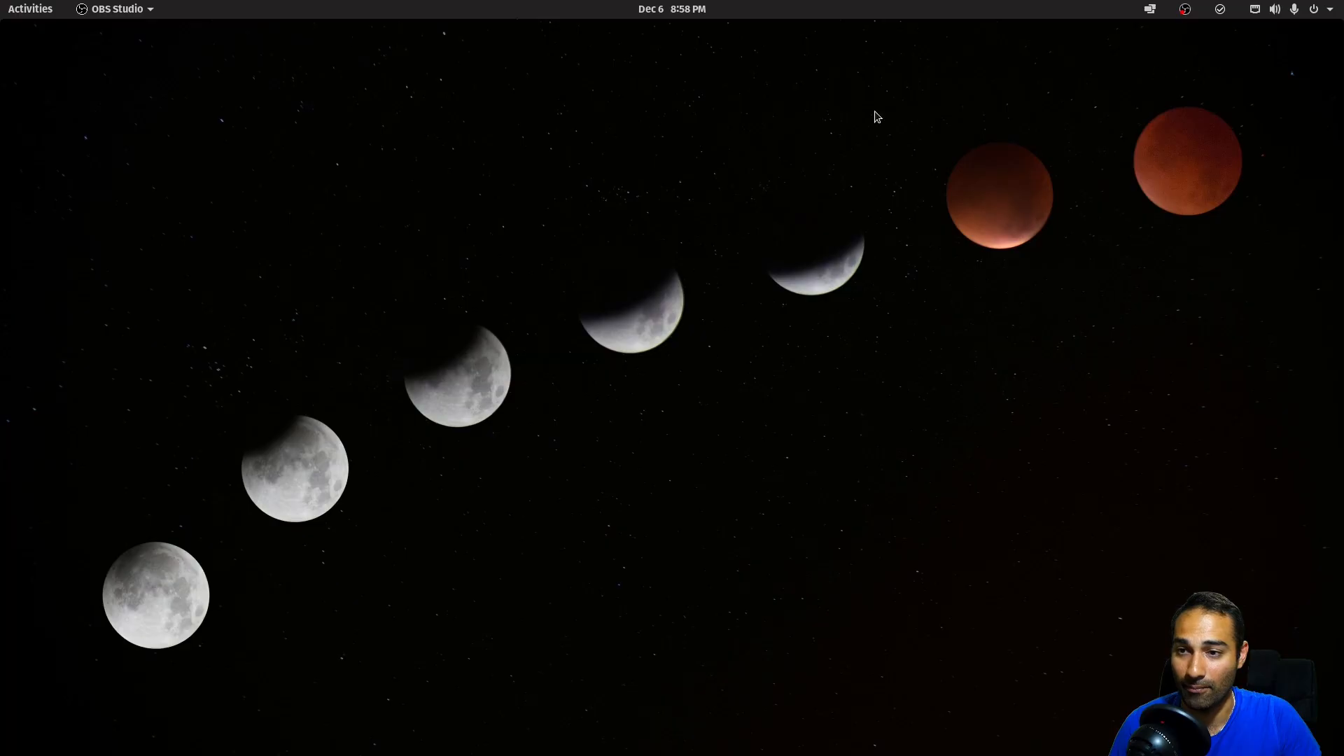
- Switch to Oracle VM VirtualBox Manager, start the Win10 virtual machine and minimise the manager
left_click(43, 14)
type("virtu")
key("Return")
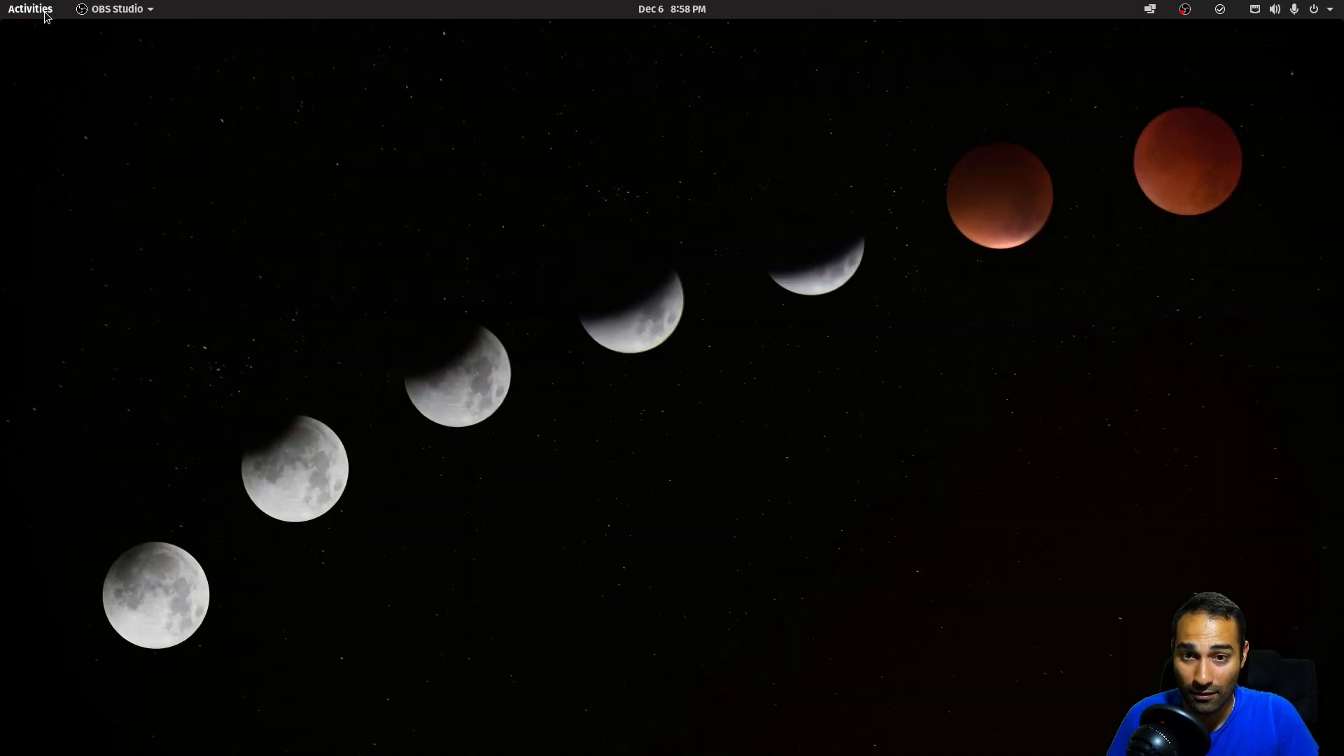
left_click(224, 455)
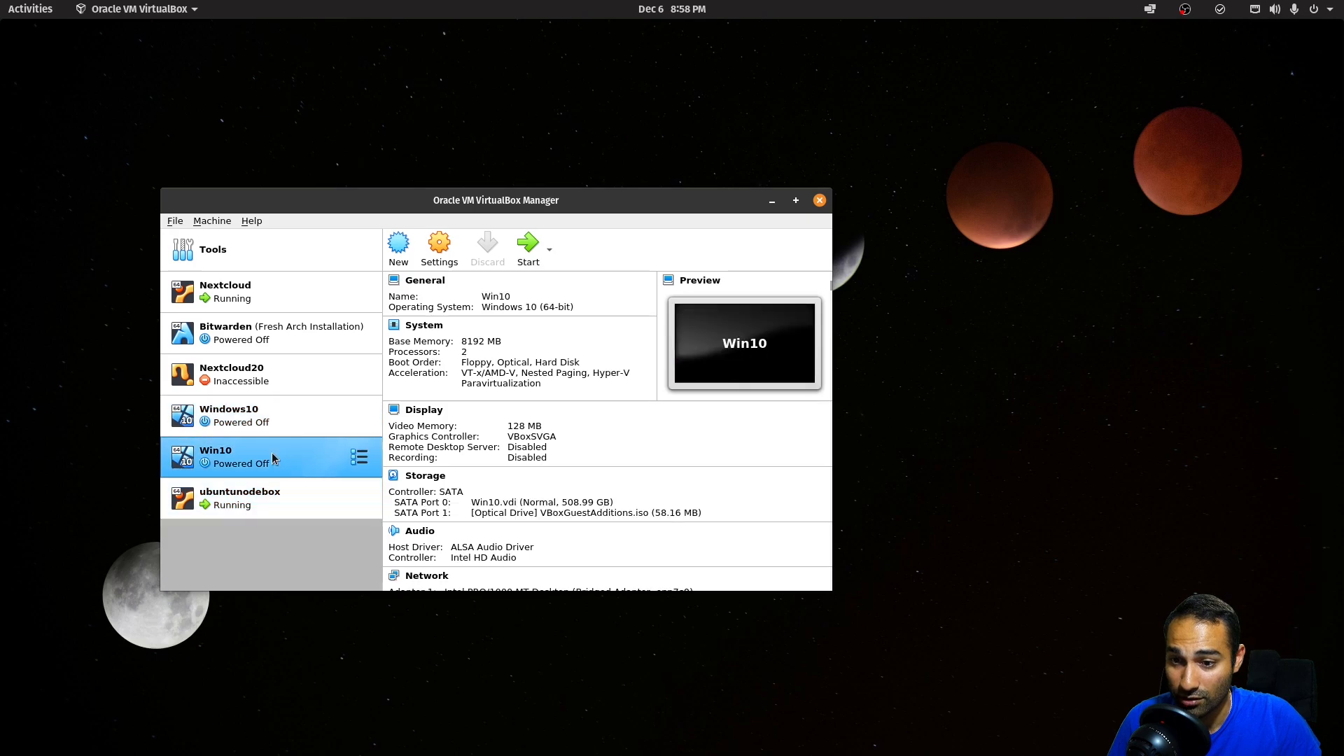
left_click(529, 247)
left_click(772, 201)
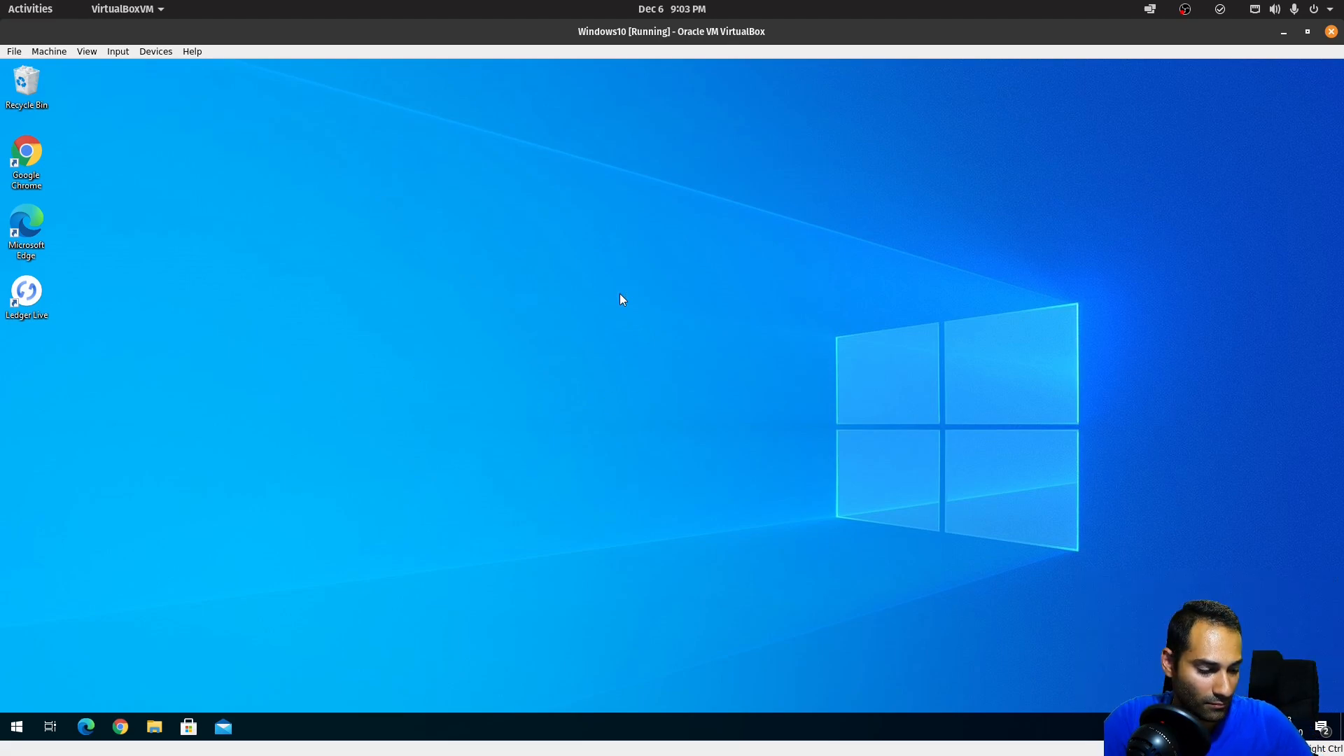
- Visit electrum.org in Chrome on the Windows machine and download the Electrum 4.0.6 Windows Installer
left_click(917, 112)
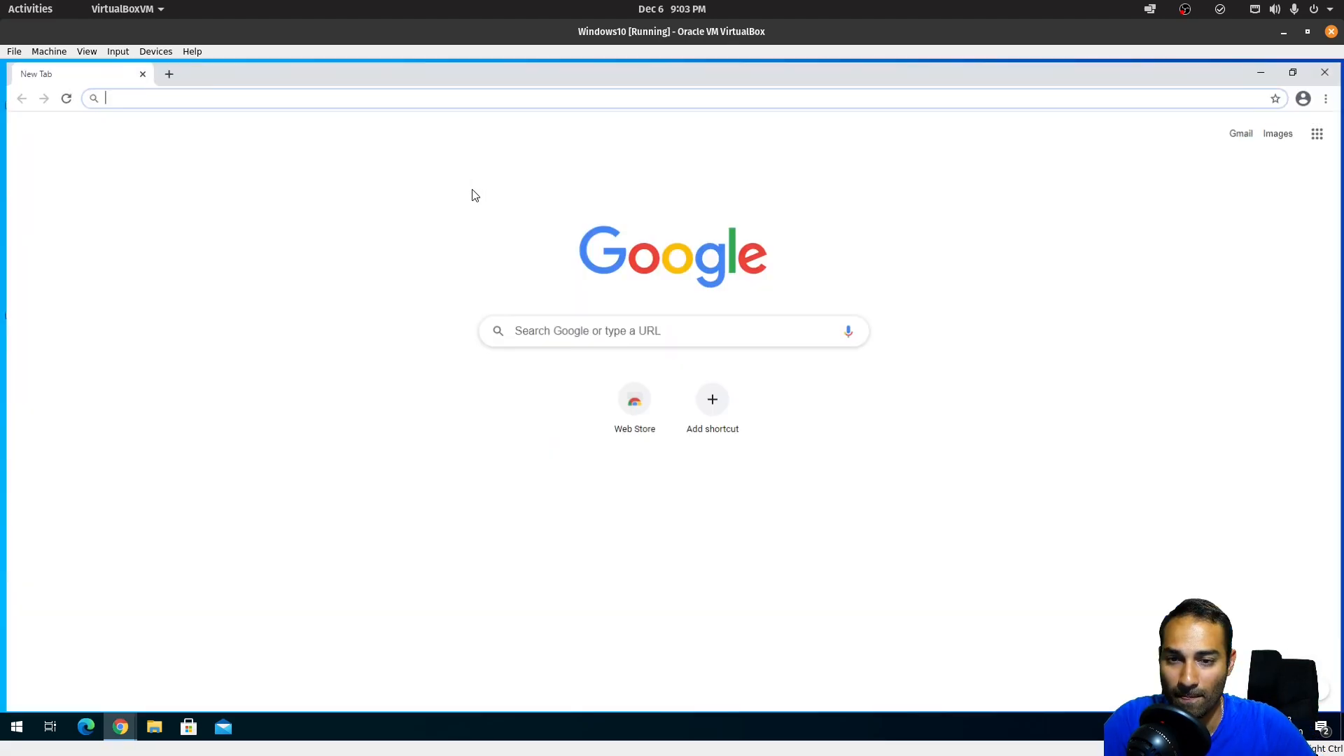
type("electrum.org")
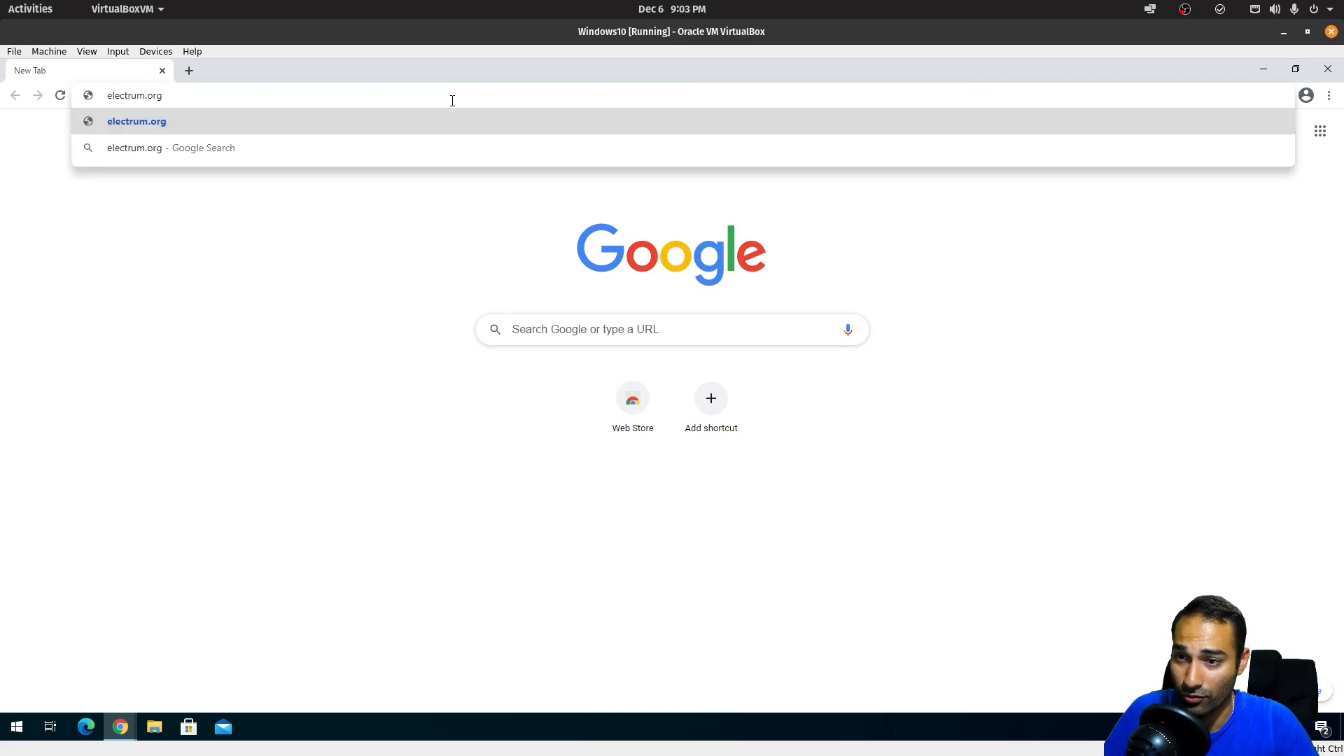
key("Return")
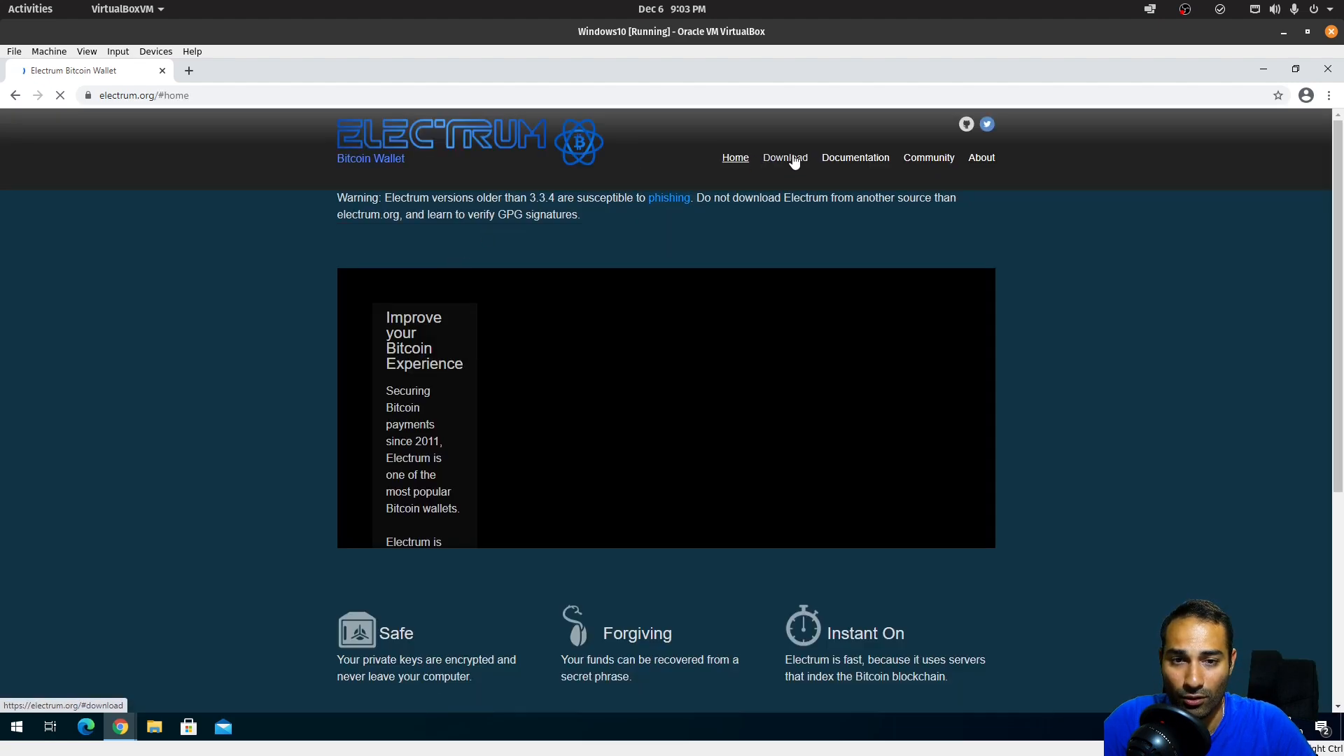
left_click(791, 161)
scroll(305, 435, "down", 1)
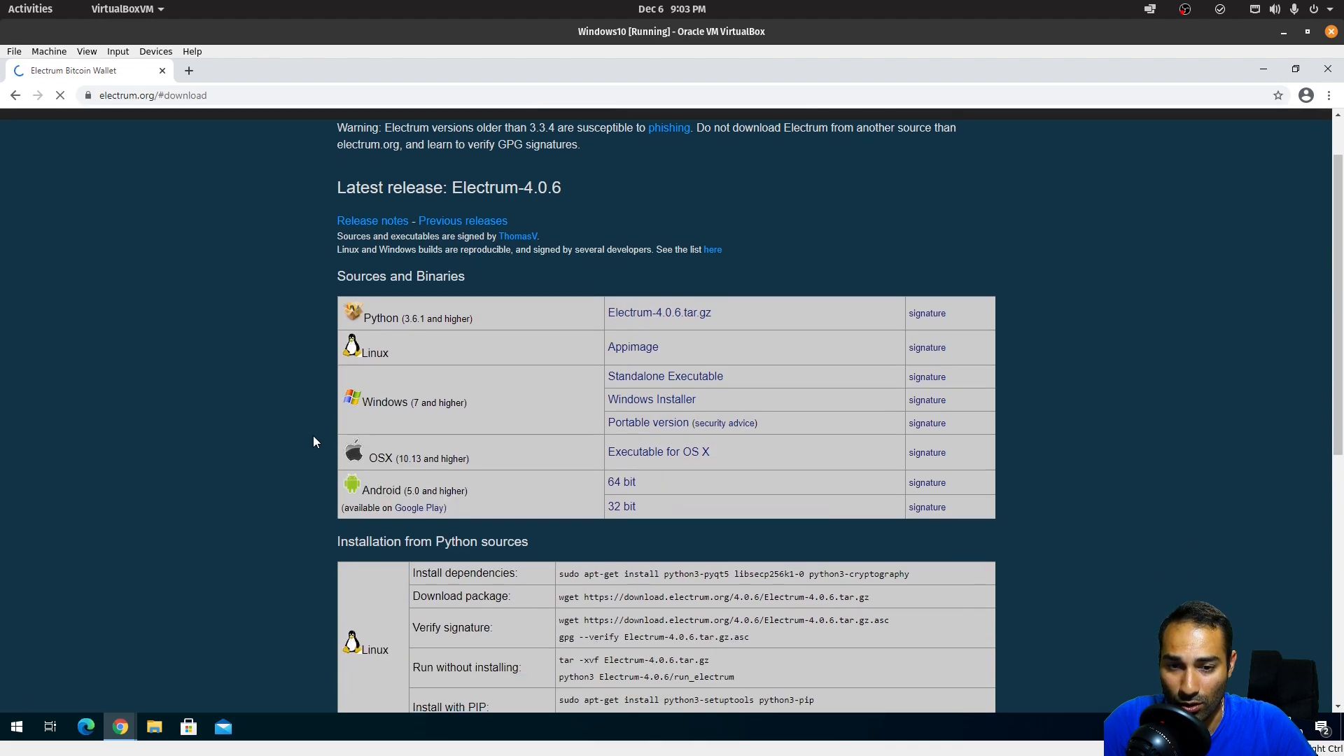
left_click(673, 403)
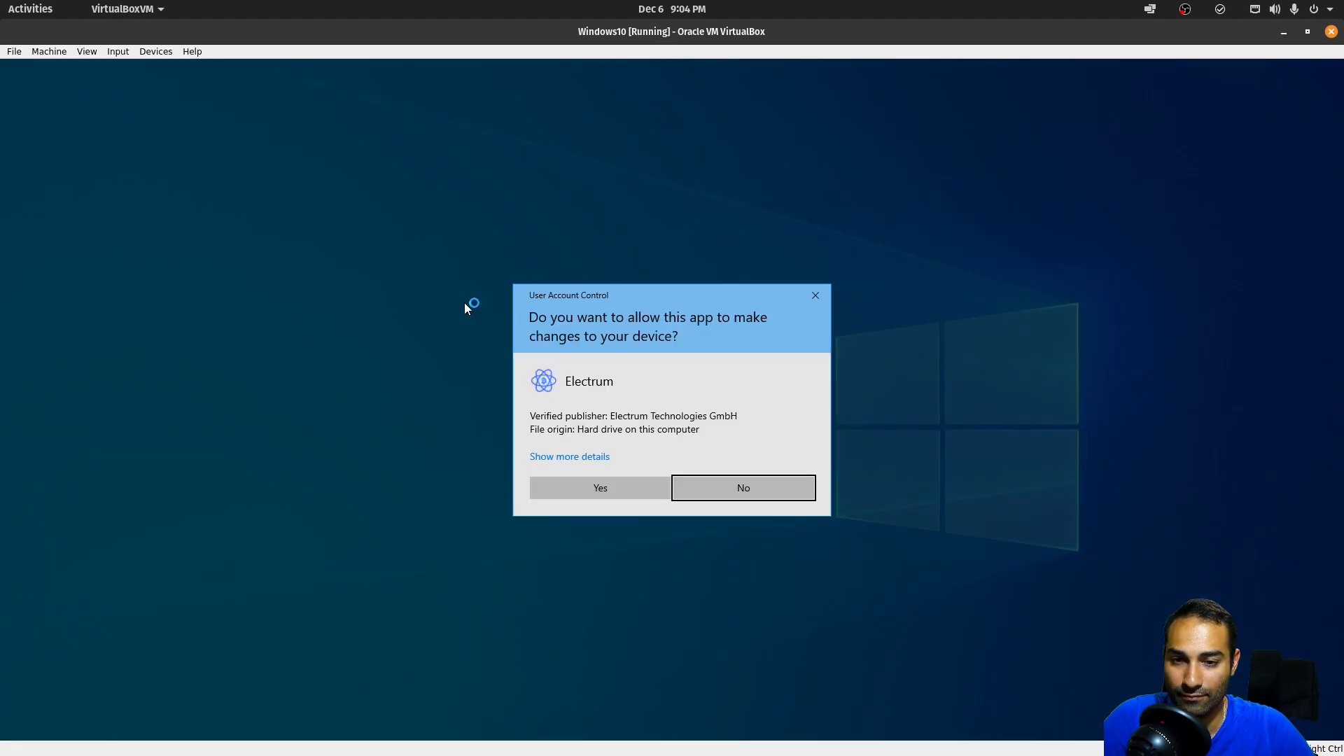
- Allow the Electrum installer to make changes and install Electrum in the default Program Files (x86) folder
left_click(616, 490)
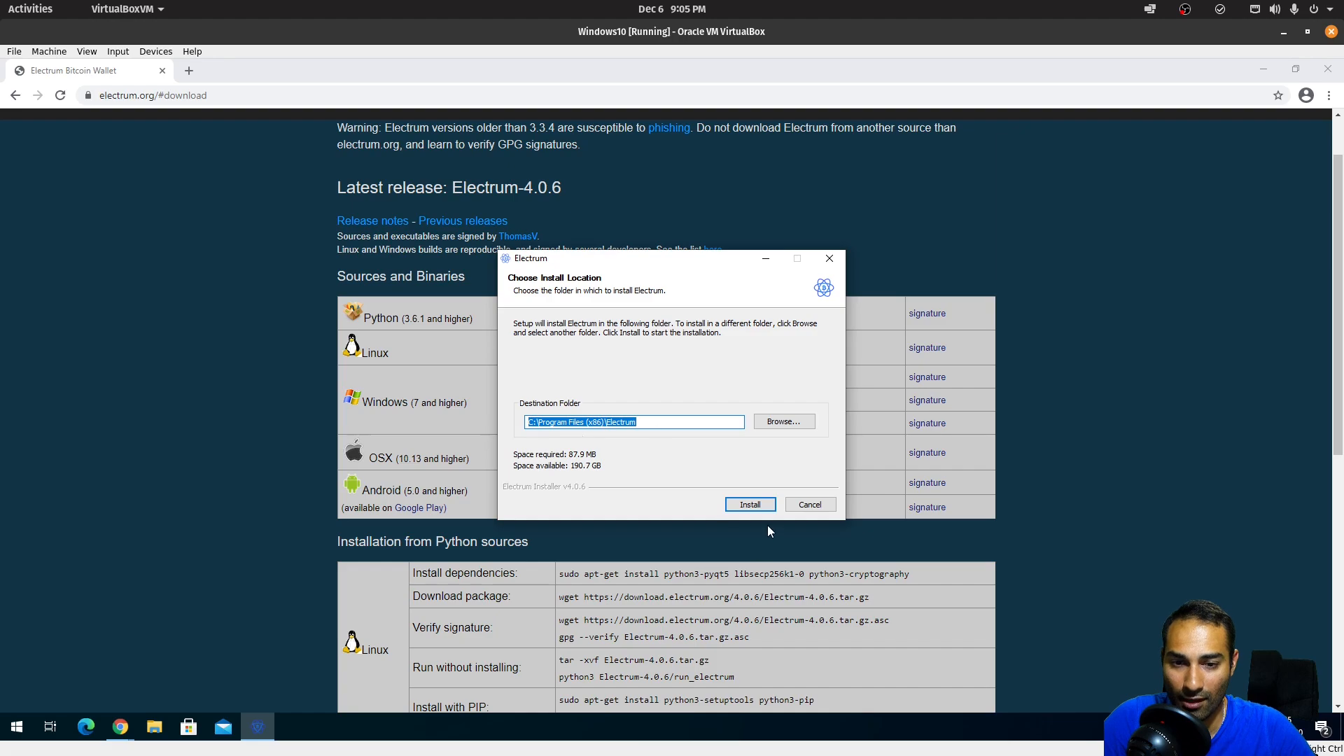
left_click(750, 504)
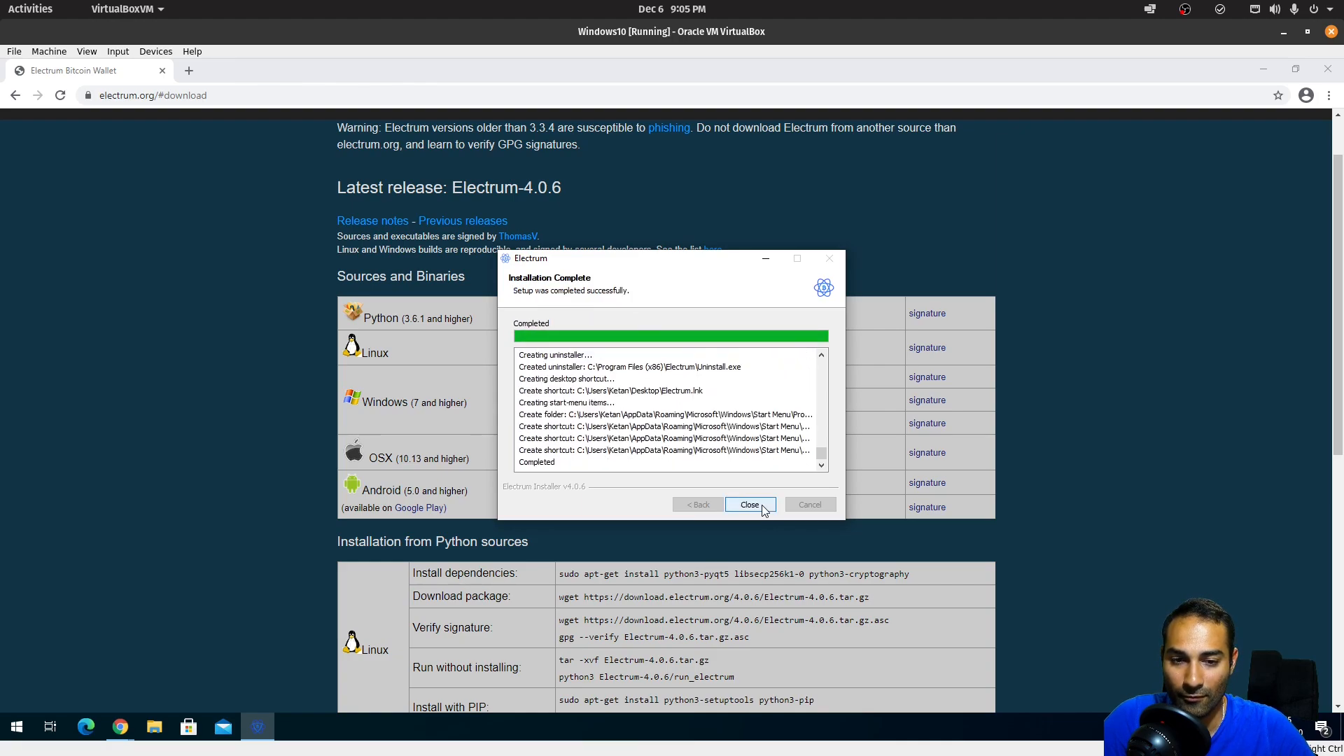
left_click(750, 505)
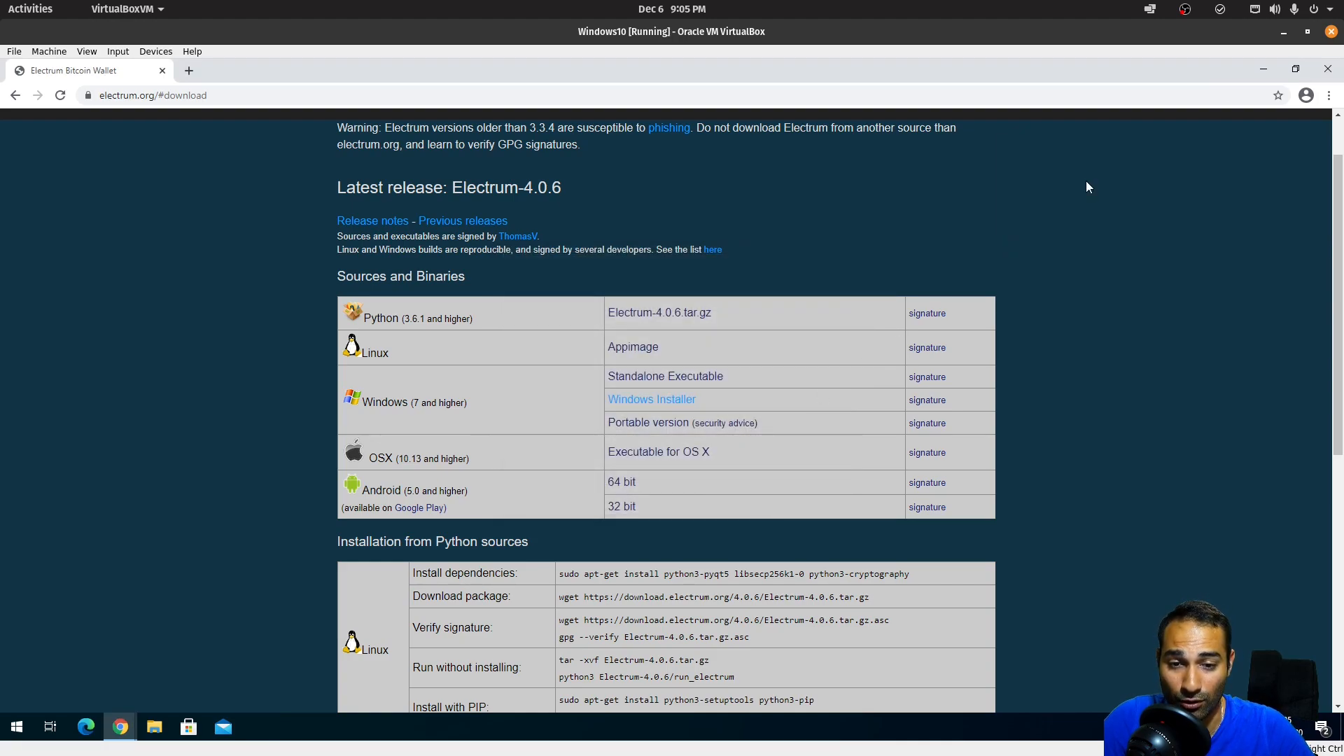
- Open the Electrum desktop shortcut's properties and append "-1 -s 192.168.2.196:5001:t" to its target
left_click(1265, 69)
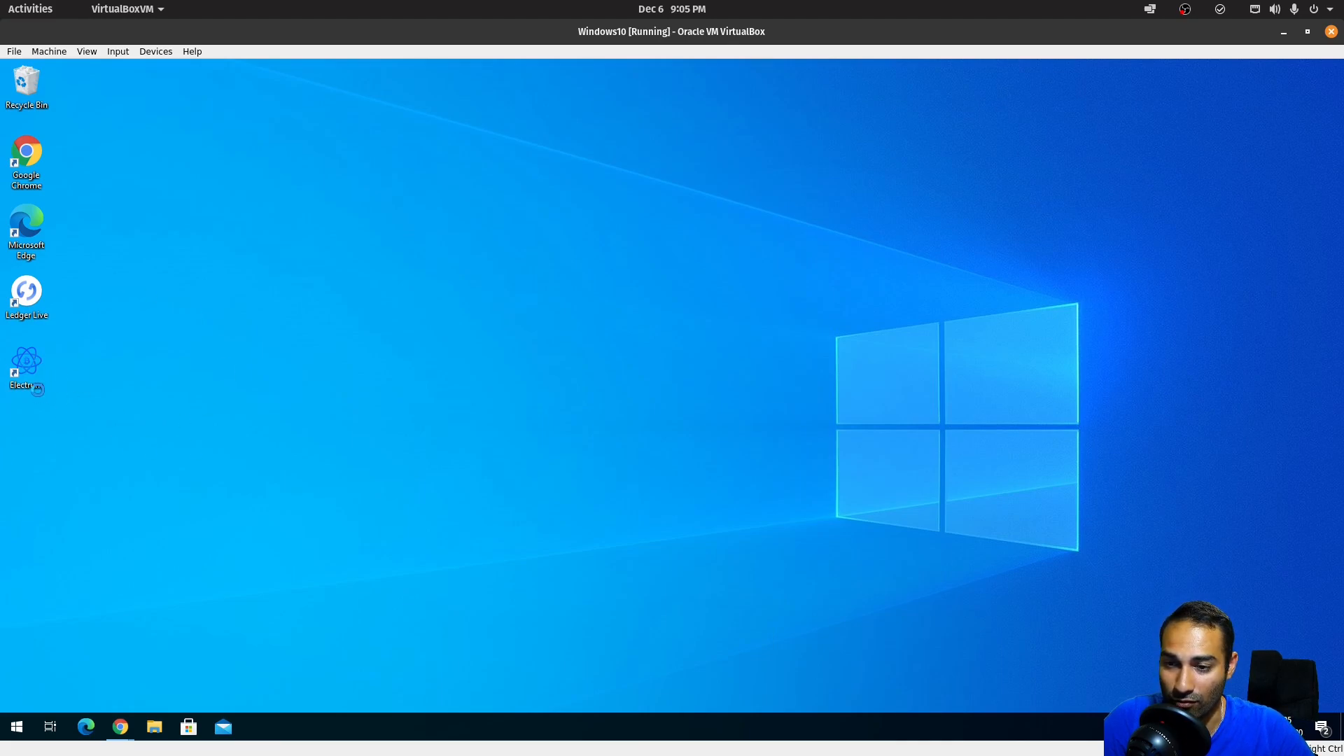
double_click(38, 390)
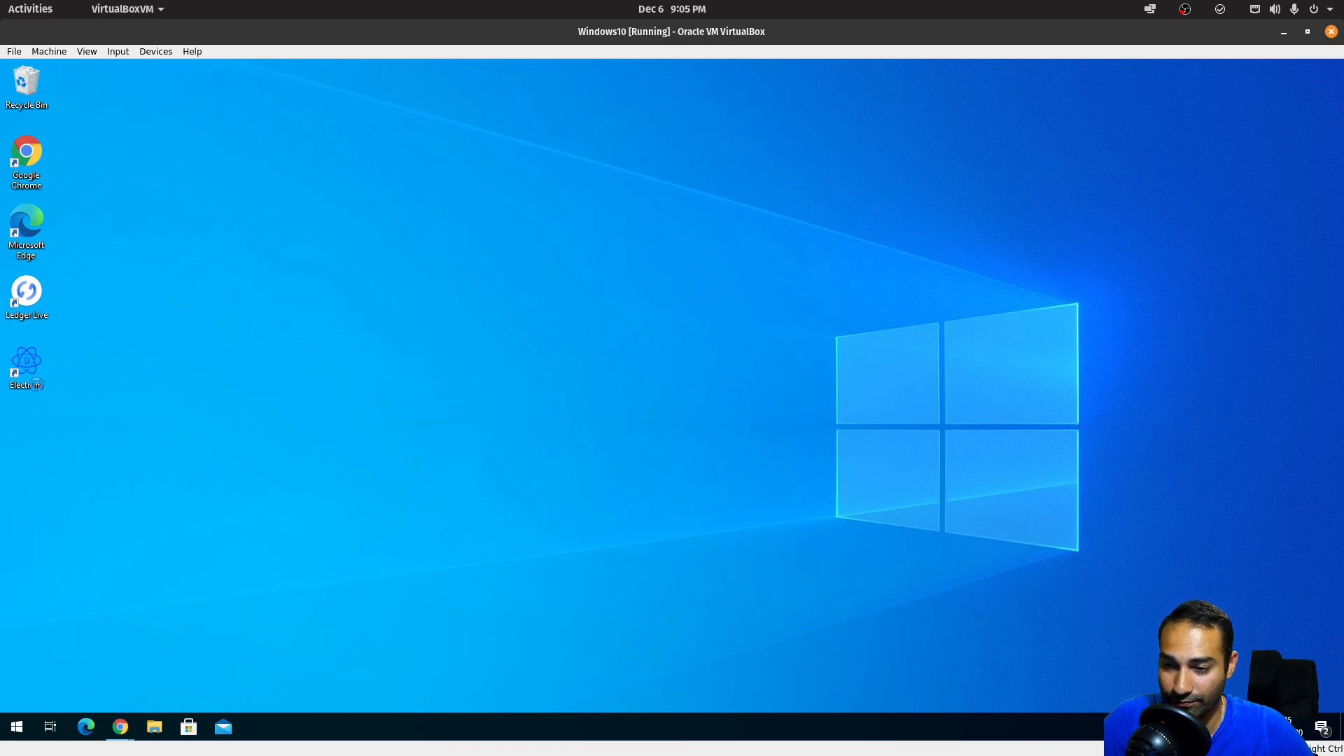
right_click(22, 360)
left_click(84, 624)
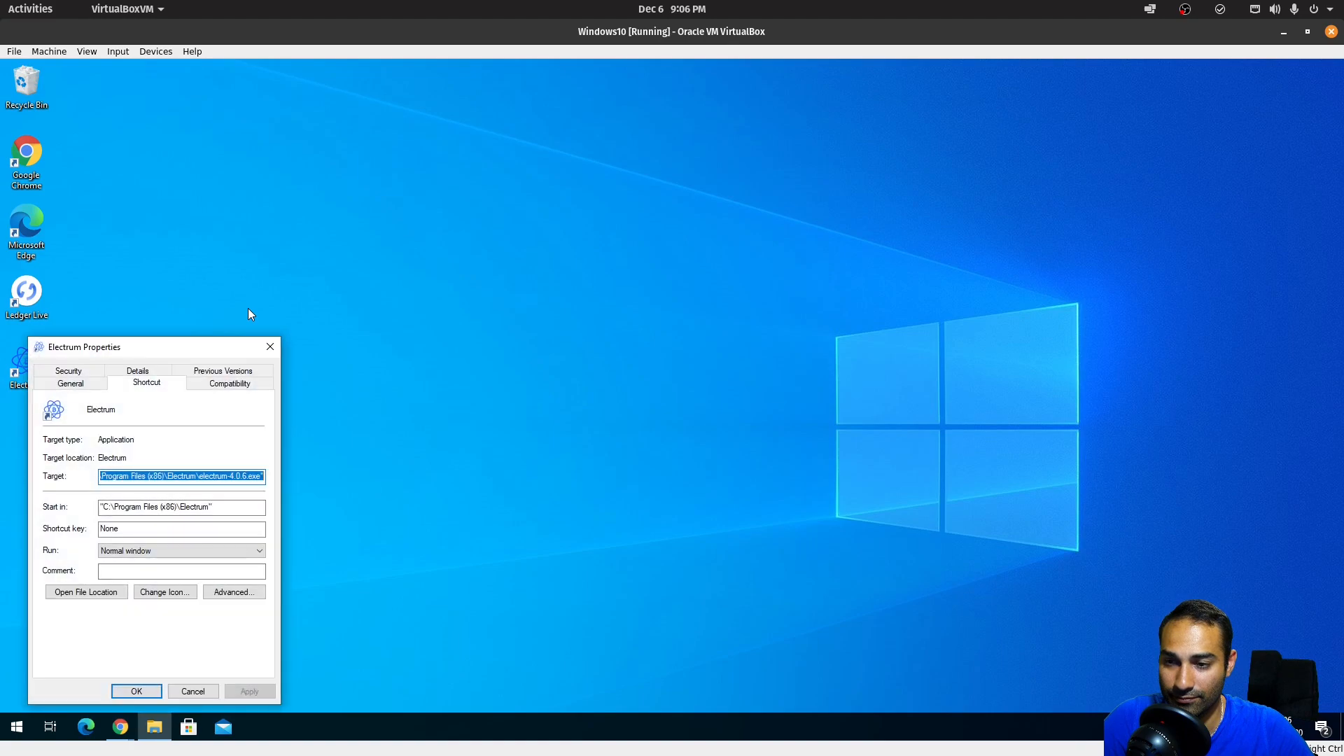
left_click(231, 477)
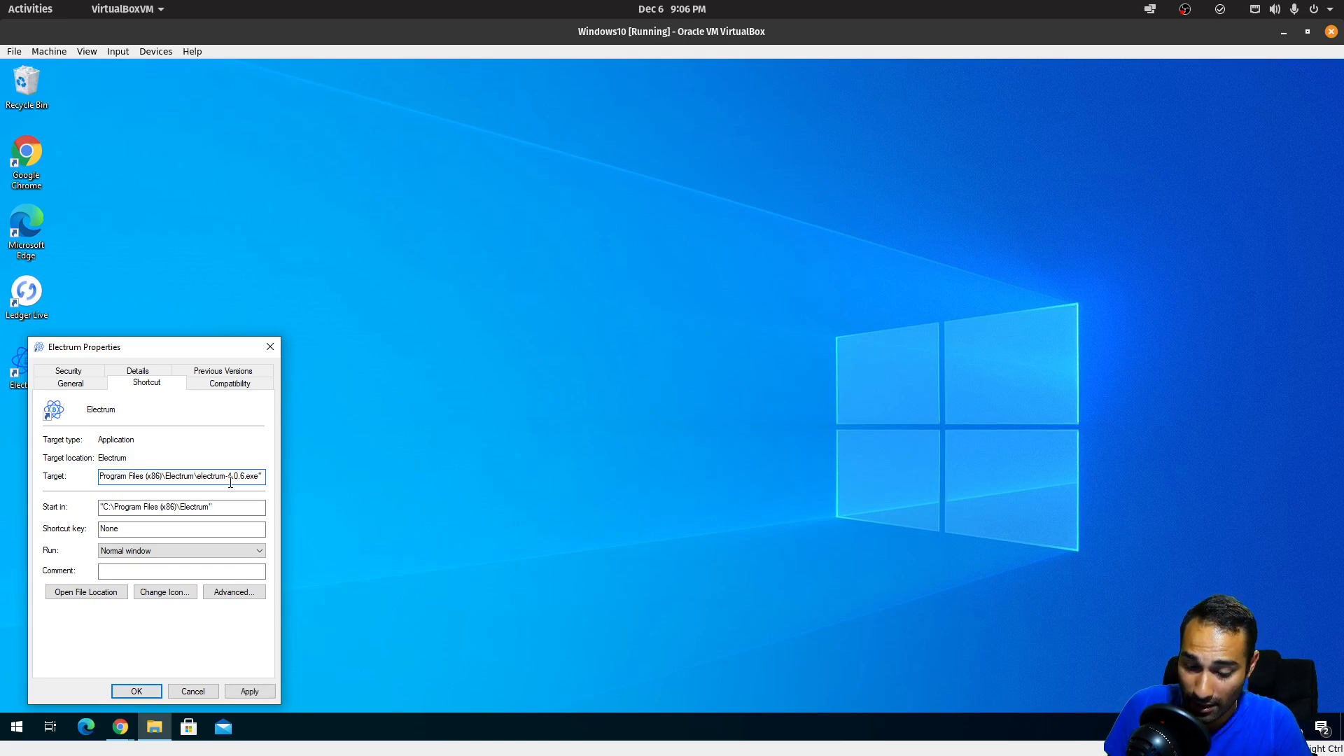
type("--t")
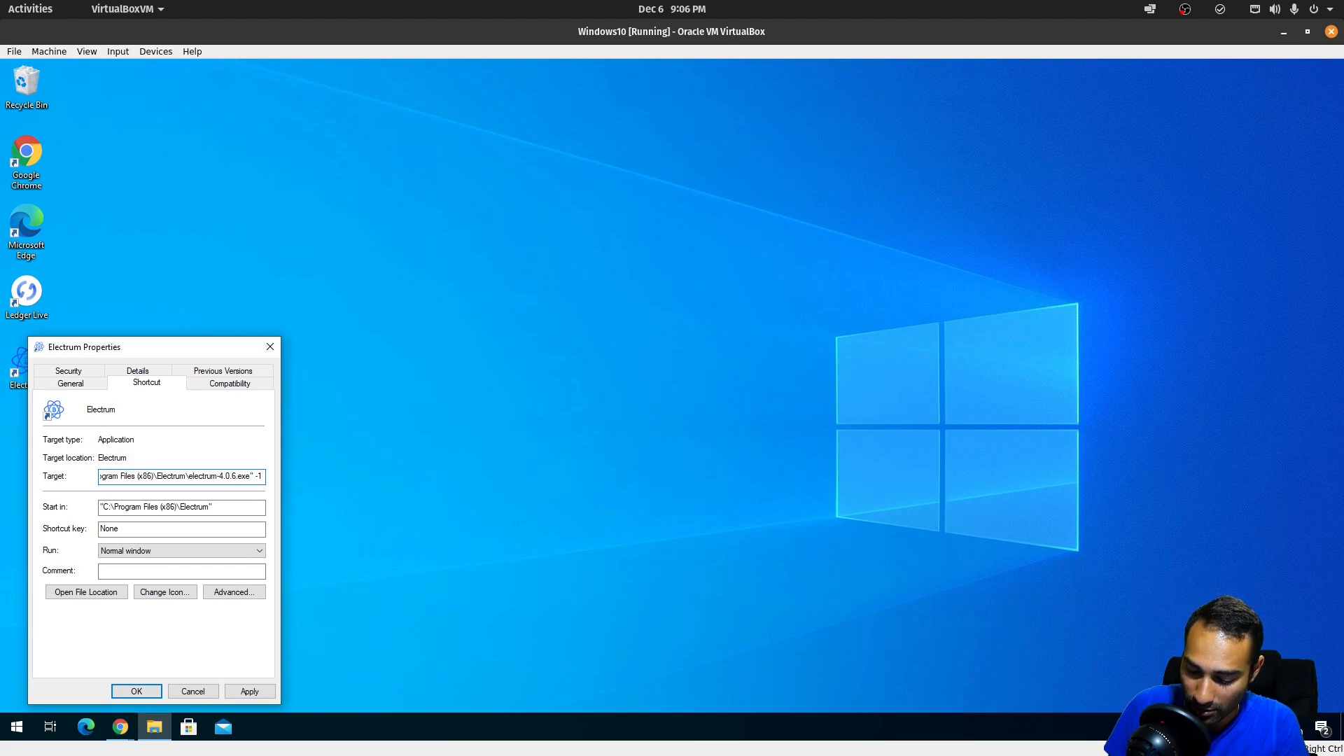
type(" -s")
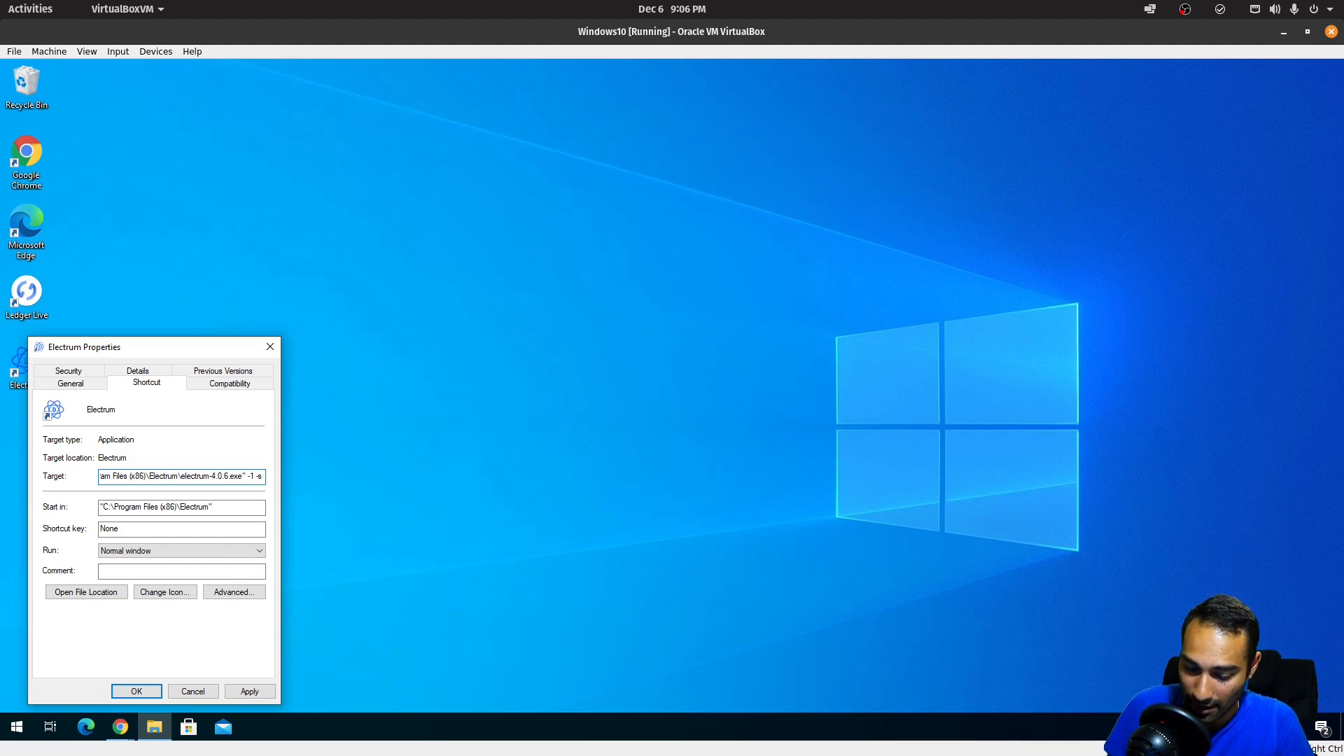
type(" 192.168")
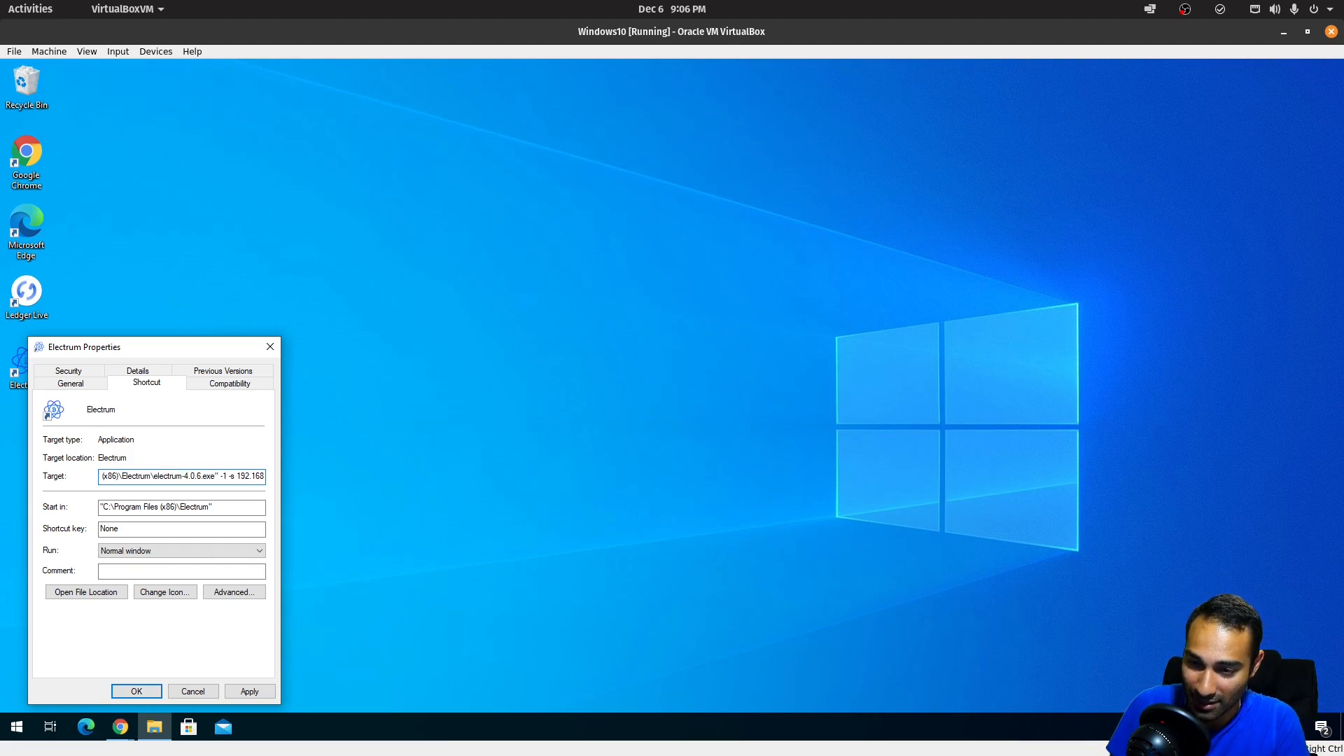
type(".2.196:")
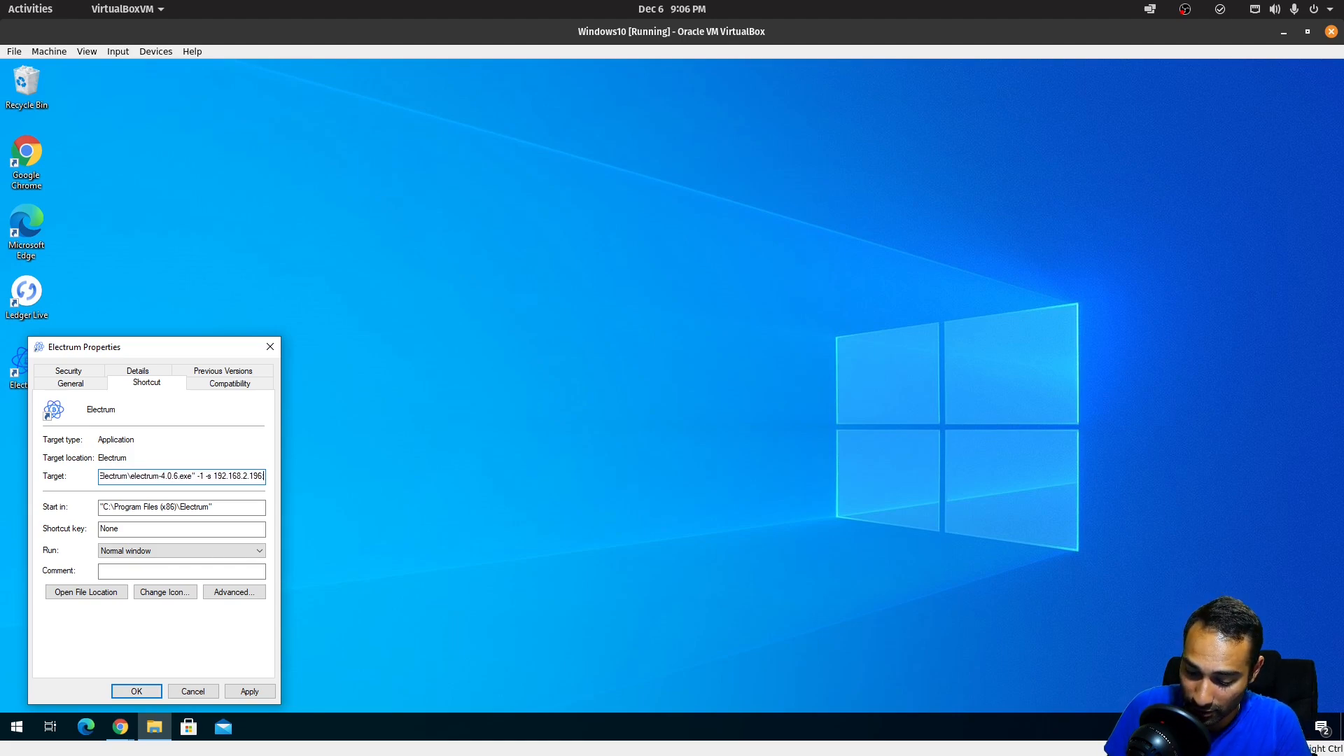
type("5001")
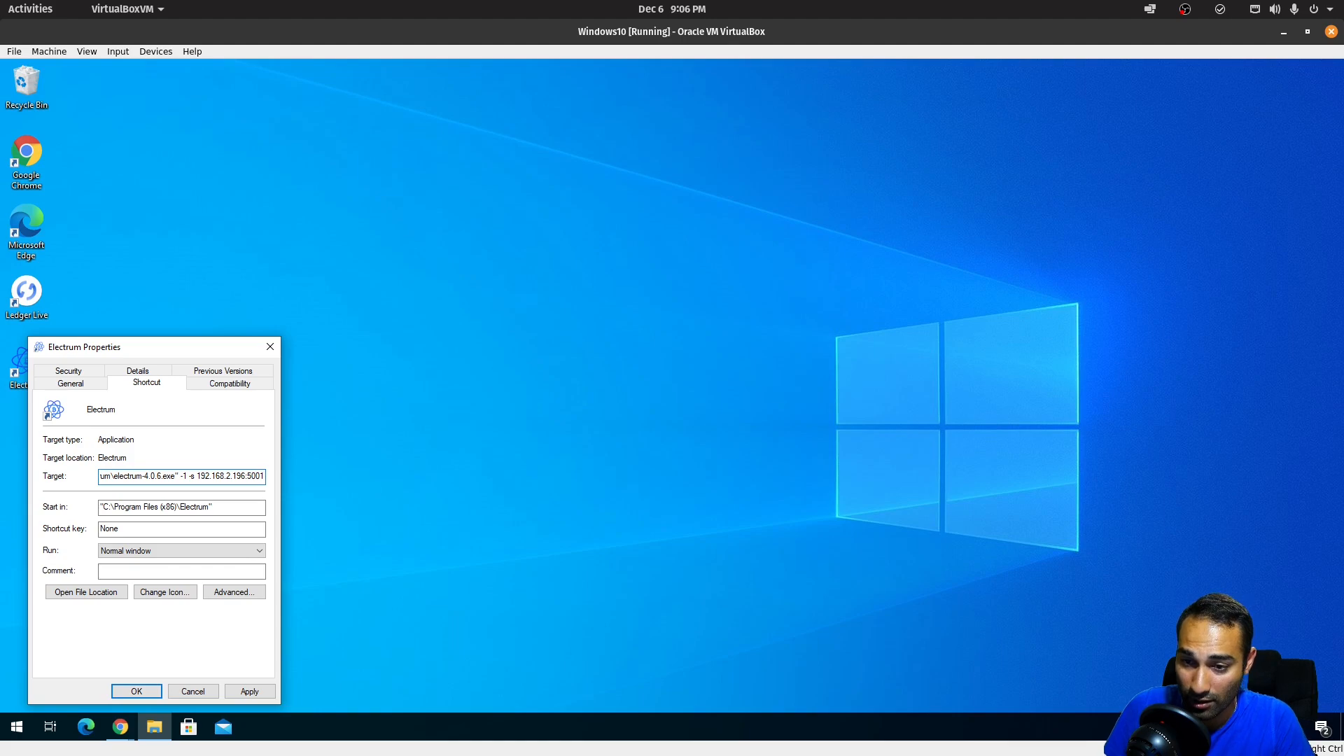
type(":t")
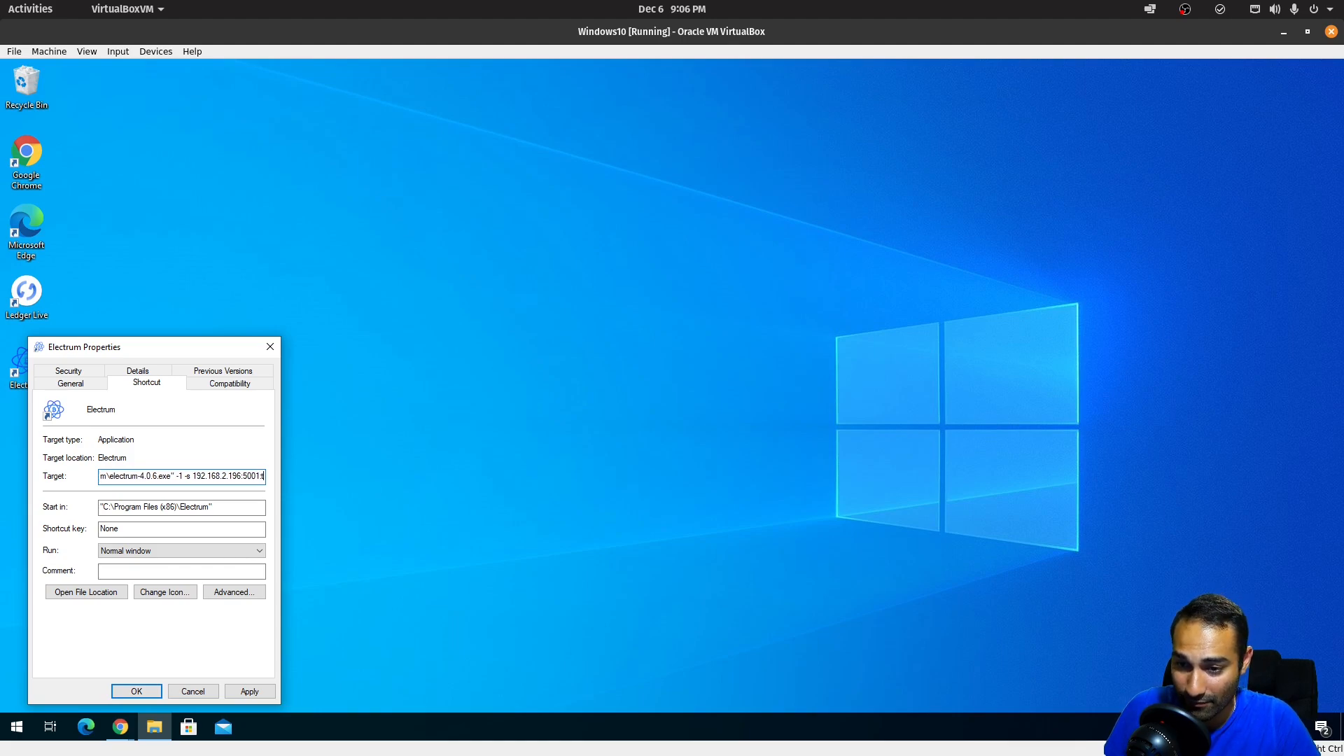
- Correct the server port in the shortcut's target to 50001, keeping the ":t" ending, and apply the properties
key("BackSpace")
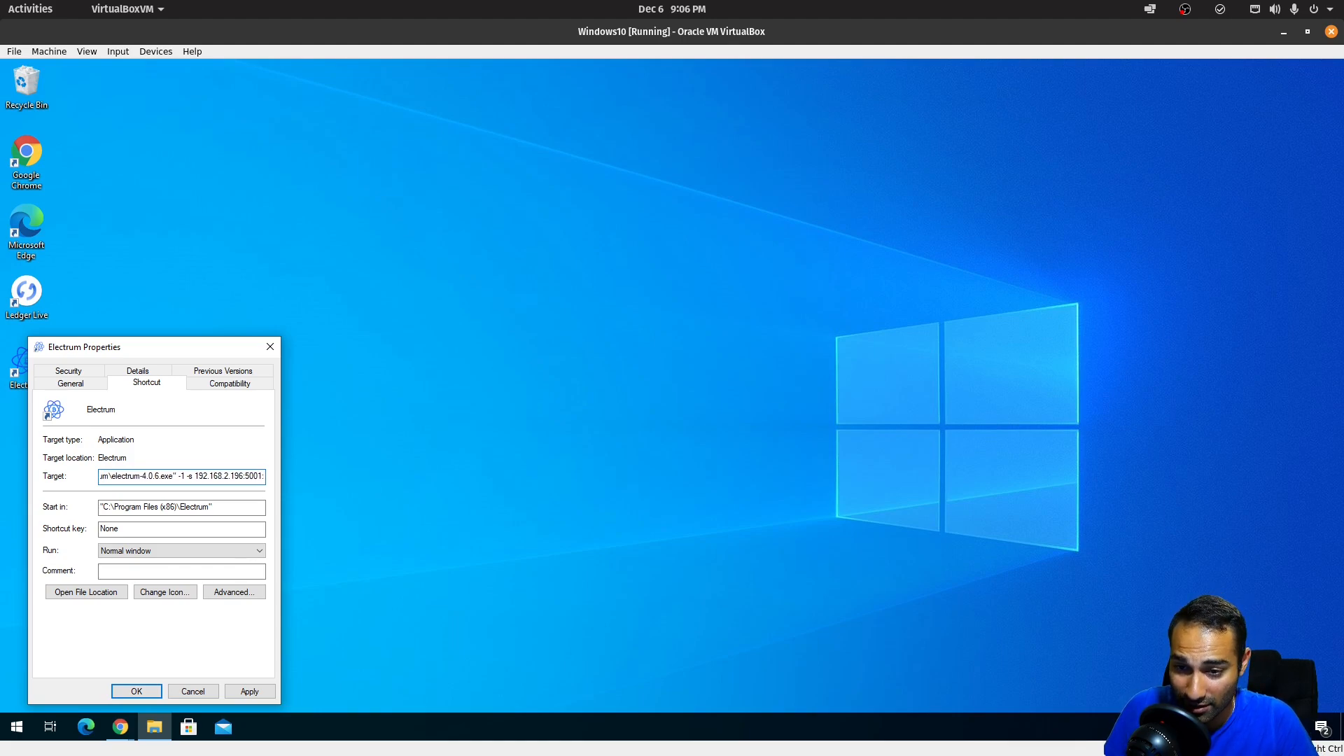
type("t")
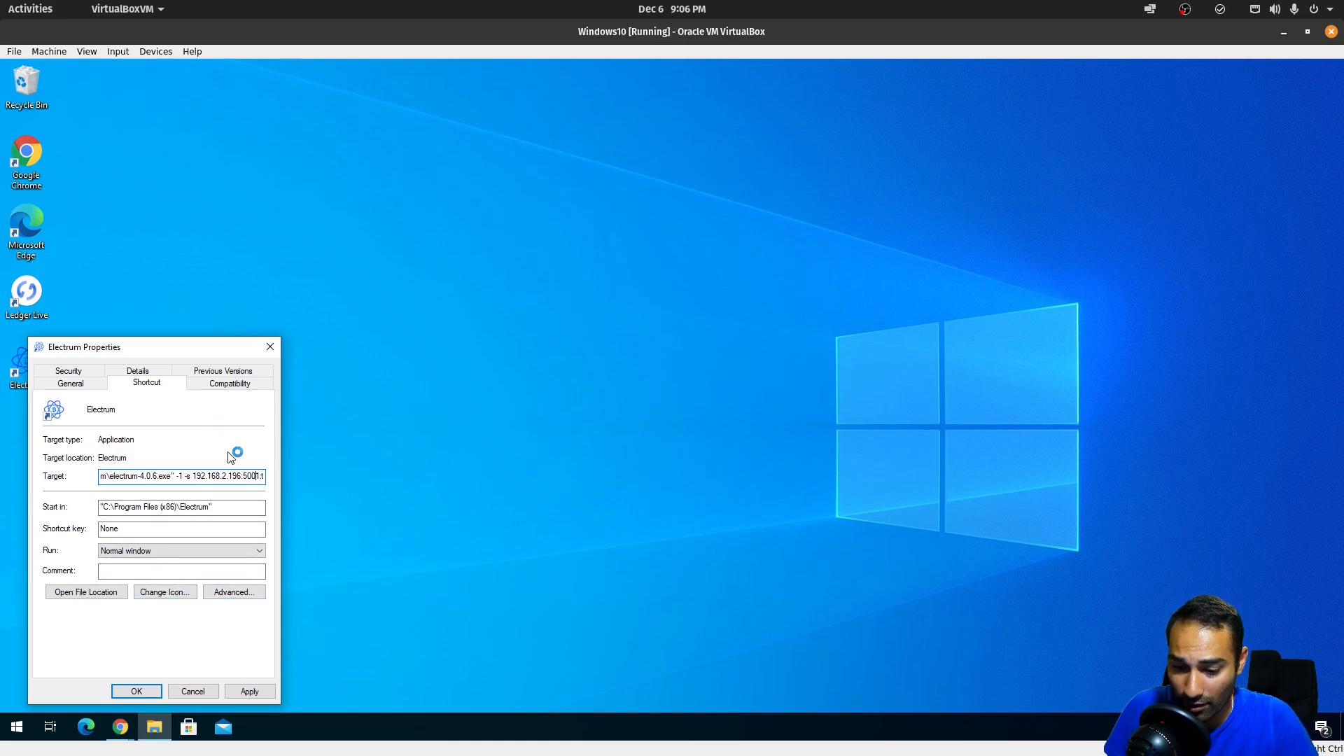
type("0")
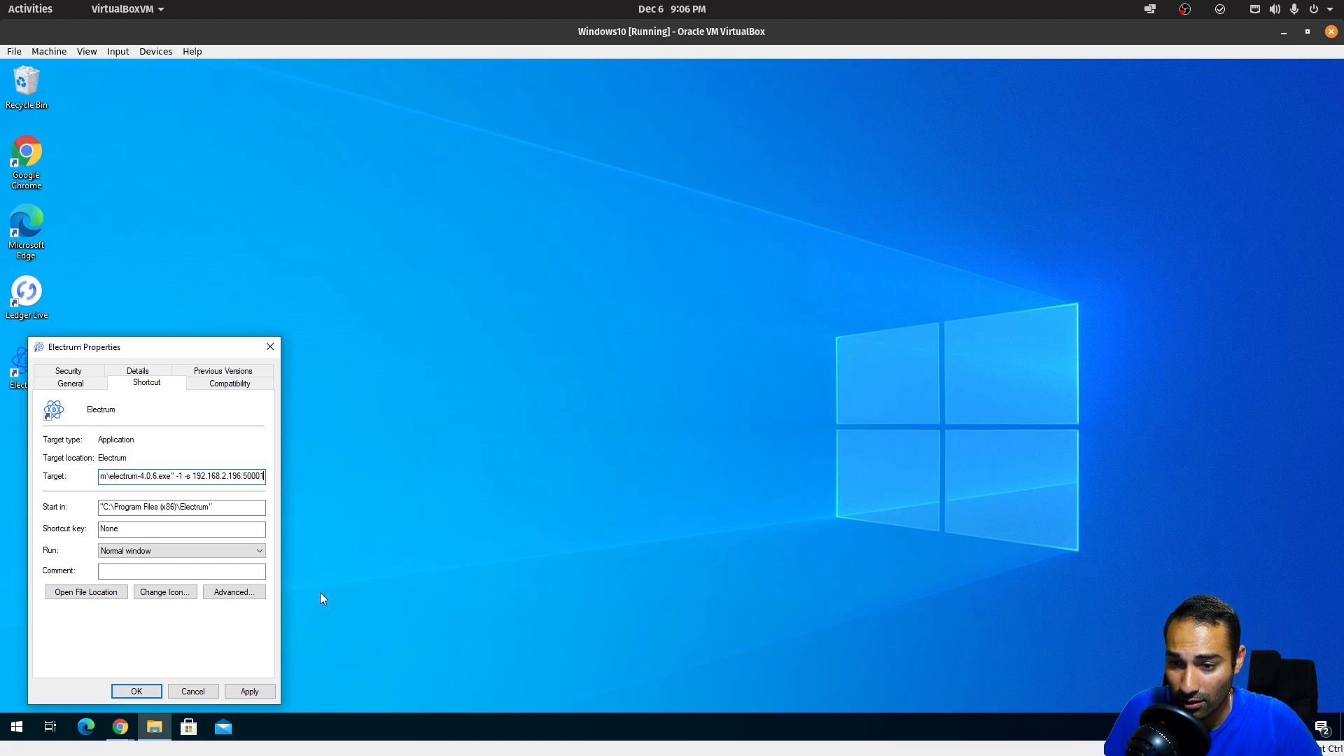
key("End")
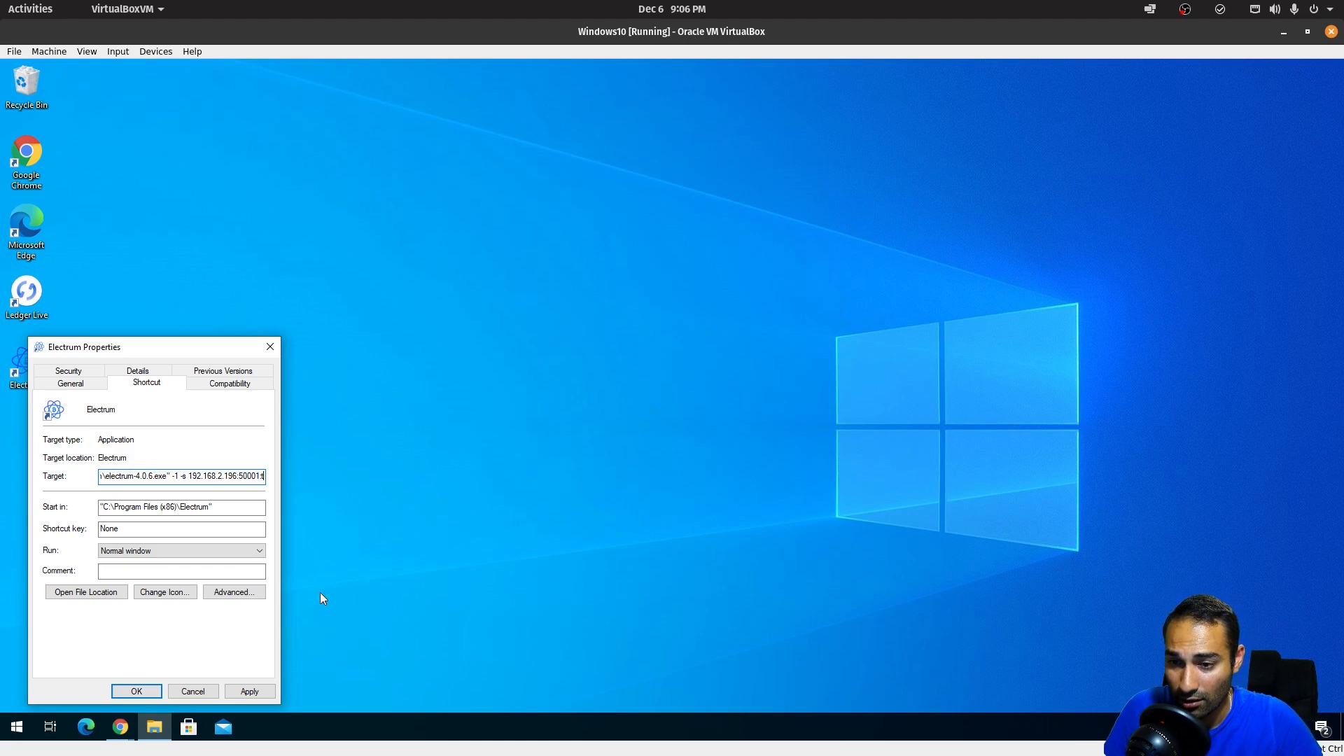
left_click(249, 692)
left_click(133, 692)
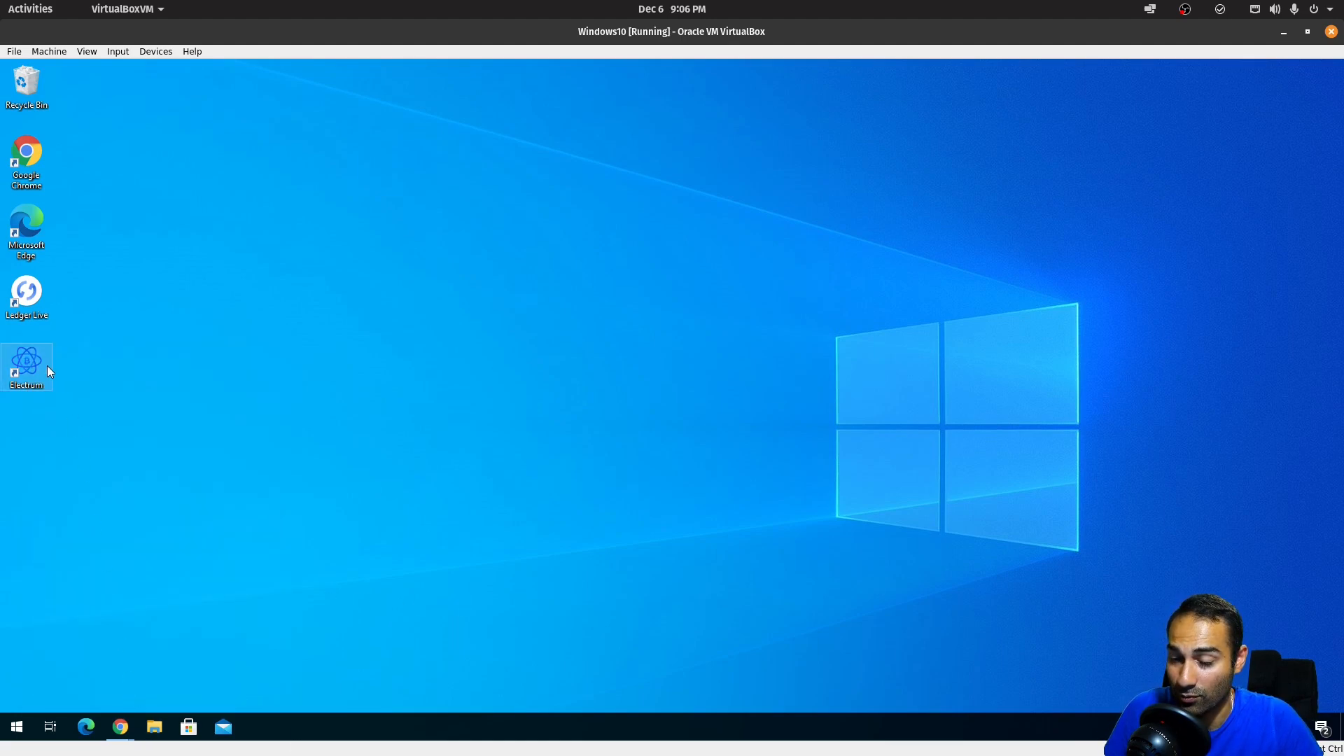
- Launch Electrum from its desktop shortcut and open blockstream.info in a new Chrome tab
double_click(28, 363)
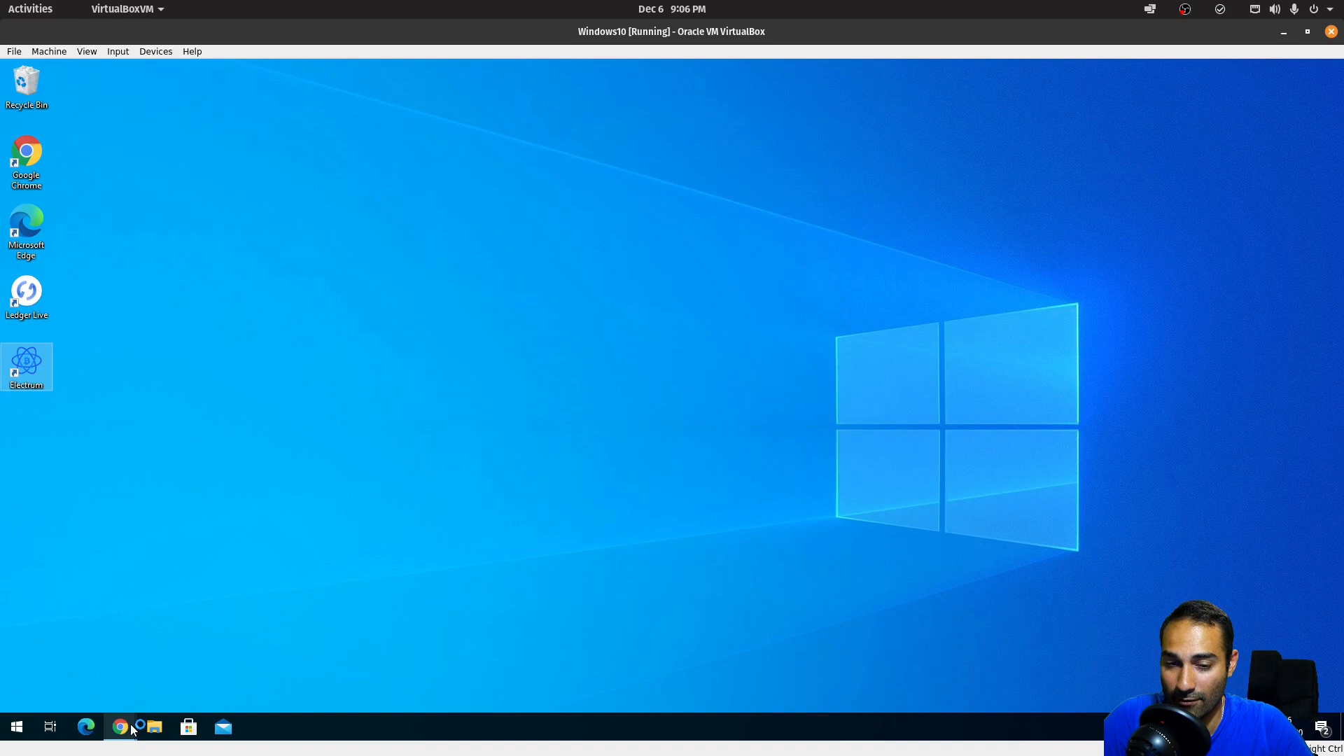
mouse_move(133, 732)
left_click(227, 679)
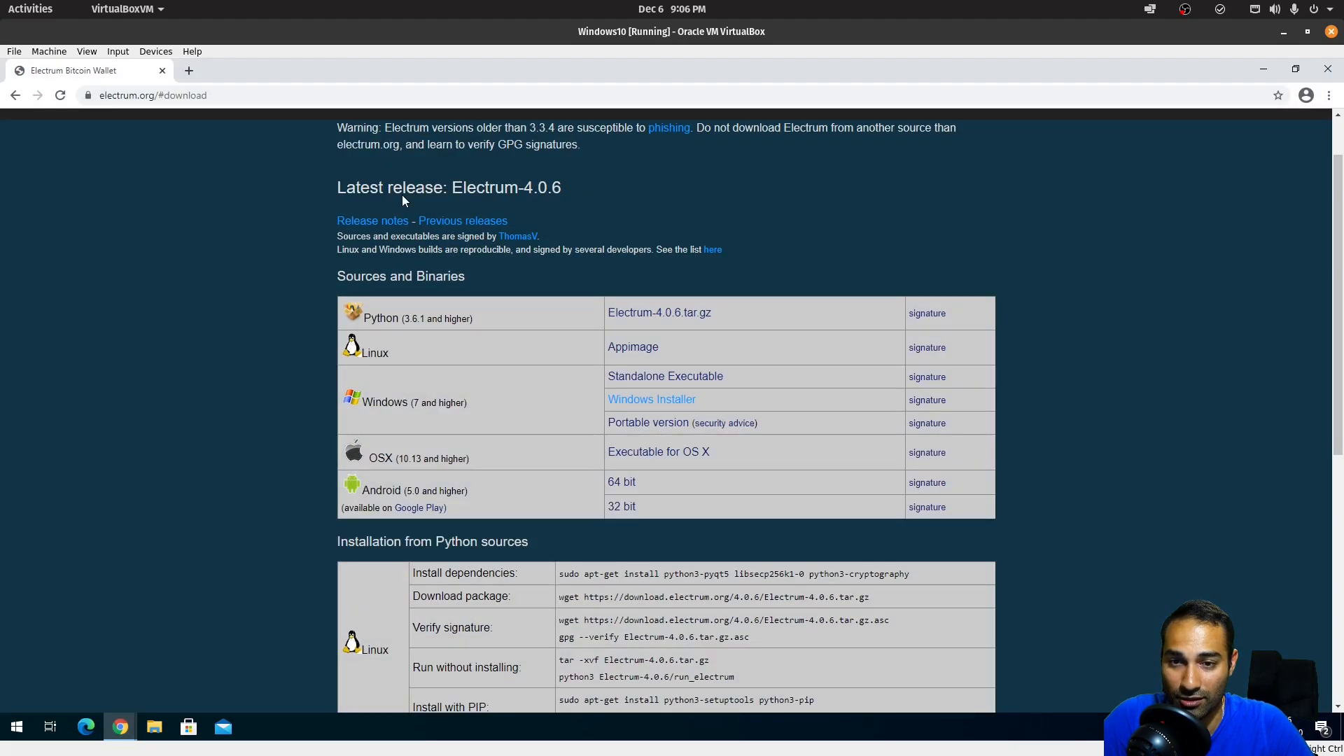
left_click(189, 71)
type("bl")
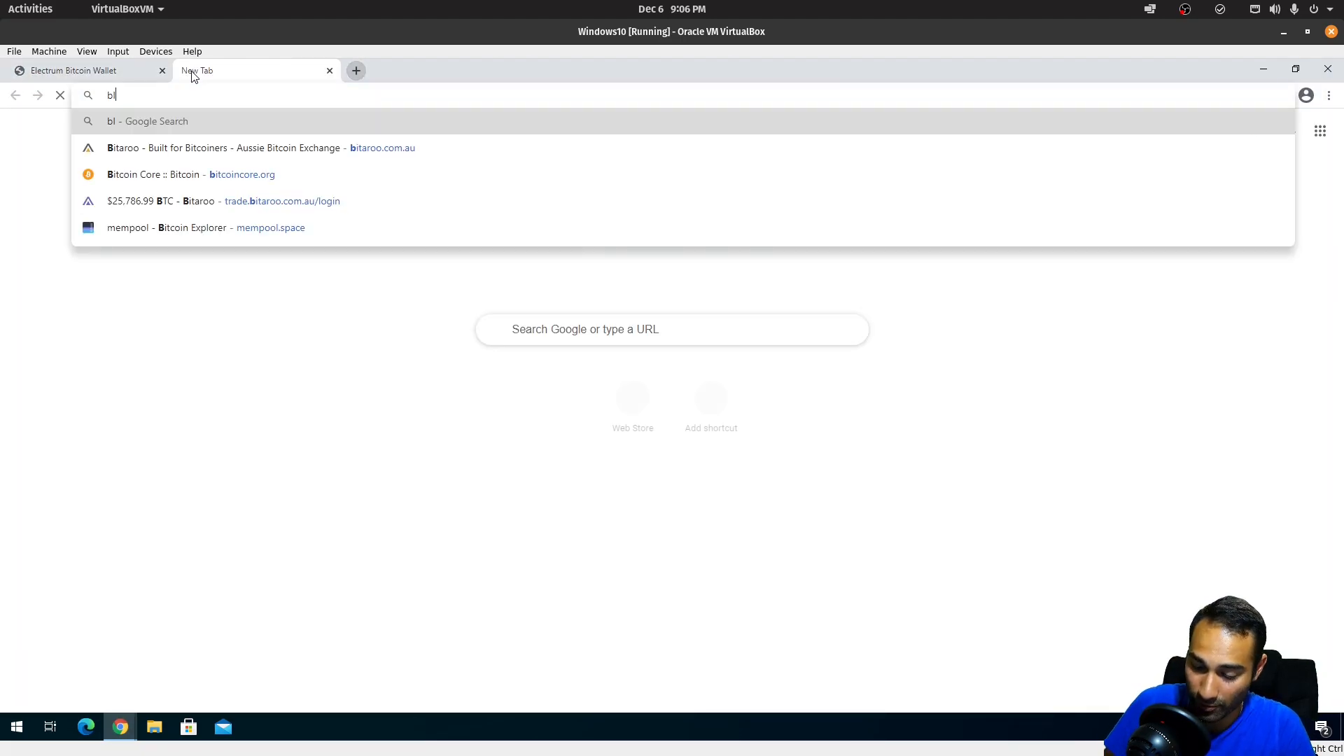
type("ockstream.info")
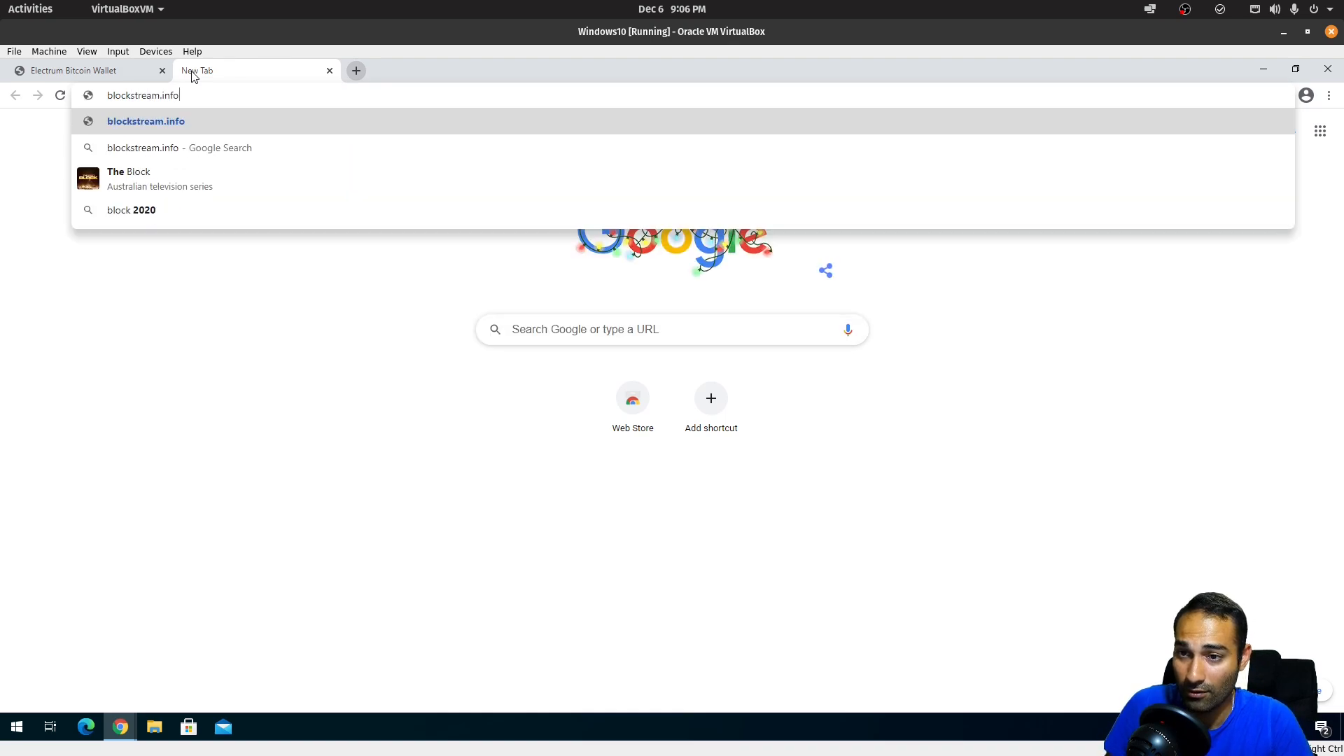
key("Return")
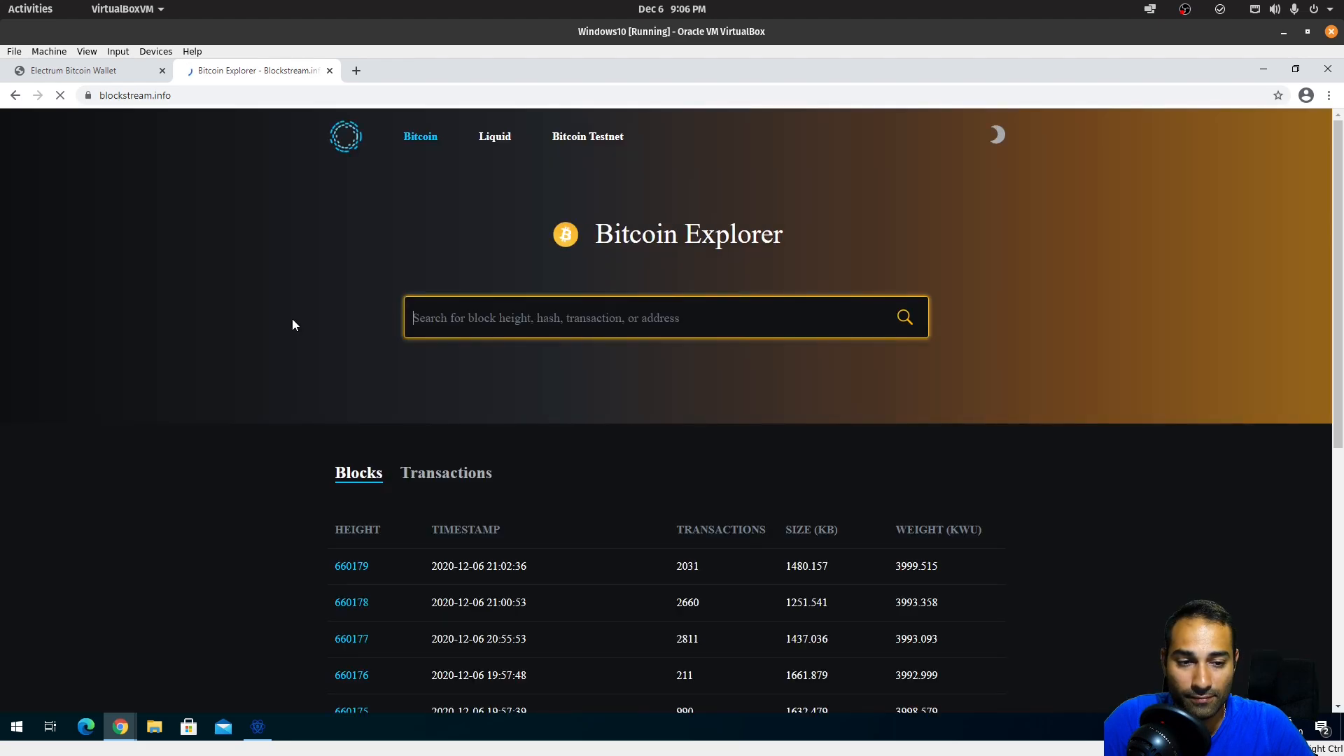
- Open block 660179 and copy the recipient address of the 0.7996 BTC output in one of its transactions
left_click(364, 573)
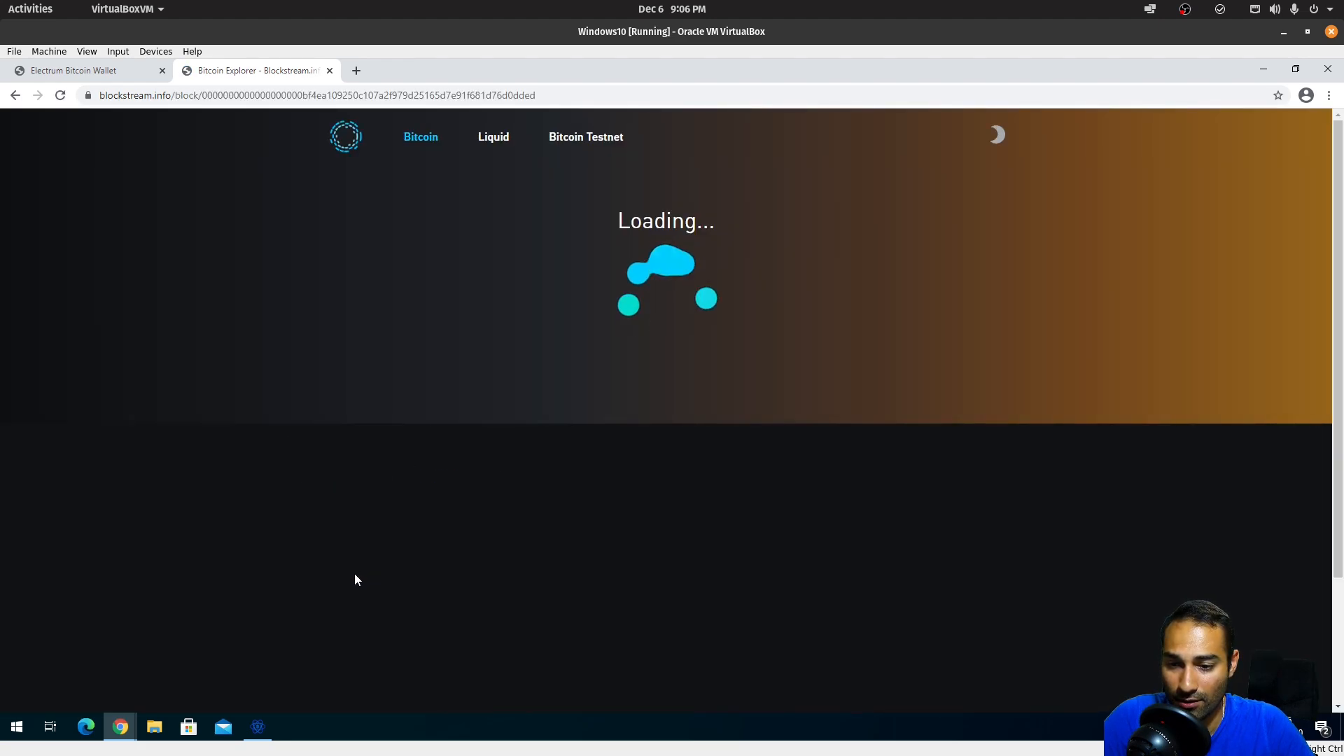
scroll(686, 560, "down", 10)
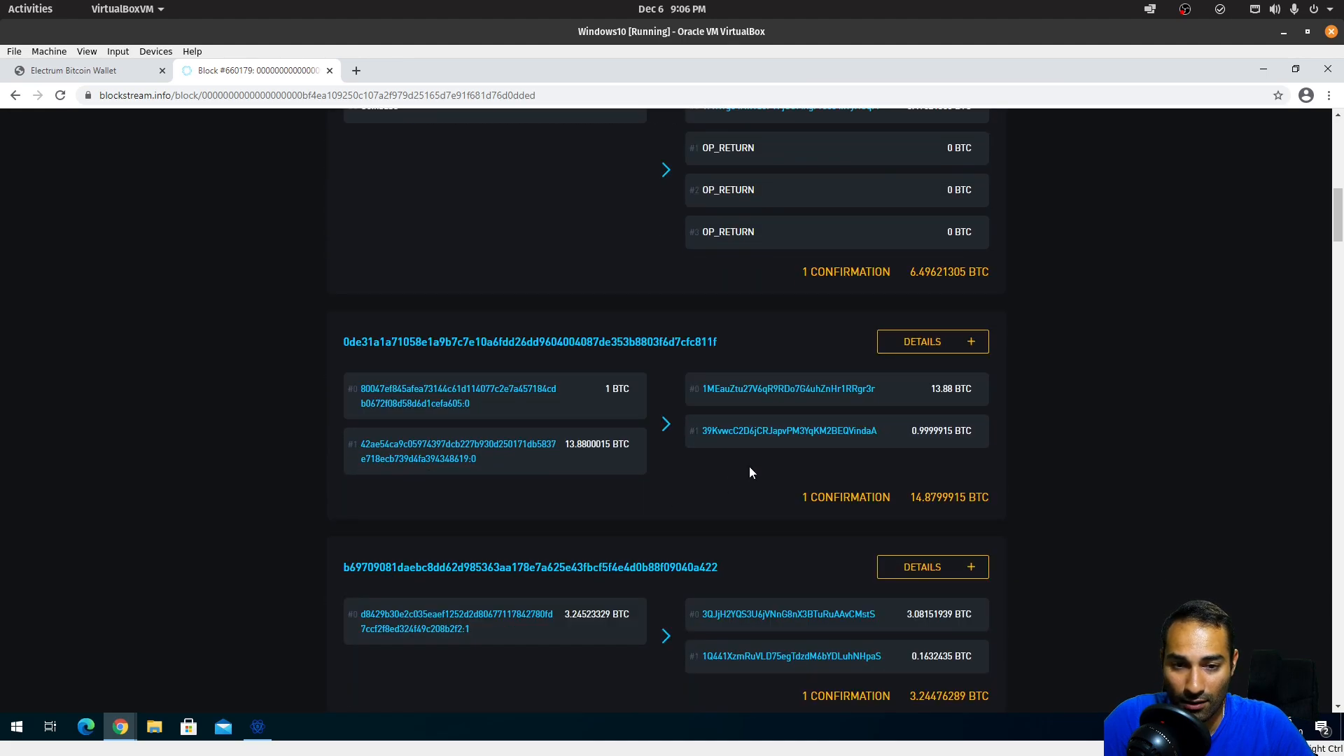
scroll(883, 398, "down", 6)
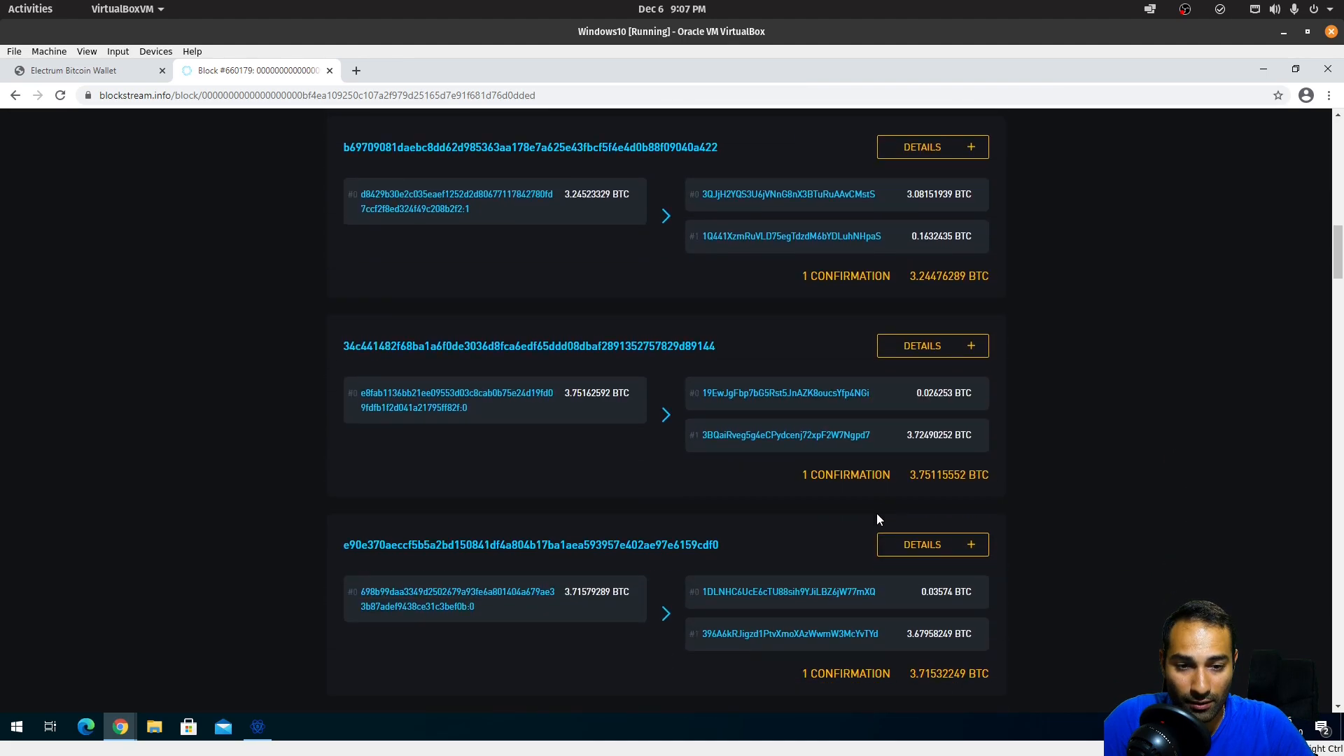
scroll(856, 452, "down", 3)
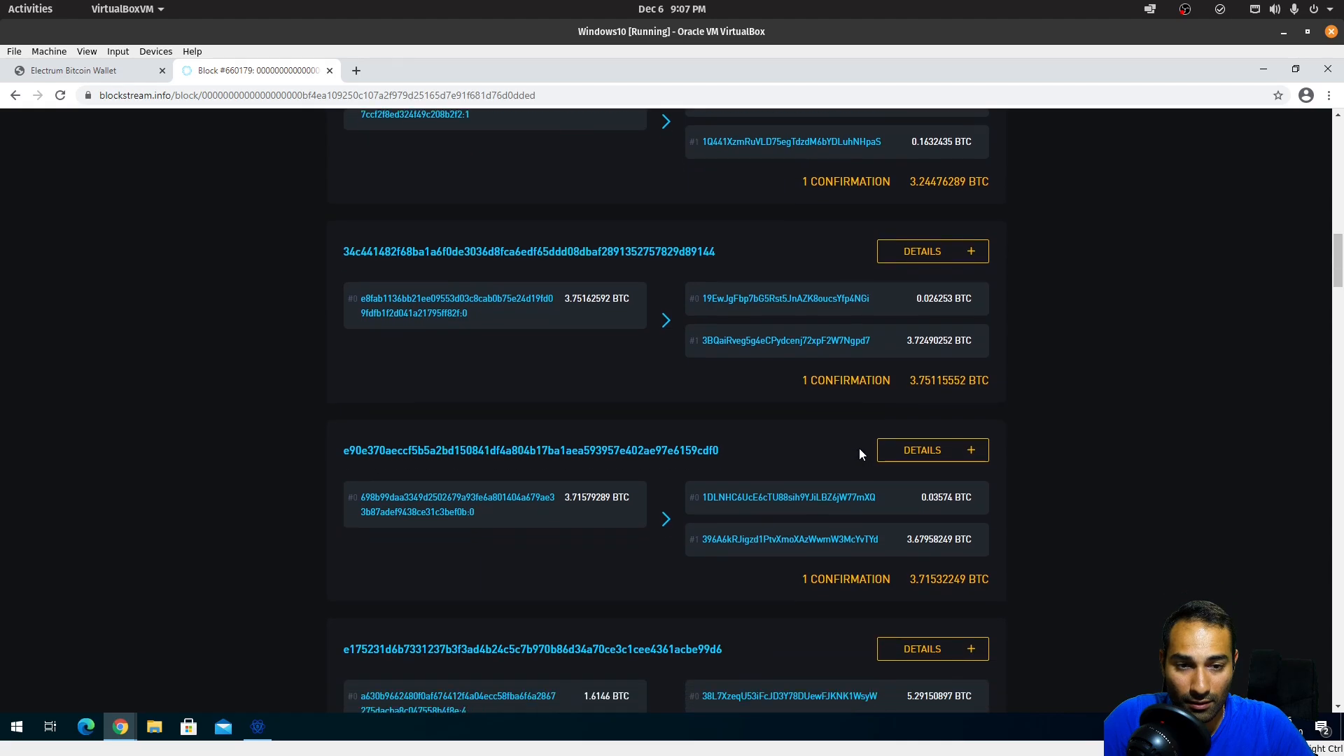
scroll(880, 448, "down", 3)
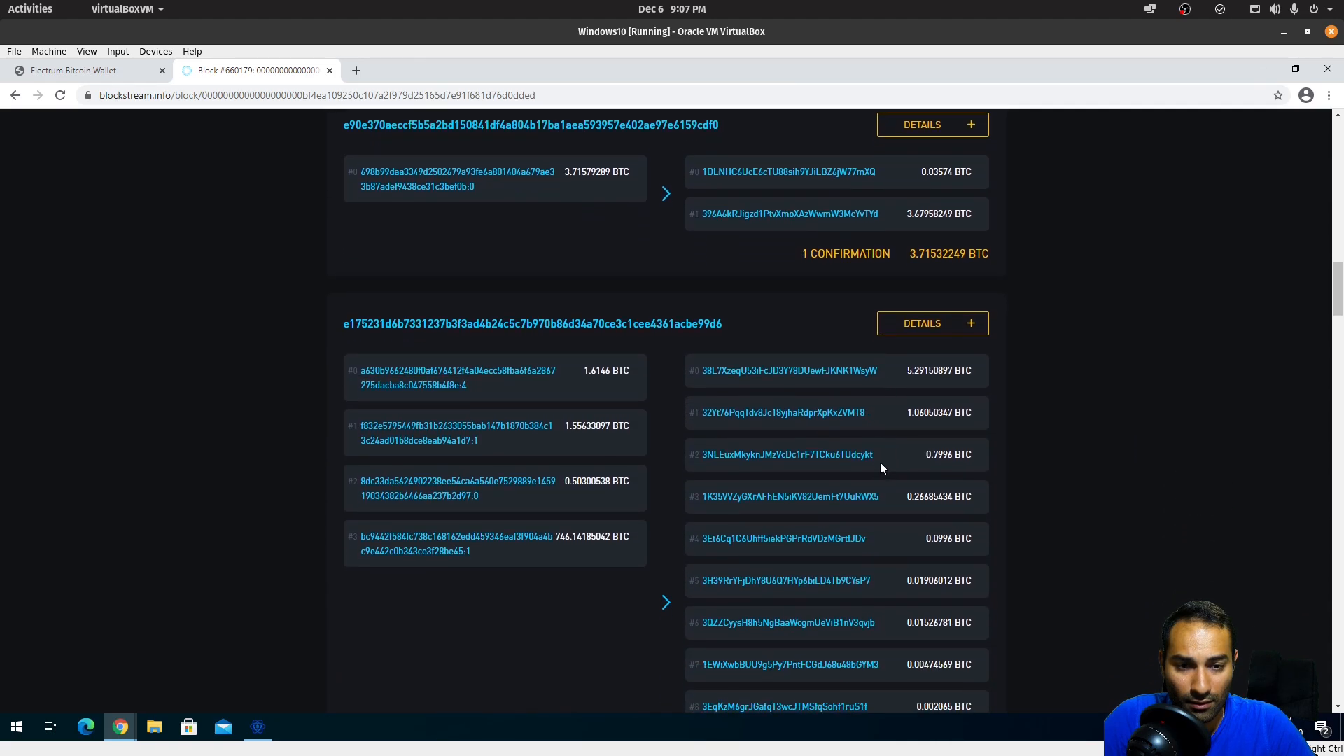
left_click_drag(875, 457, 702, 456)
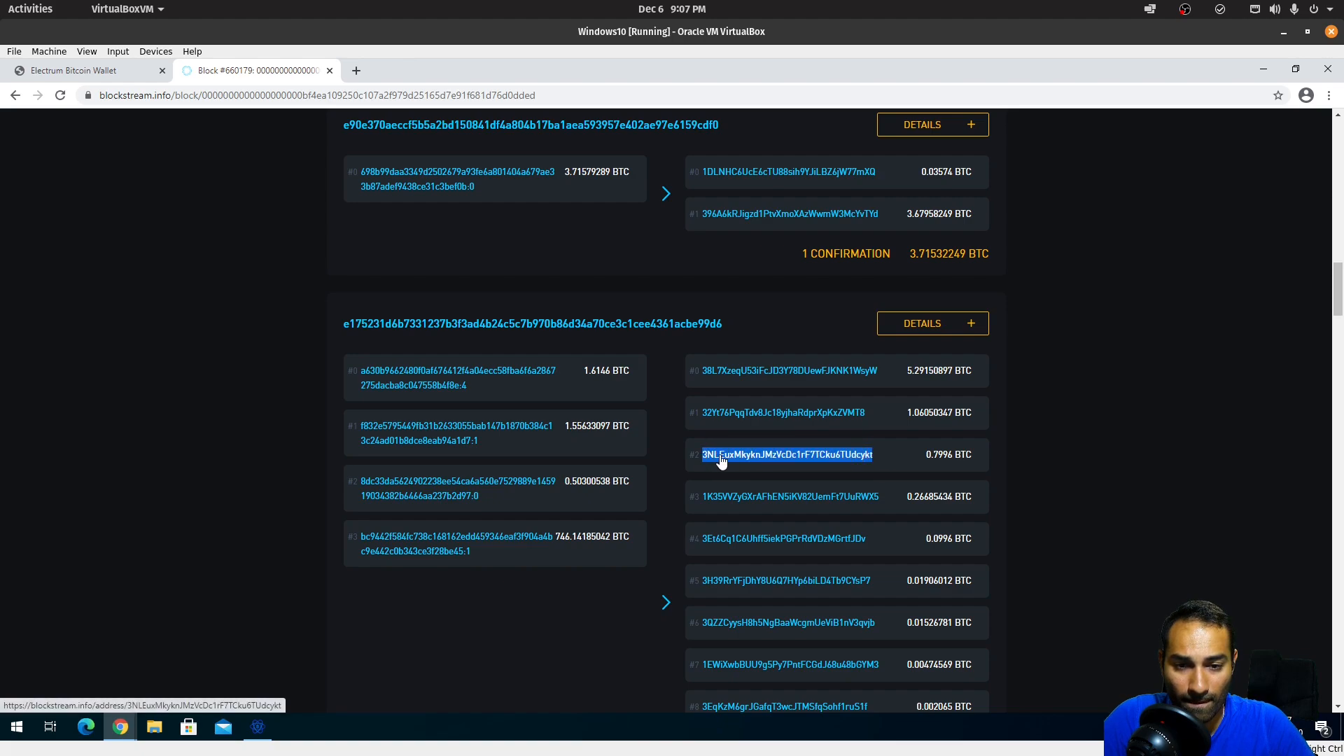
right_click(720, 455)
left_click(775, 566)
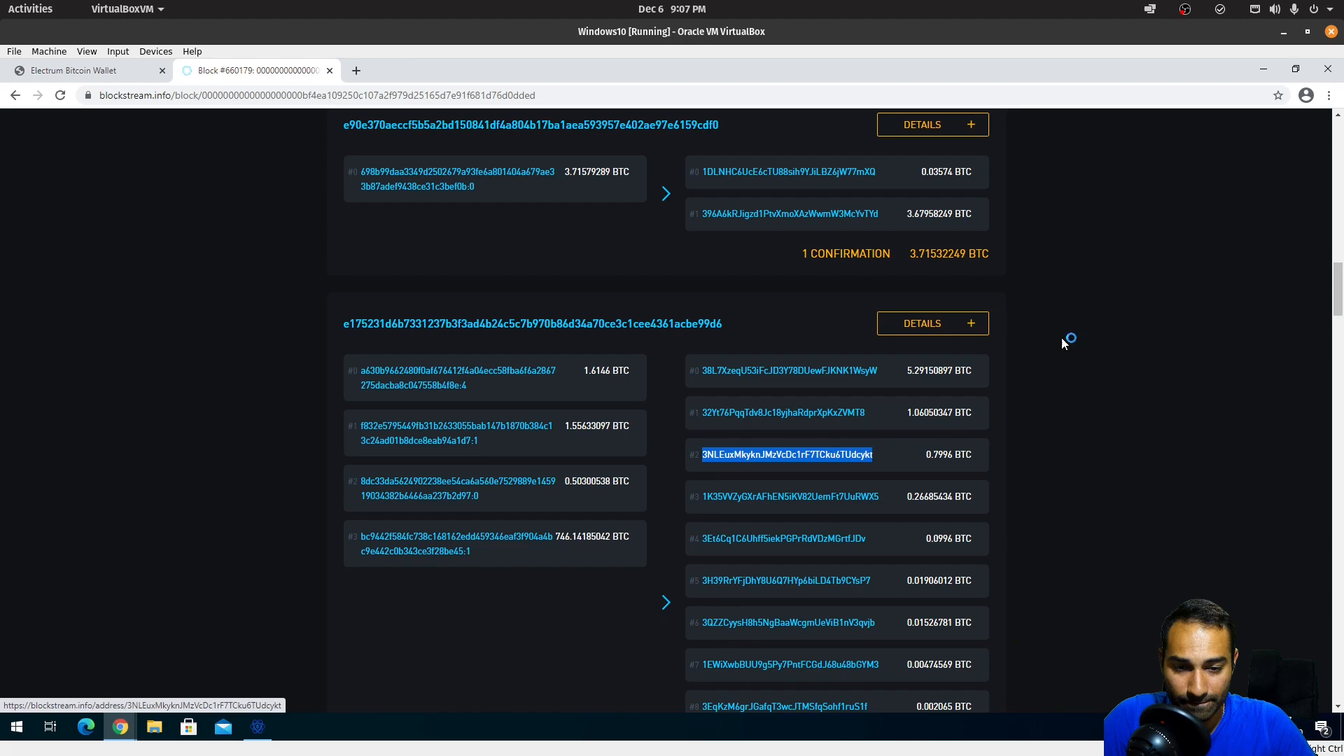
- Create default_wallet in Electrum as a watching-only wallet by importing the copied Bitcoin address, leaving the password empty
left_click(1265, 72)
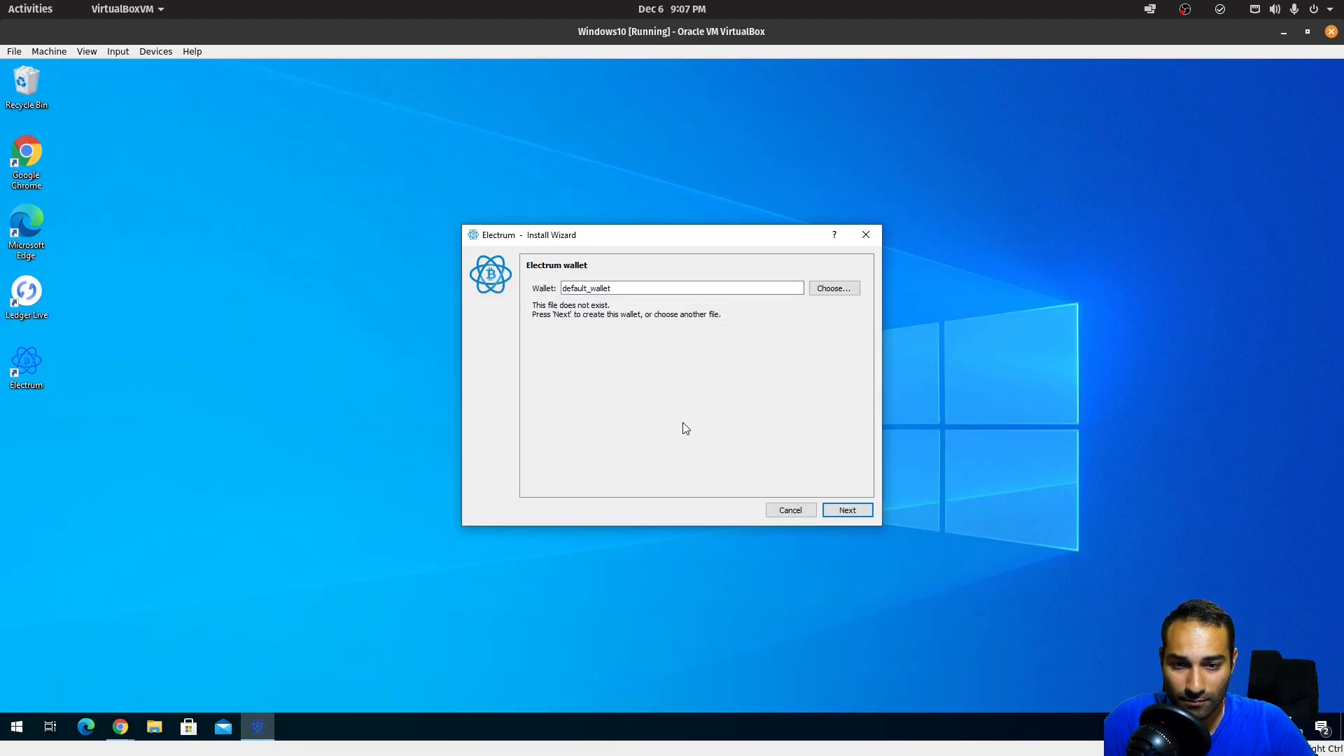
left_click(847, 510)
left_click(604, 352)
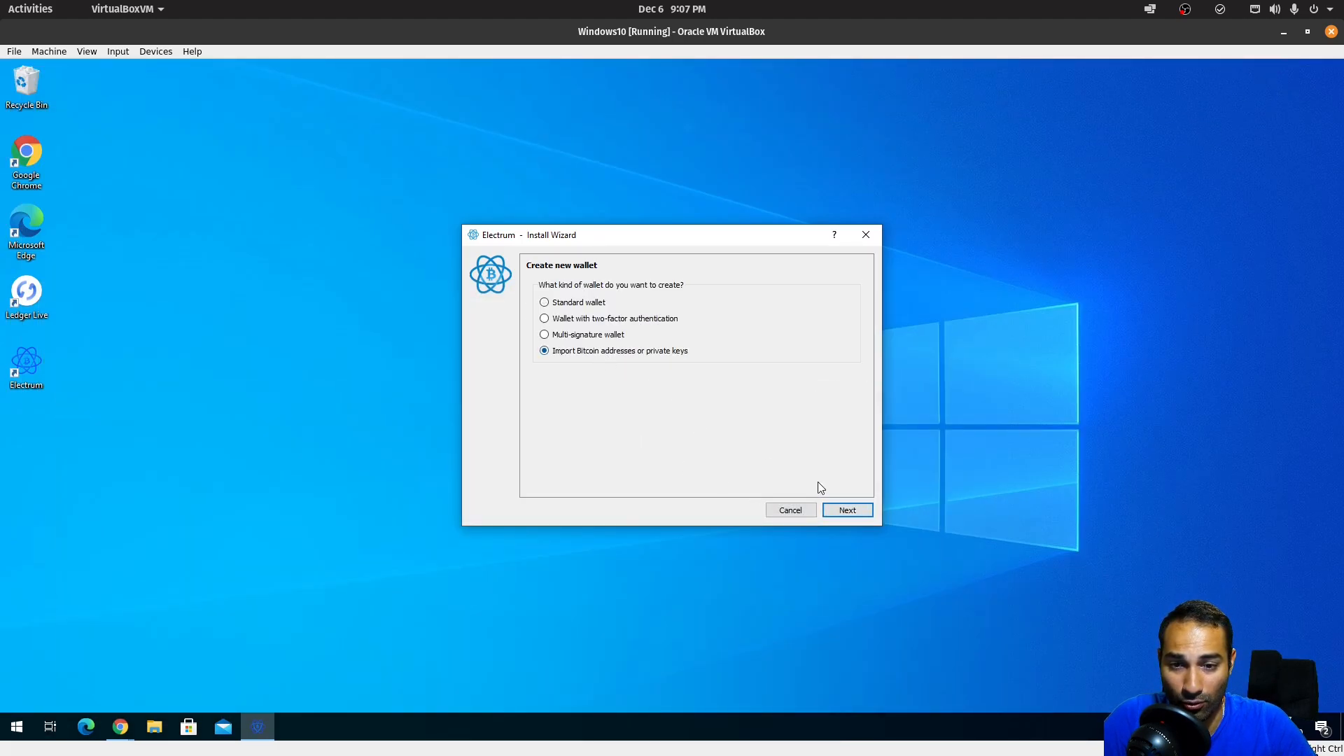
left_click(845, 511)
key("ctrl+v")
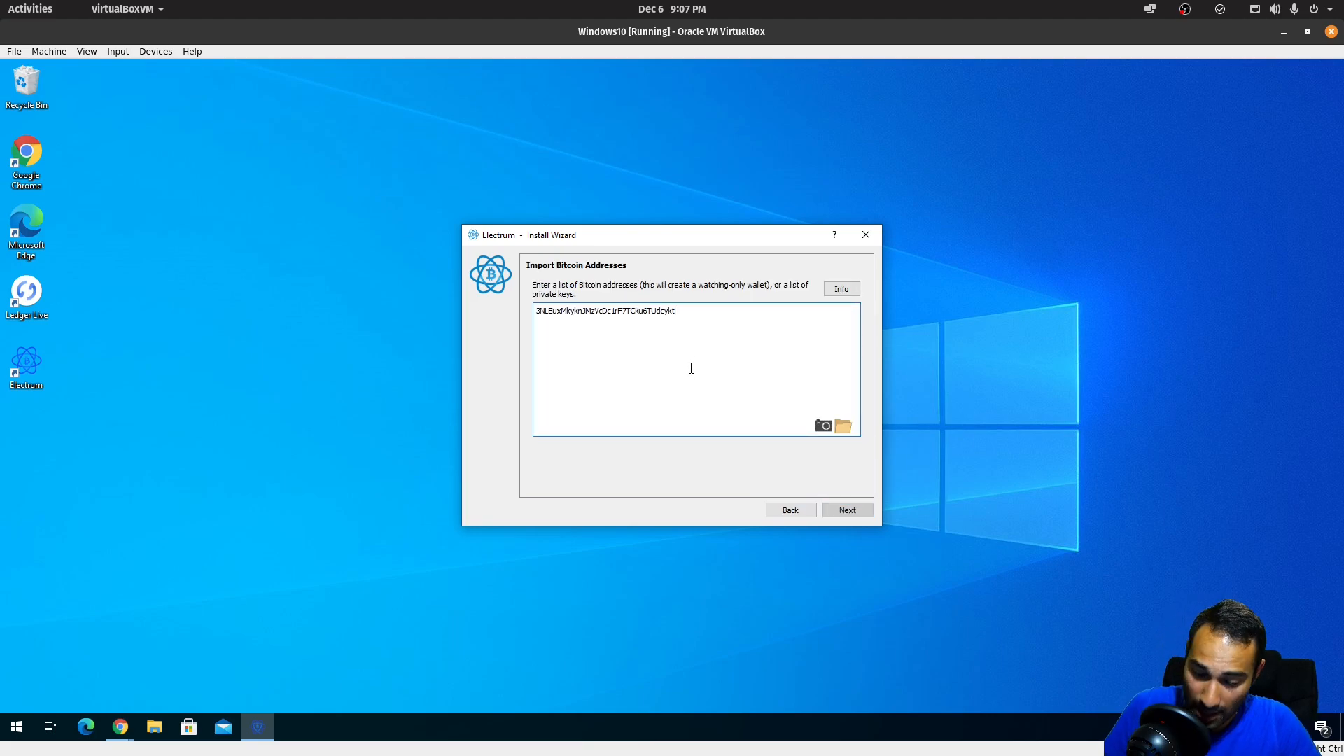
left_click(848, 511)
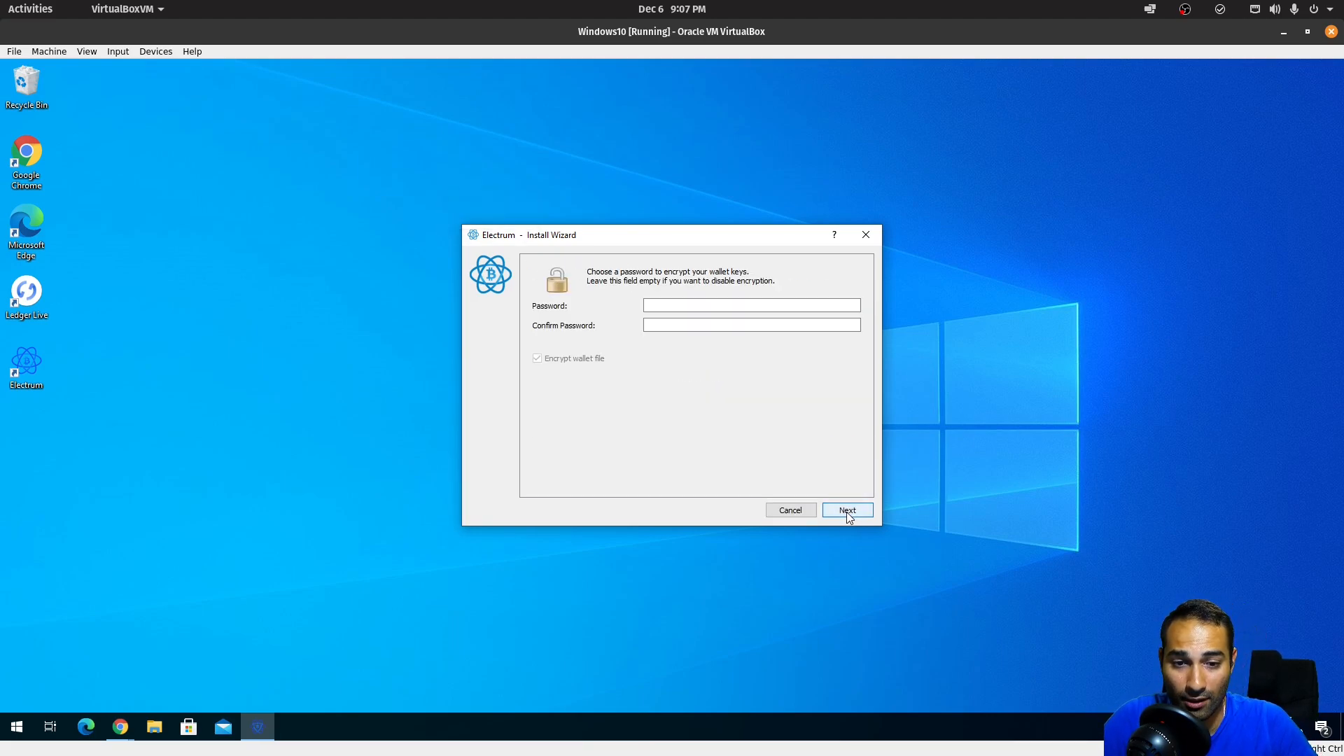
left_click(847, 511)
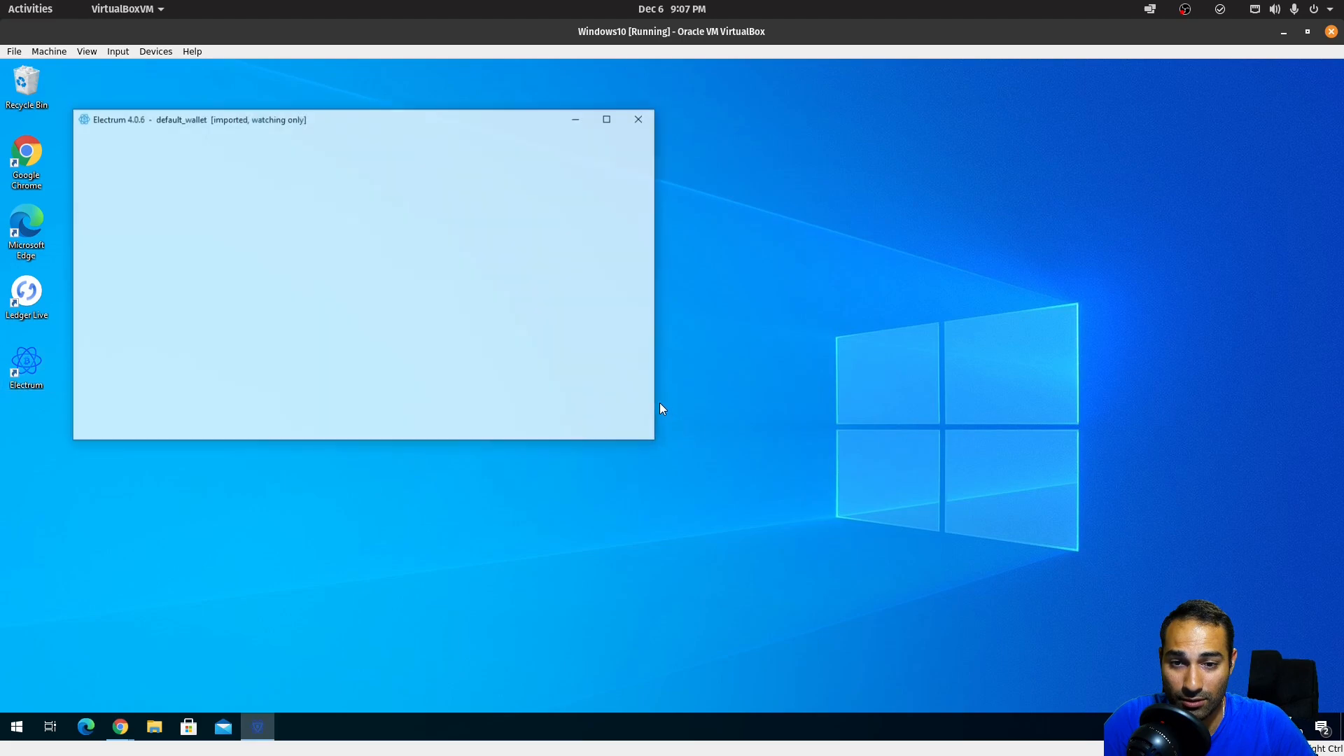
left_click(447, 309)
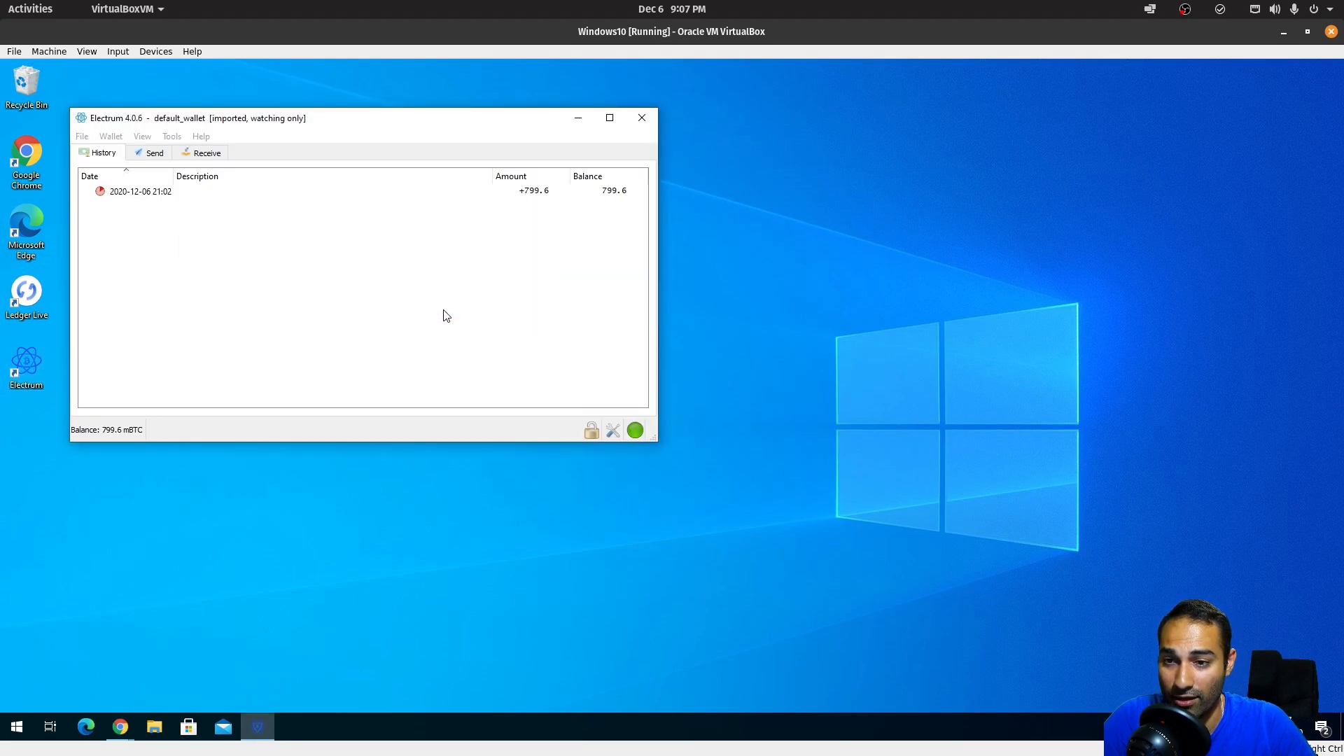
left_click(504, 308)
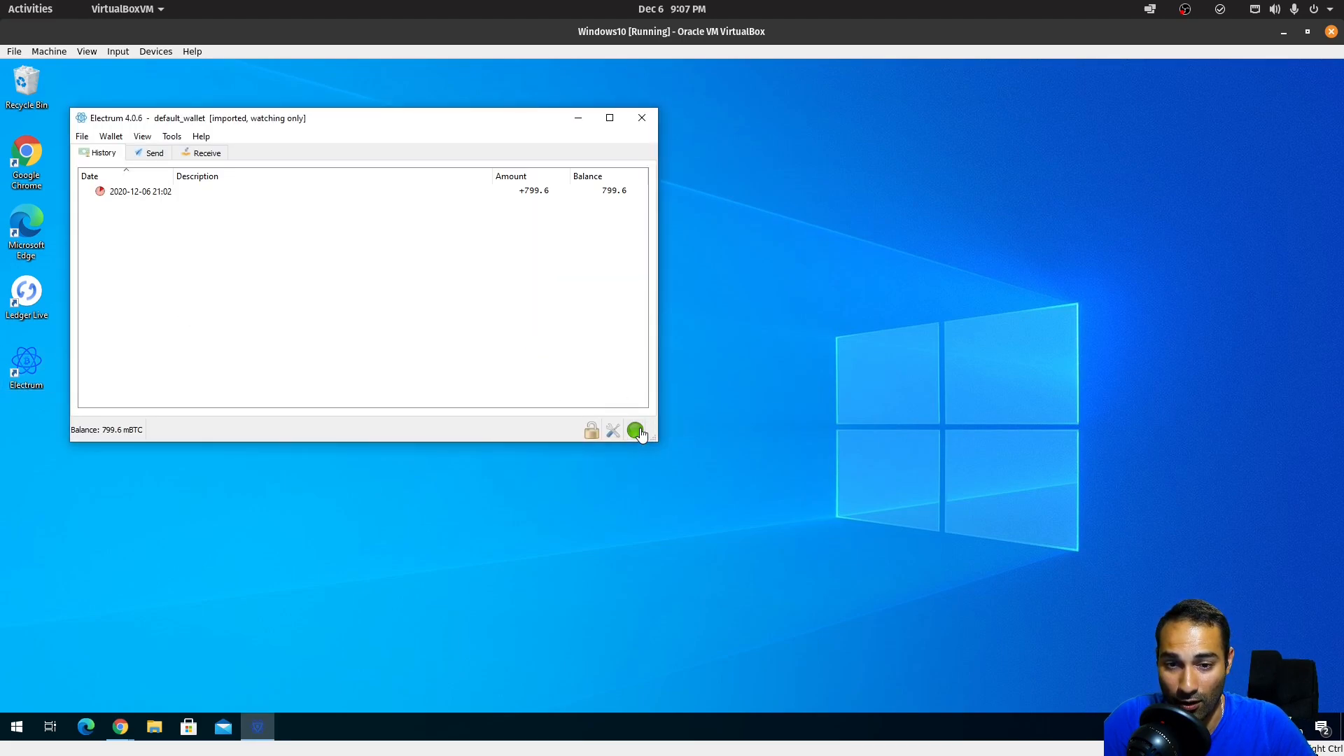
- Check the wallet's server connection in the network overview, close it, and start creating or restoring another wallet
left_click(635, 431)
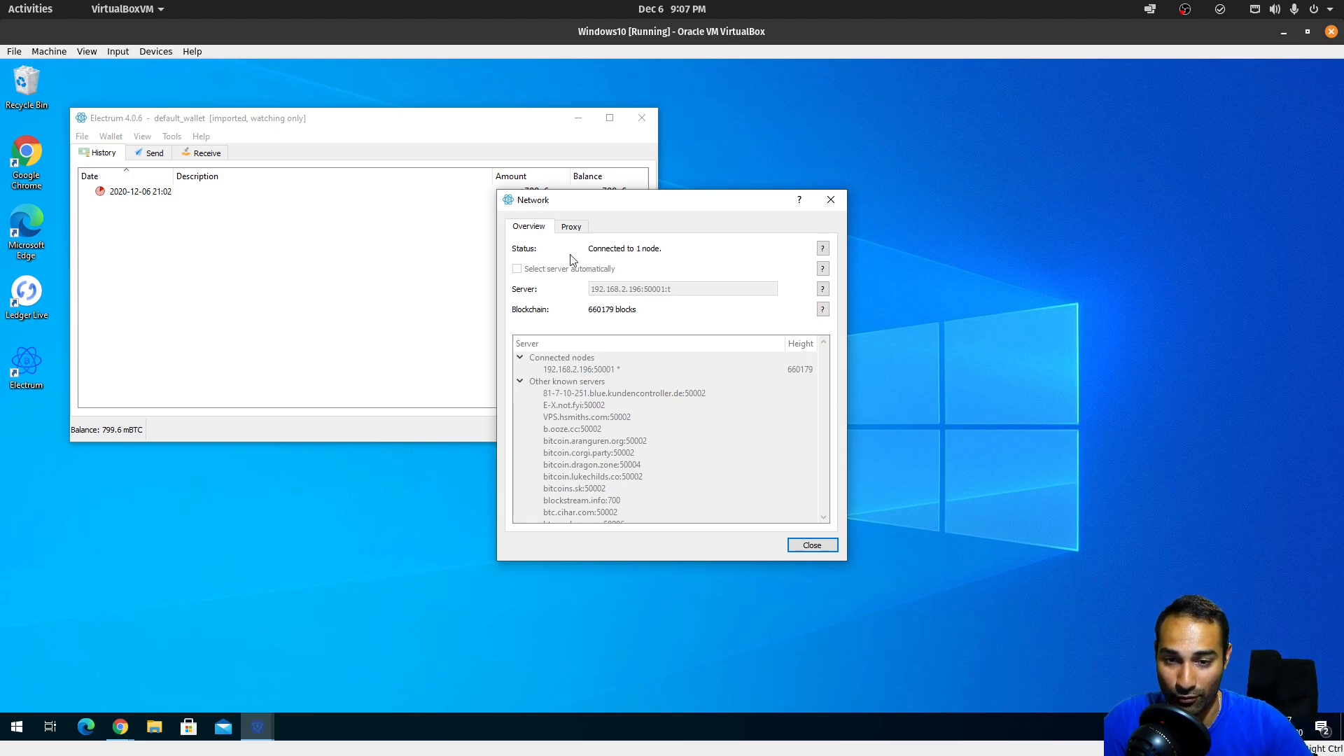
left_click(811, 545)
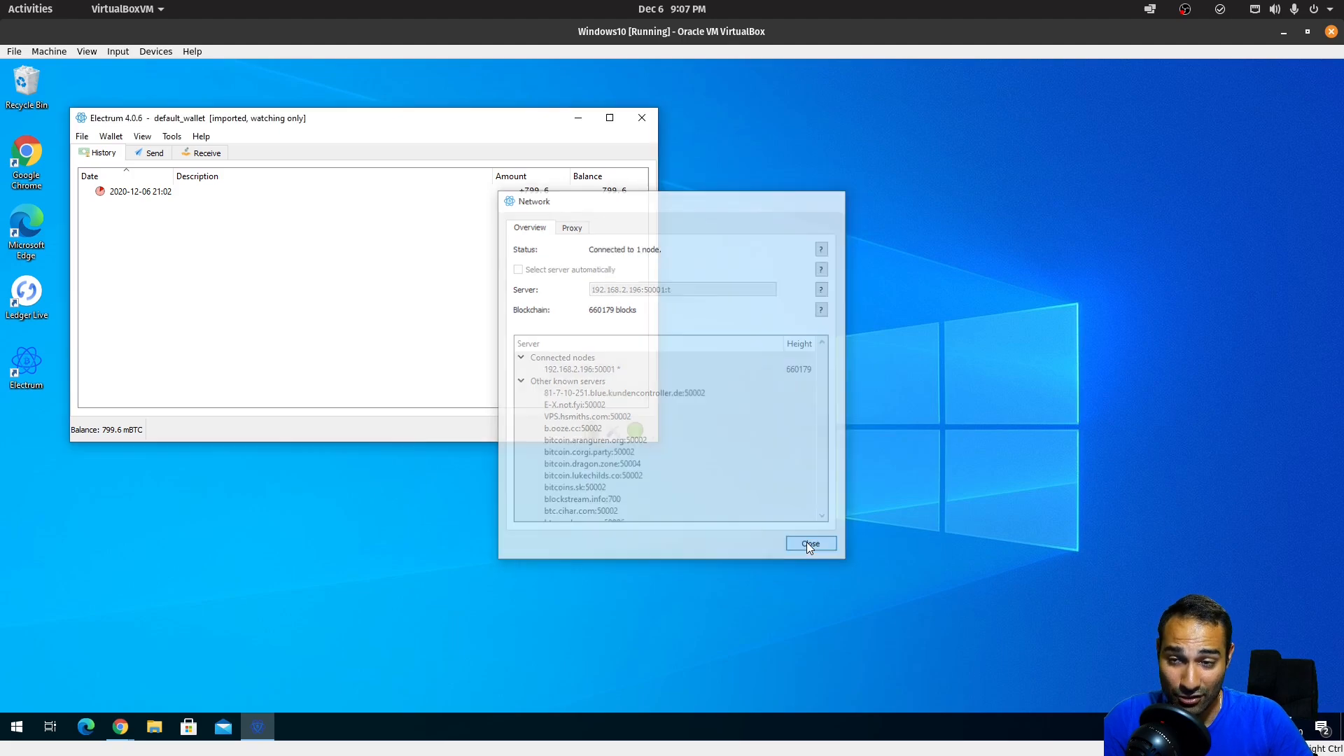
left_click(82, 136)
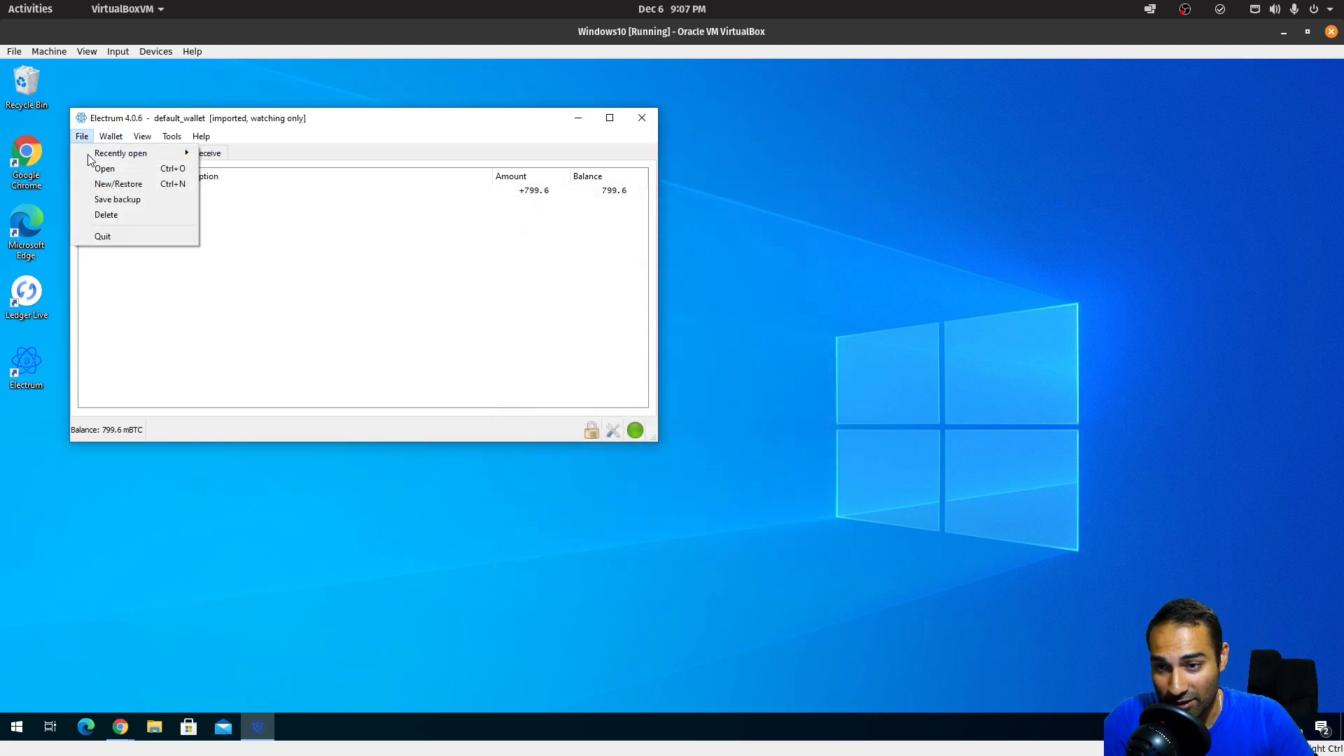
left_click(112, 184)
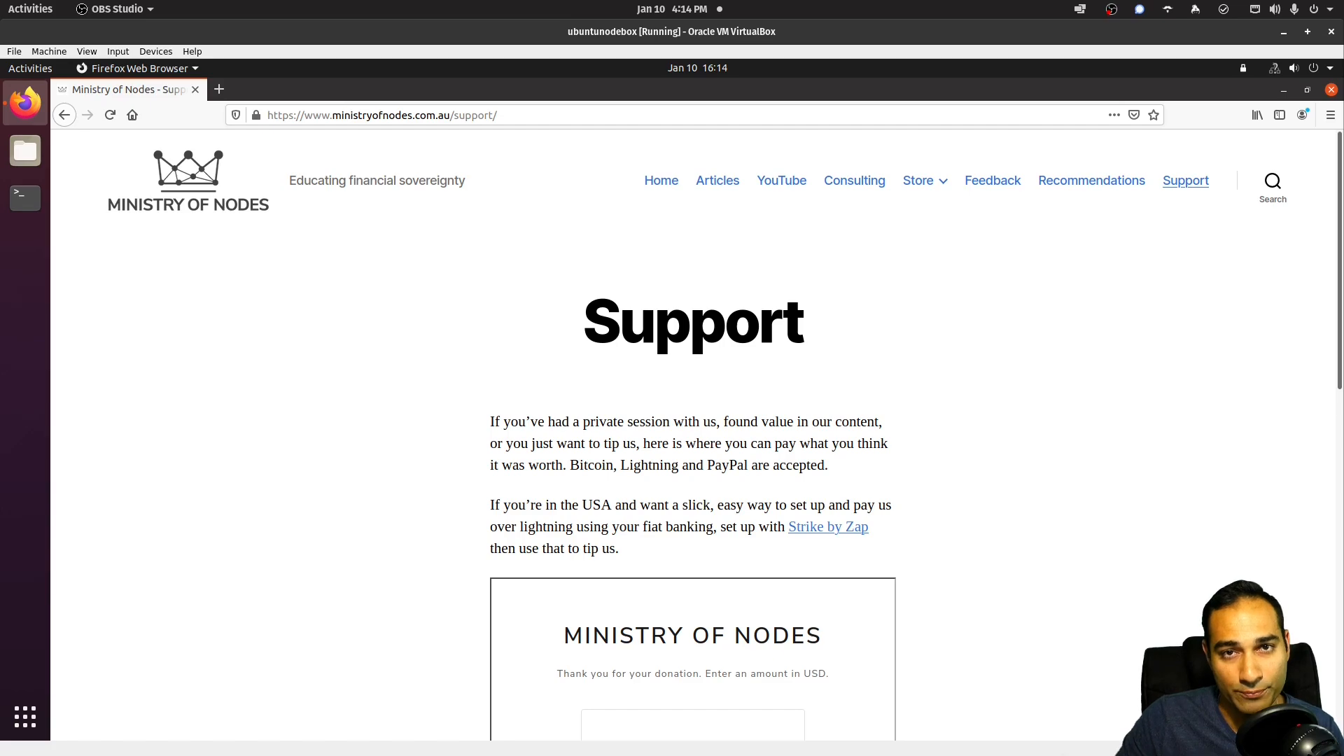
- Open the Consulting page of the Ministry of Nodes site and view the Bitcoin Consulting Session's booking calendar
left_click(855, 183)
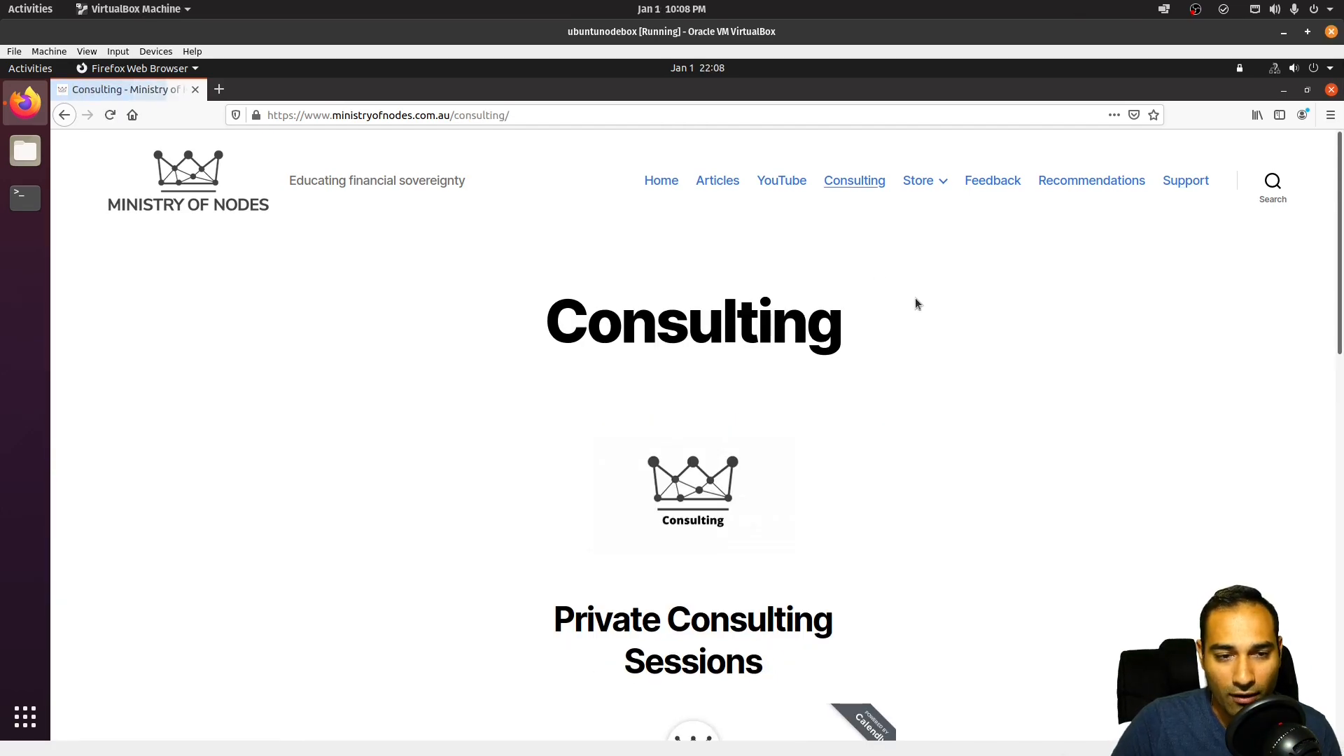
scroll(910, 291, "down", 8)
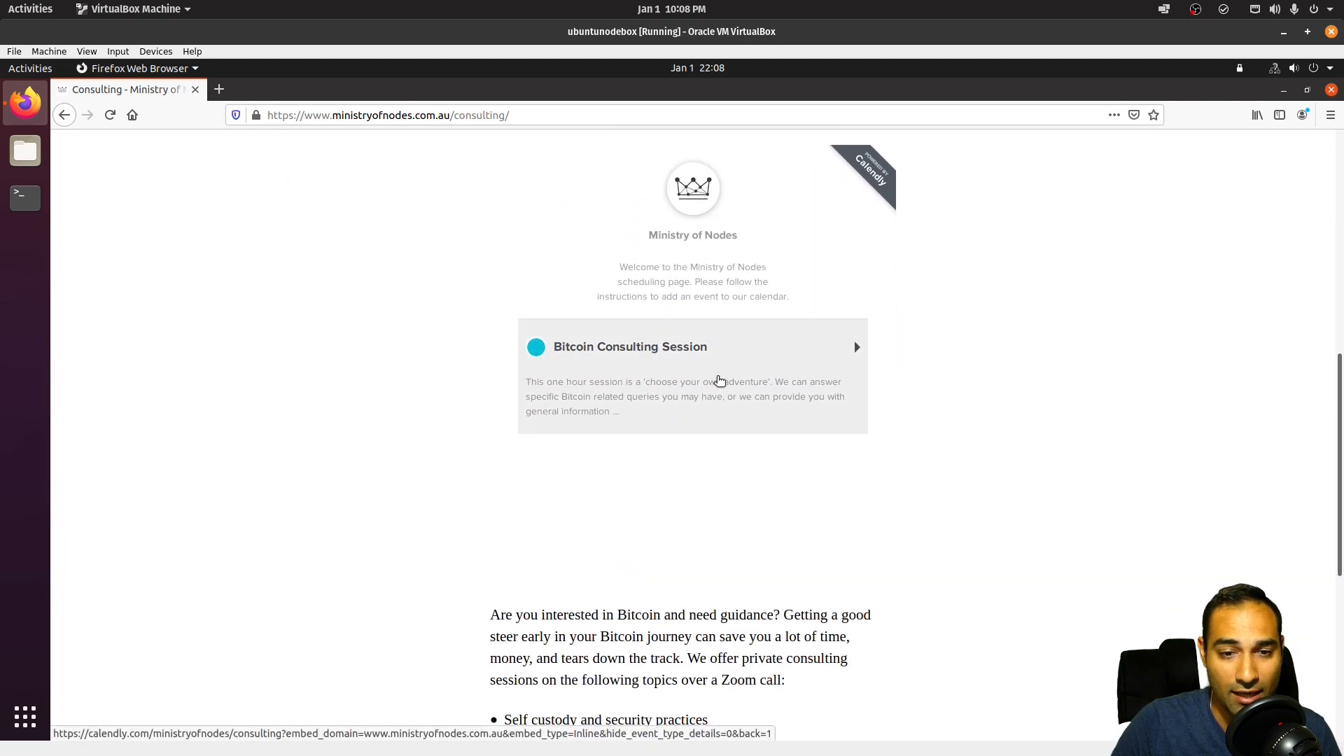
left_click(720, 384)
scroll(745, 404, "down", 3)
scroll(777, 389, "down", 3)
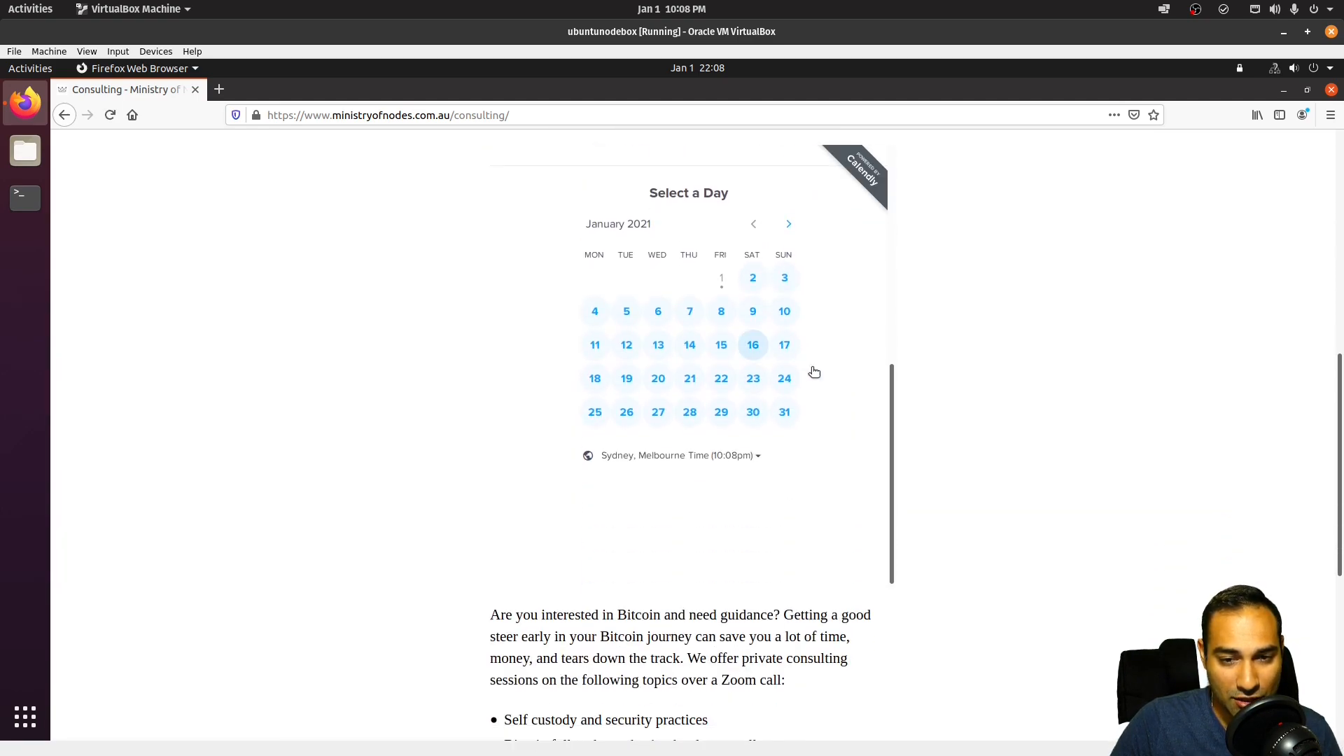